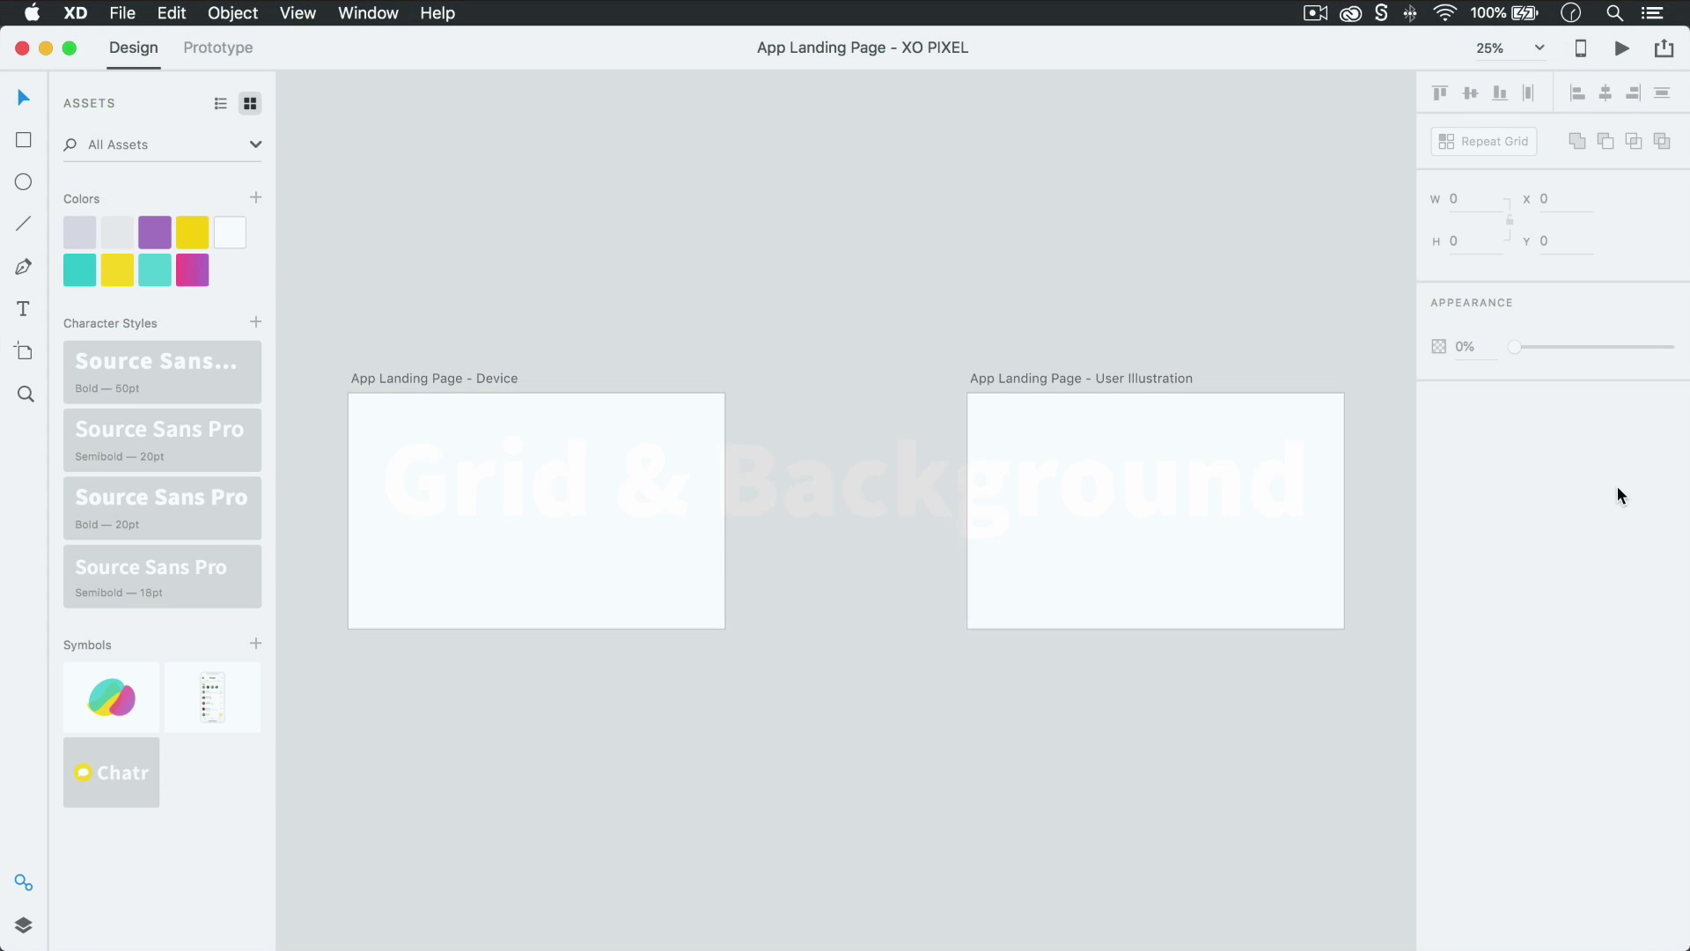
Fill the User Illustration and Device artboards with the teal swatch from the asset colours
left_click(1214, 468)
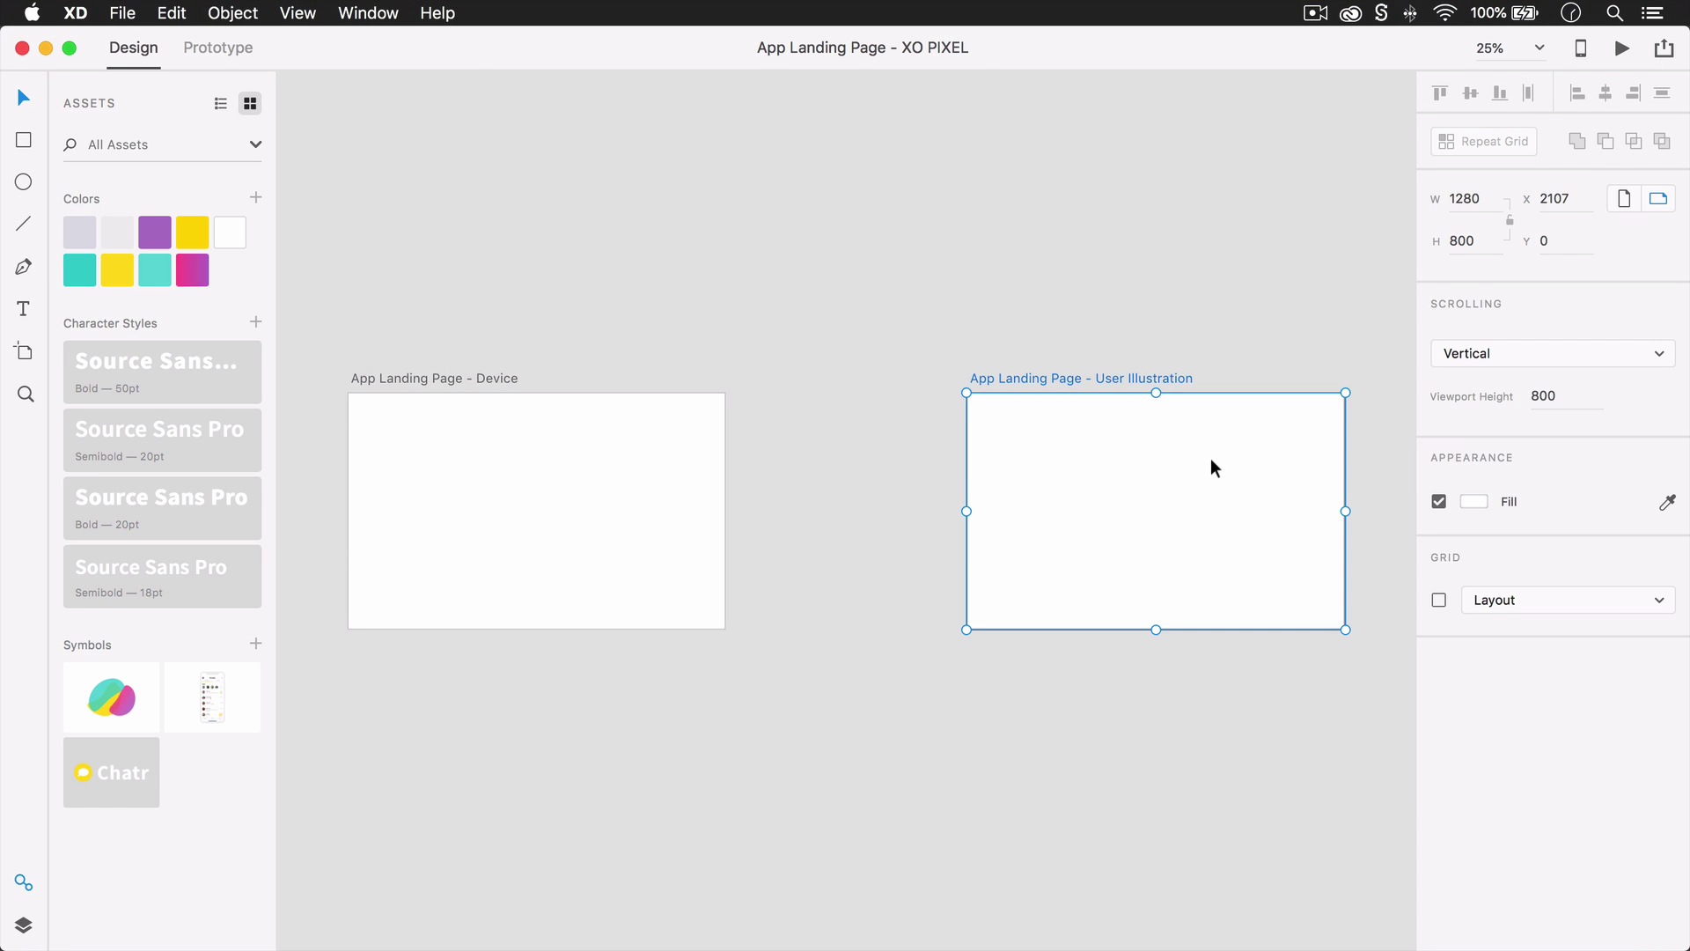
left_click(147, 272)
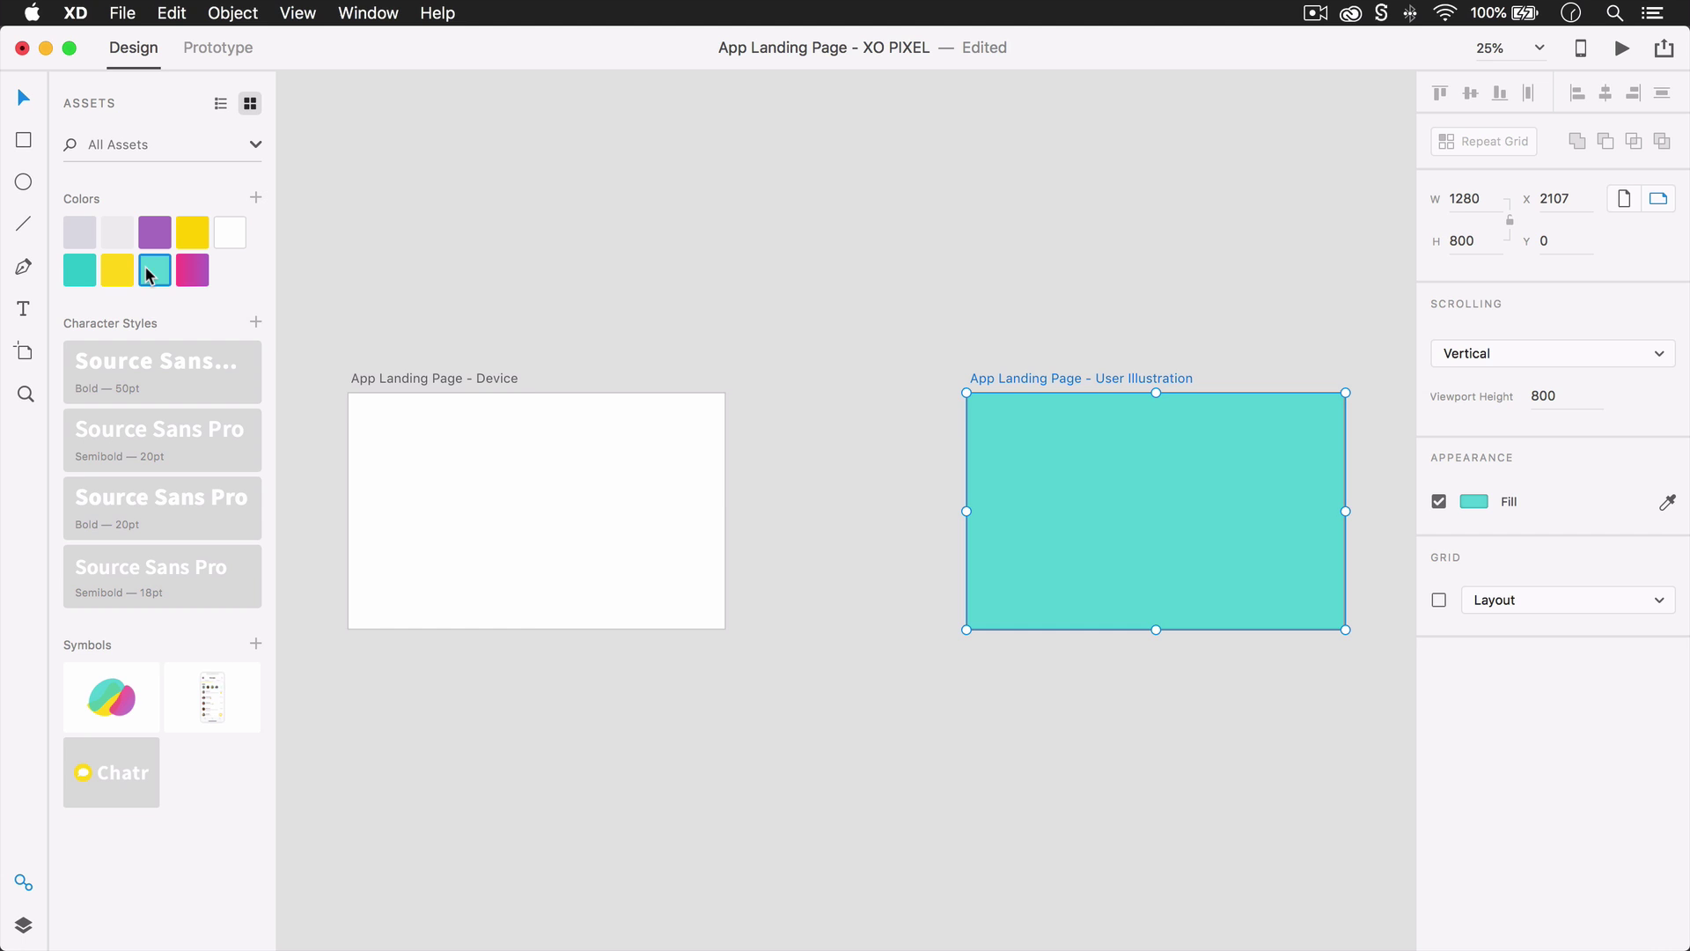
left_click(470, 458)
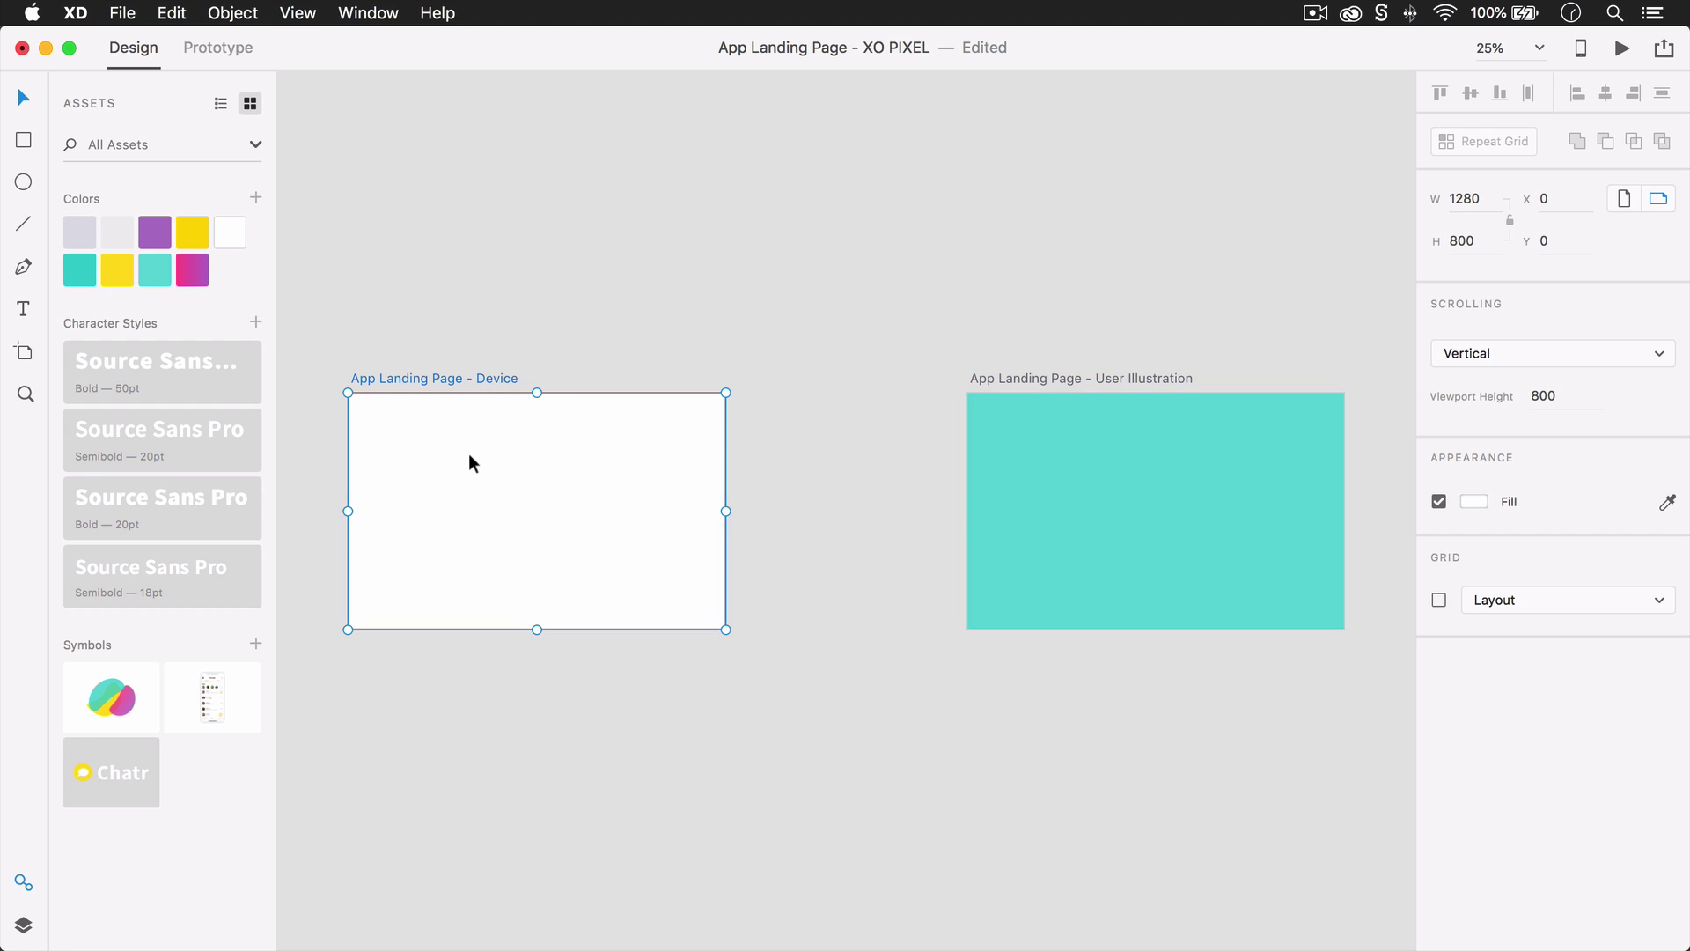
left_click(161, 277)
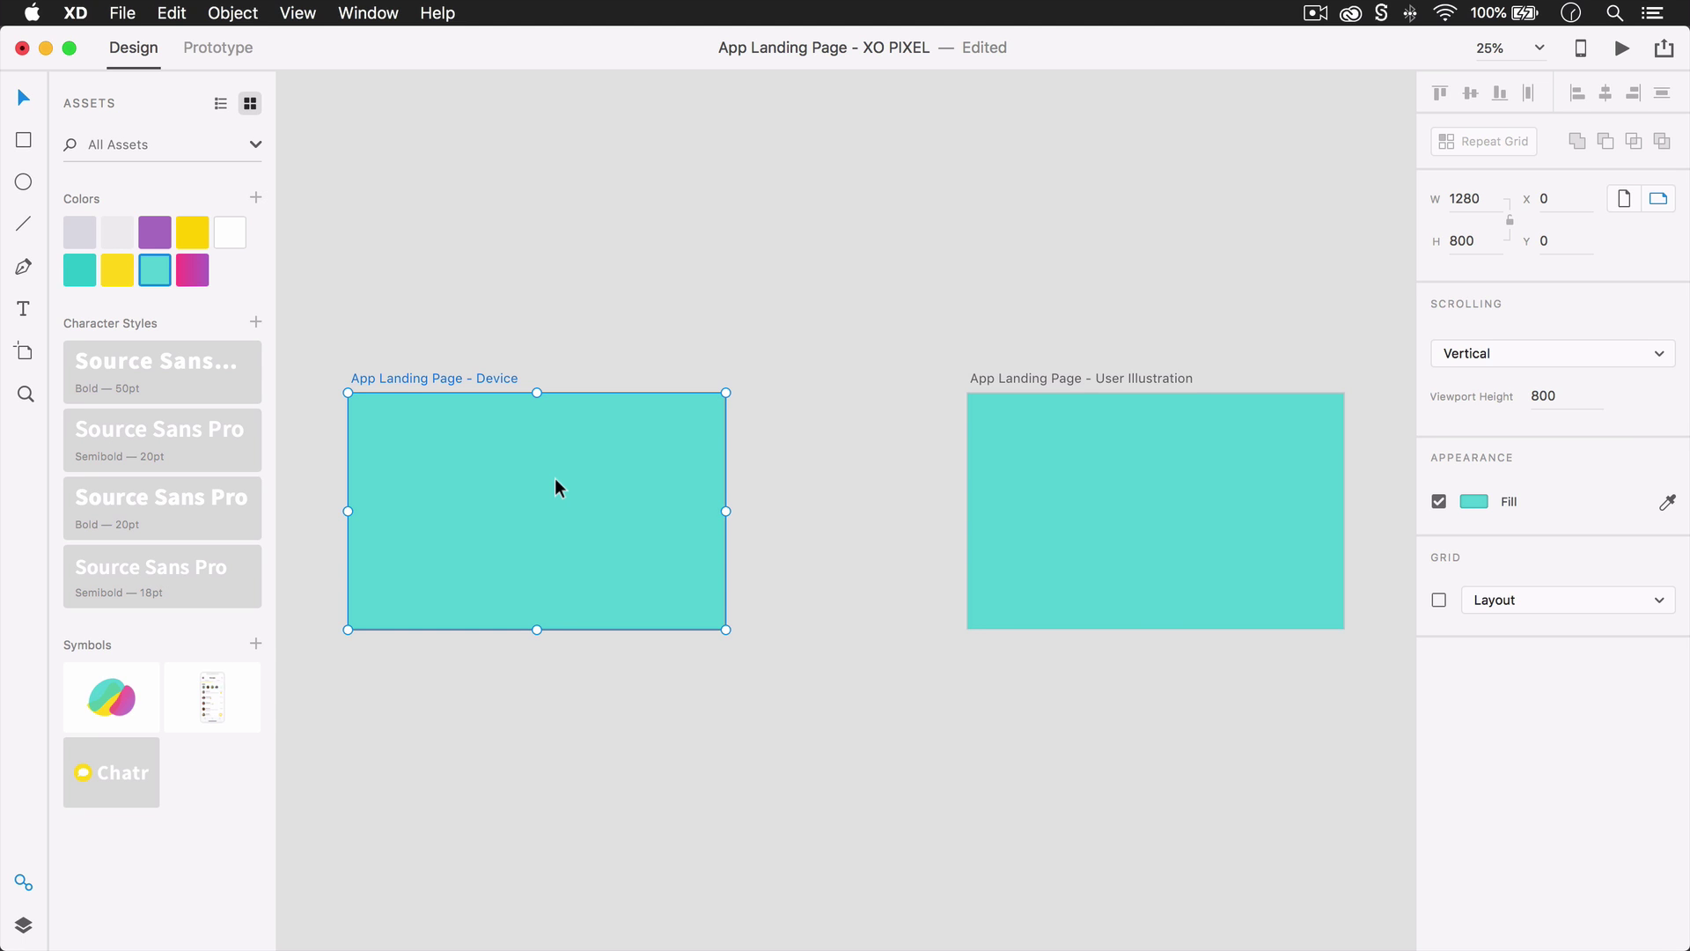
Turn on the Device artboard's 12-column layout grid and make its cyan columns more opaque
left_click(1439, 601)
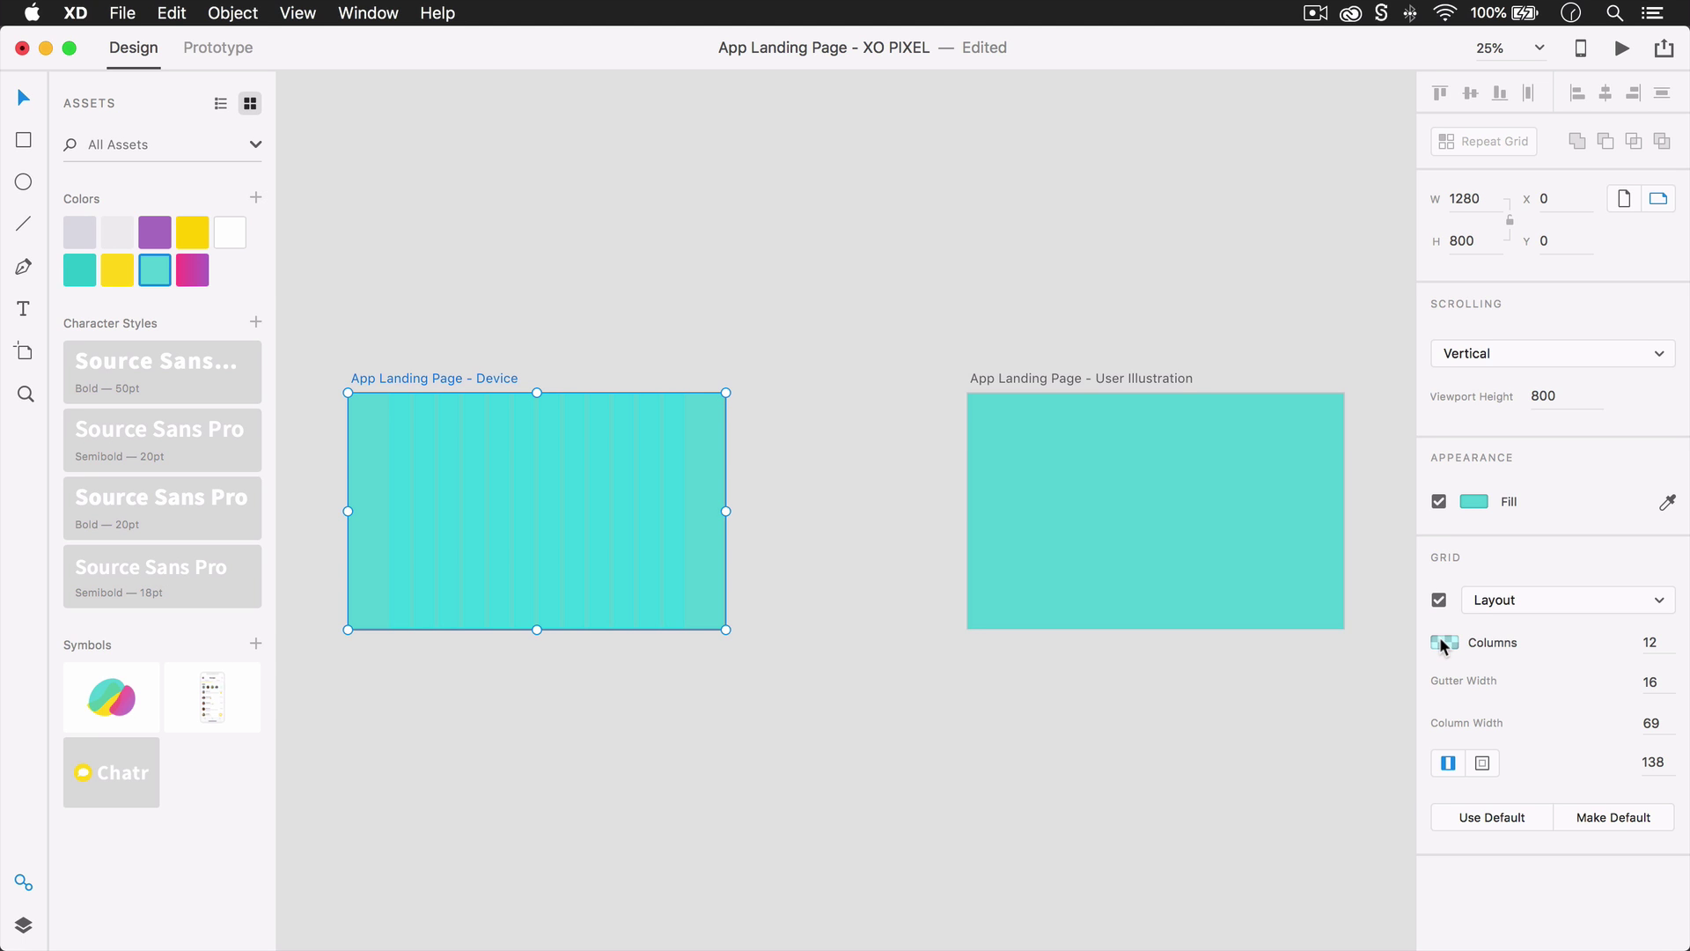
left_click(1444, 642)
left_click_drag(1397, 628, 1399, 586)
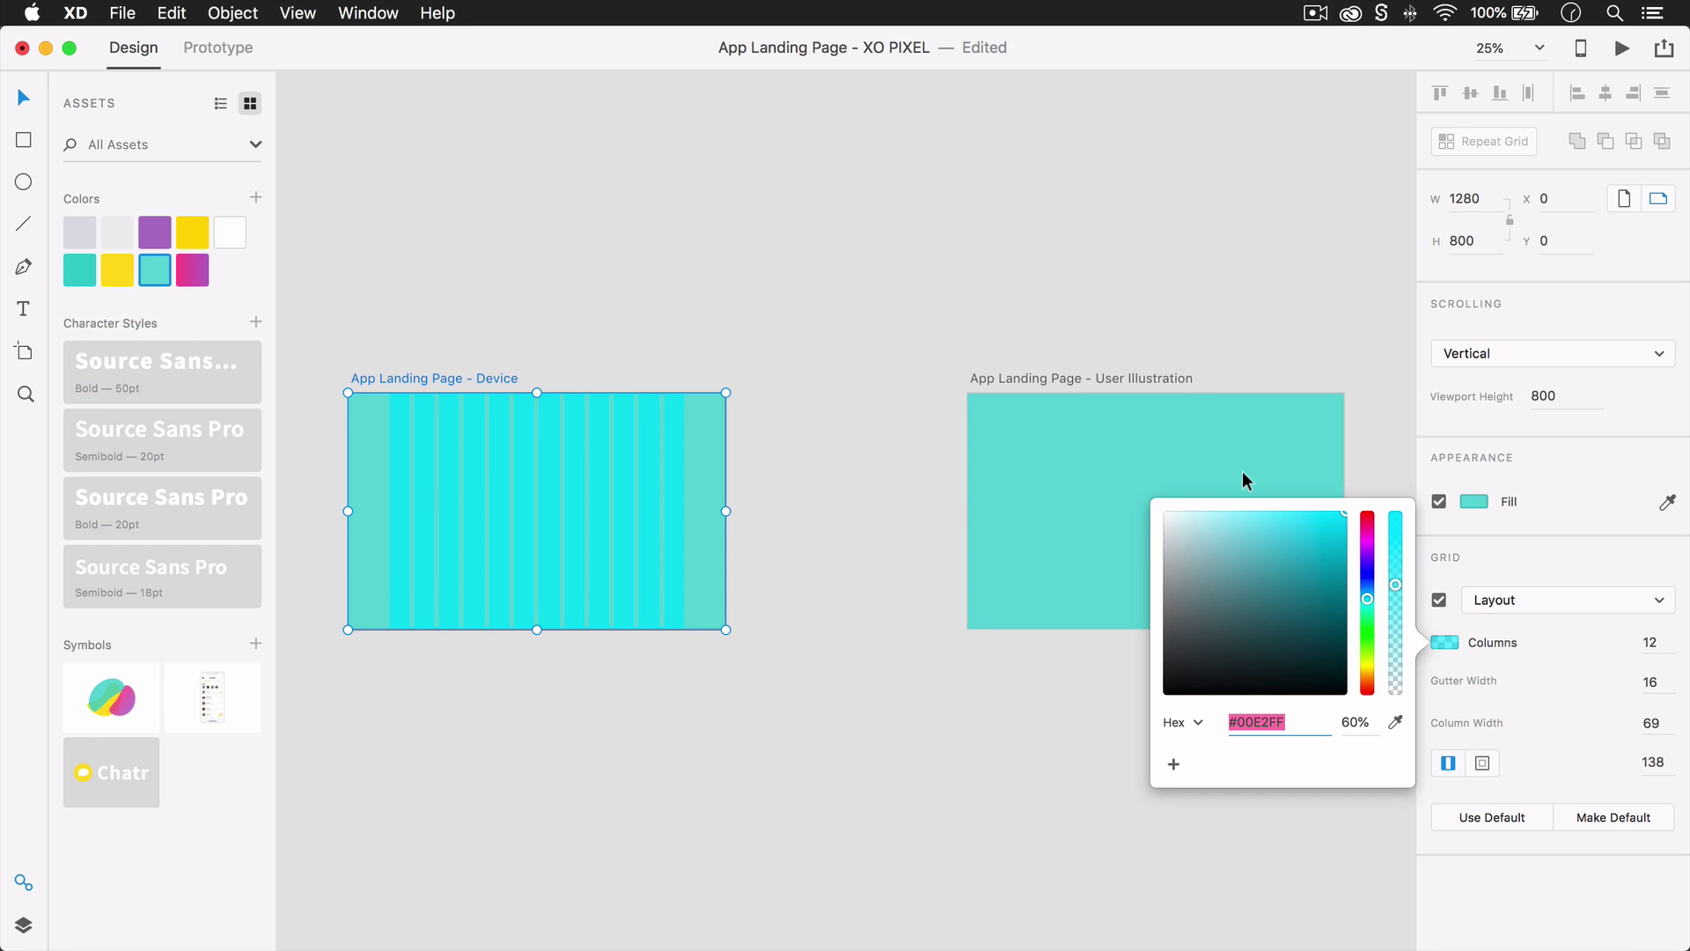
Give the User Illustration artboard the same layout grid with more opaque cyan columns
left_click(1243, 471)
left_click(1439, 599)
left_click(1451, 642)
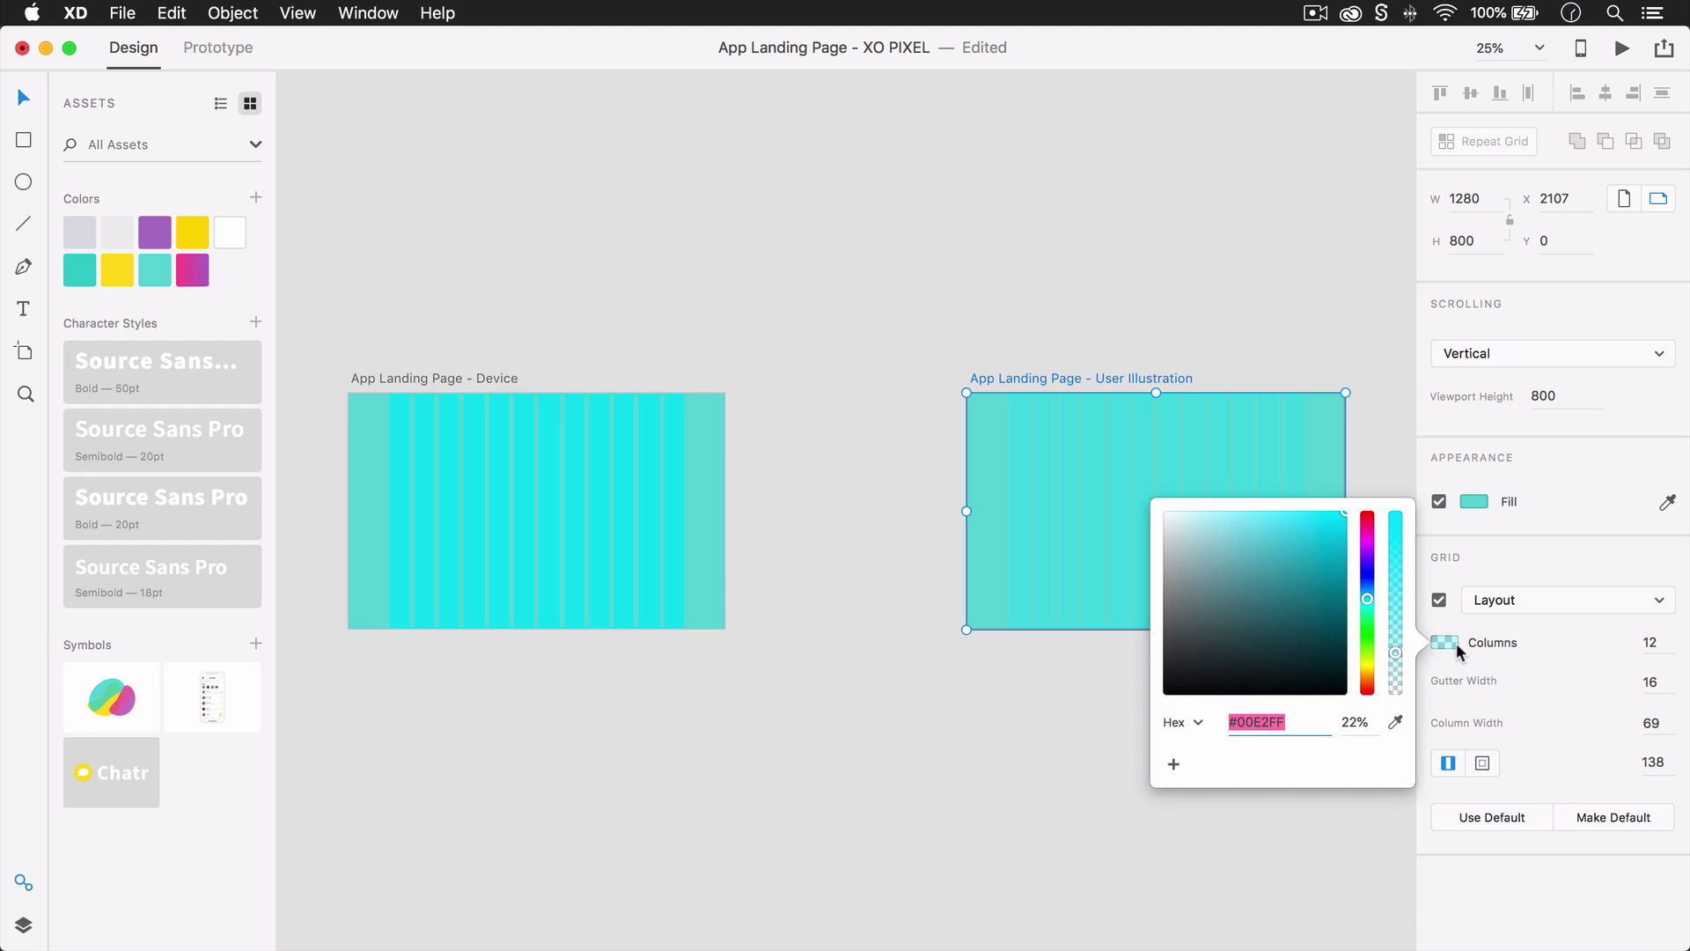
left_click_drag(1398, 653, 1396, 577)
left_click(1361, 347)
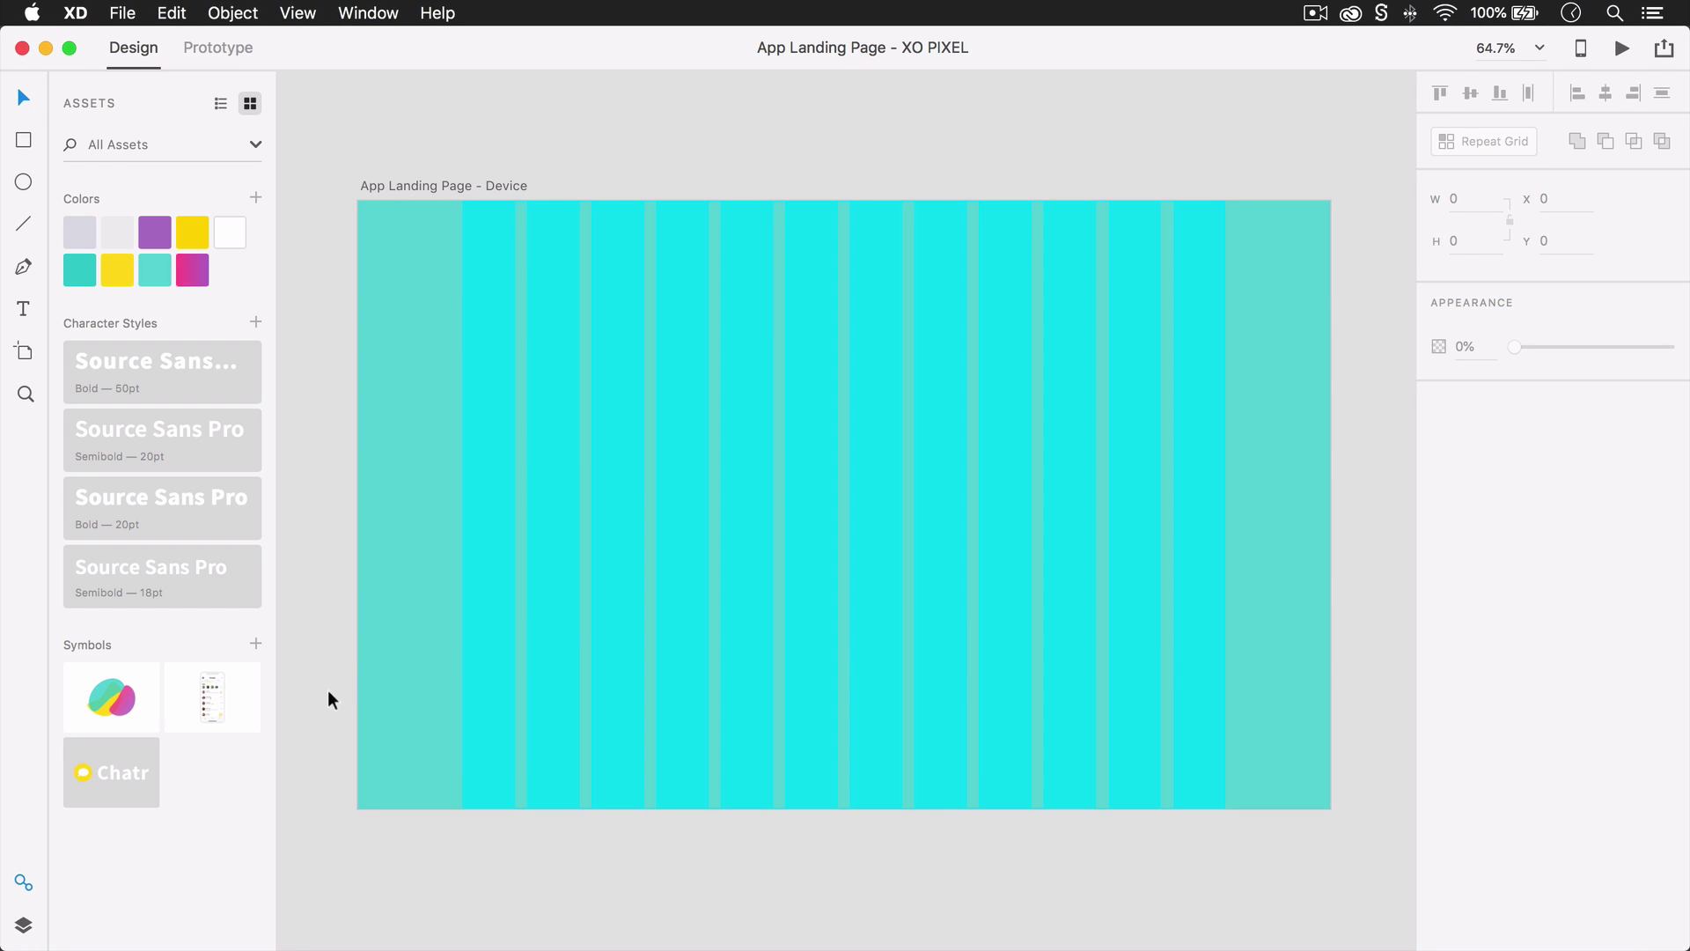
Place the Chatr logo symbol at the Device artboard's top left, around X 138, Y 50
left_click_drag(130, 774, 552, 255)
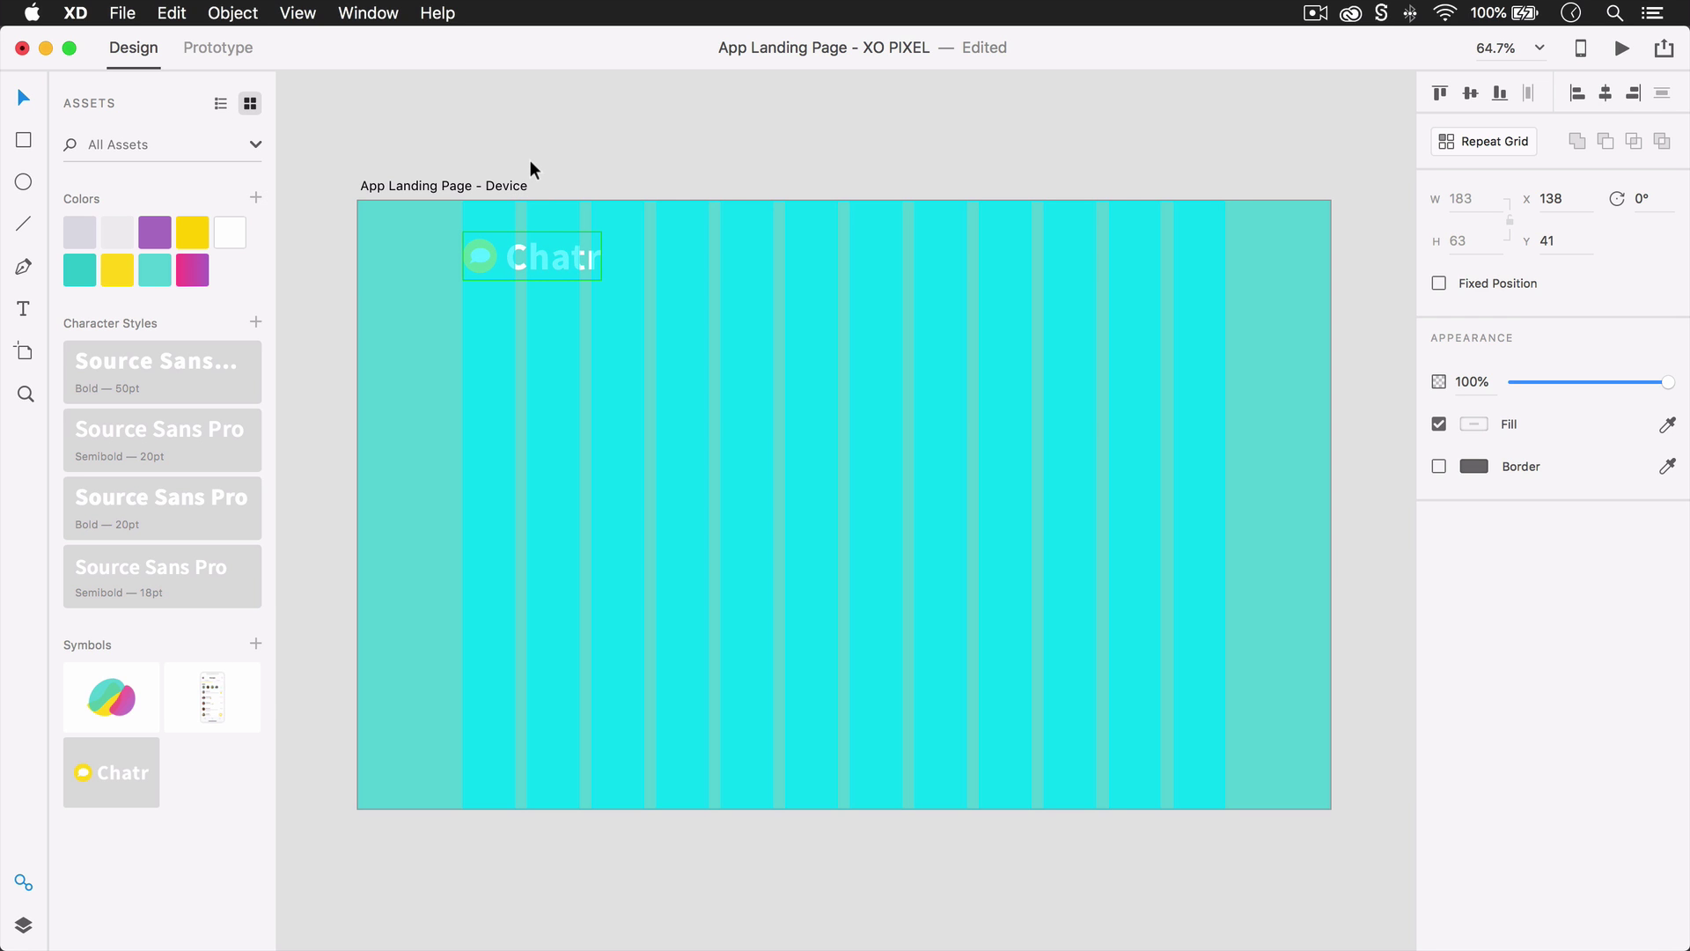
scroll(530, 160, "up", 5)
scroll(530, 162, "left", 3)
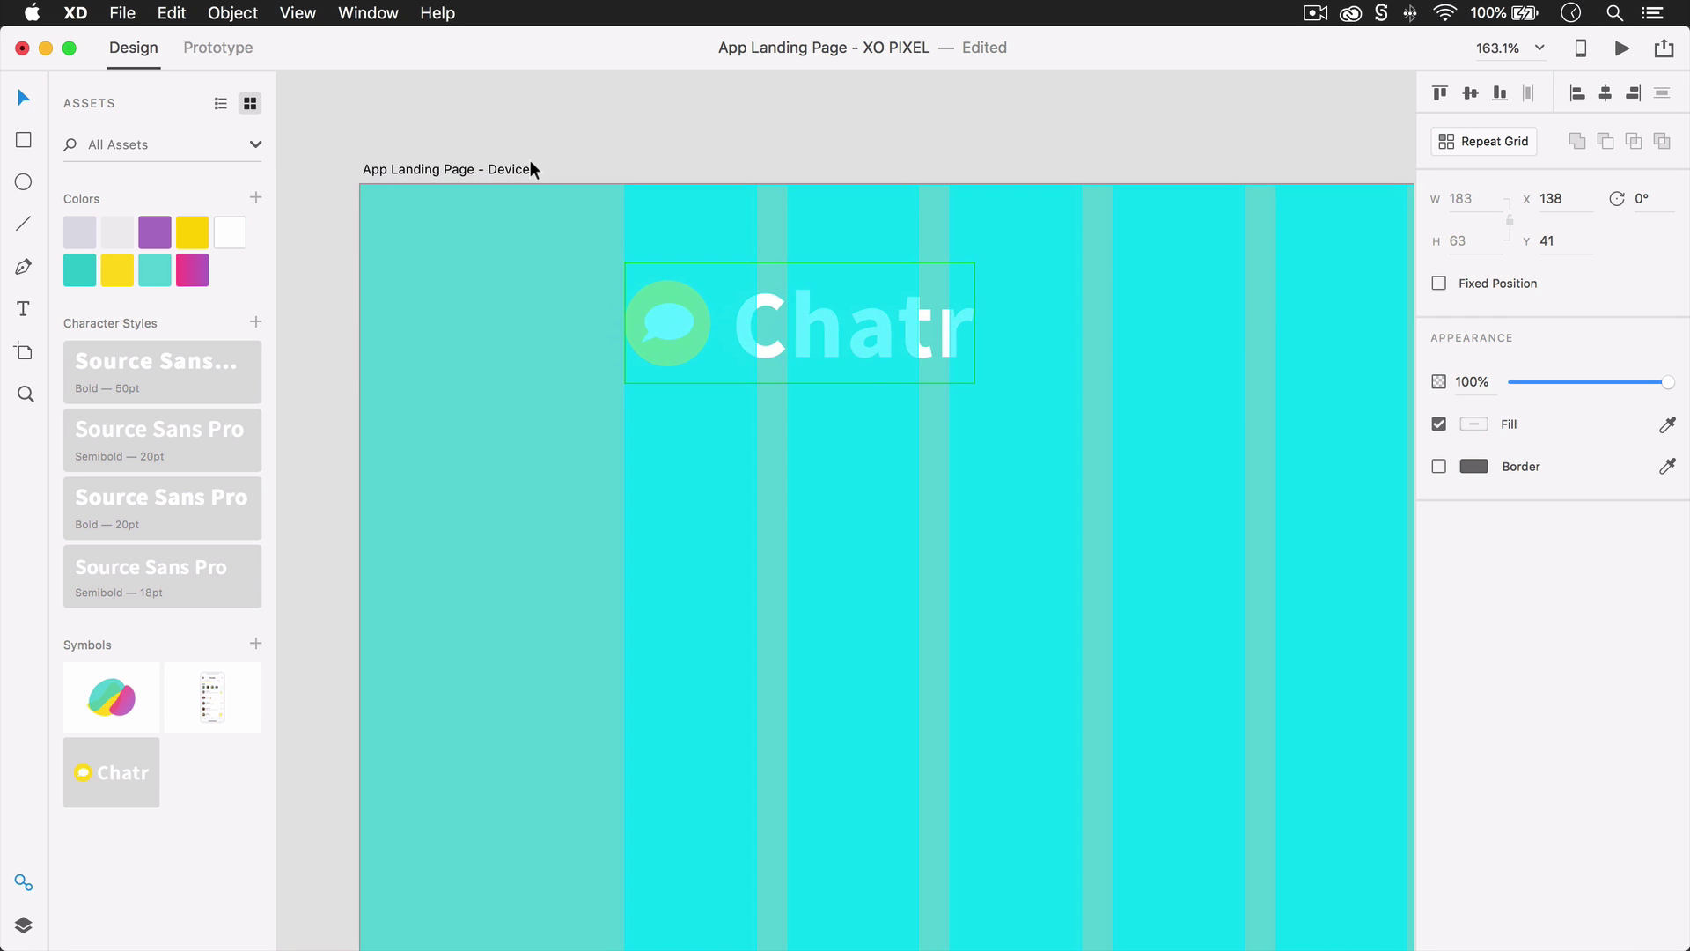
left_click_drag(674, 265, 675, 303)
key("alt")
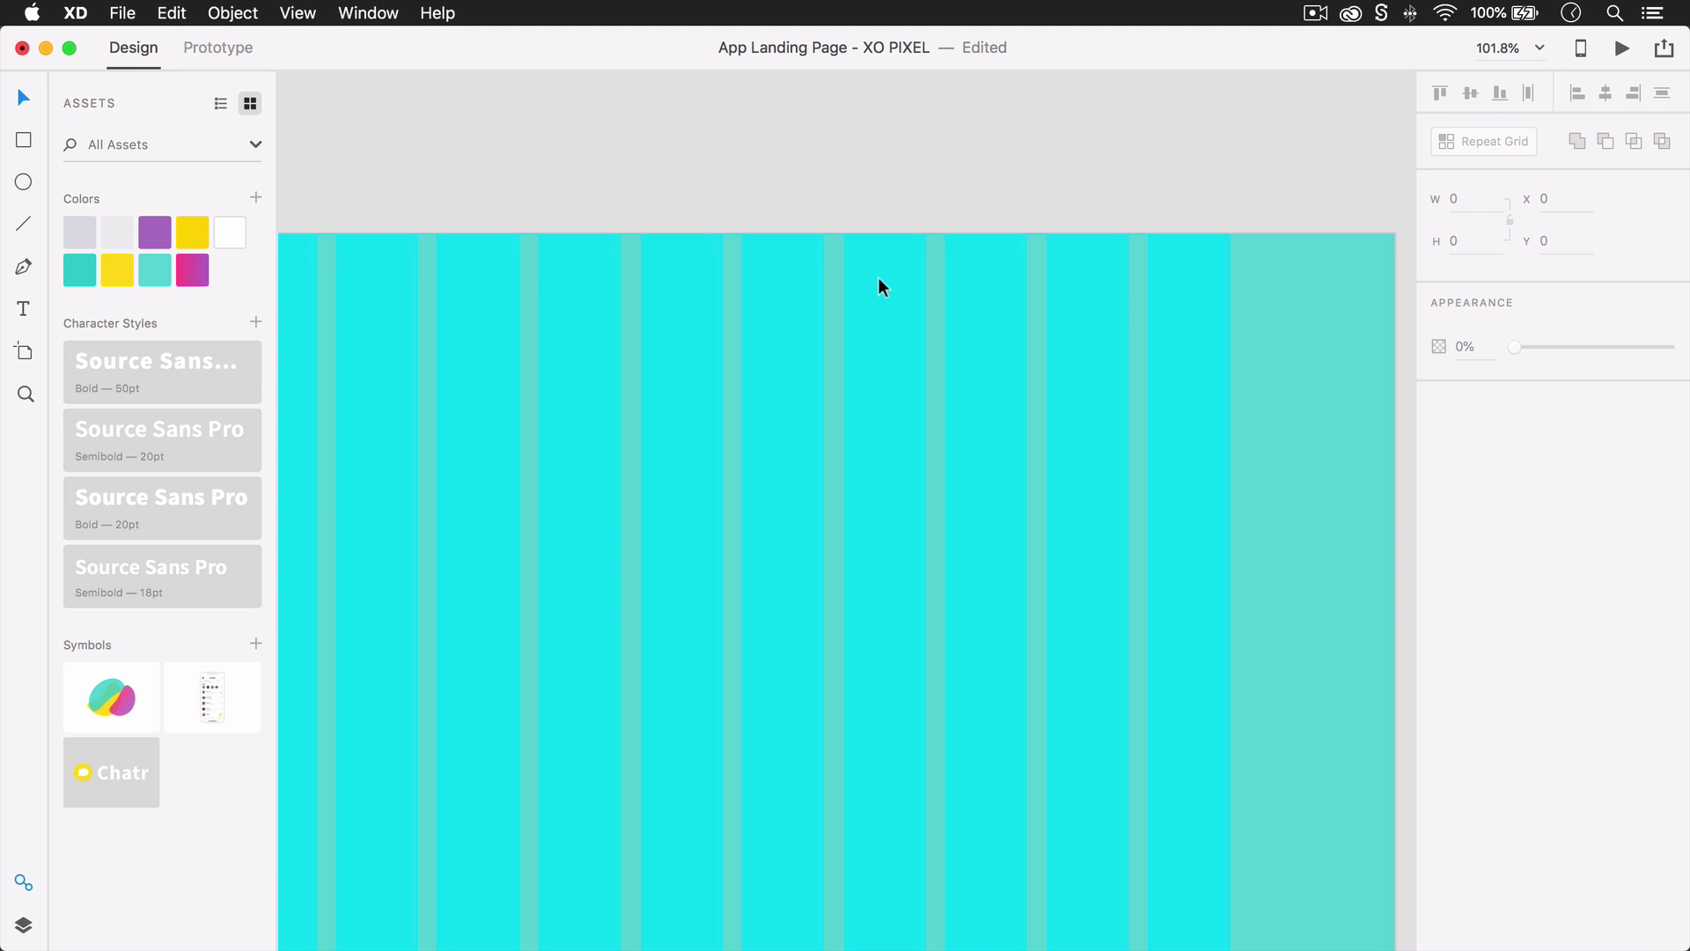
Add a 'Home' text label near the top and duplicate it into four labels in a row
key("t")
left_click(795, 317)
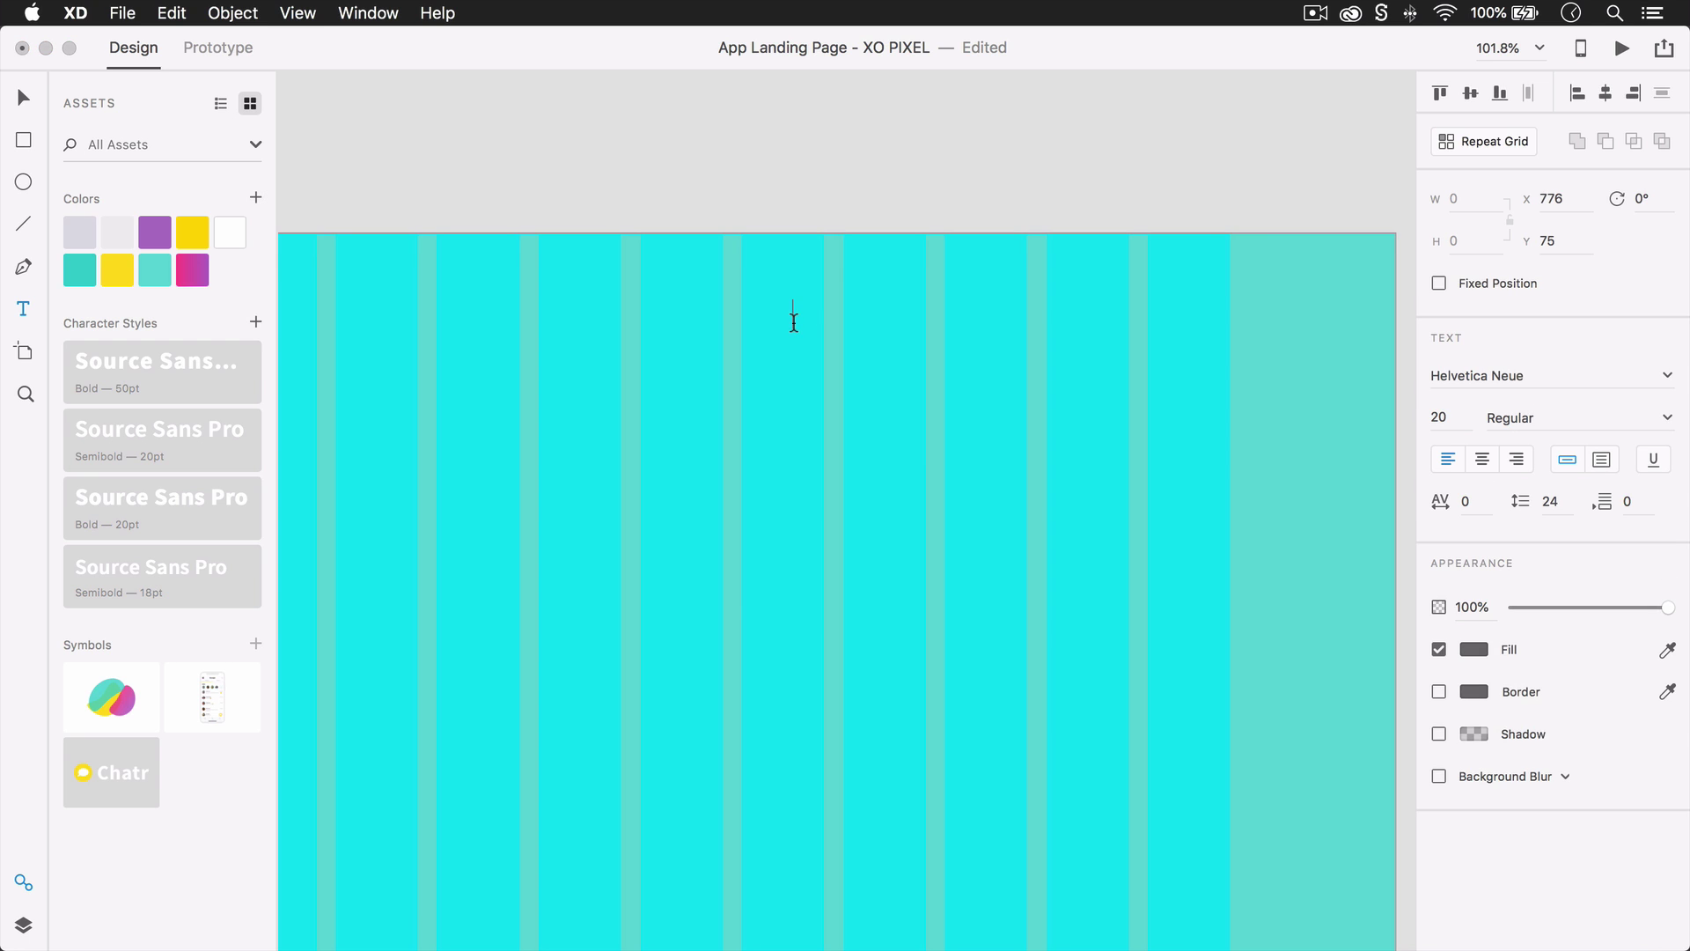
type("Home")
key("Escape")
key("v")
left_click_drag(847, 319, 1160, 308)
key("super+d")
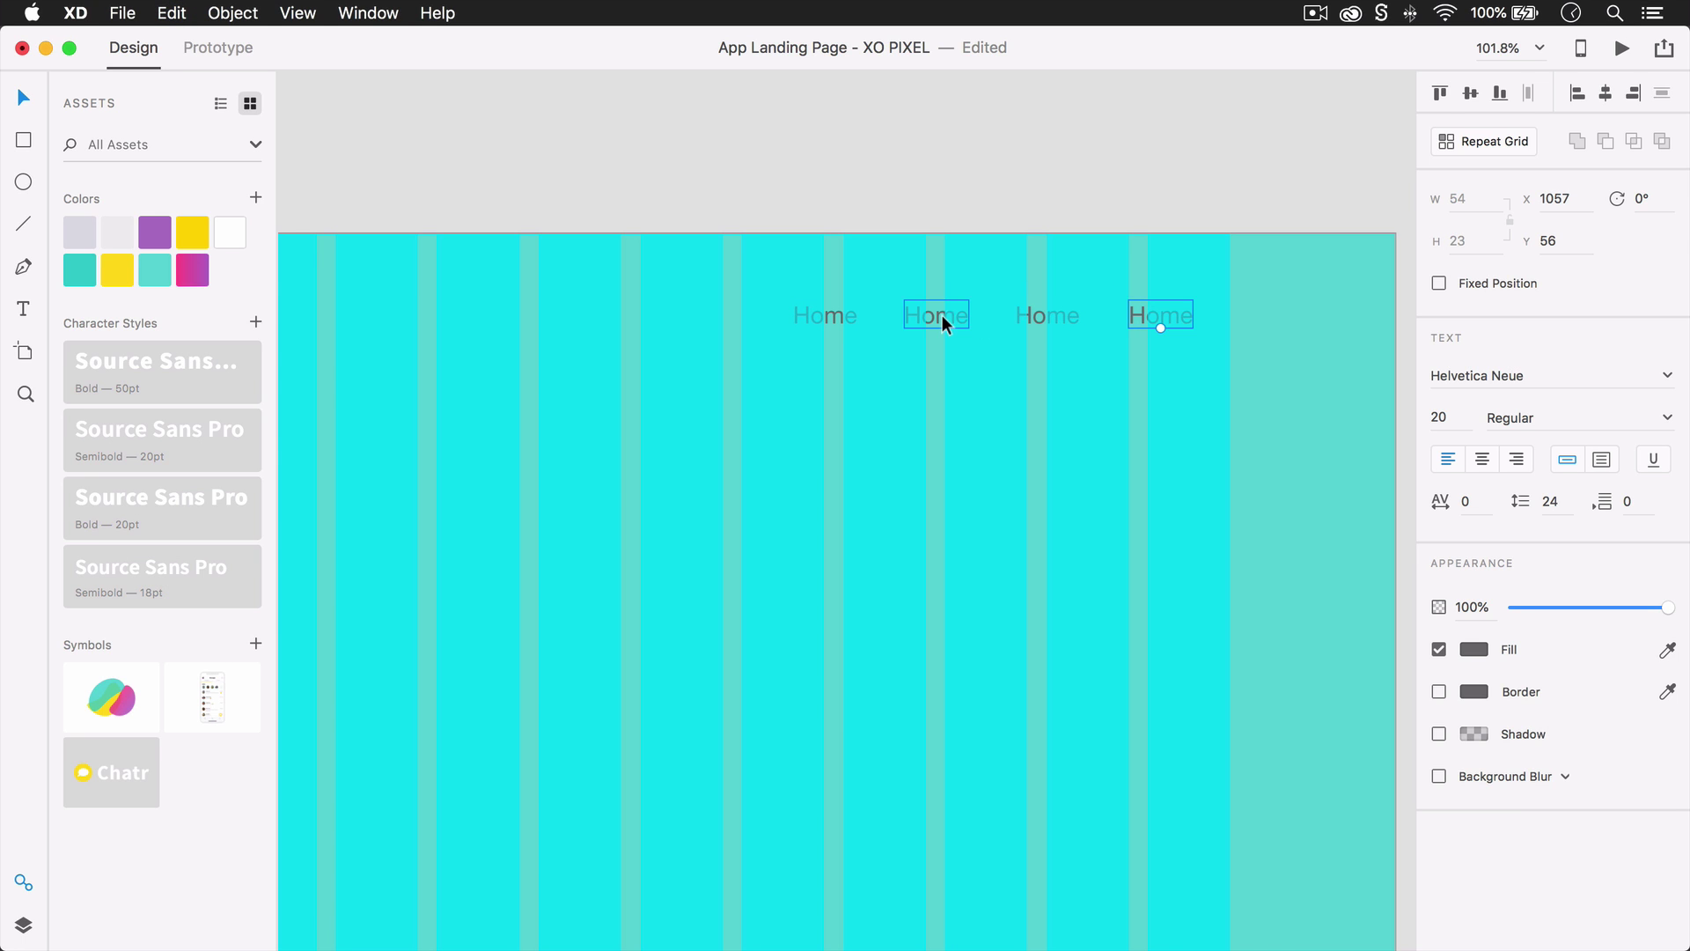
Rename the copies to 'Features', 'Pricing' and 'Learn More'
double_click(942, 318)
type("Feature")
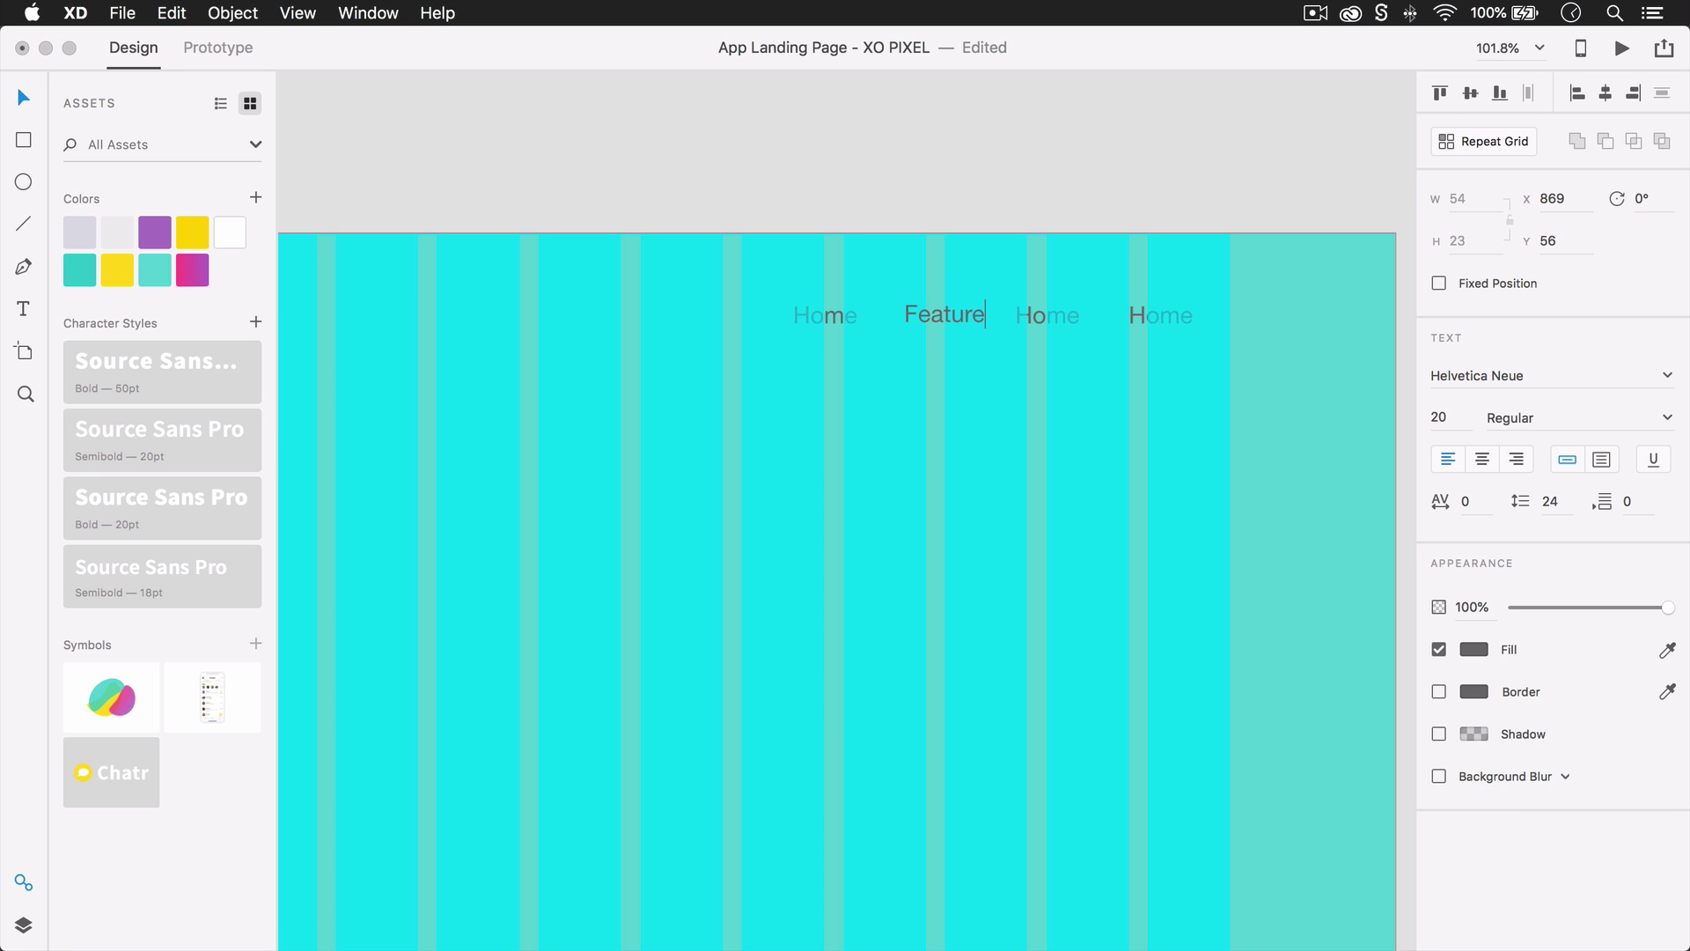
type("s")
double_click(1057, 318)
type("Pricing")
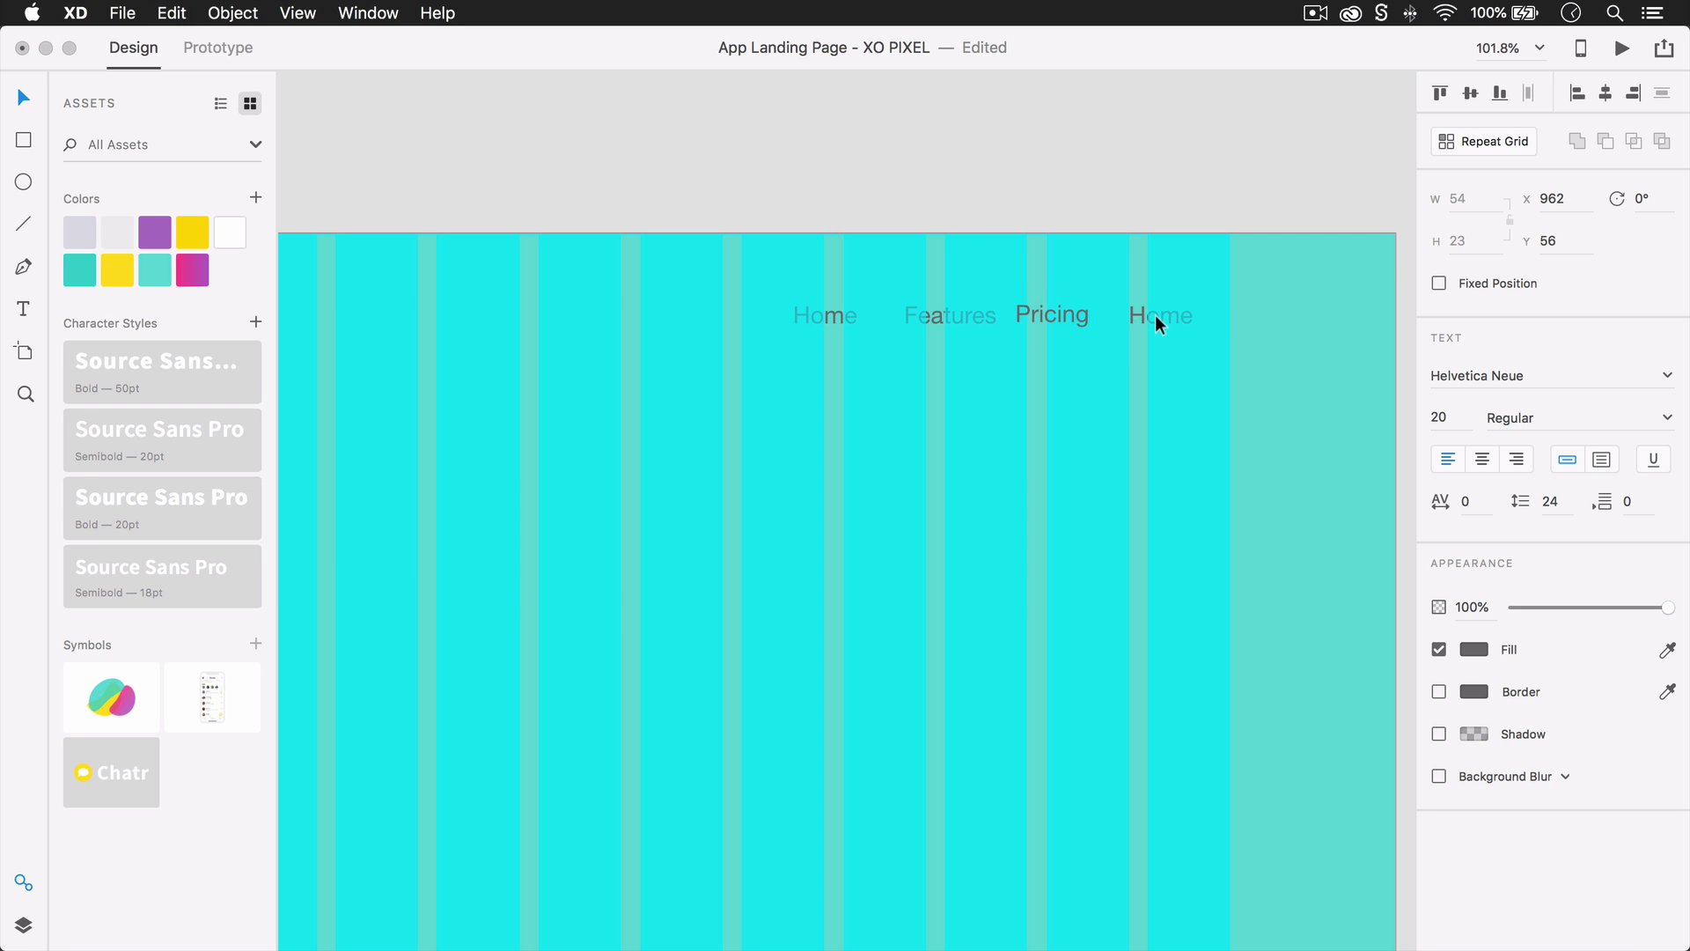
double_click(1155, 319)
type("Learn More")
key("Escape")
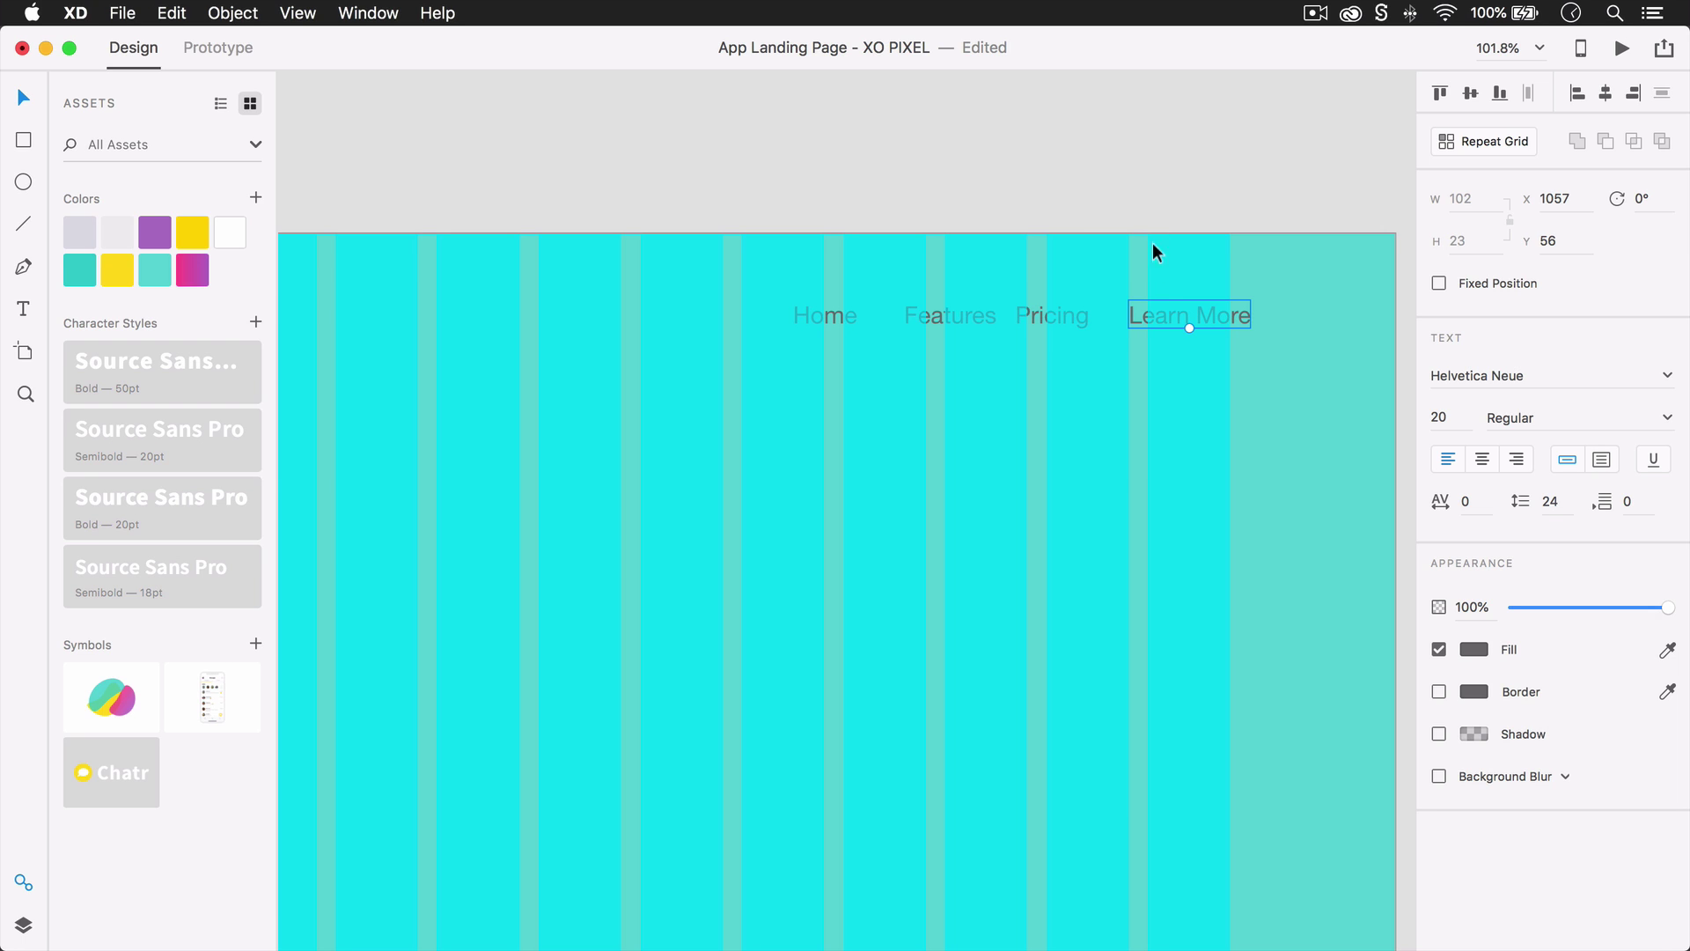
Apply the Source Sans Pro Semibold 20pt style to all four links and even their spacing
left_click(1059, 310, "shift")
left_click(947, 315, "shift")
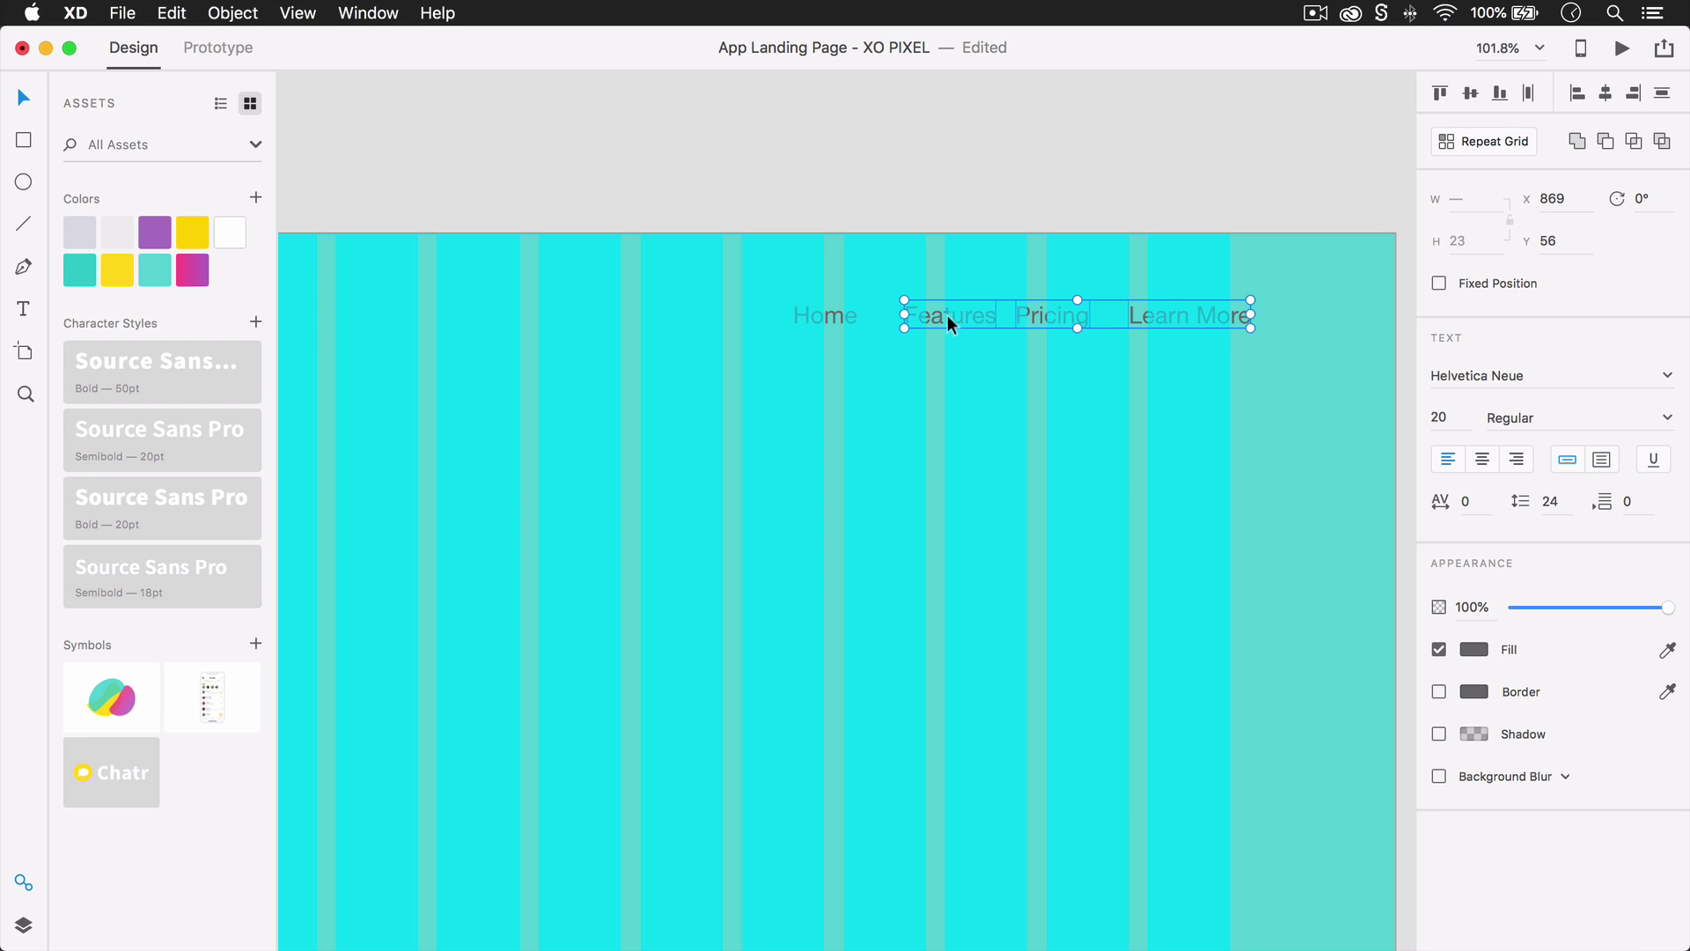
left_click(828, 315, "shift")
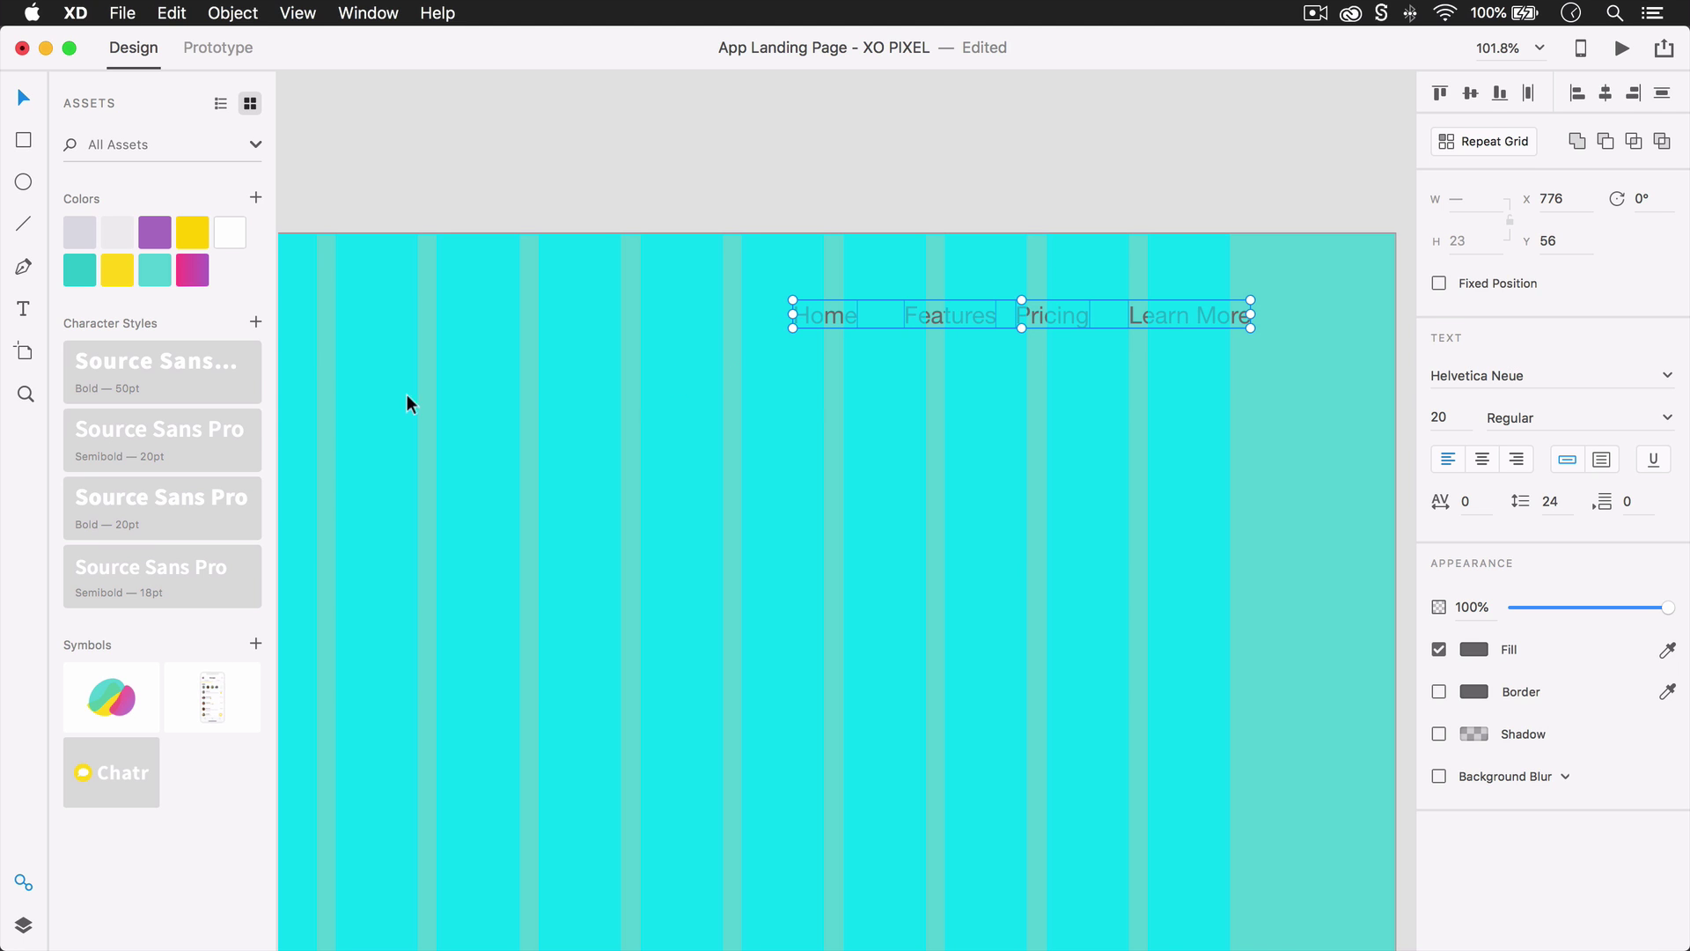
left_click(218, 435)
left_click(718, 382)
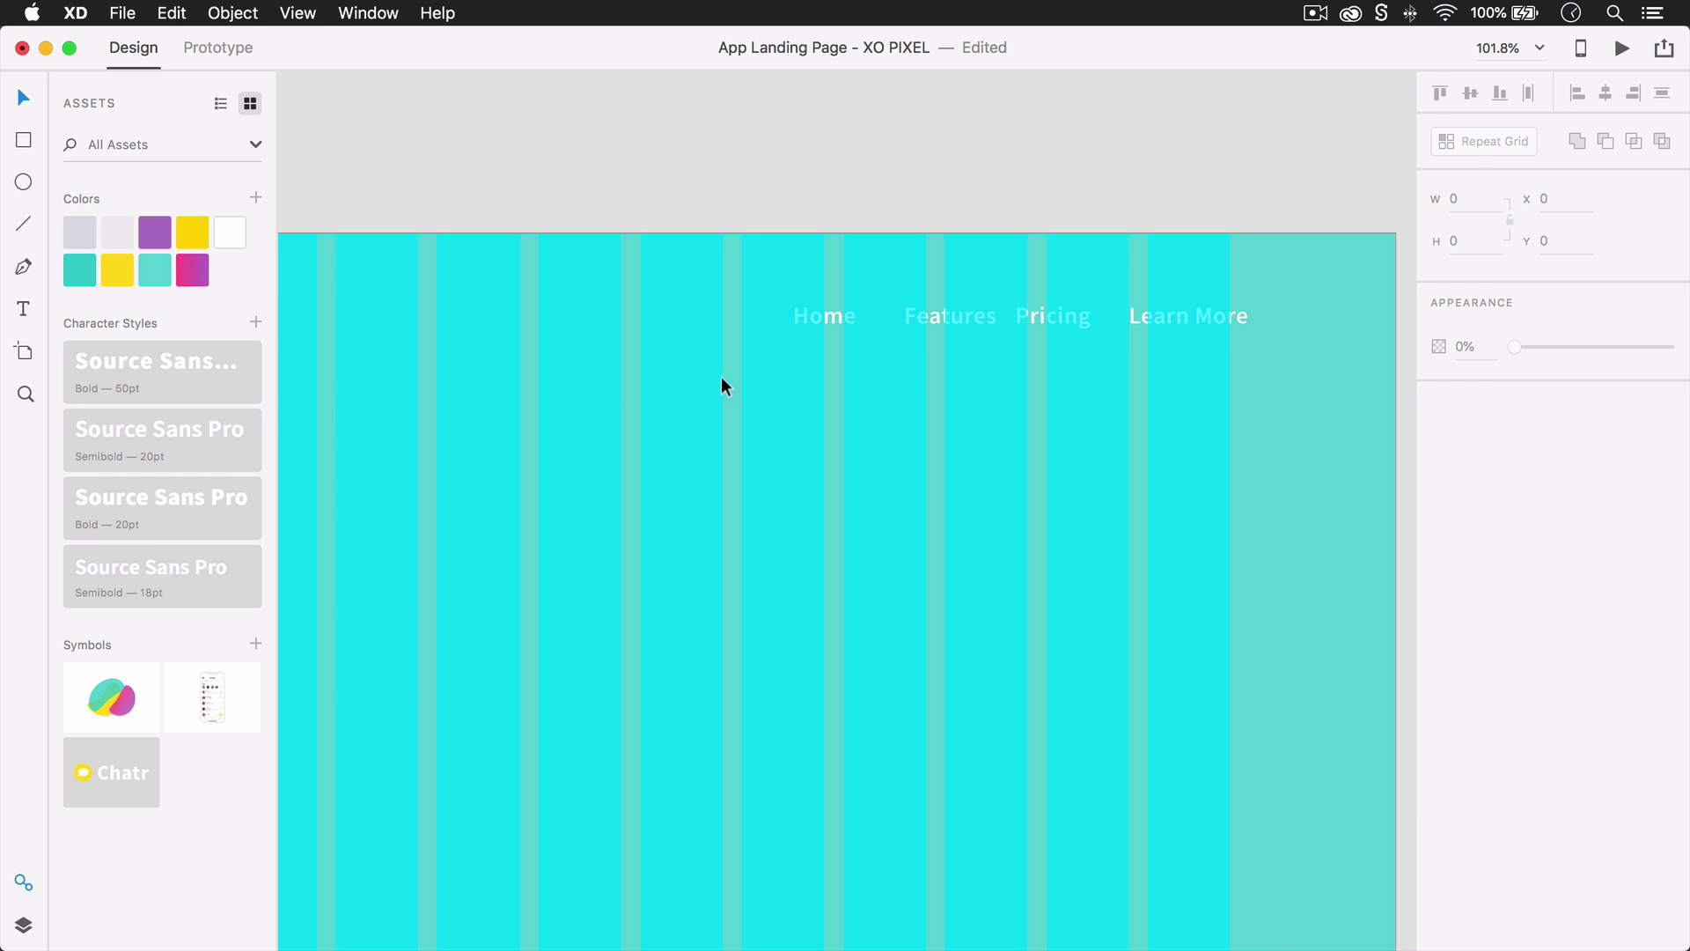
left_click_drag(986, 324, 937, 321)
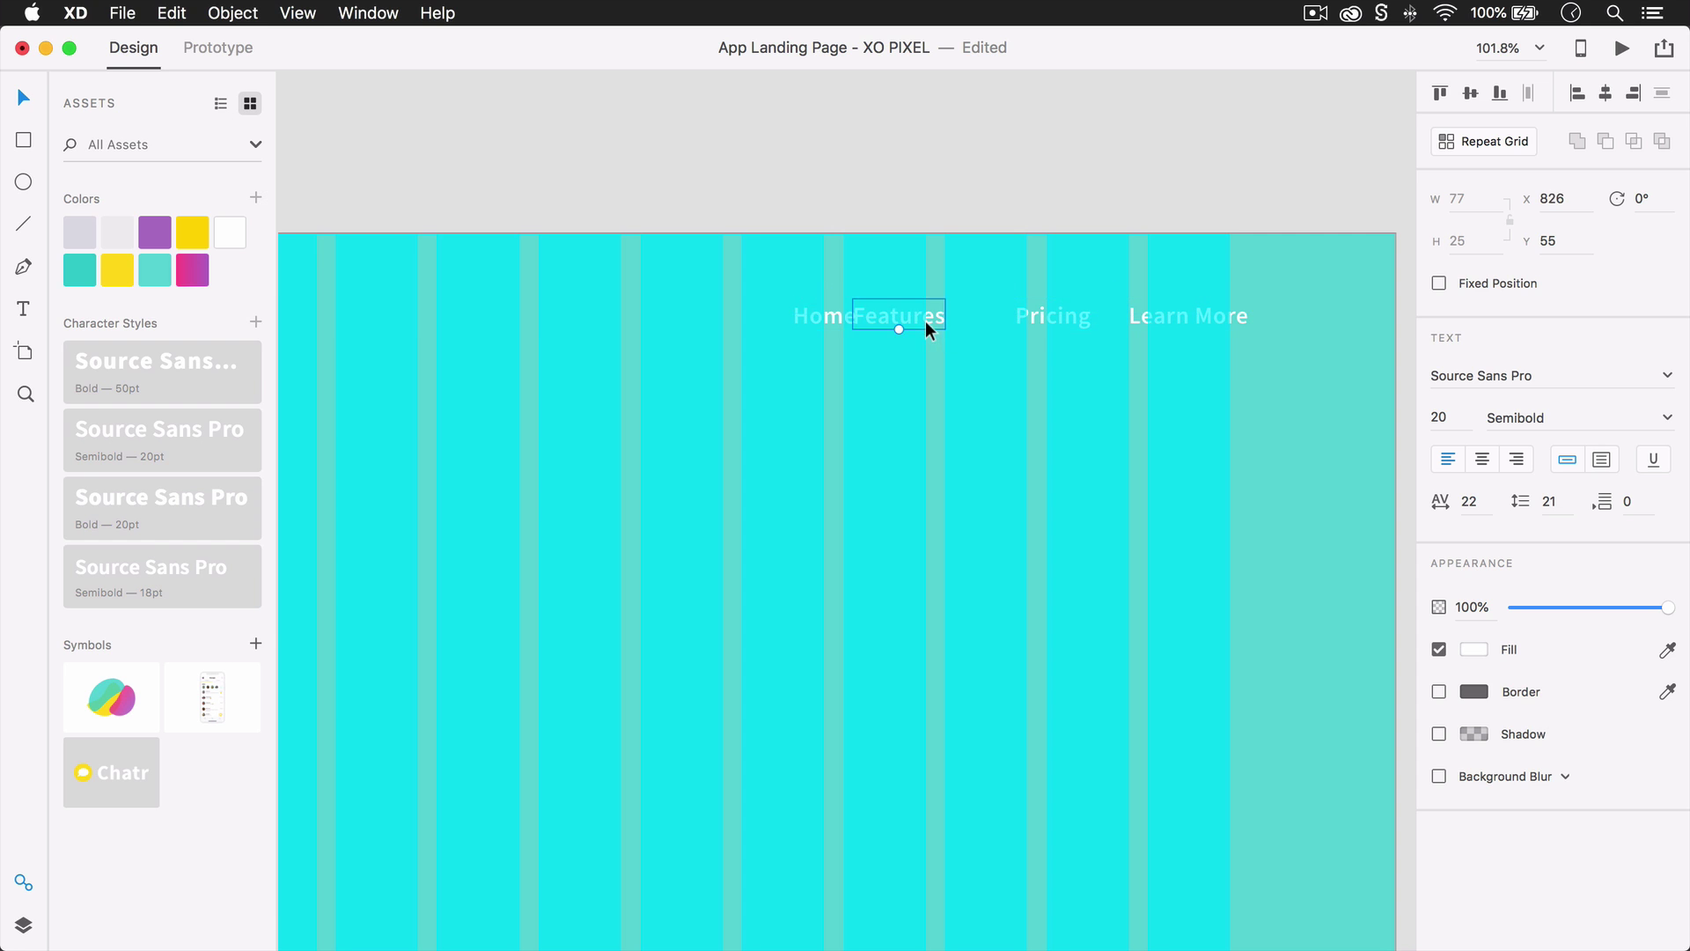
left_click_drag(817, 320, 775, 326)
left_click_drag(1048, 310, 1025, 314)
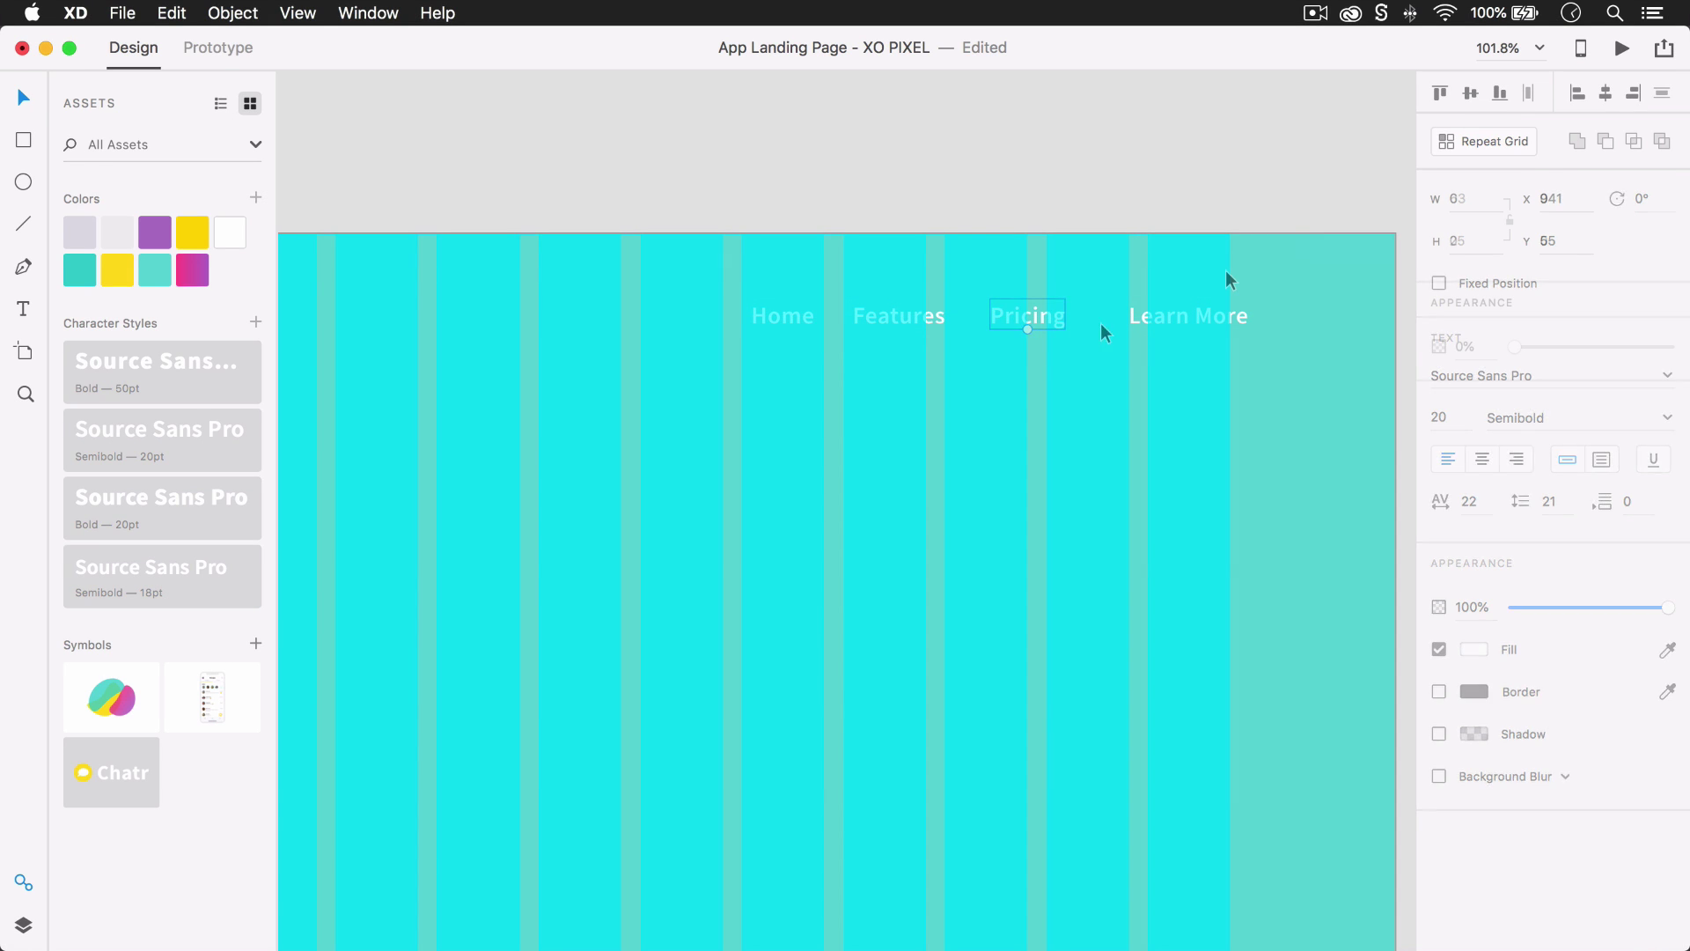
Draw a 140 × 42 rectangle around Learn More with corner radius 20
key("r")
left_click_drag(1106, 280, 1277, 358)
left_click_drag(1462, 197, 1443, 199)
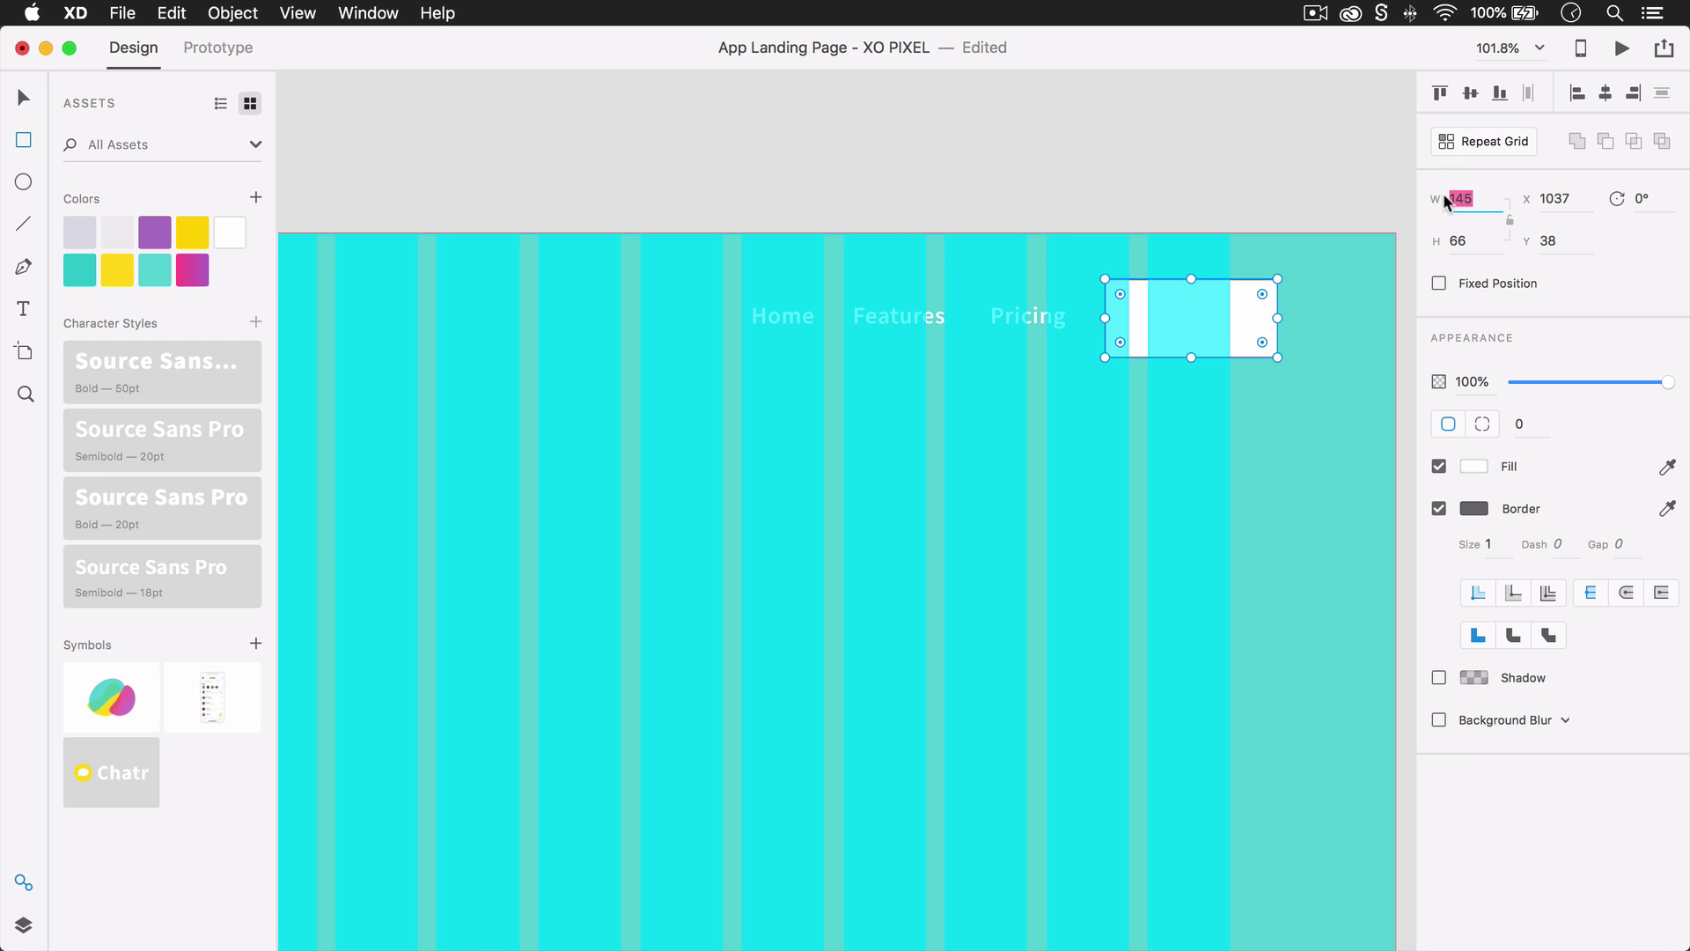
type("140")
key("Return")
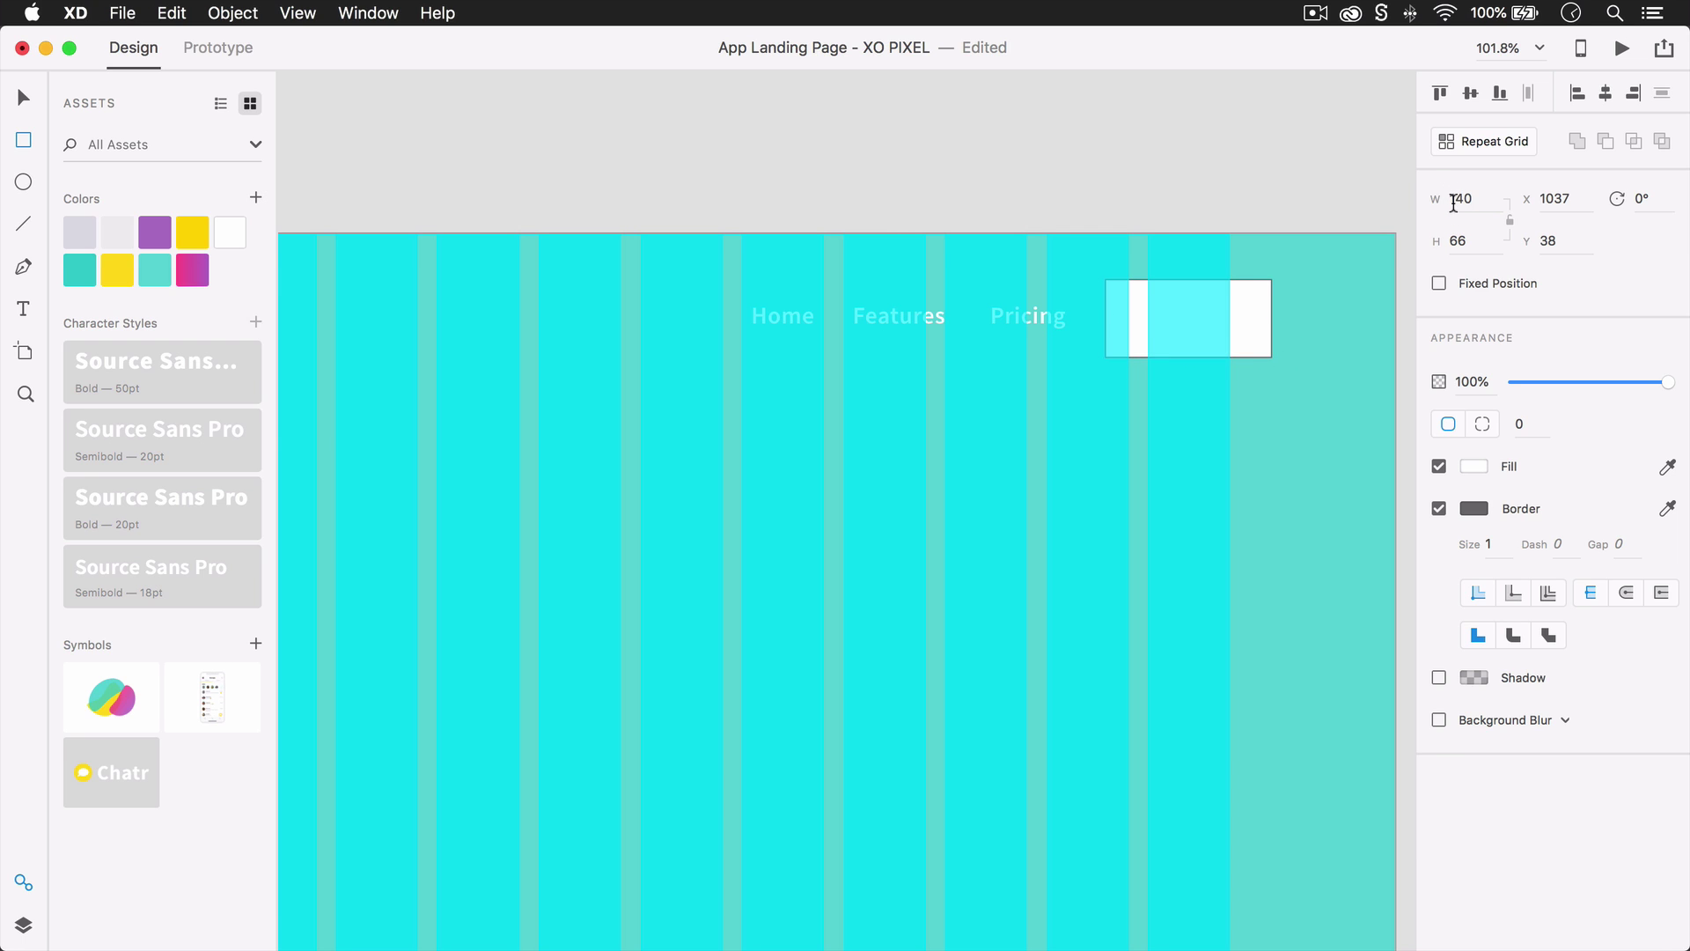
left_click(1459, 240)
type("4")
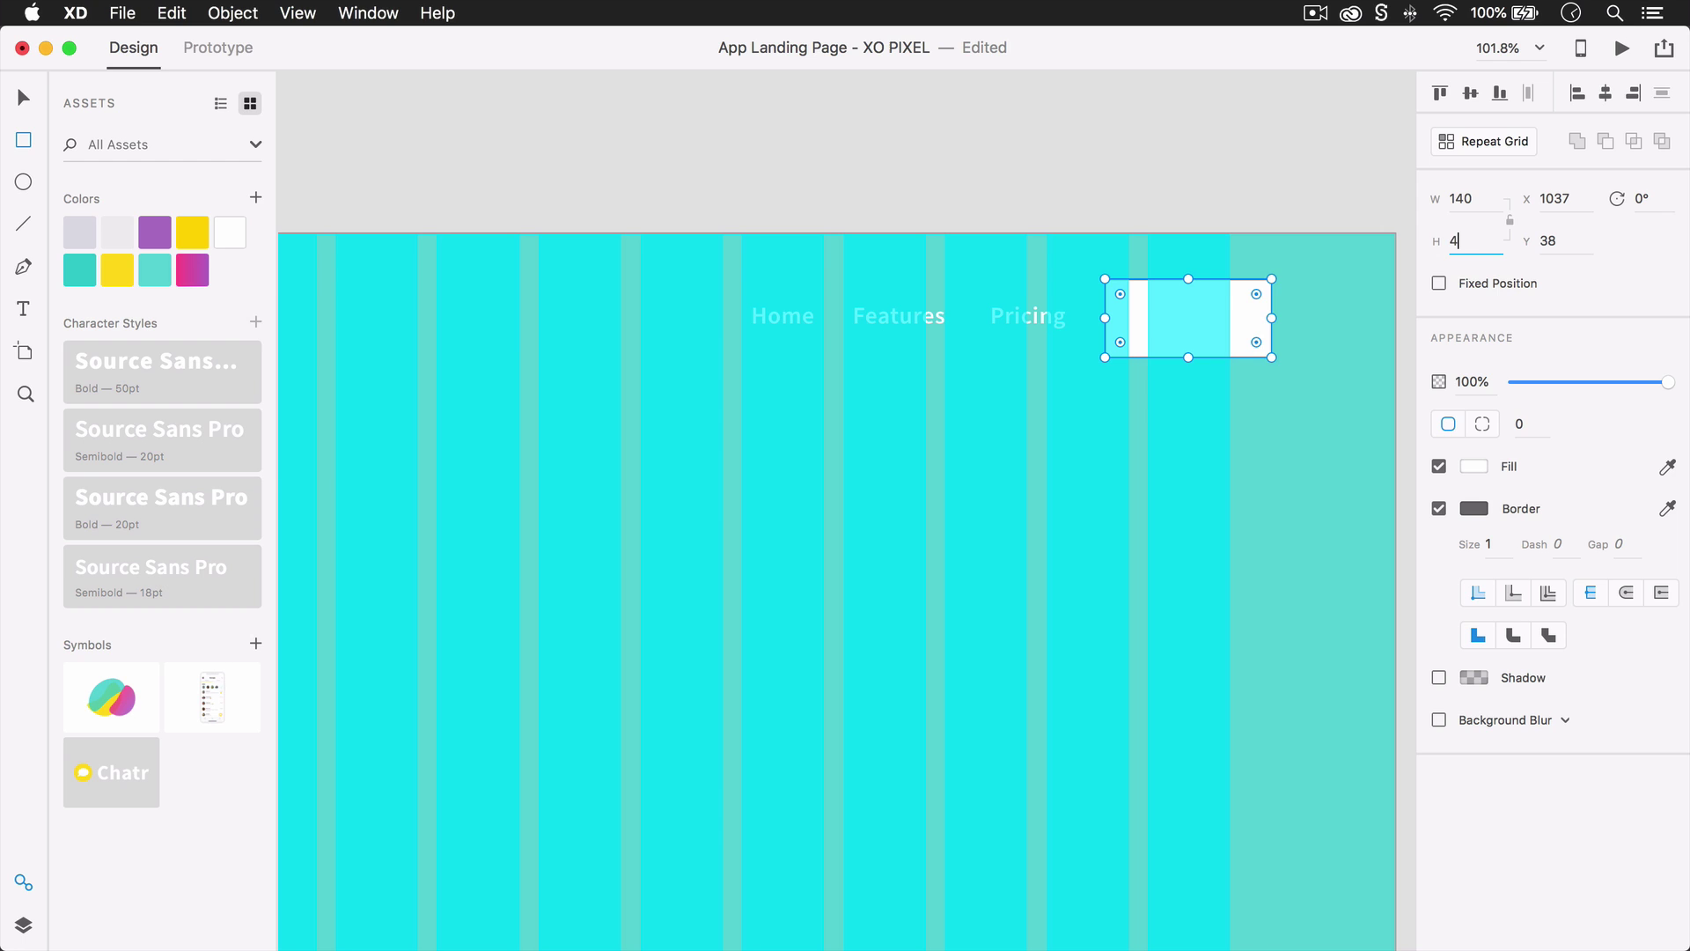
type("2")
key("Return")
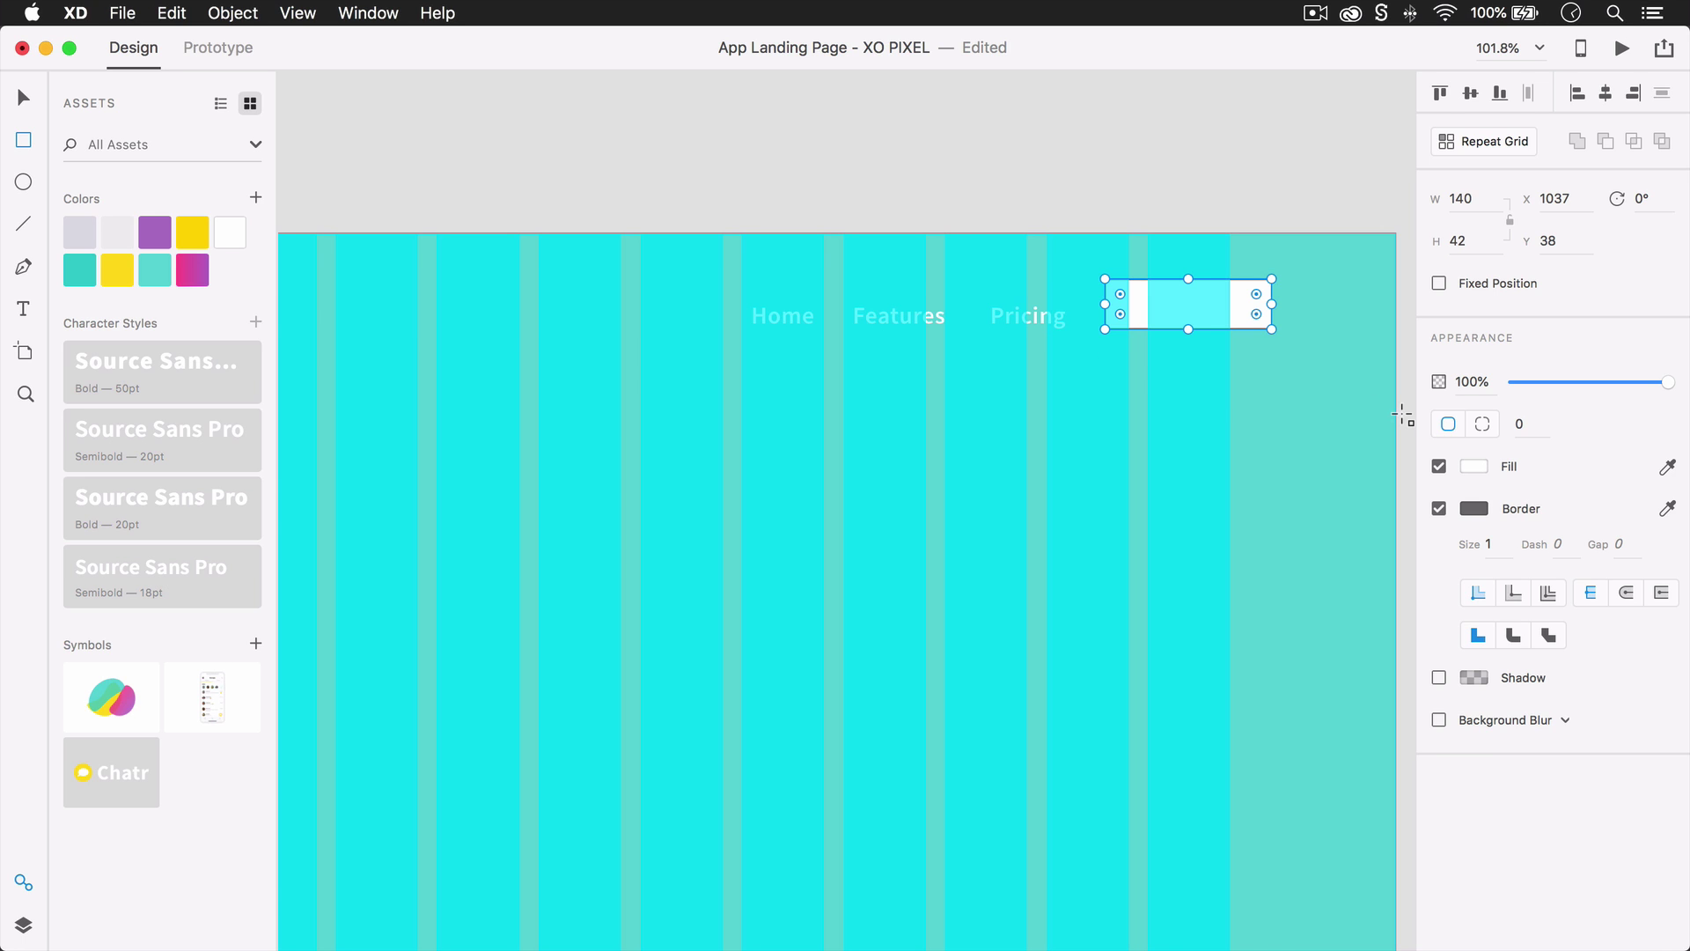
left_click(1508, 422)
type("20")
key("Return")
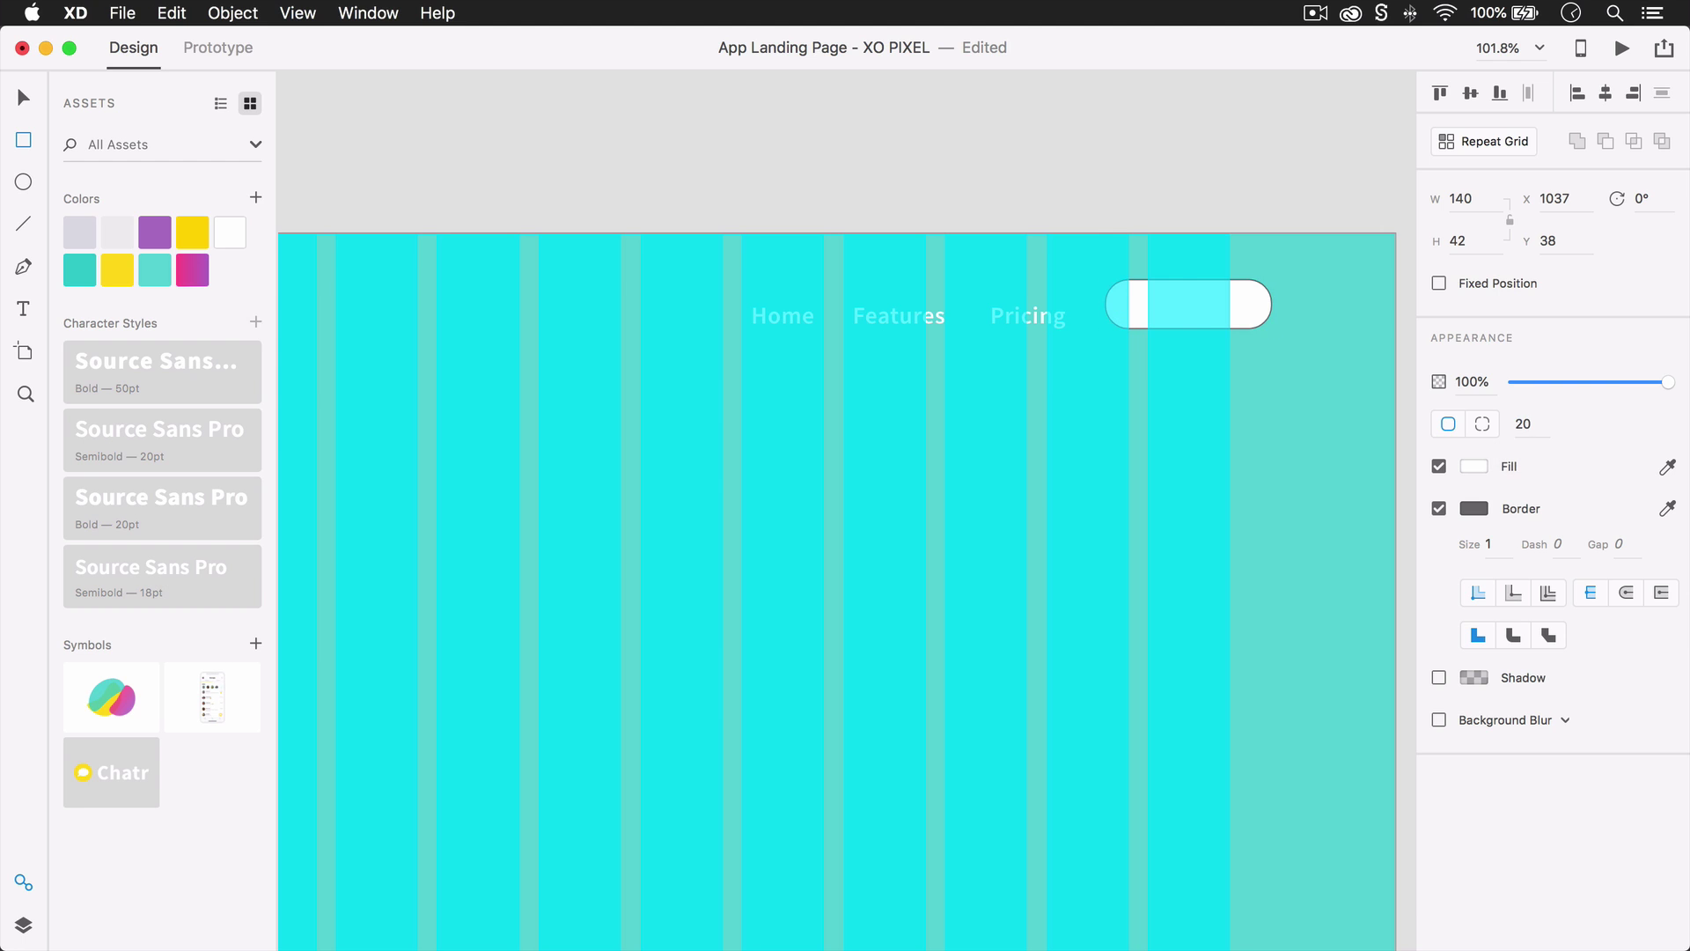
Remove the rectangle's fill, give it a 3 px yellow border, and move it slightly lower
left_click(1438, 465)
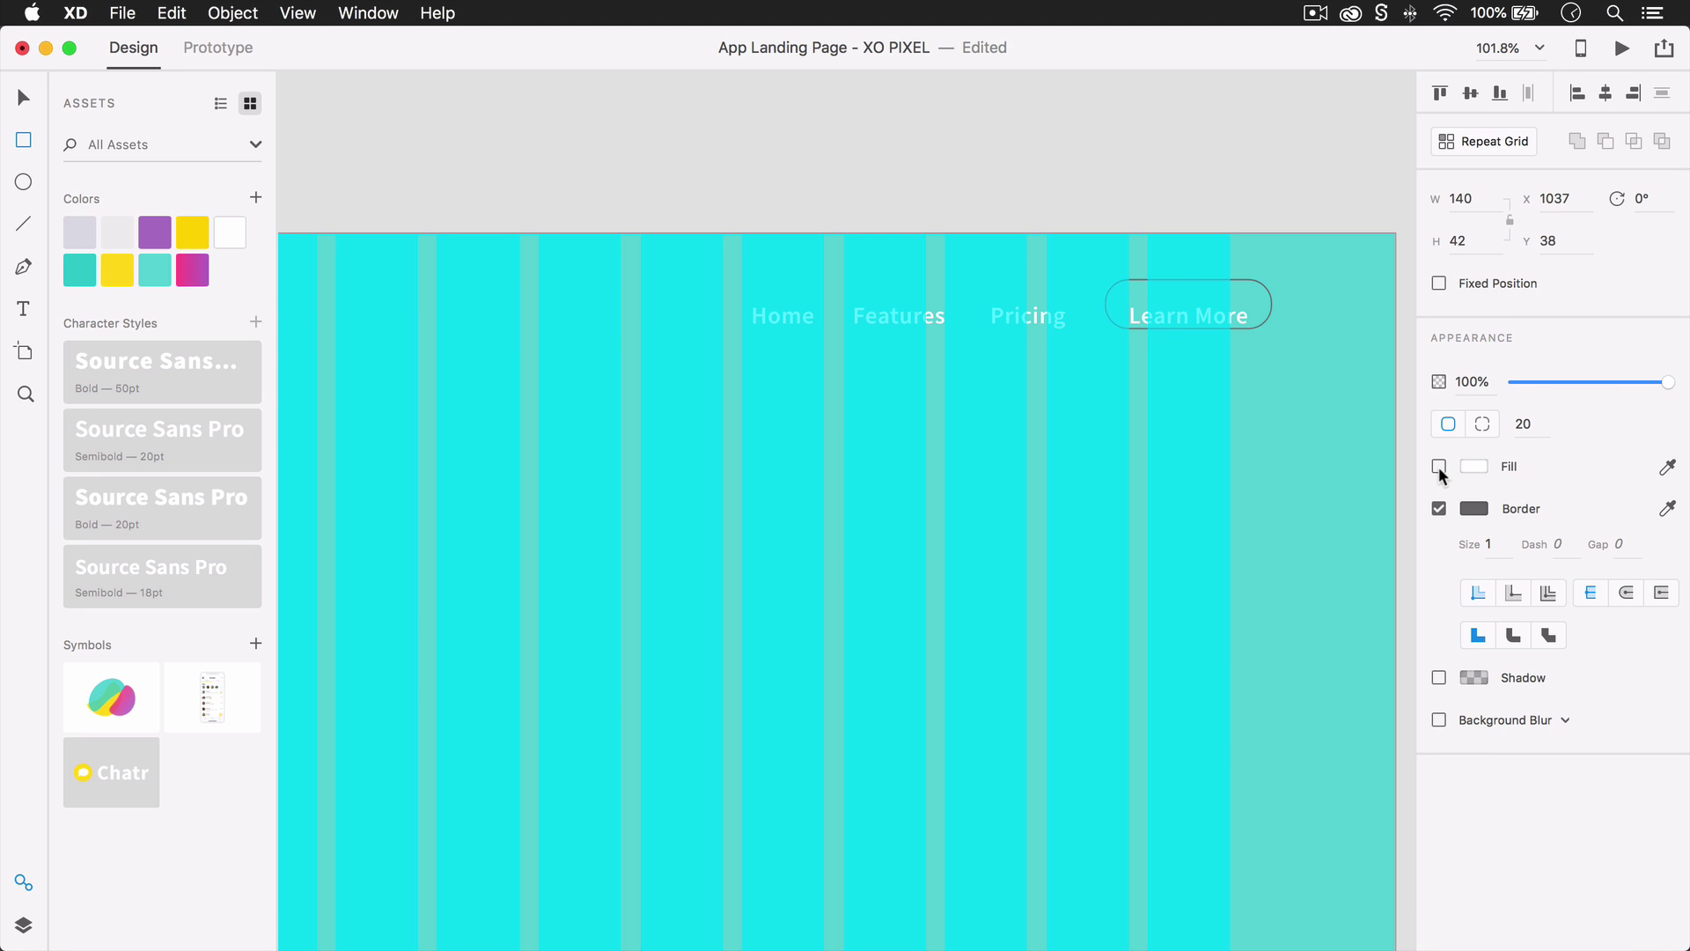
left_click(1667, 507)
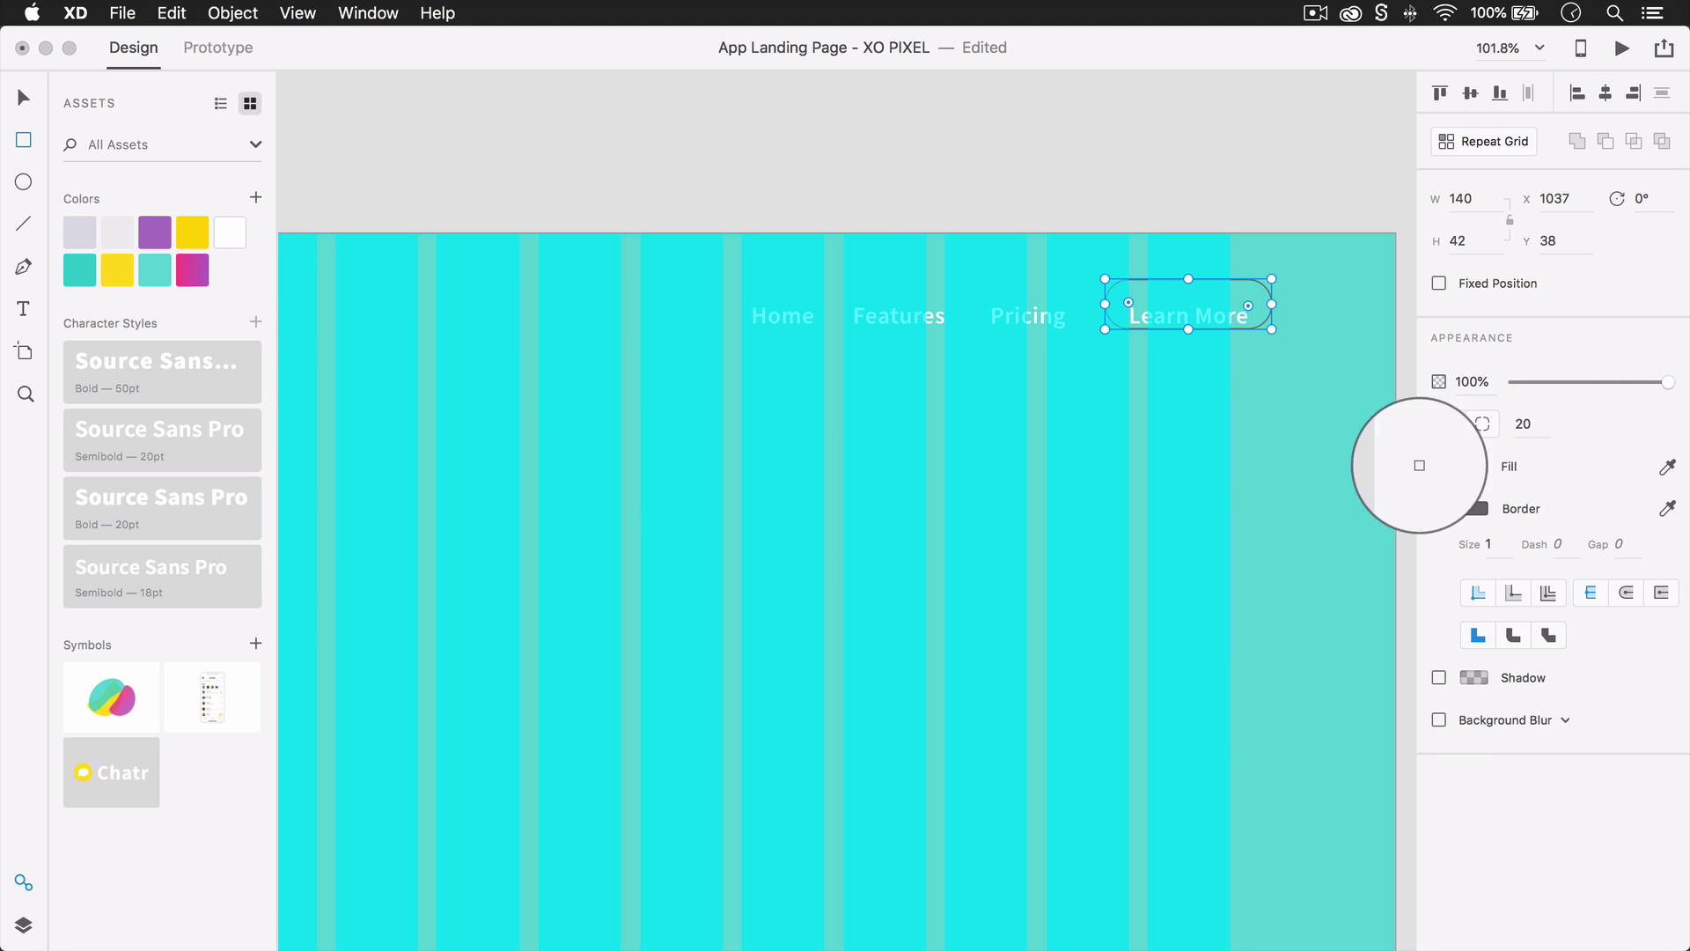
left_click(193, 233)
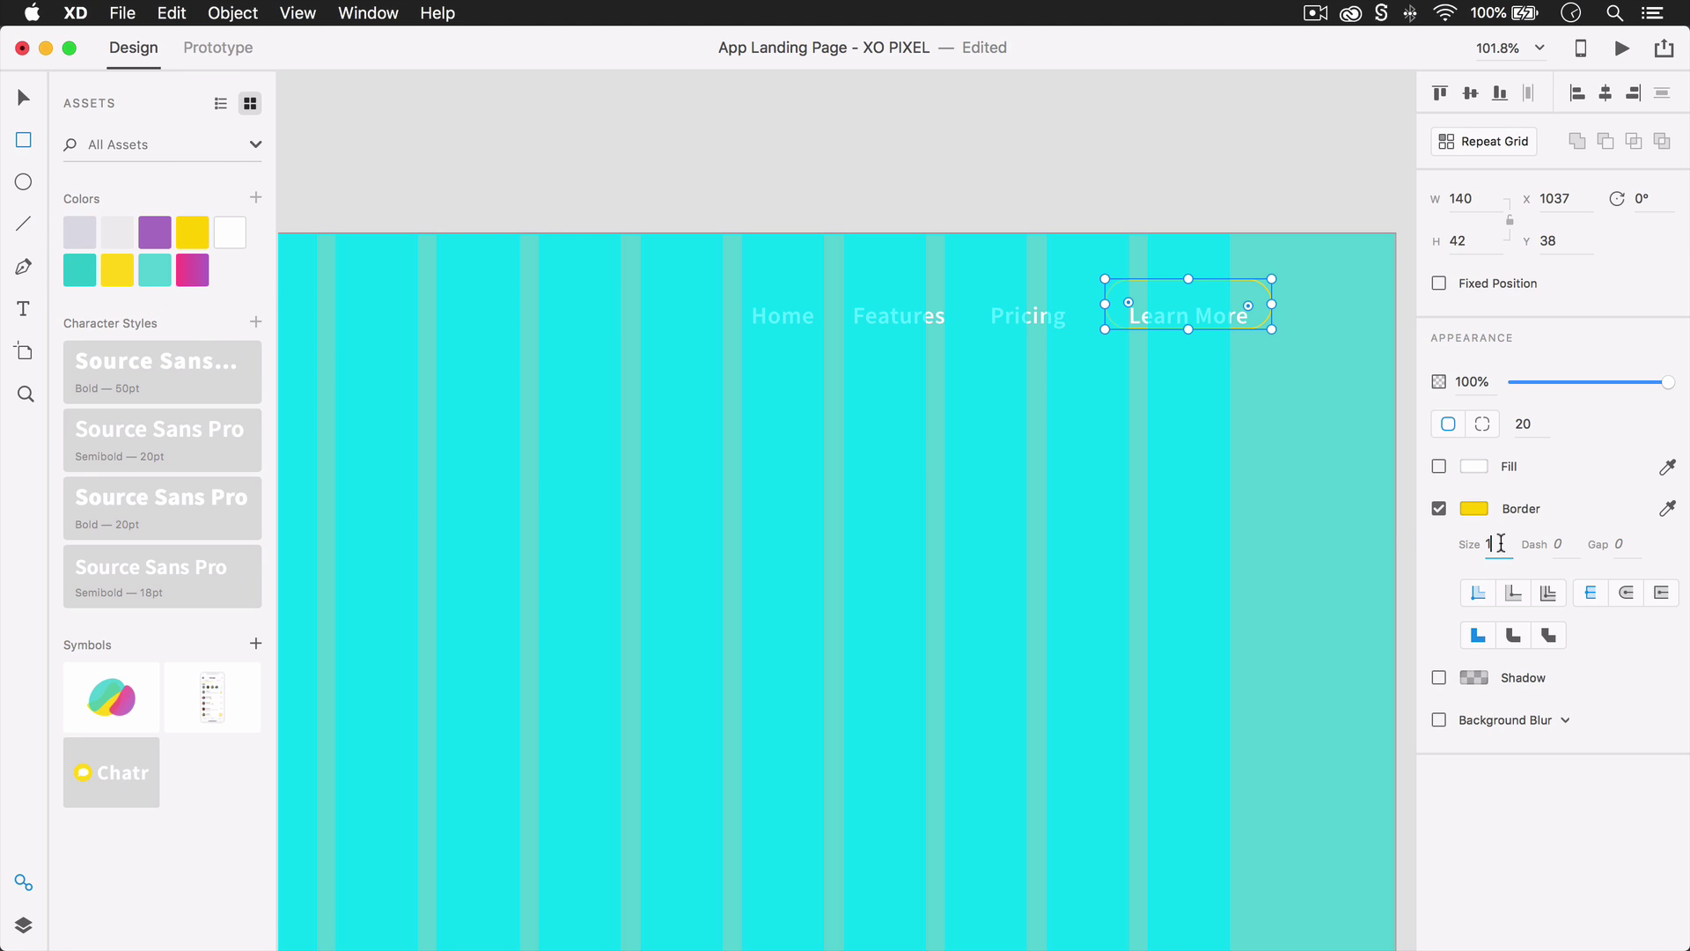
left_click_drag(1500, 543, 1471, 543)
type("3")
key("Return")
key("v")
left_click_drag(1263, 324, 1259, 342)
Centre the Learn More label vertically in its button and shift the button left
left_click(1228, 315, "shift")
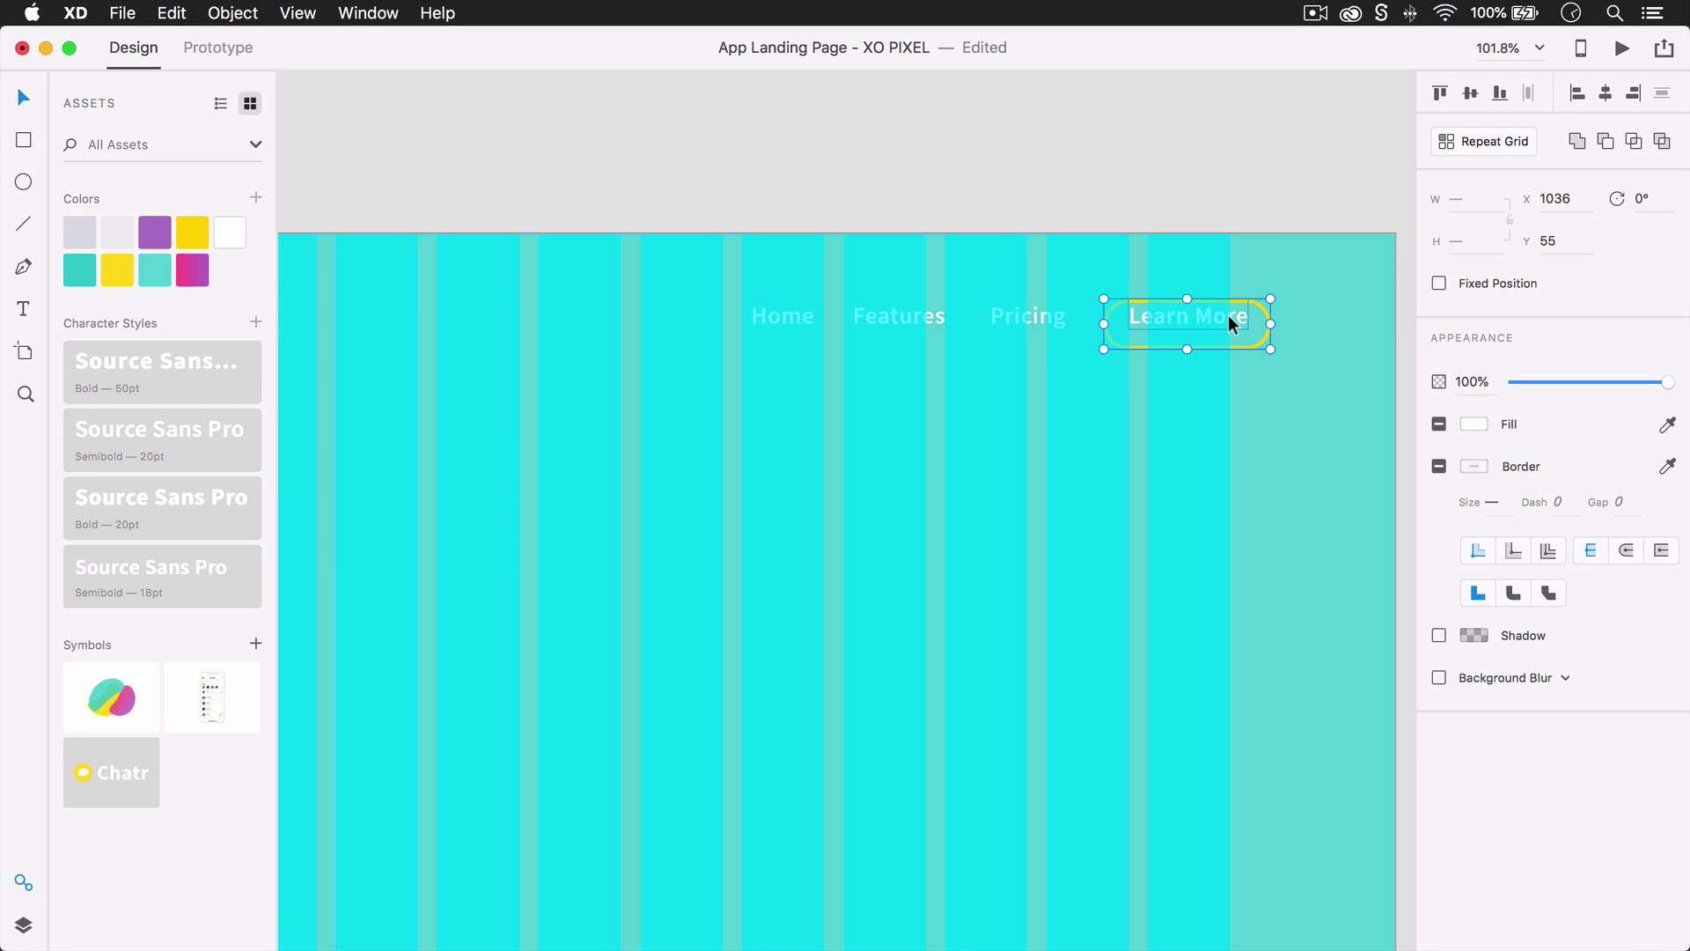
left_click(1469, 94)
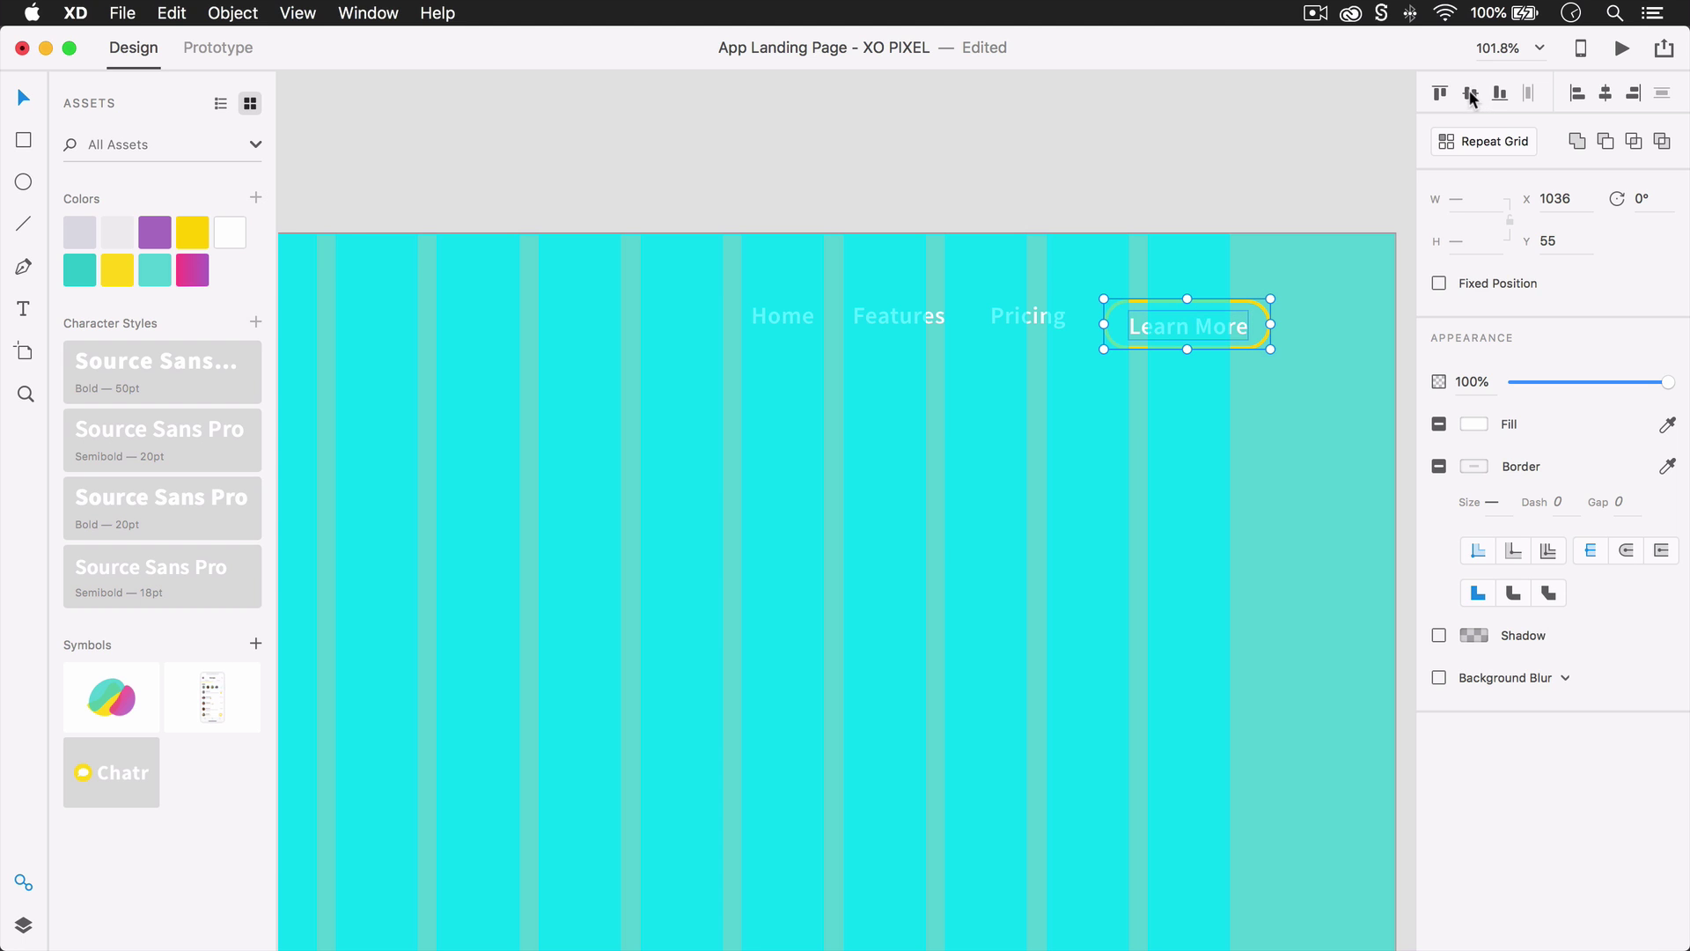
double_click(1217, 325)
key("Escape")
left_click(1216, 347, "shift")
left_click_drag(1217, 347, 1188, 345)
left_click(1188, 345)
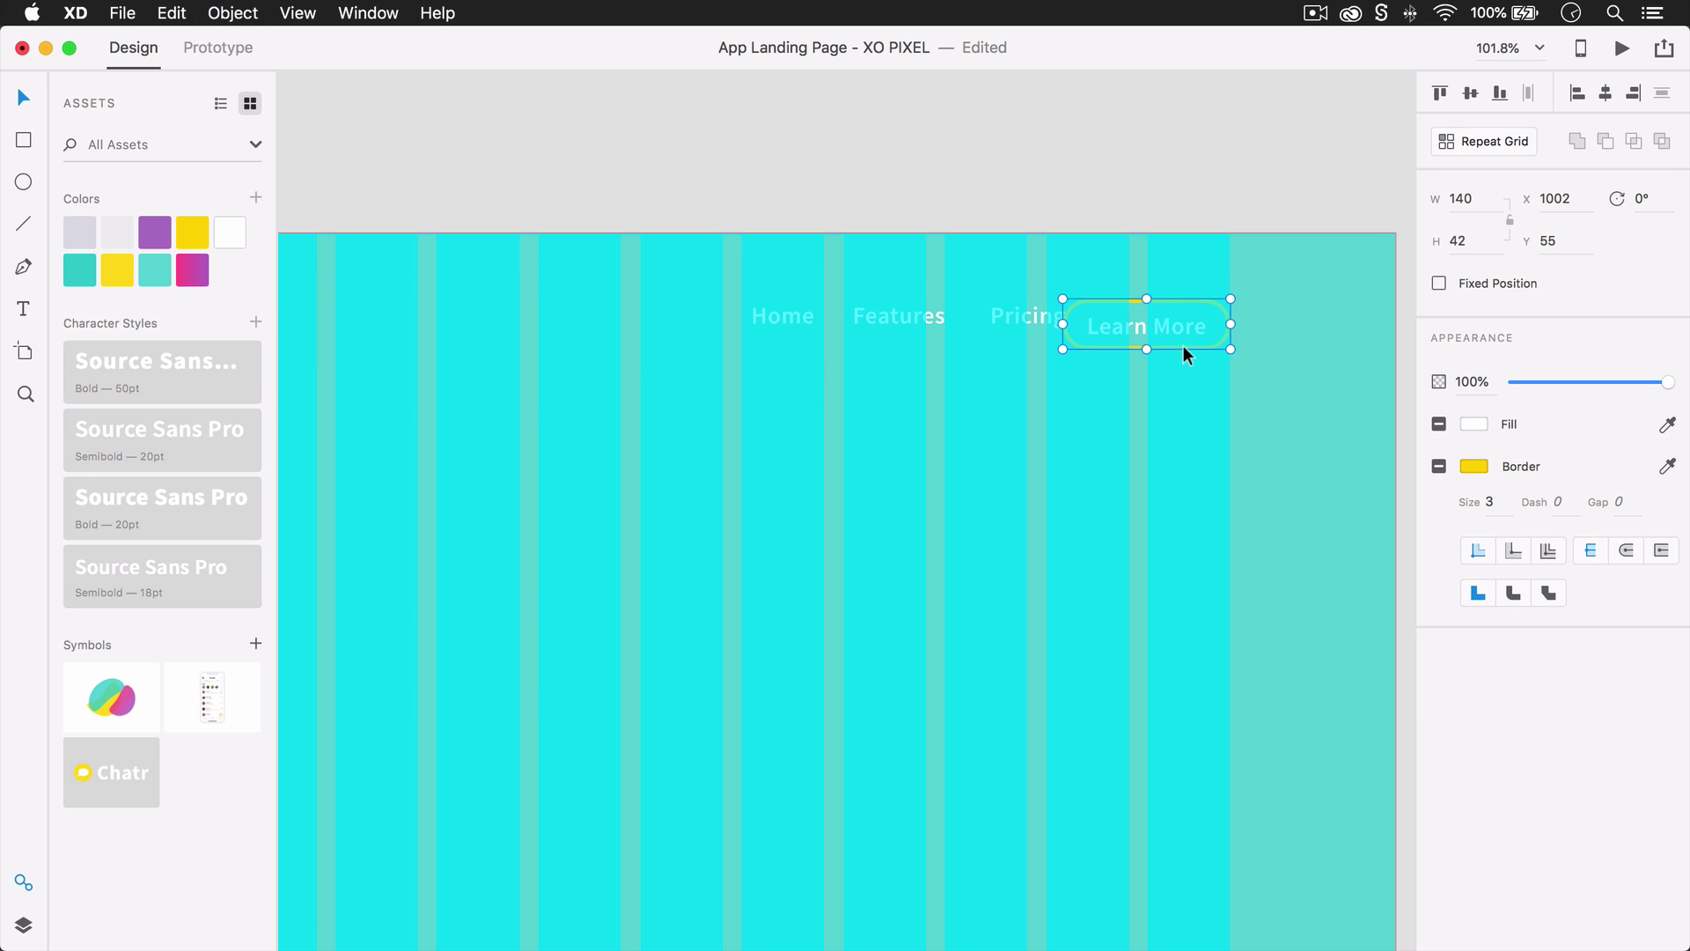
Move the Pricing link left to even the nav spacing, then fit the artboard in view
left_click_drag(1021, 317, 744, 324)
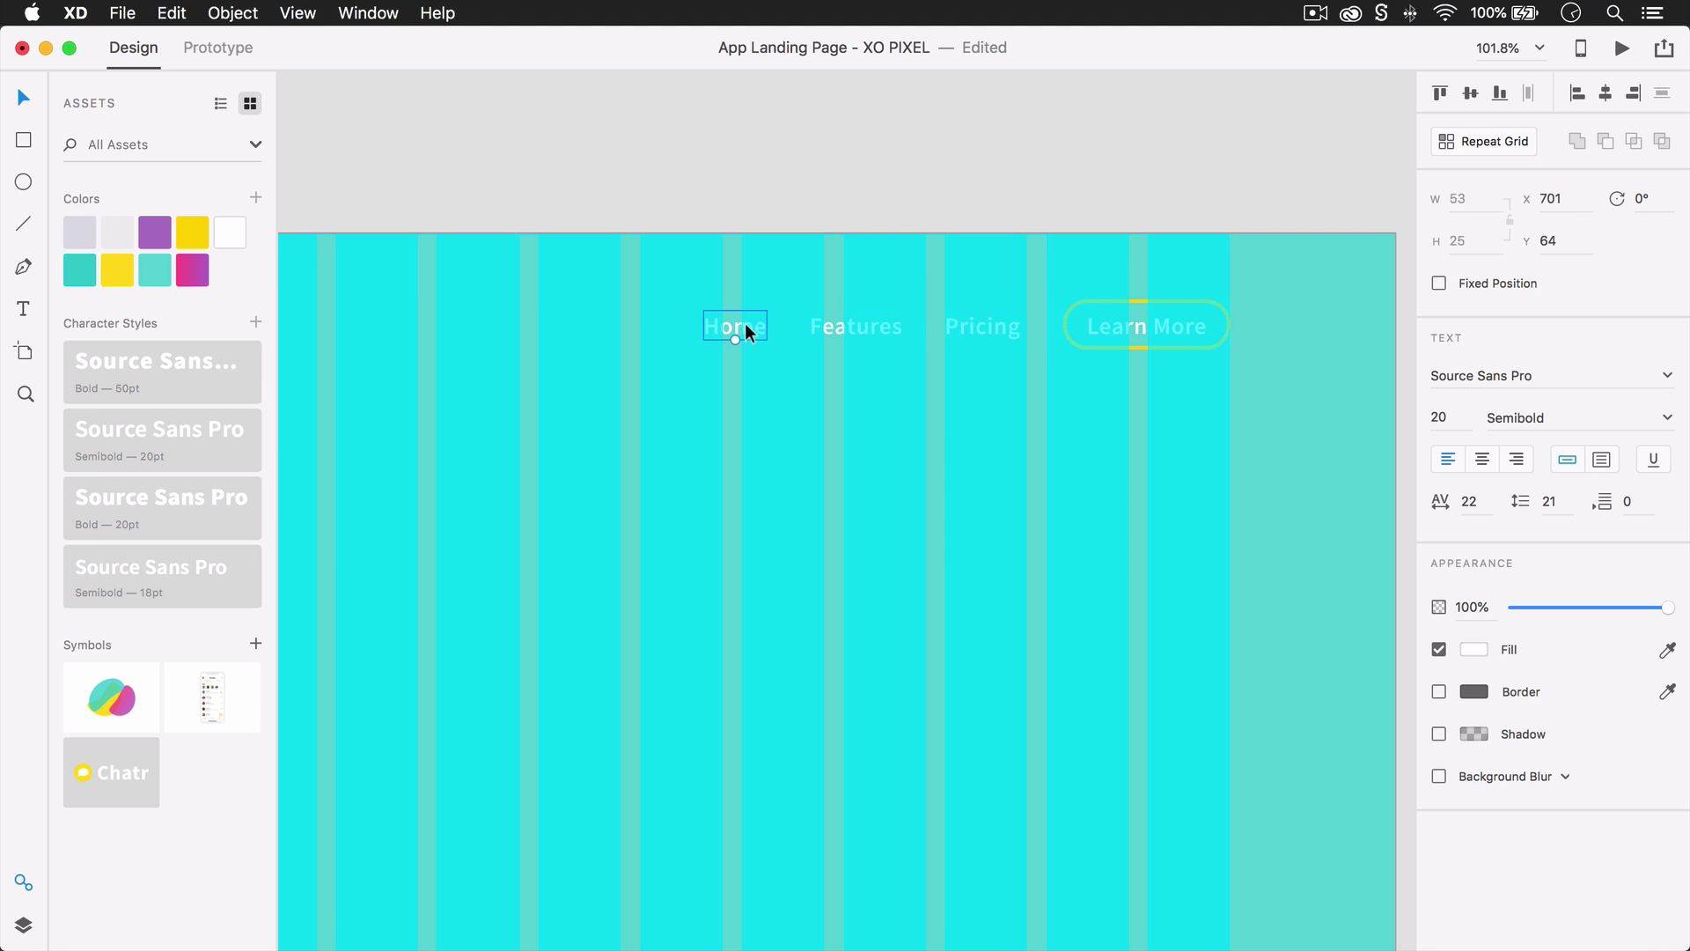
left_click(852, 323, "shift")
left_click(970, 320, "shift")
left_click(1137, 327, "shift")
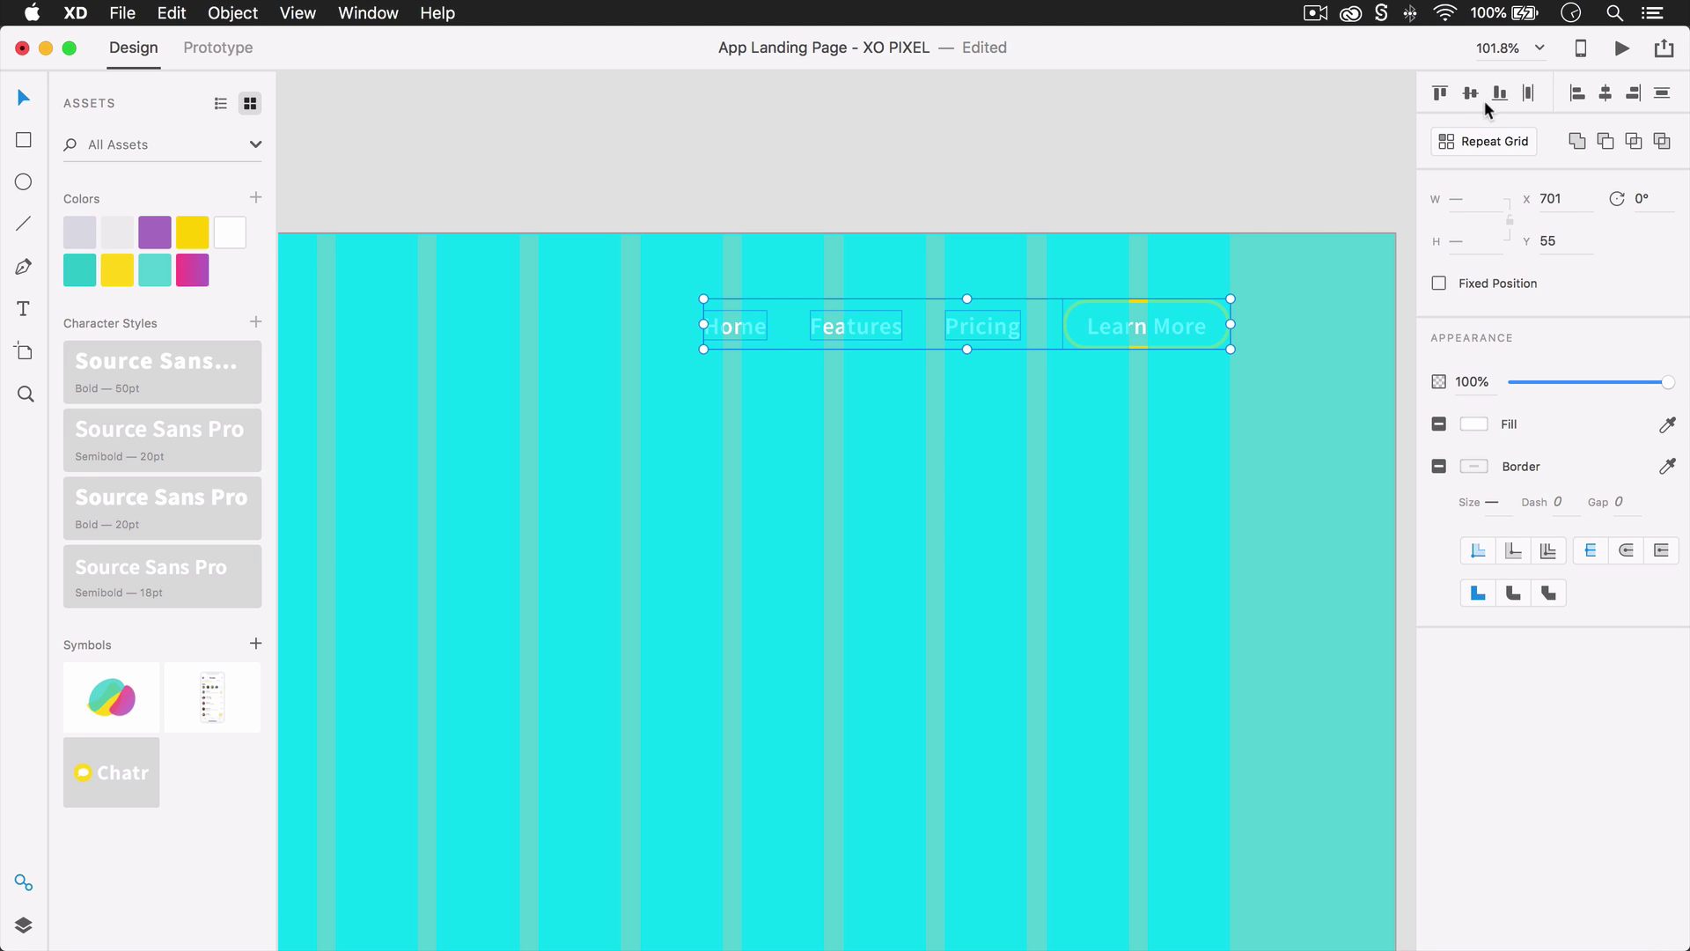
left_click(1130, 161)
key("super+0")
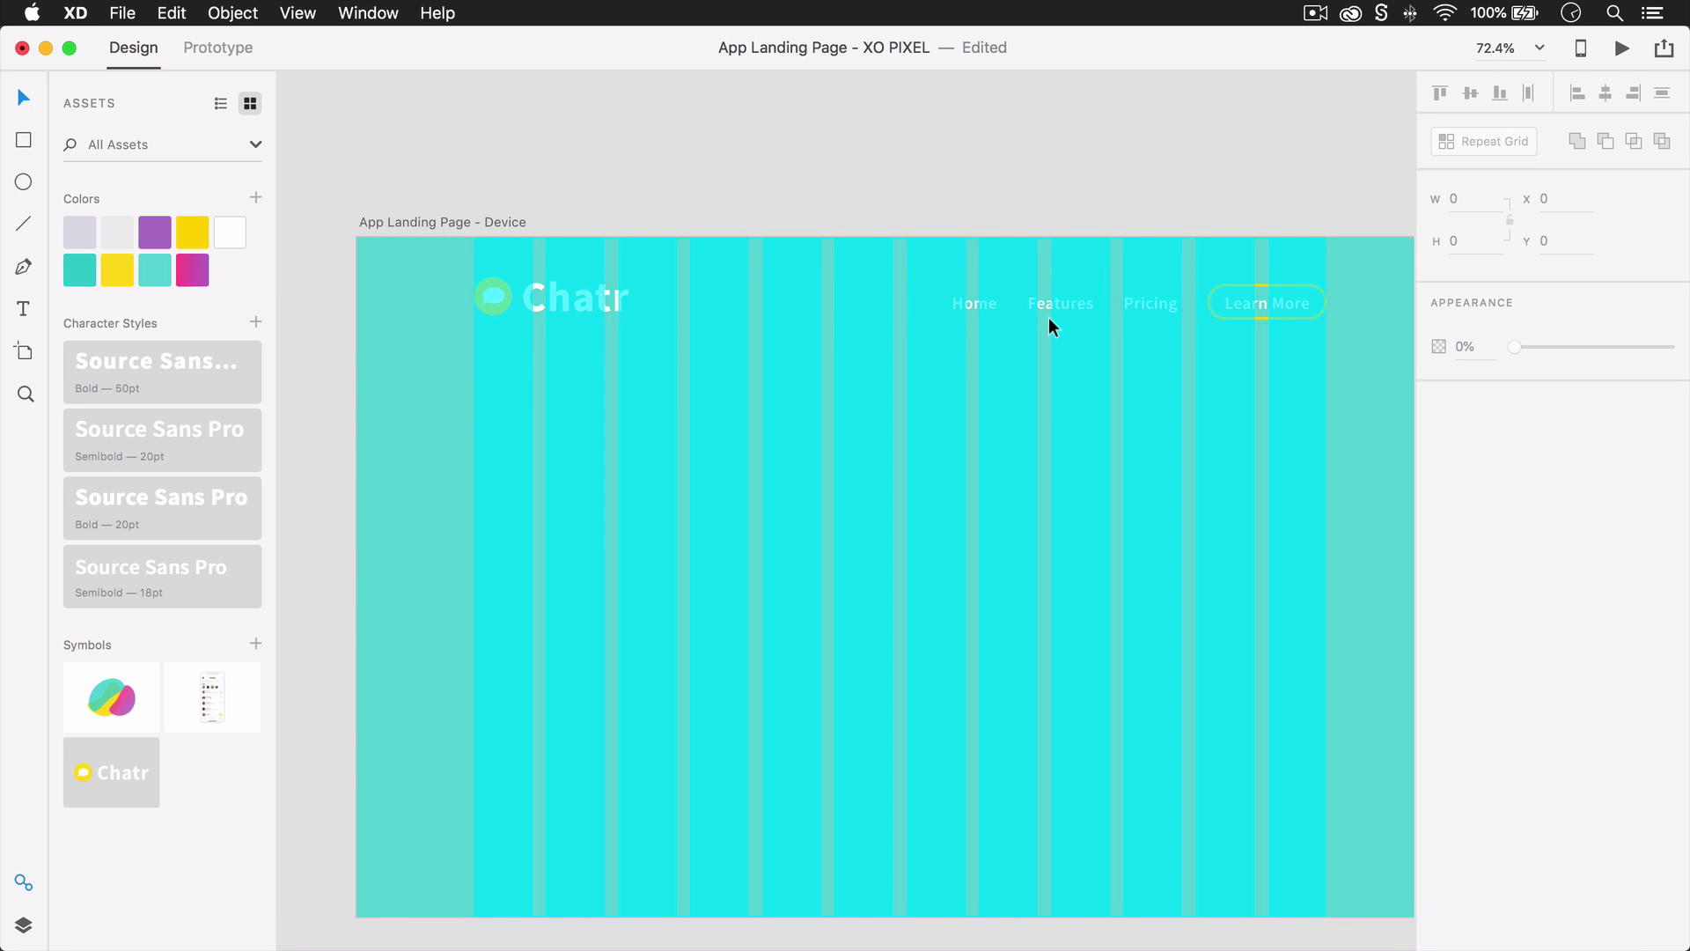
Vertically centre-align the Home, Features, Pricing and Learn More menu with the Chatr logo
left_click(1048, 305)
left_click_drag(961, 305, 1245, 288)
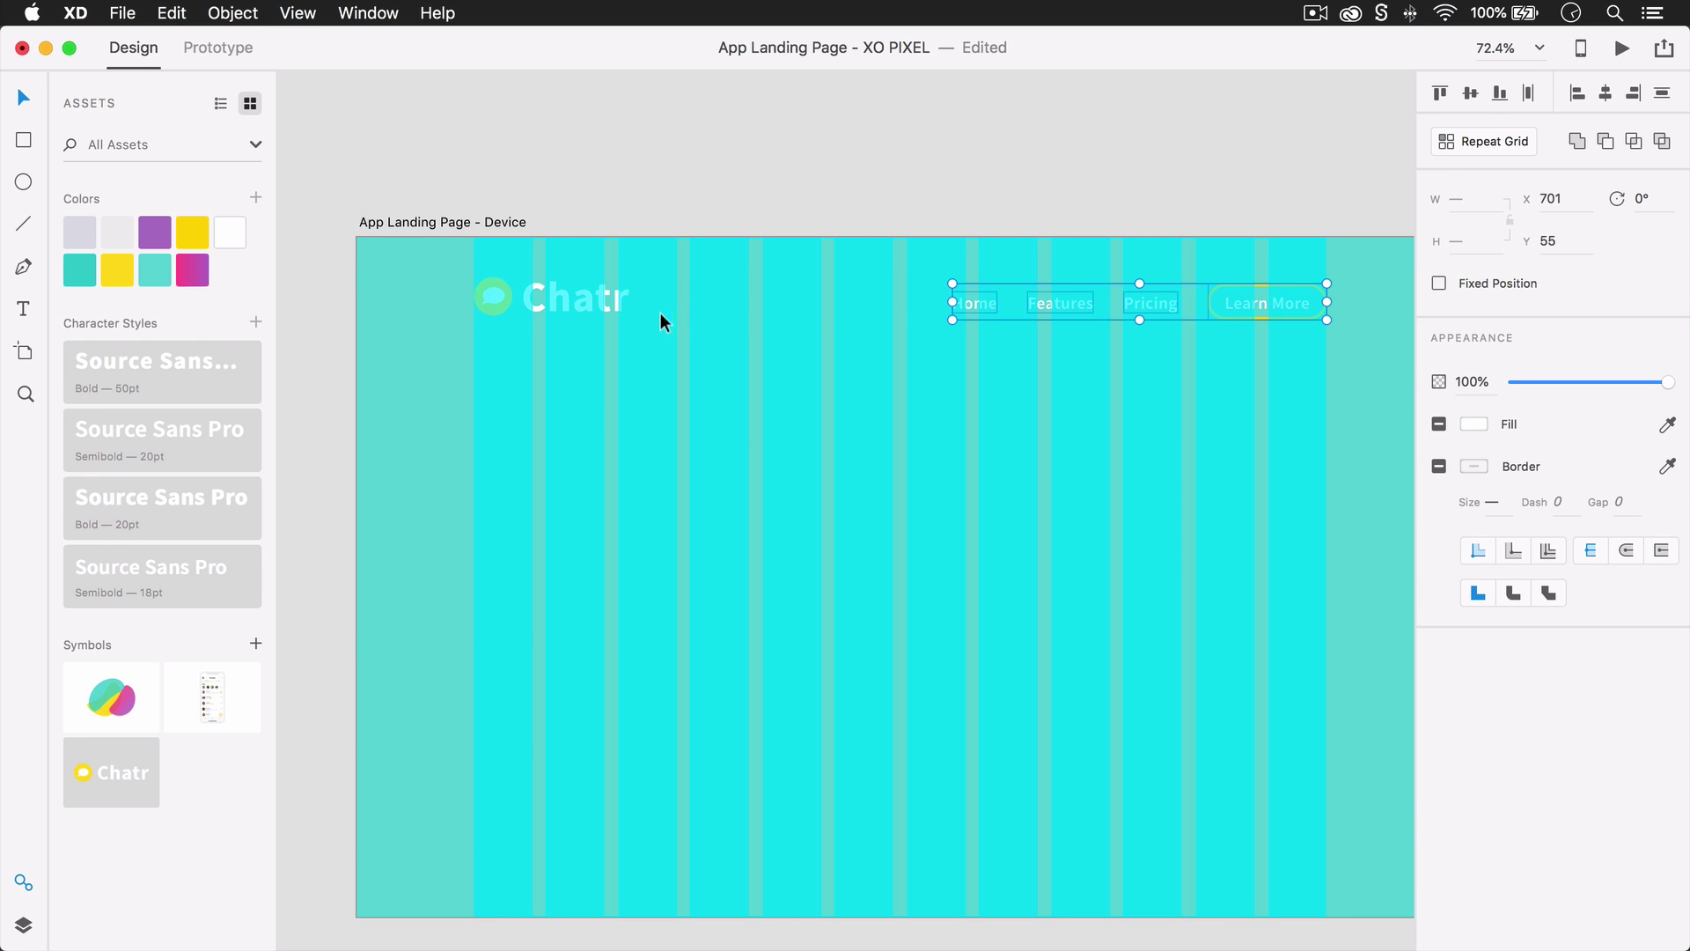
left_click(605, 305, "shift")
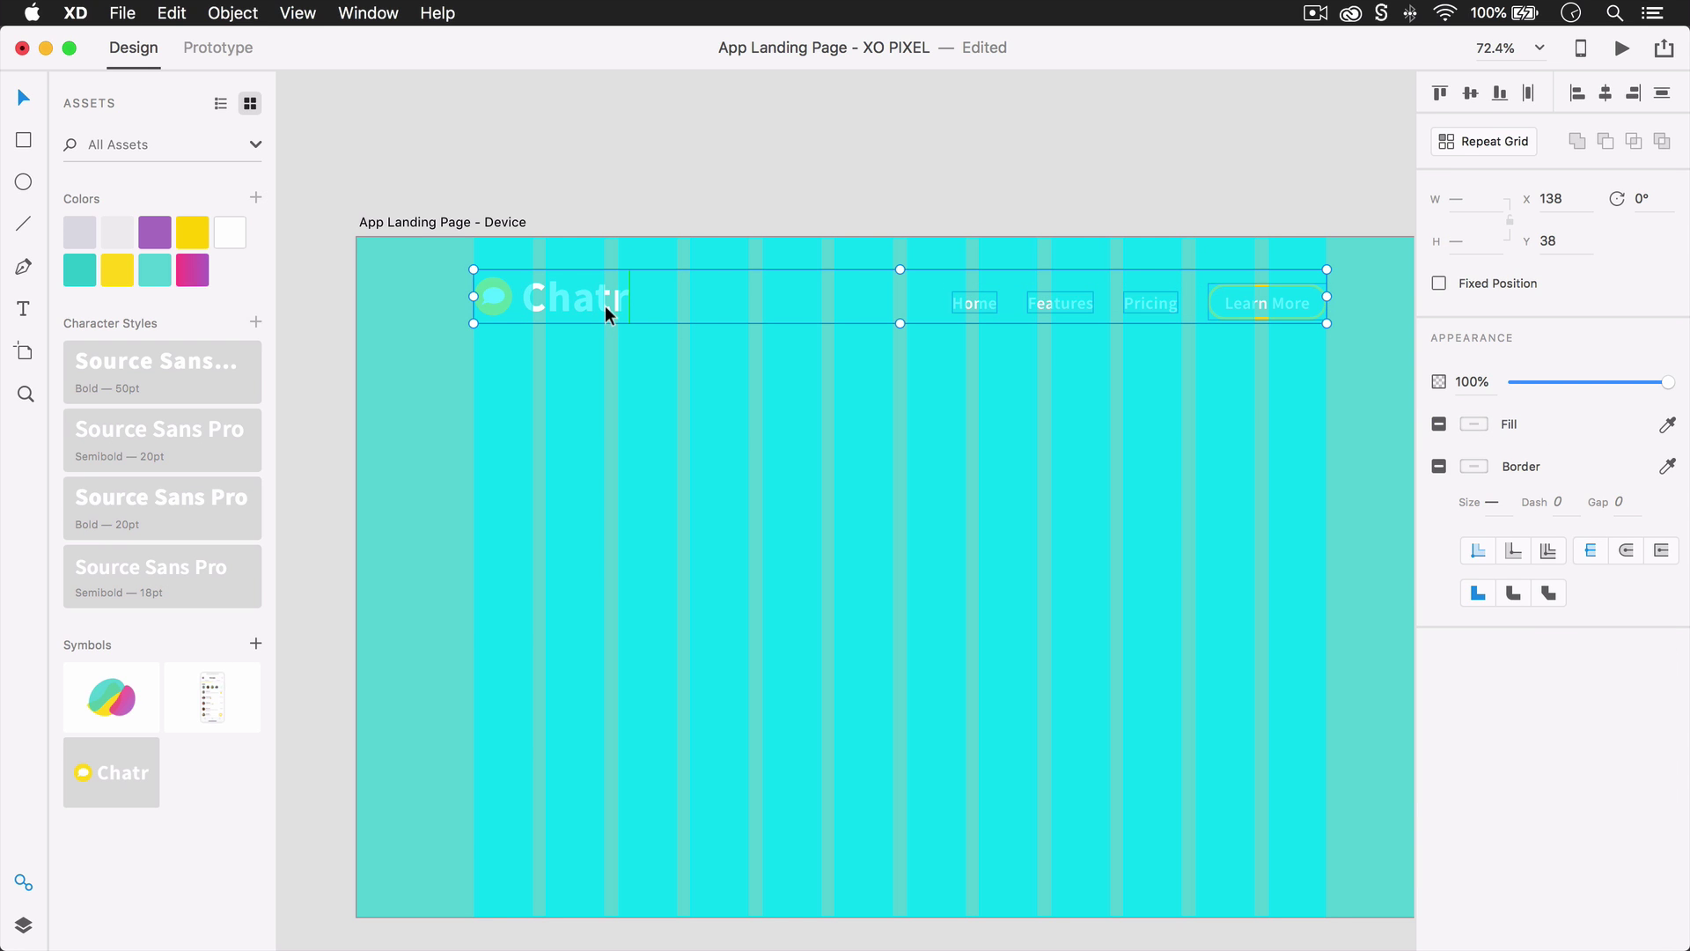
left_click(1475, 92)
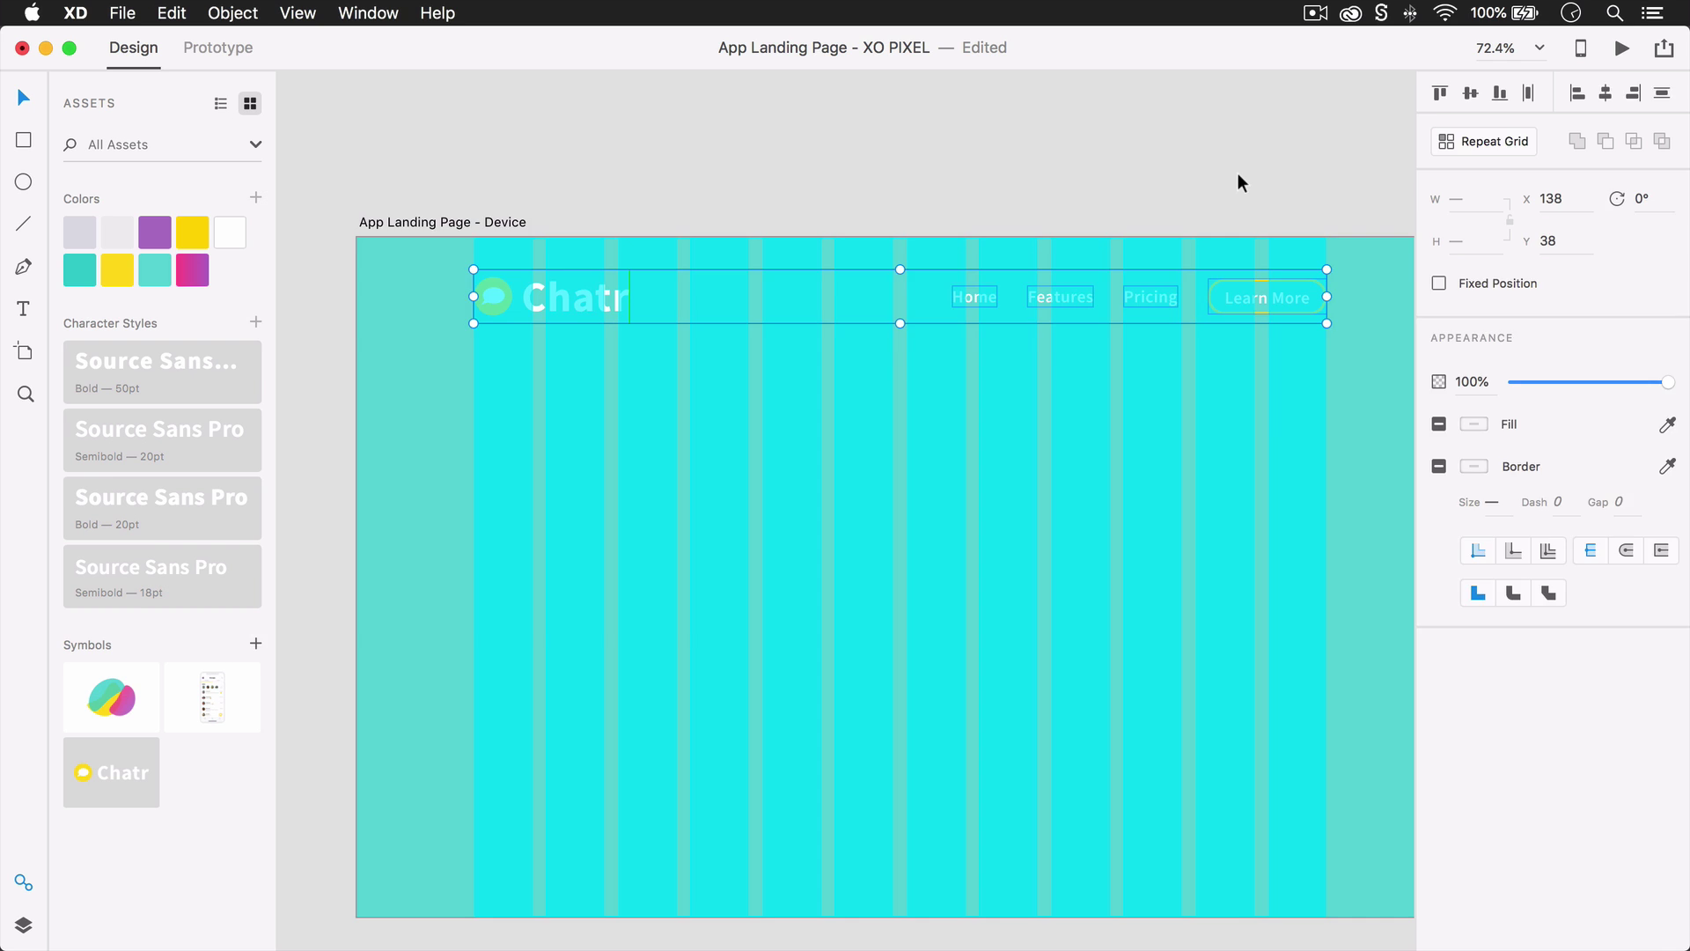
key("Escape")
left_click(1438, 599)
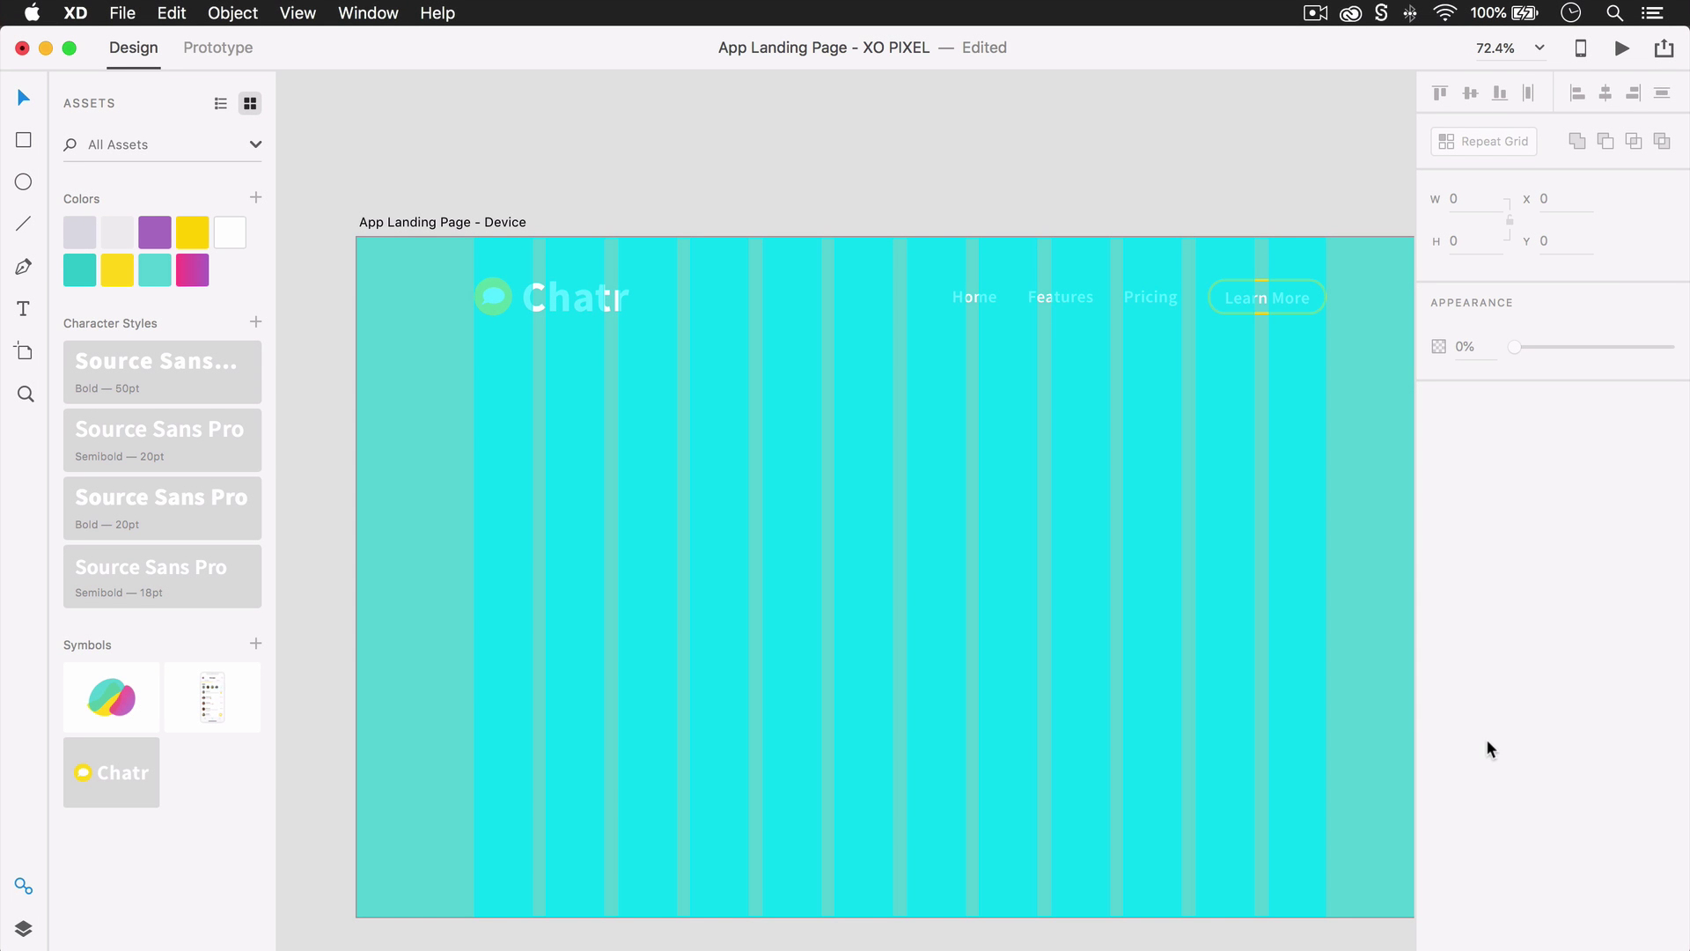
Add the headline 'A smart Messaging App for Everyone' below the logo in Source Sans Pro Bold 50
scroll(1107, 596, "right", 3)
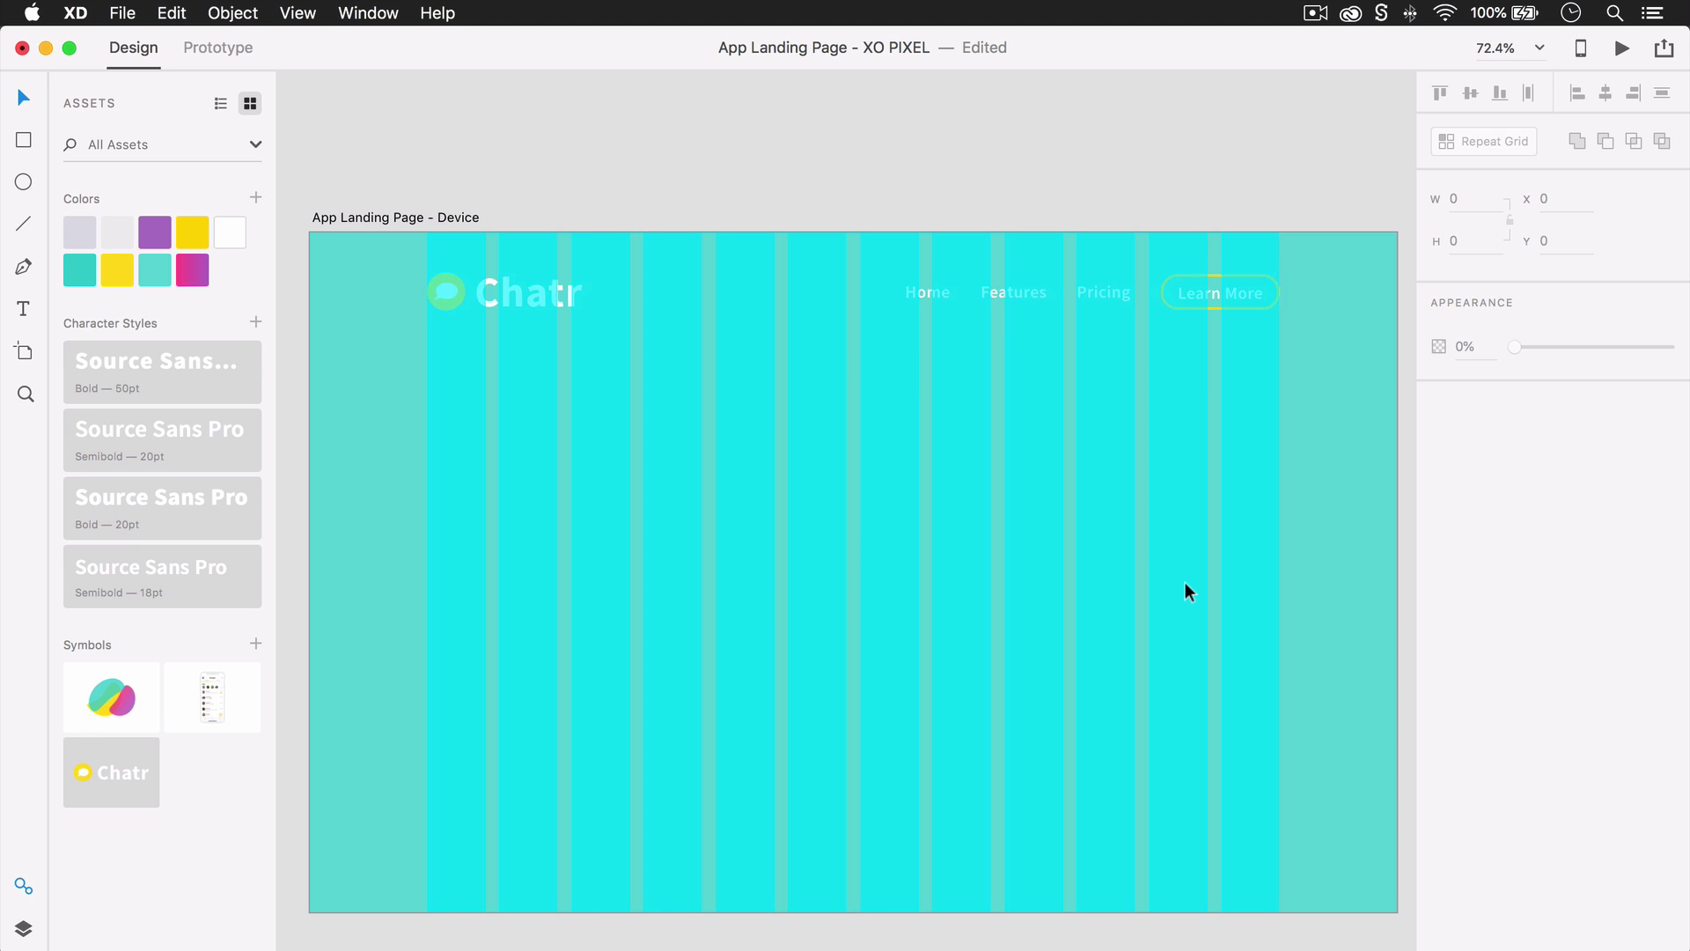
key("t")
left_click(429, 462)
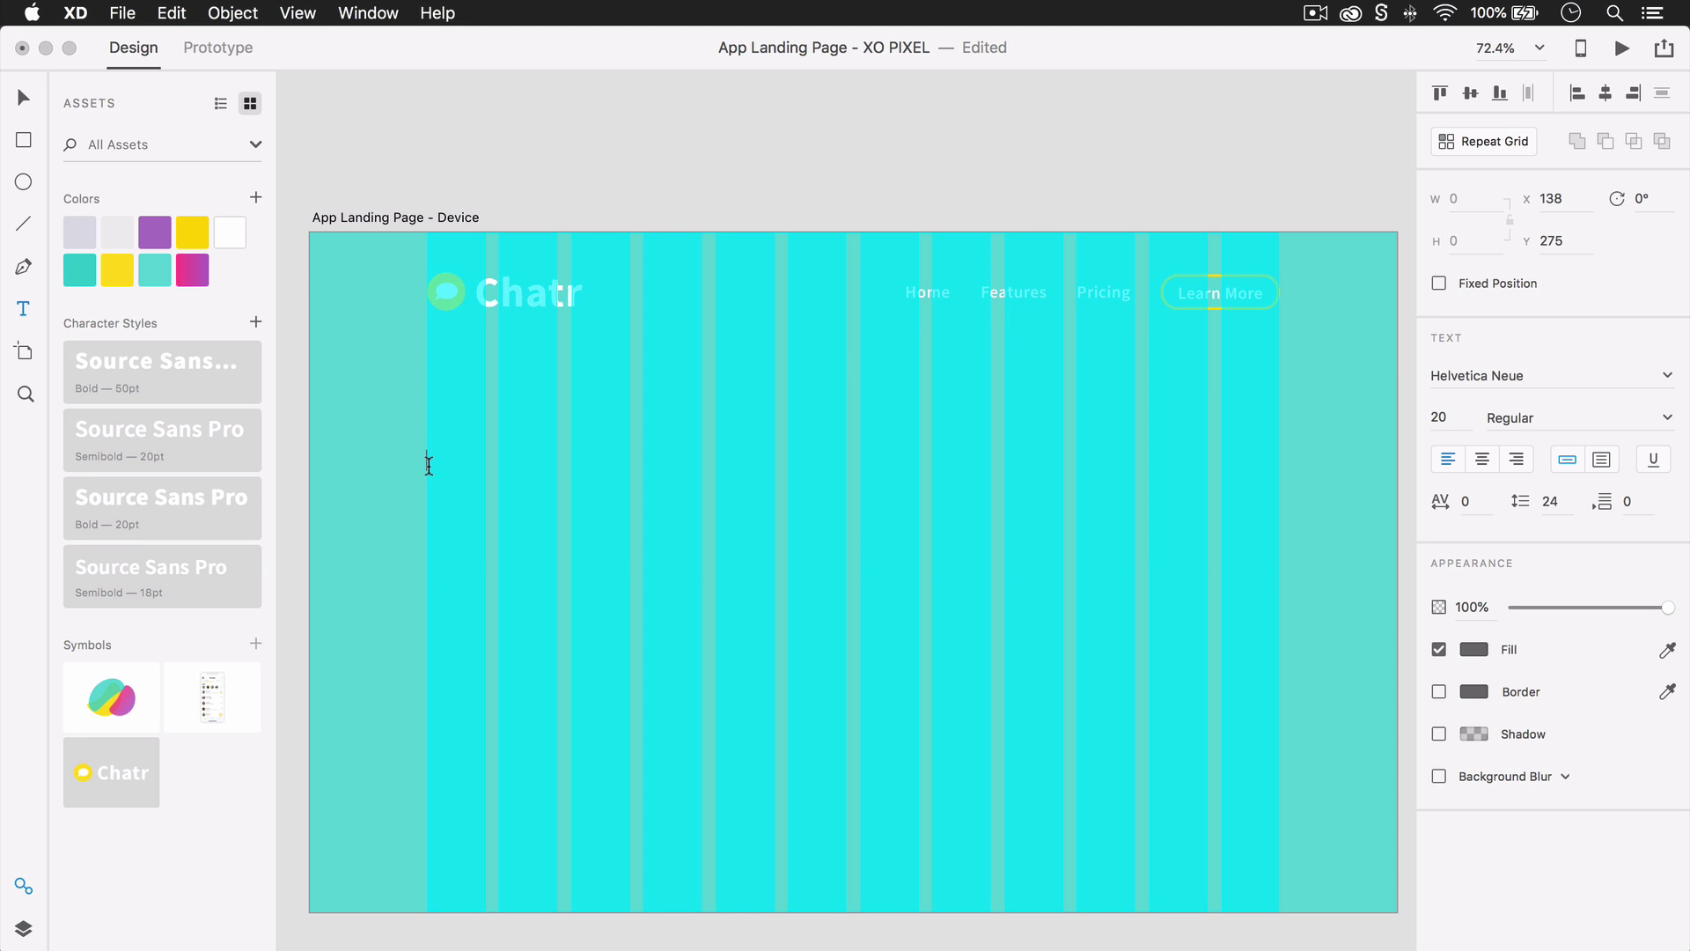
type("A sm")
type("art Messagin")
type("g ")
type("App fo")
type("r Everyone")
left_click(493, 479)
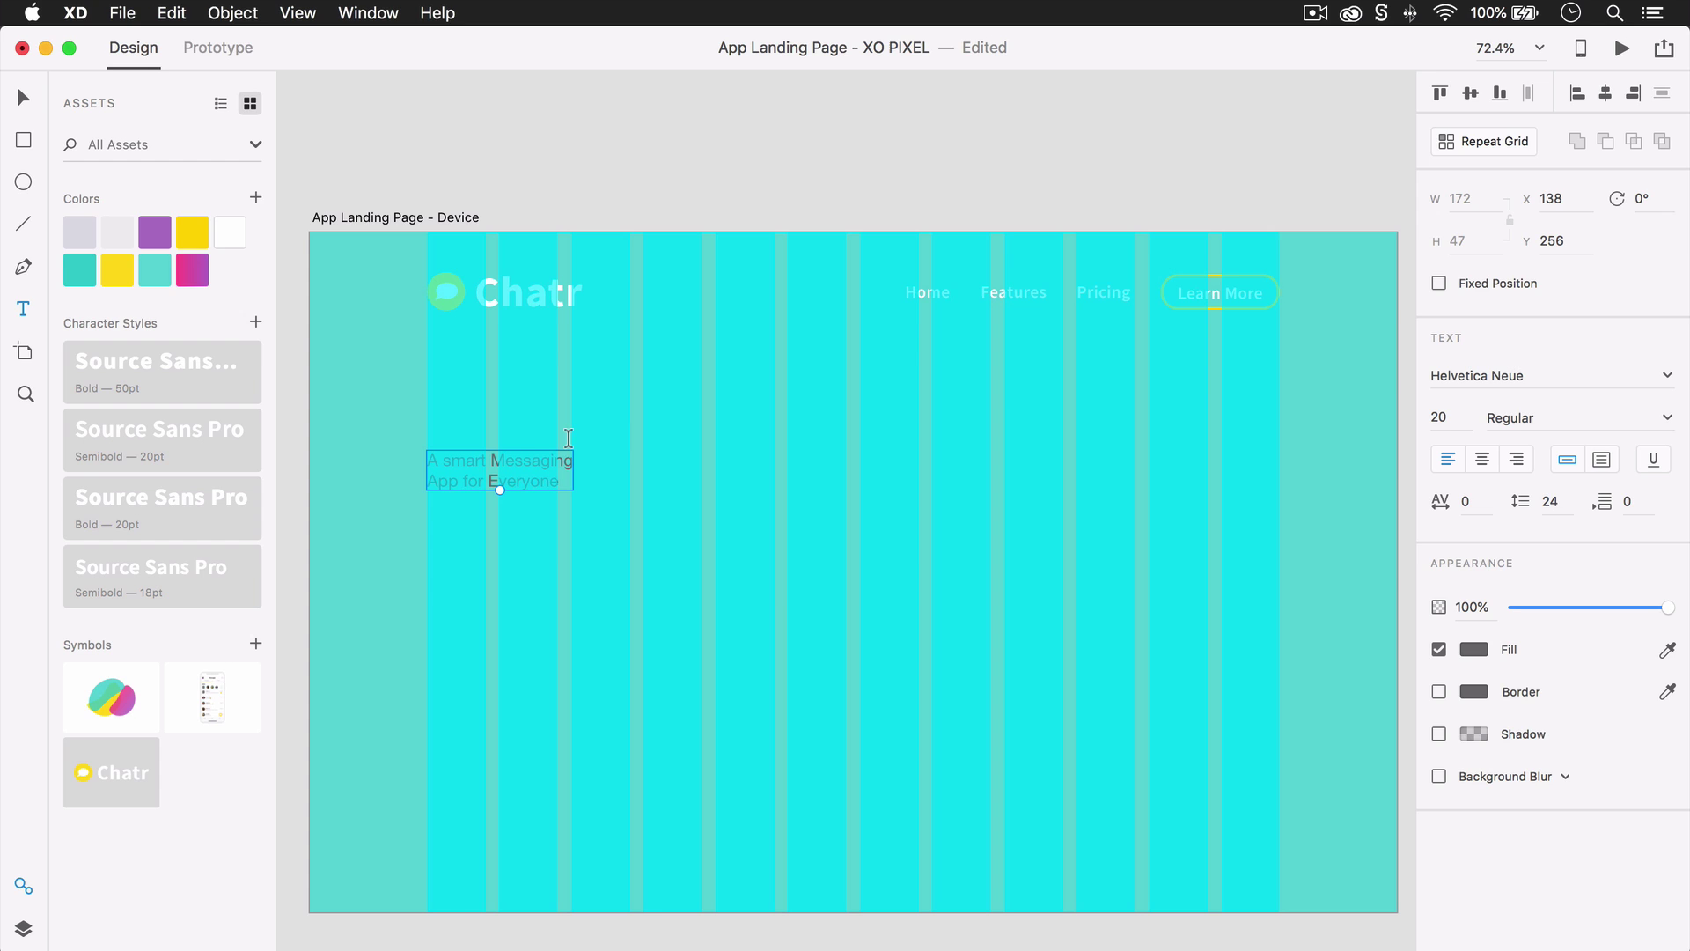
left_click(214, 372)
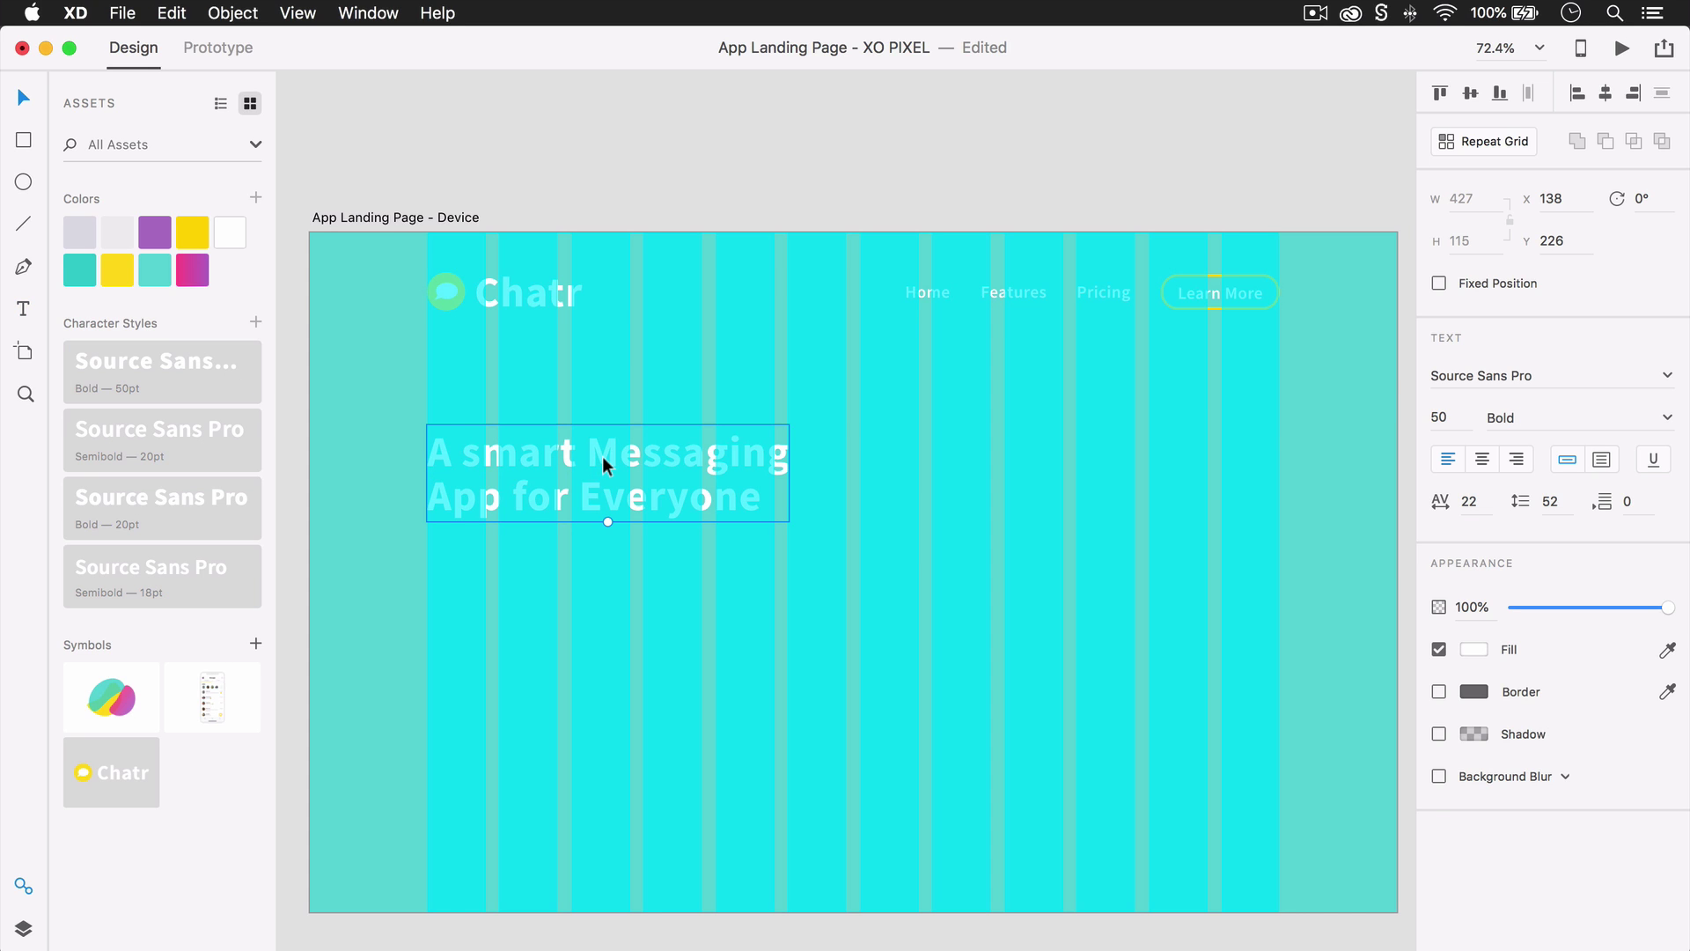
left_click_drag(602, 456, 600, 447)
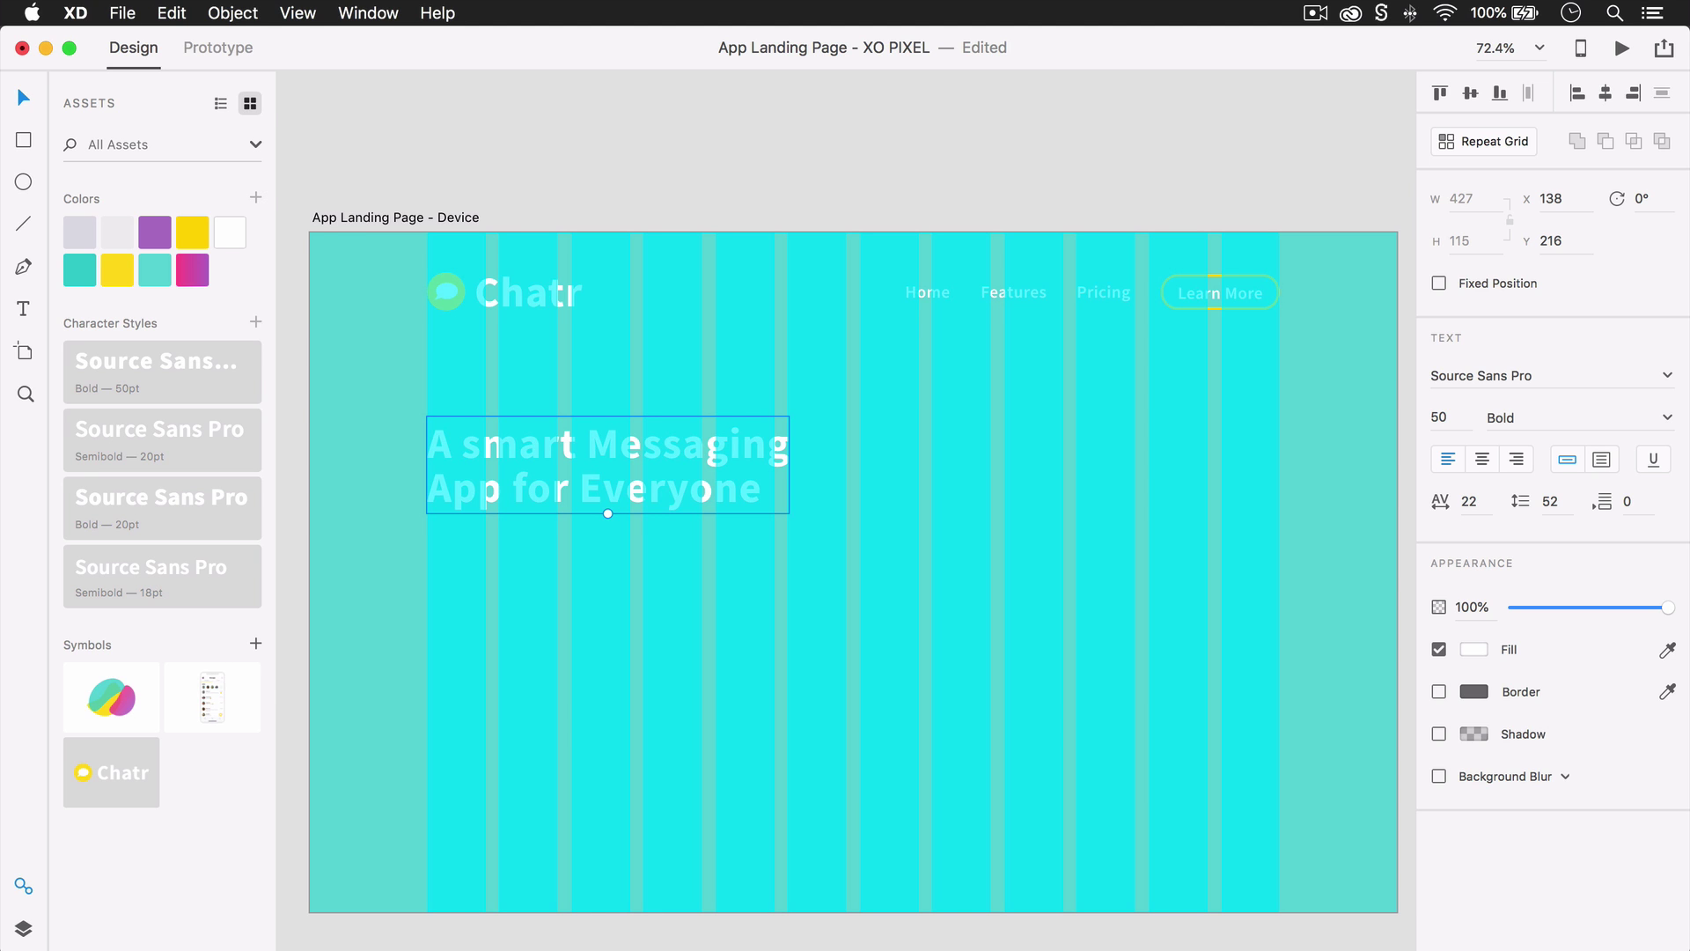
Draw a horizontal line under the headline and set its width to 95
left_click(435, 562)
key("l")
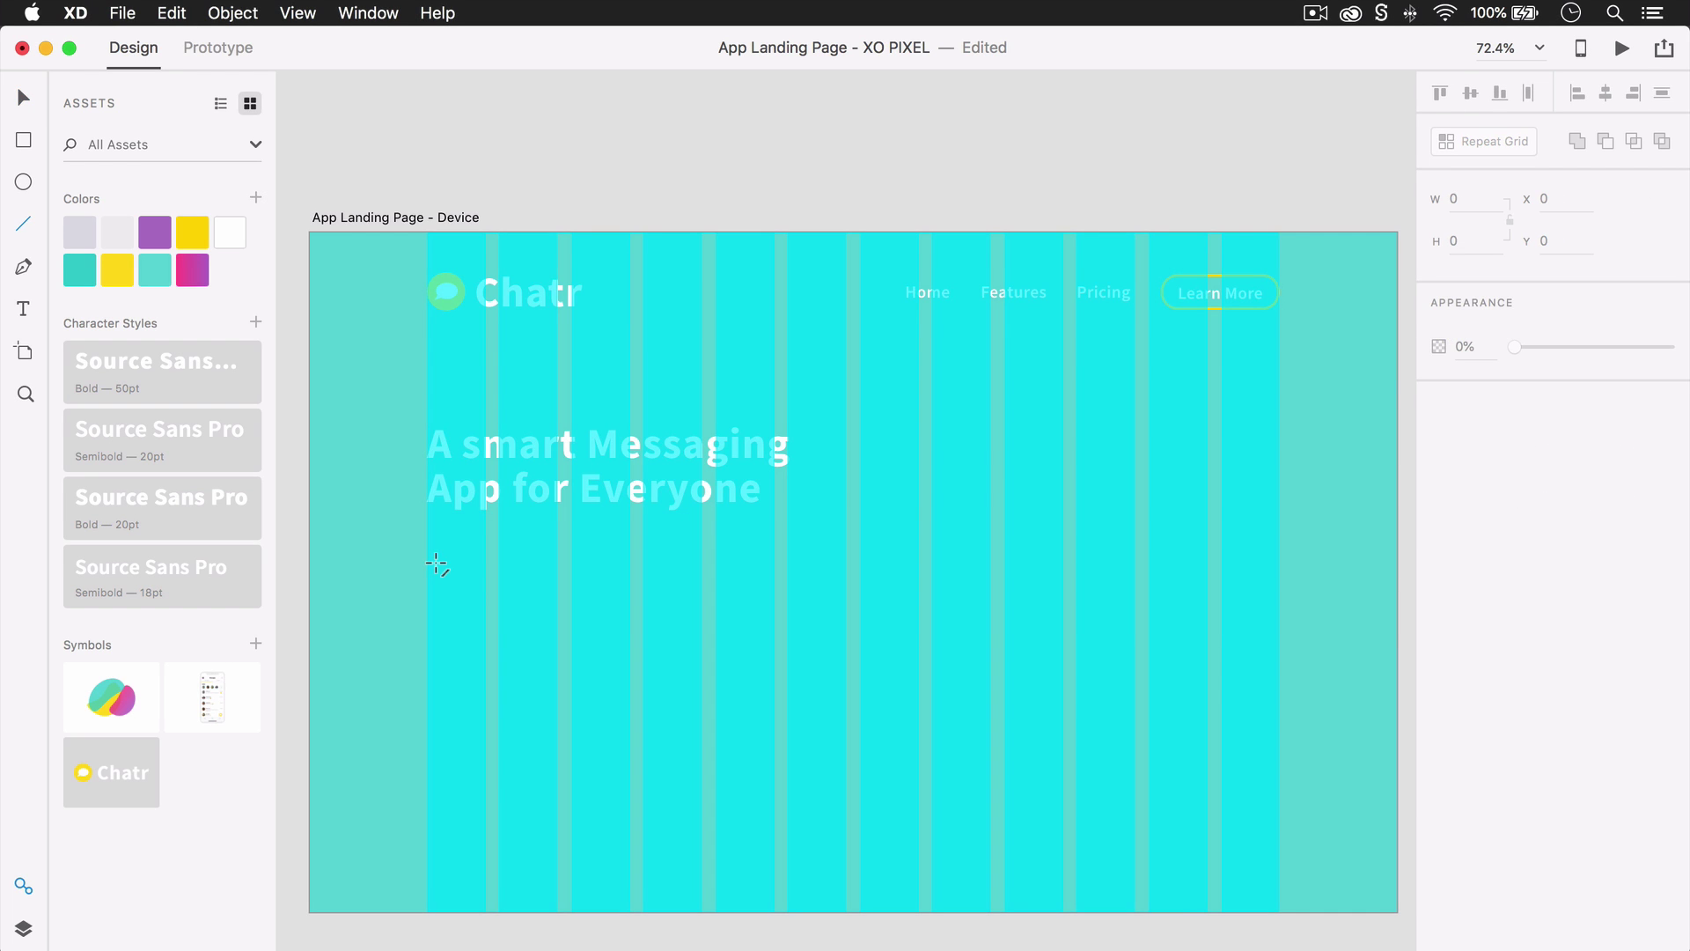
left_click_drag(426, 561, 511, 561)
left_click(1458, 198)
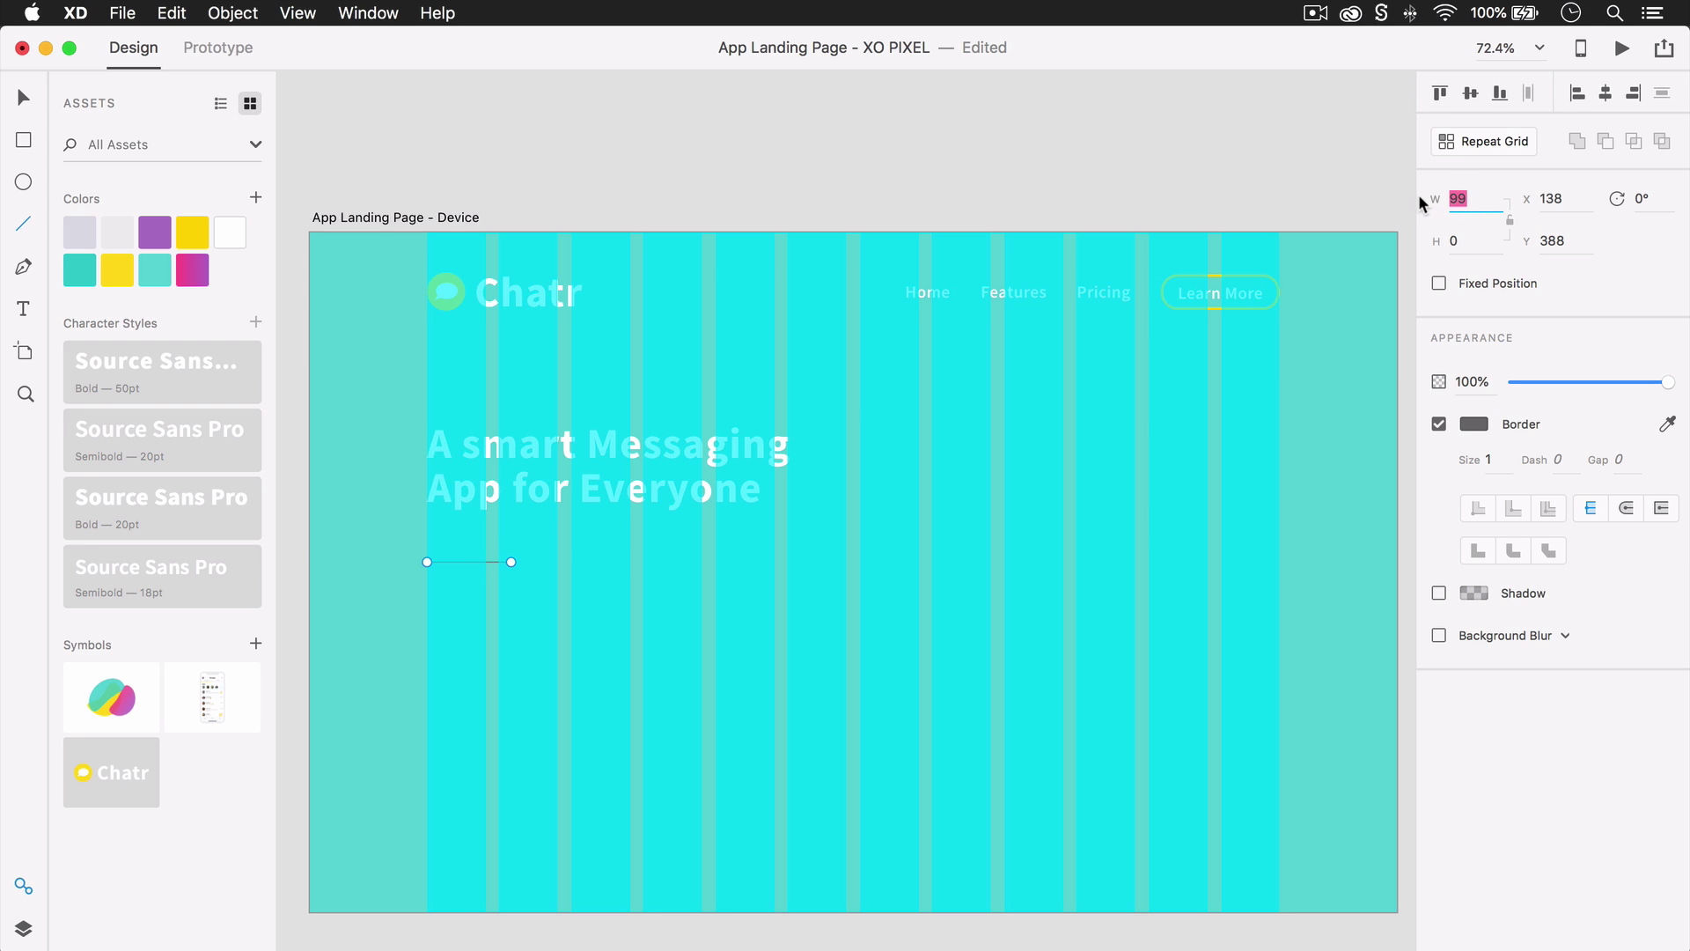
type("95")
key("Return")
Colour the line yellow with a 4 px thickness and move it closer to the headline
left_click(186, 227)
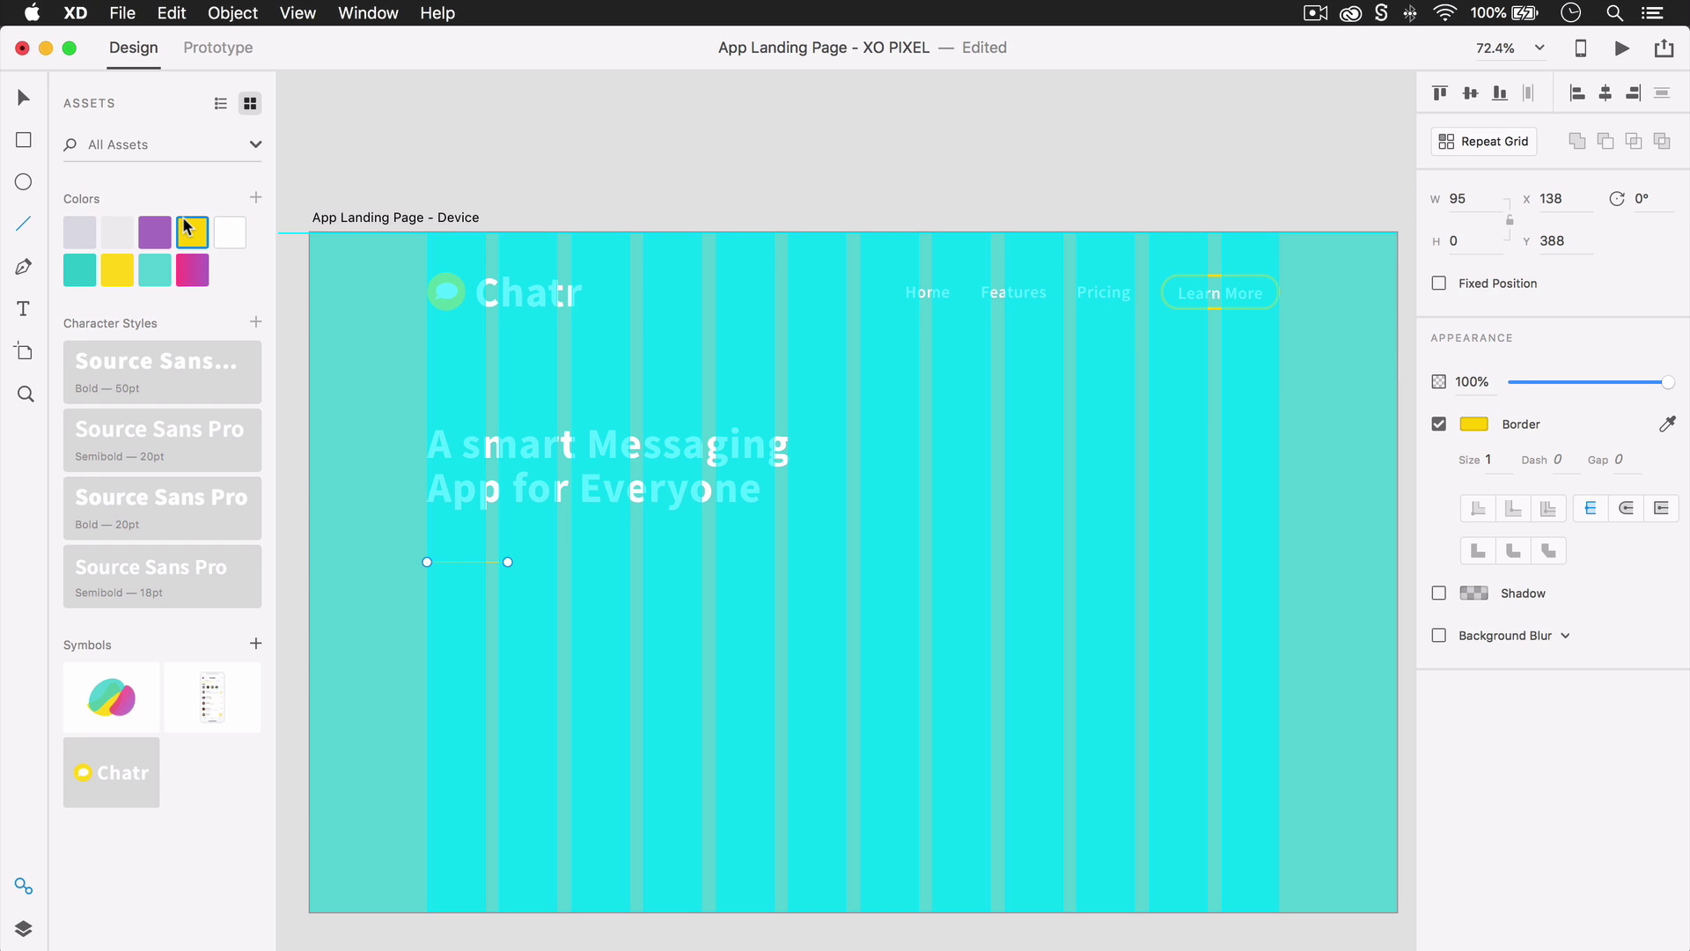
left_click(1497, 458)
type("4")
key("Return")
key("v")
left_click_drag(493, 562, 492, 547)
left_click(442, 621)
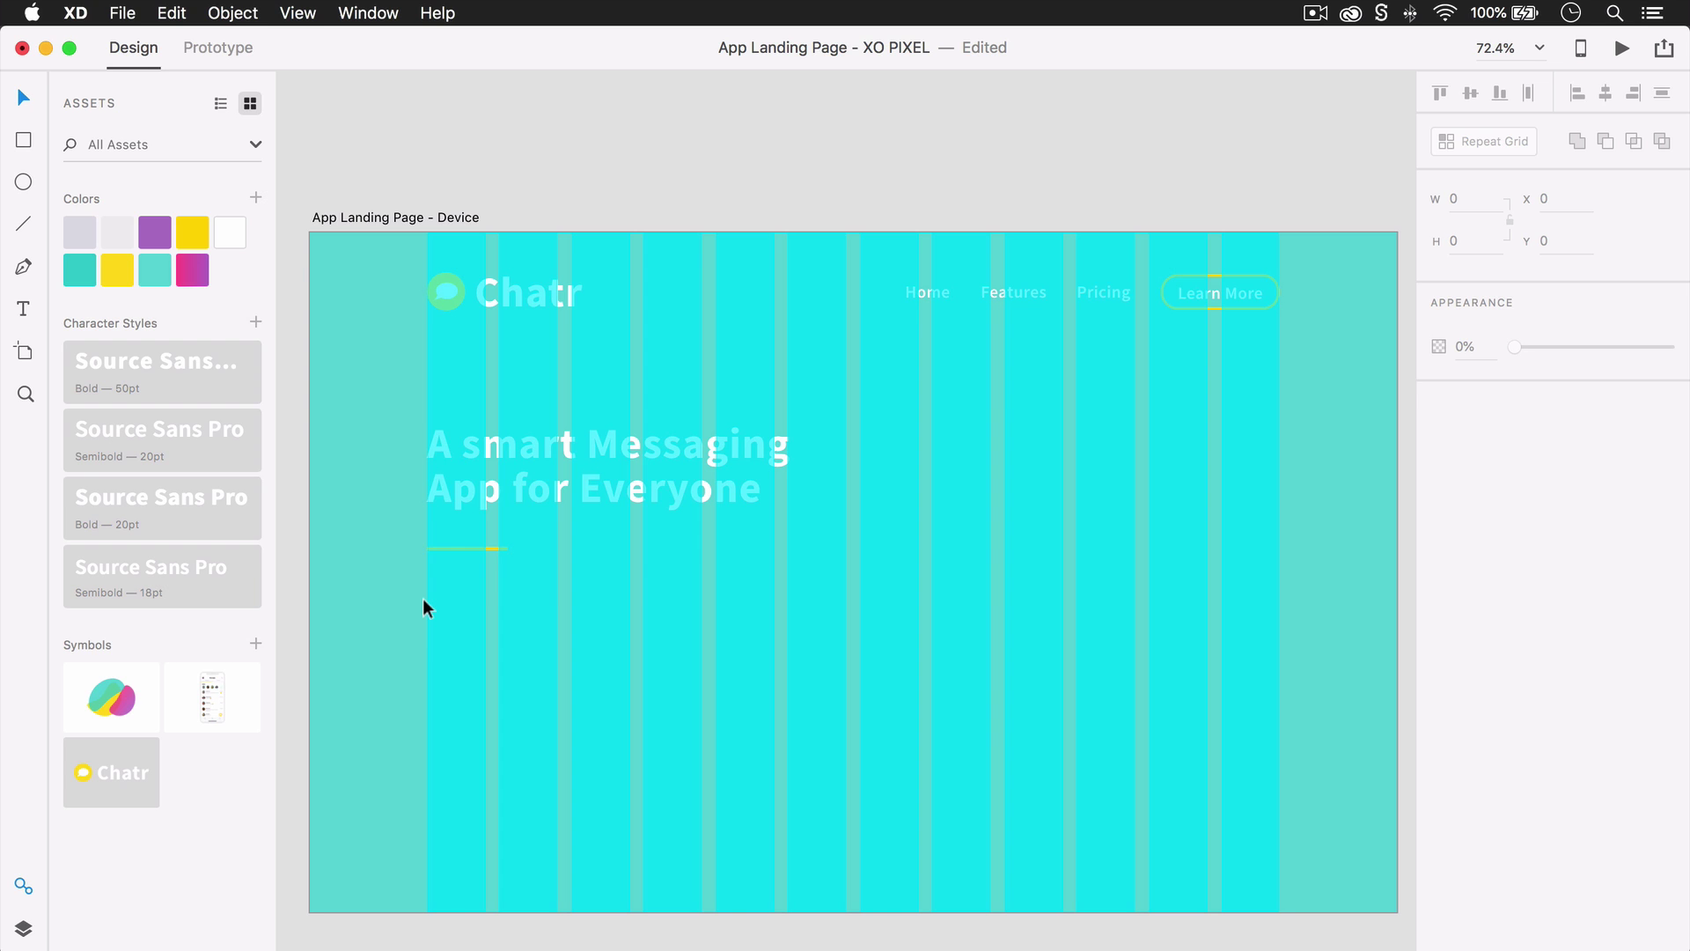
Add a Lorem ipsum paragraph below the line in Semibold 18, narrowed to three lines
key("t")
left_click_drag(426, 590, 920, 687)
type("Lorem ipsum dolor sit amet, consectetur adipiscing elit. Aliquam tristique, ligula id molestie accumsan, tellus erat cursus dolor, eget dictum erat neque ut.")
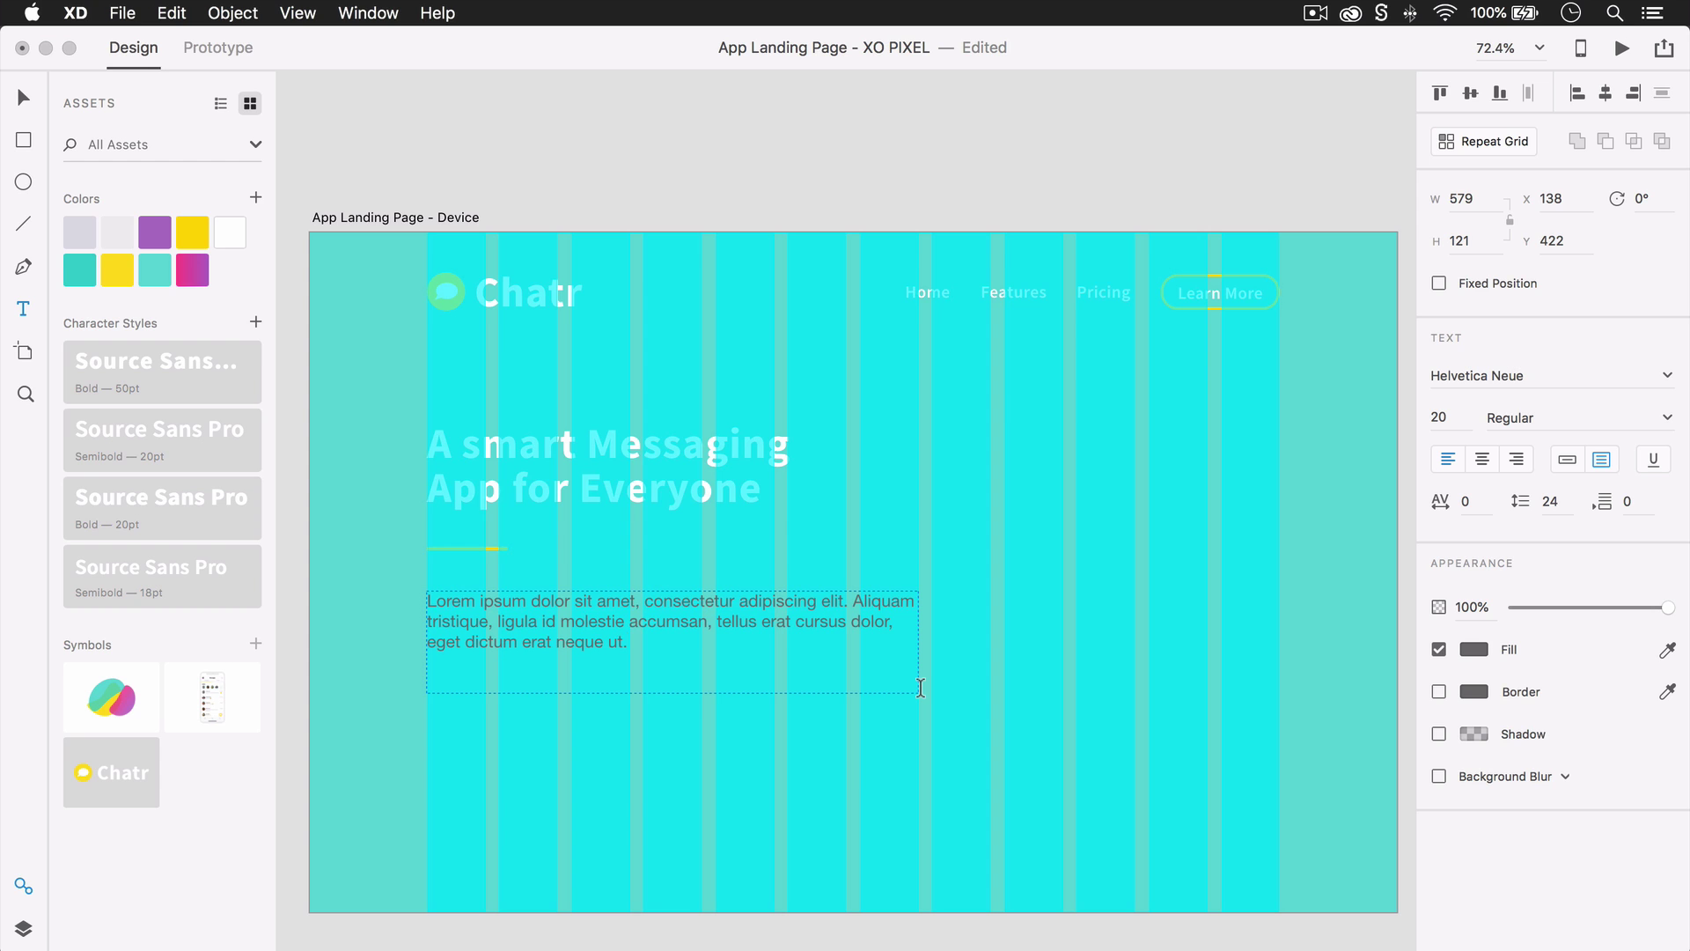
key("Escape")
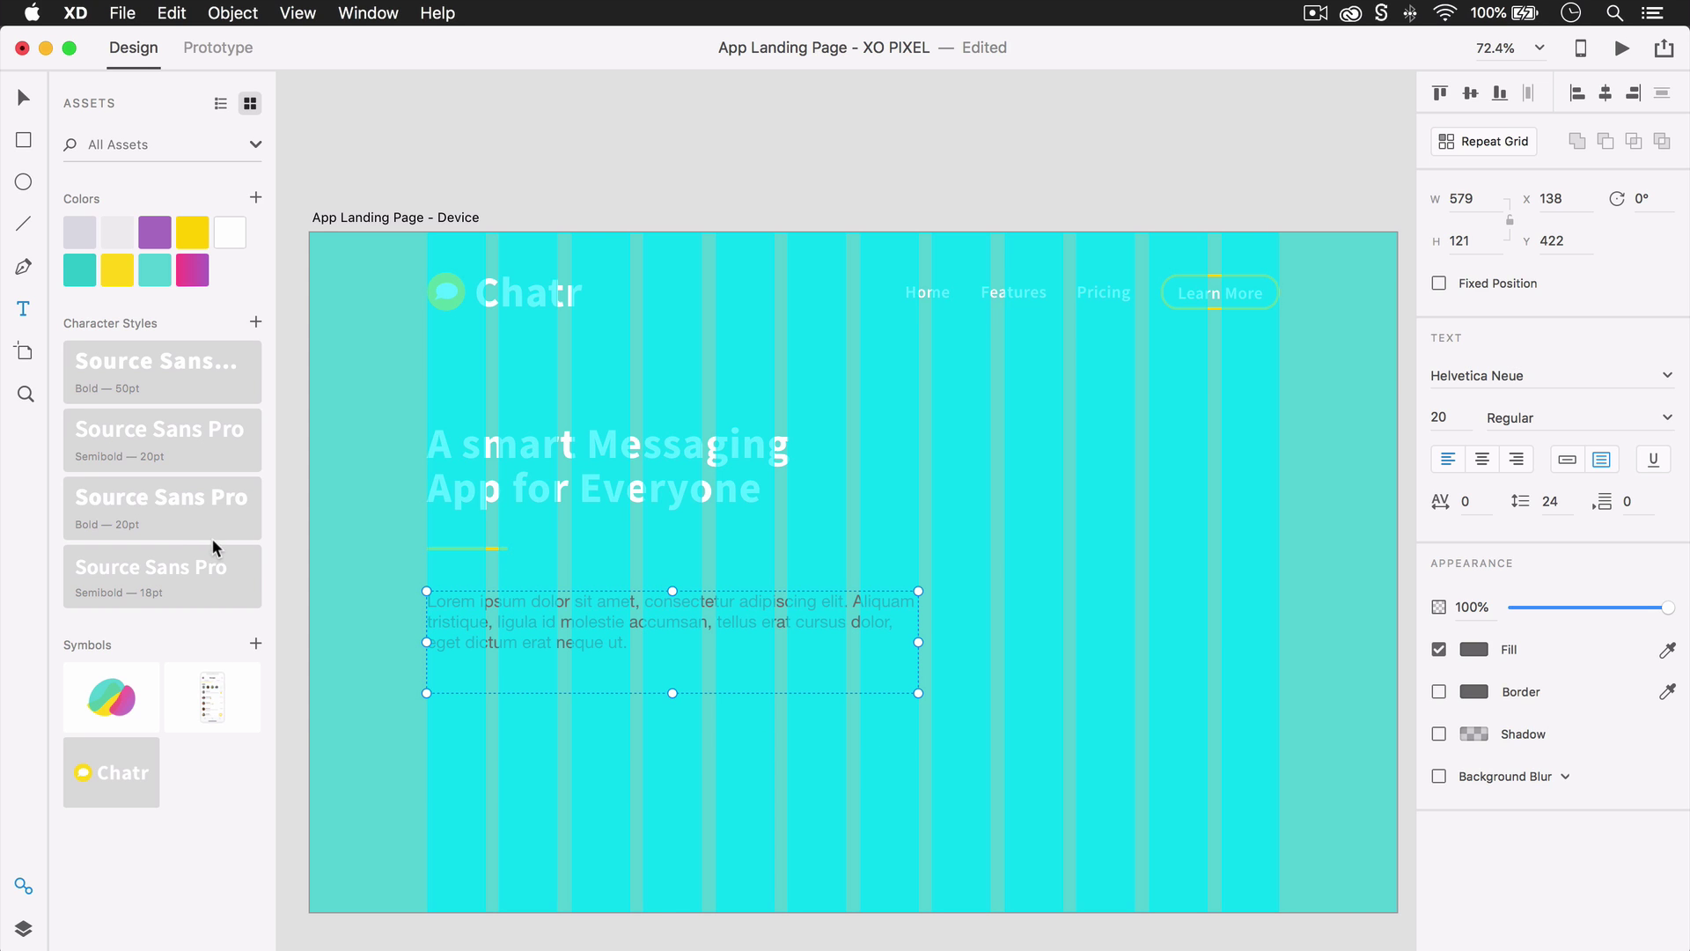
left_click(220, 570)
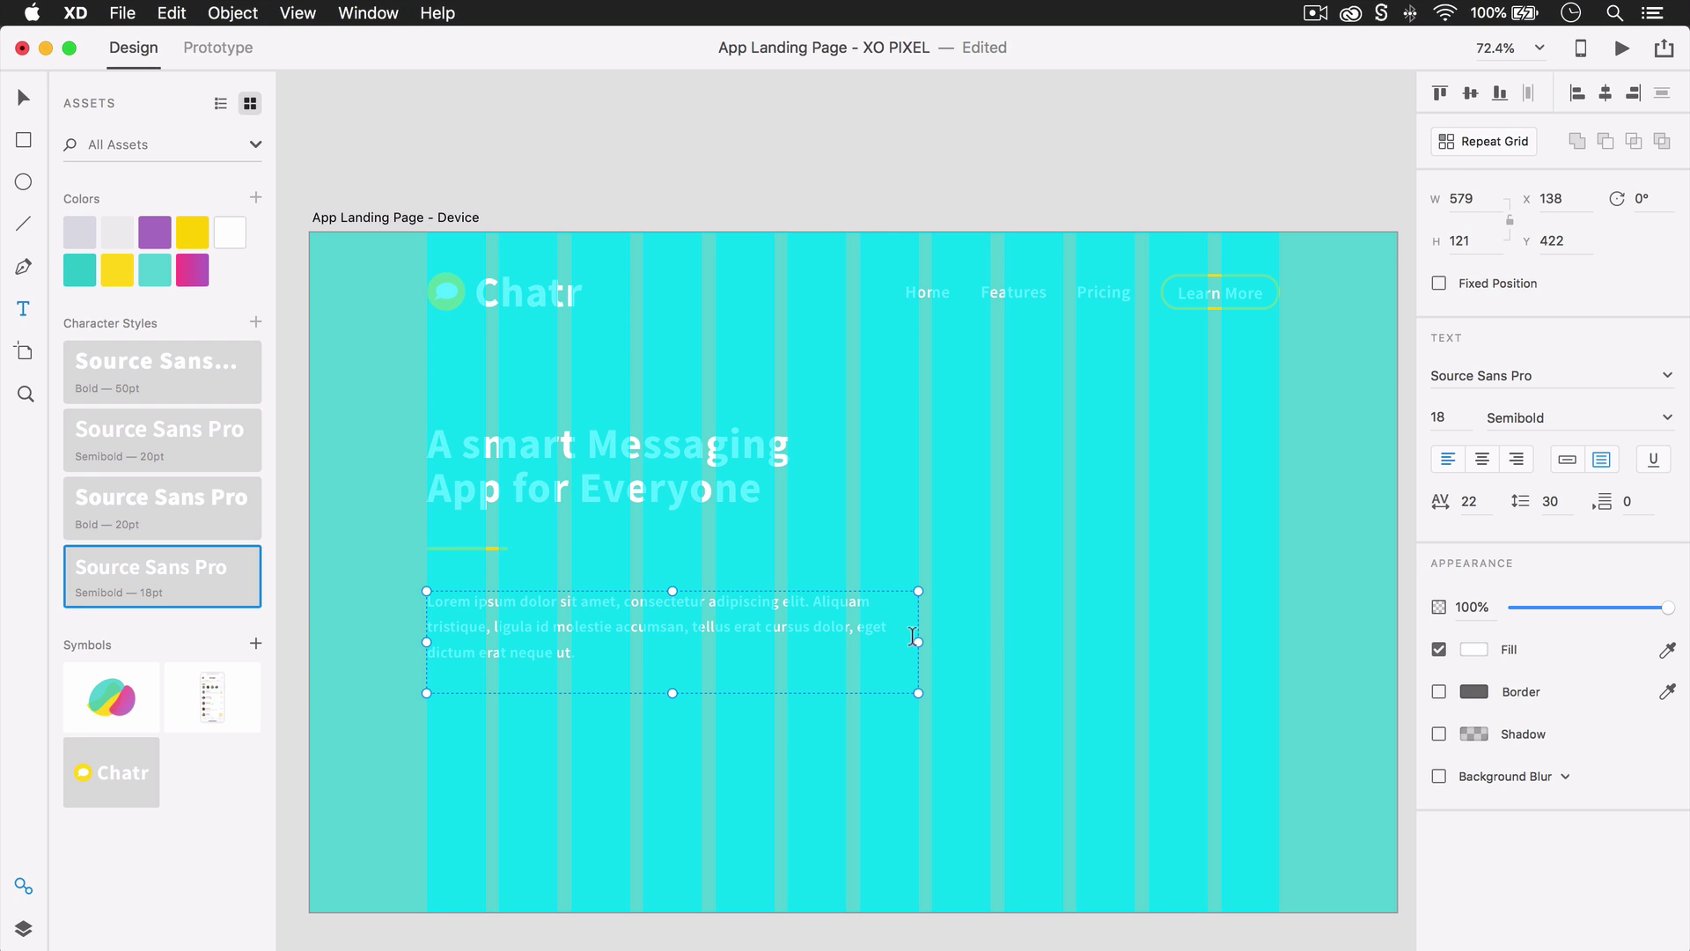
left_click_drag(918, 643, 849, 643)
left_click(772, 768)
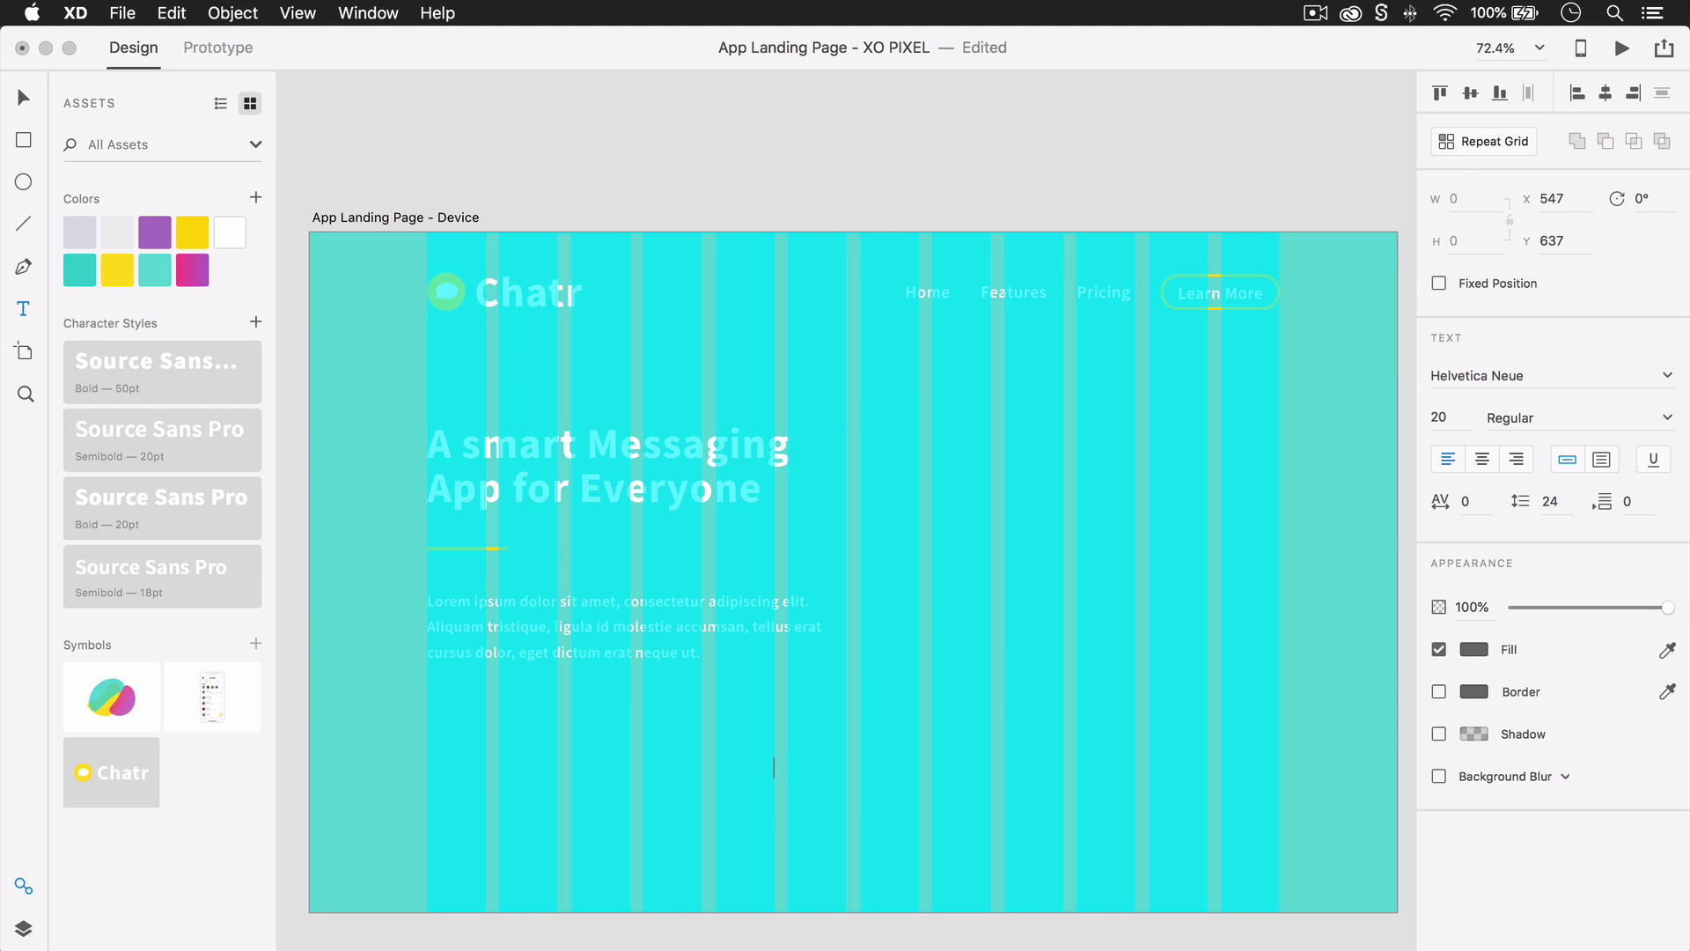
key("Escape")
left_click(433, 715)
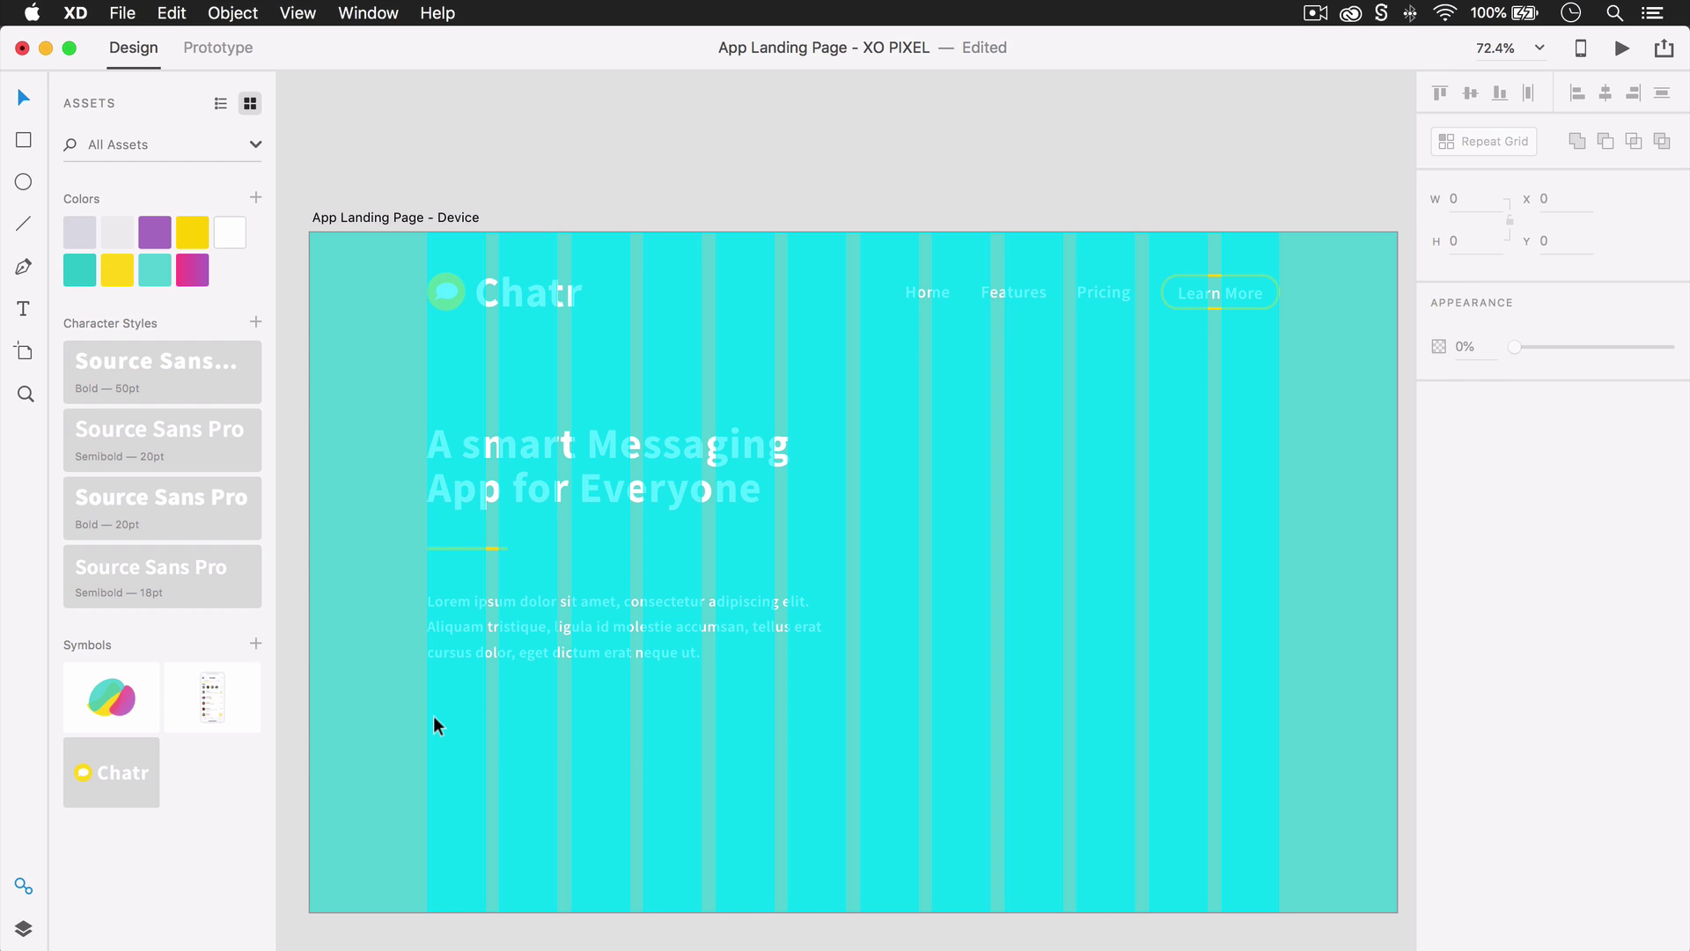
Draw a borderless purple button rectangle below the paragraph with corner radius 20
key("r")
left_click_drag(428, 708, 630, 759)
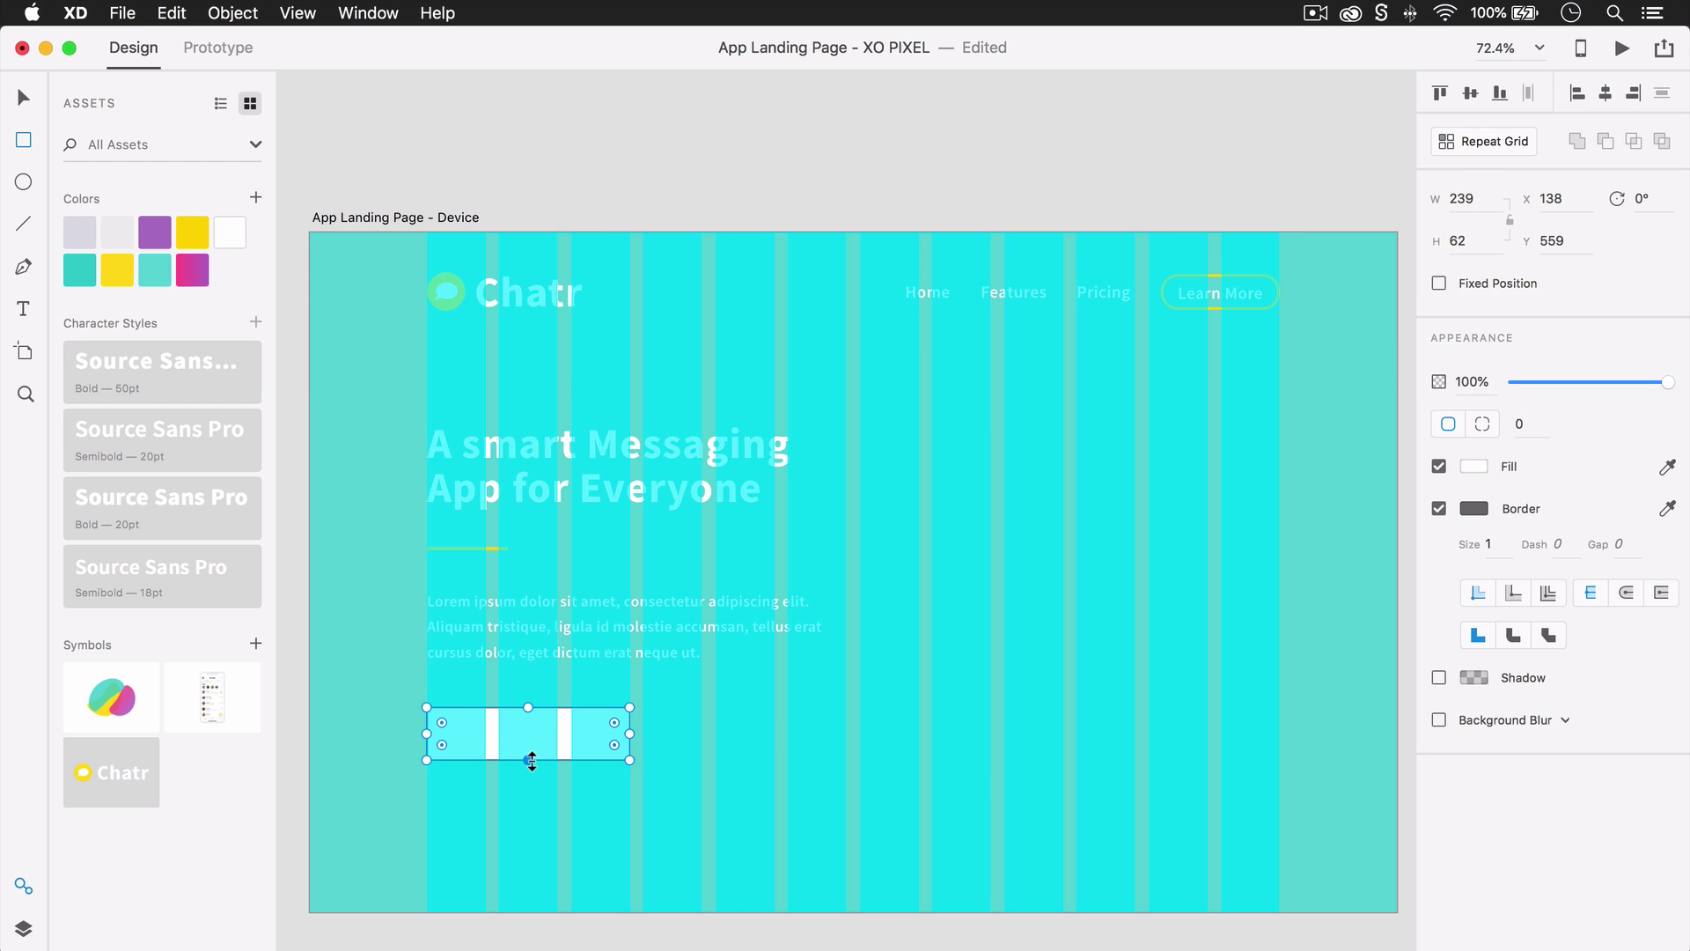
left_click_drag(529, 759, 530, 755)
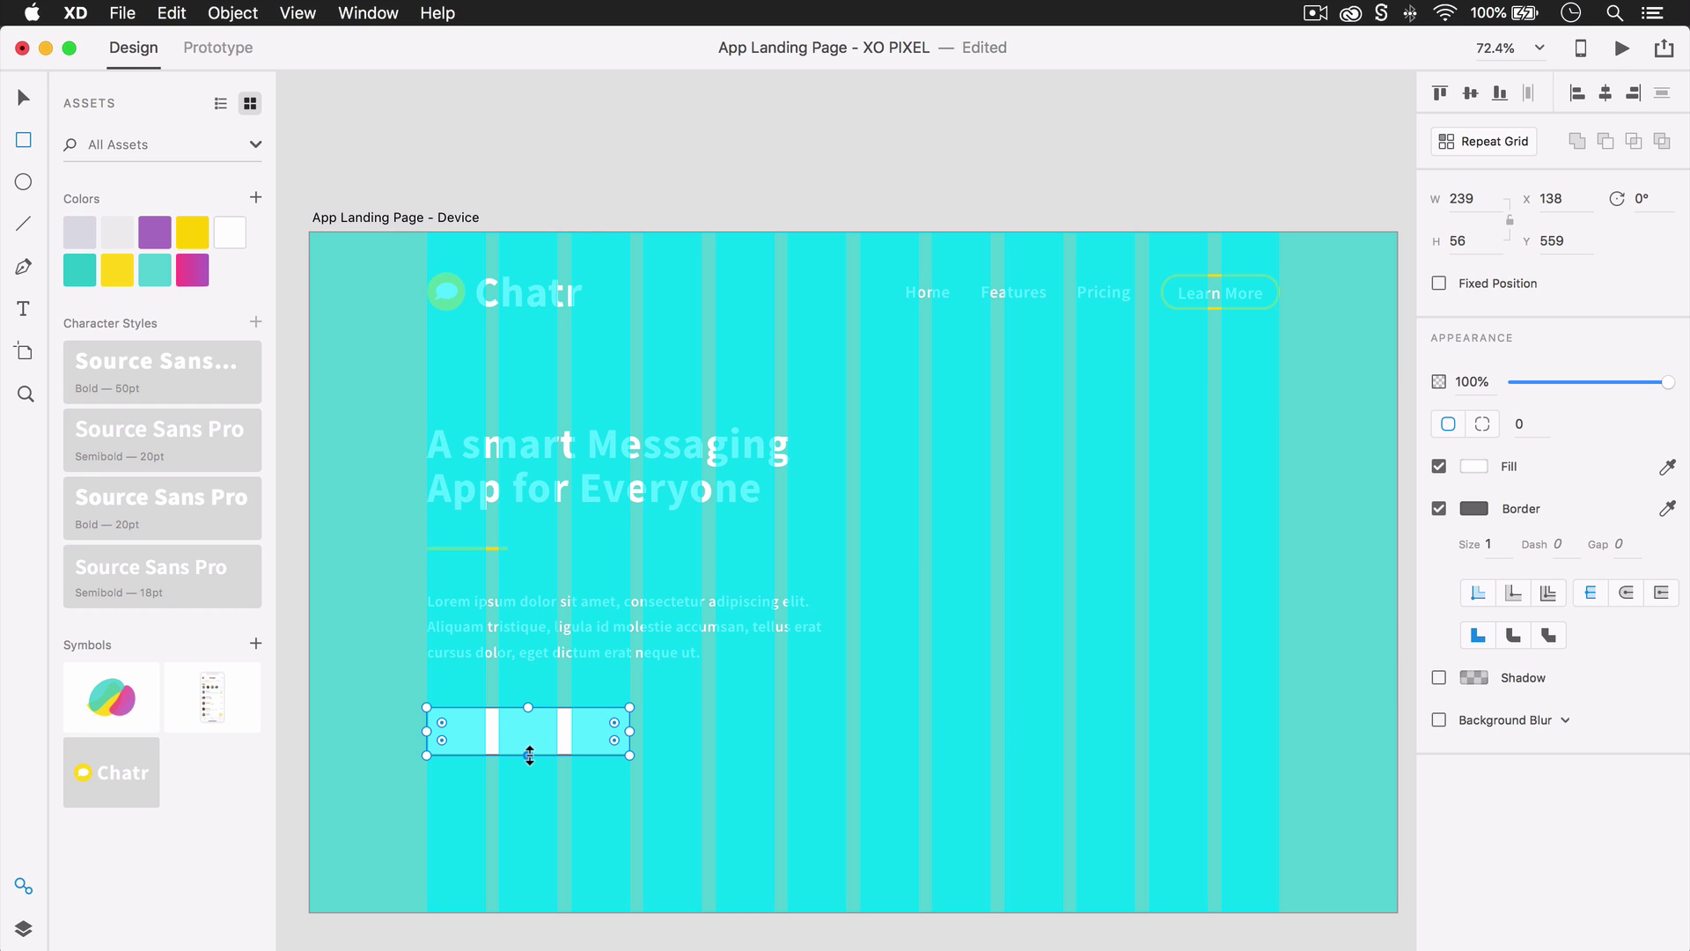
scroll(530, 755, "up", 5)
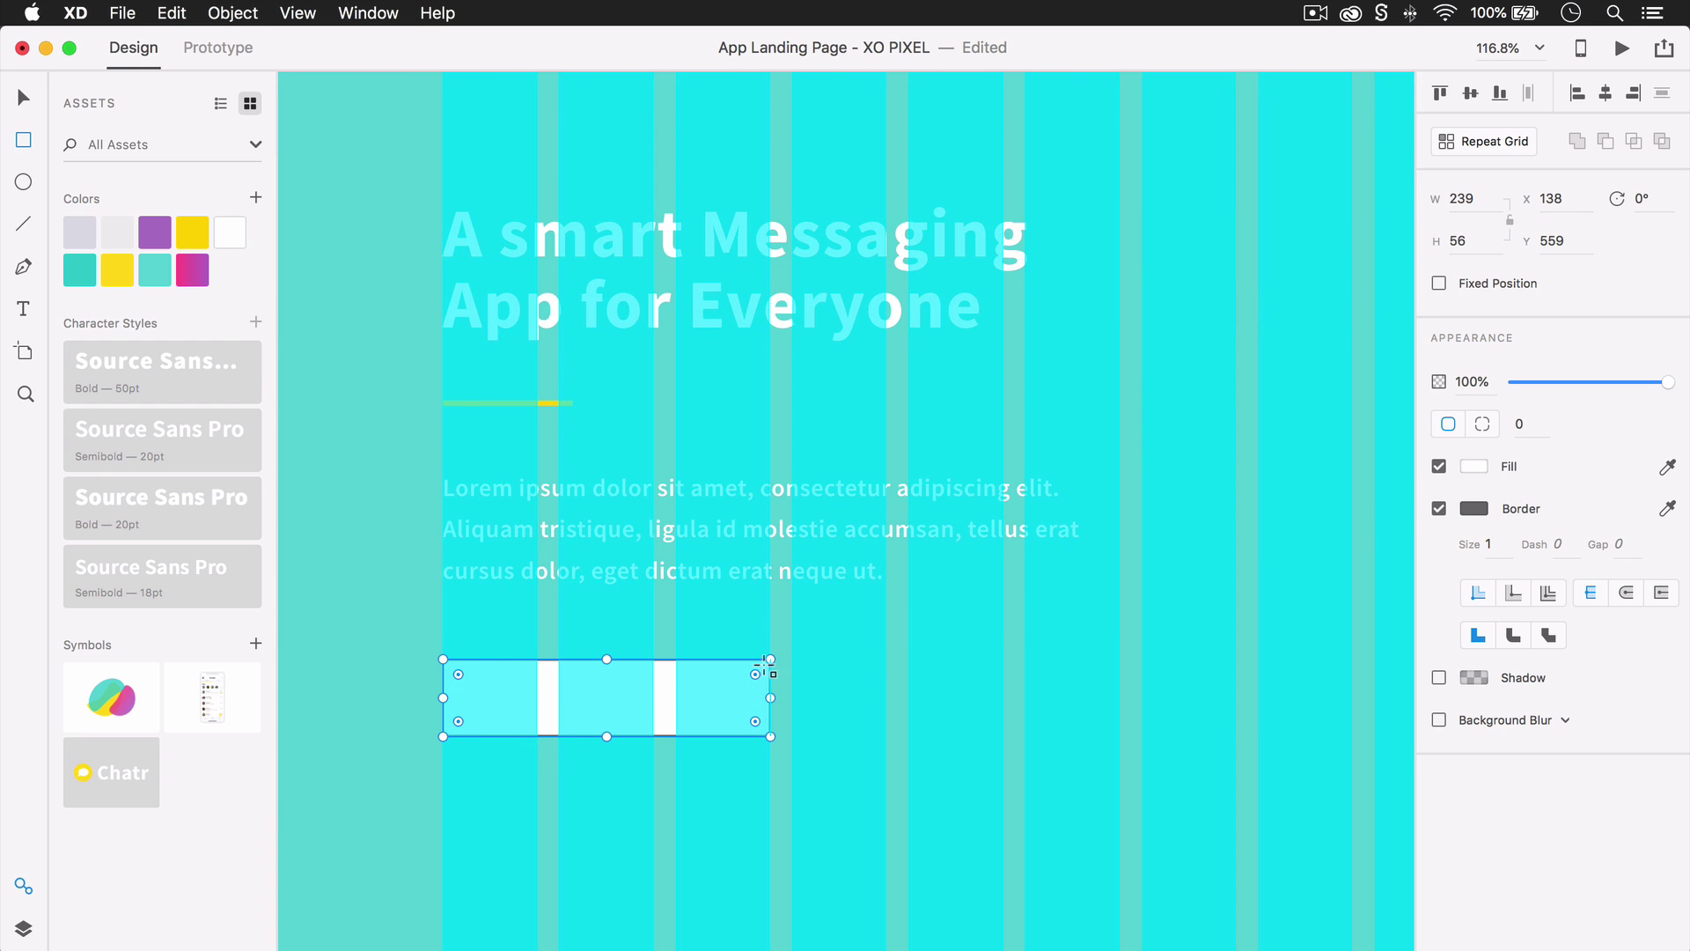
left_click(1438, 508)
left_click(165, 245)
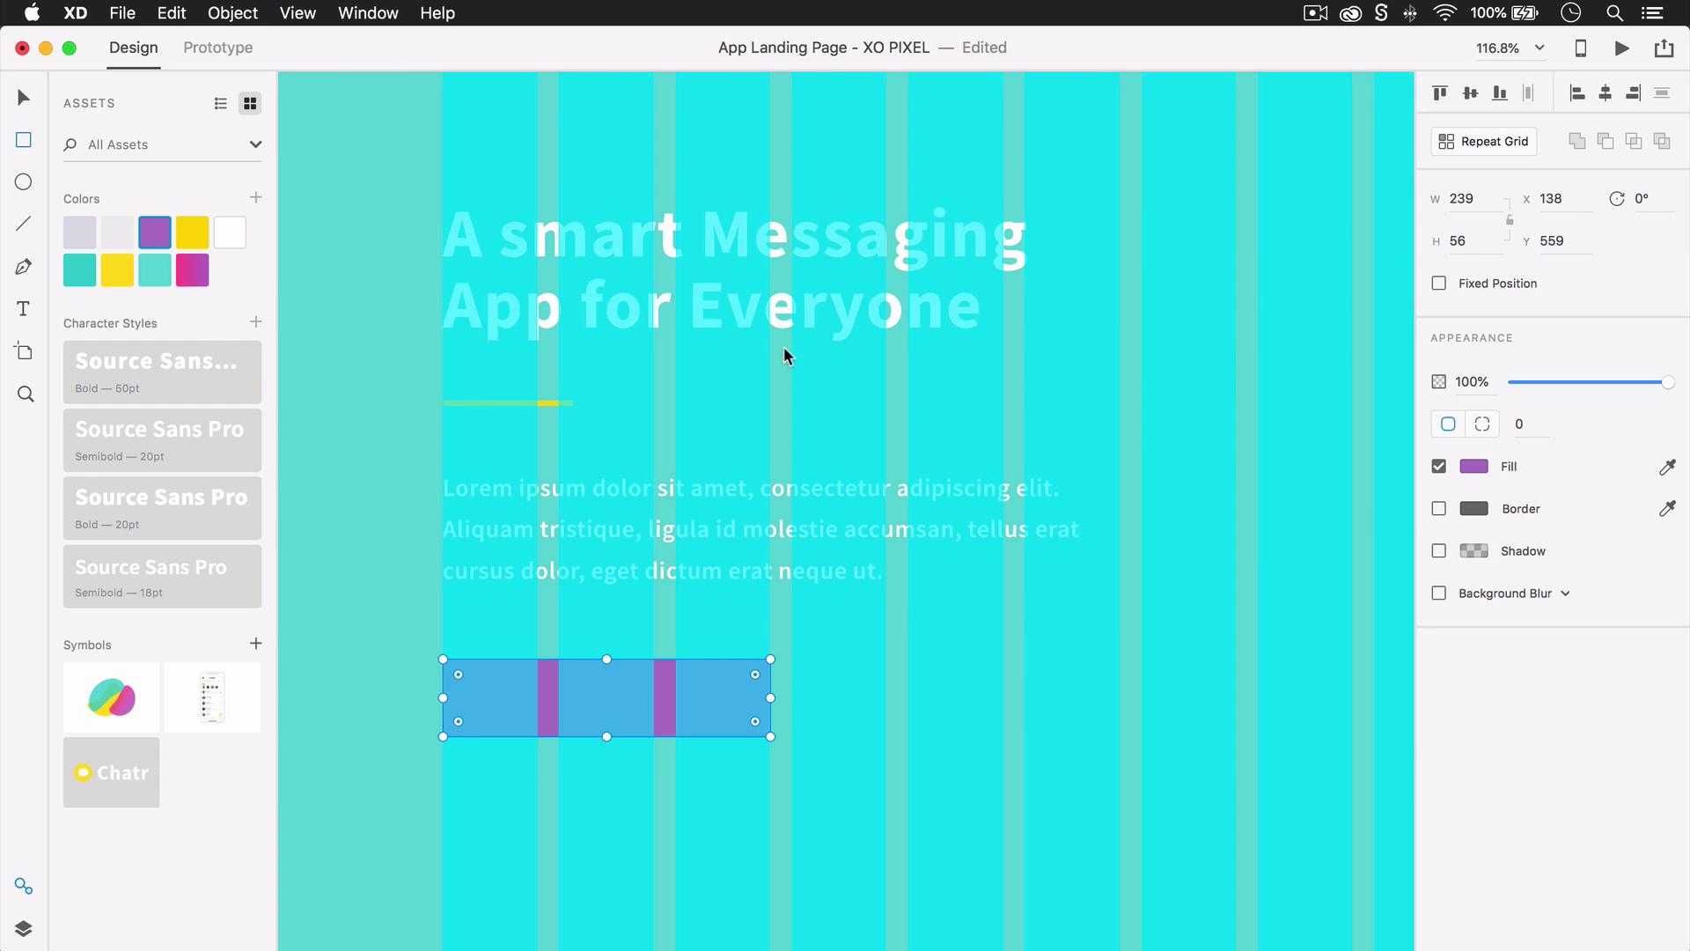
left_click(1520, 425)
type("20")
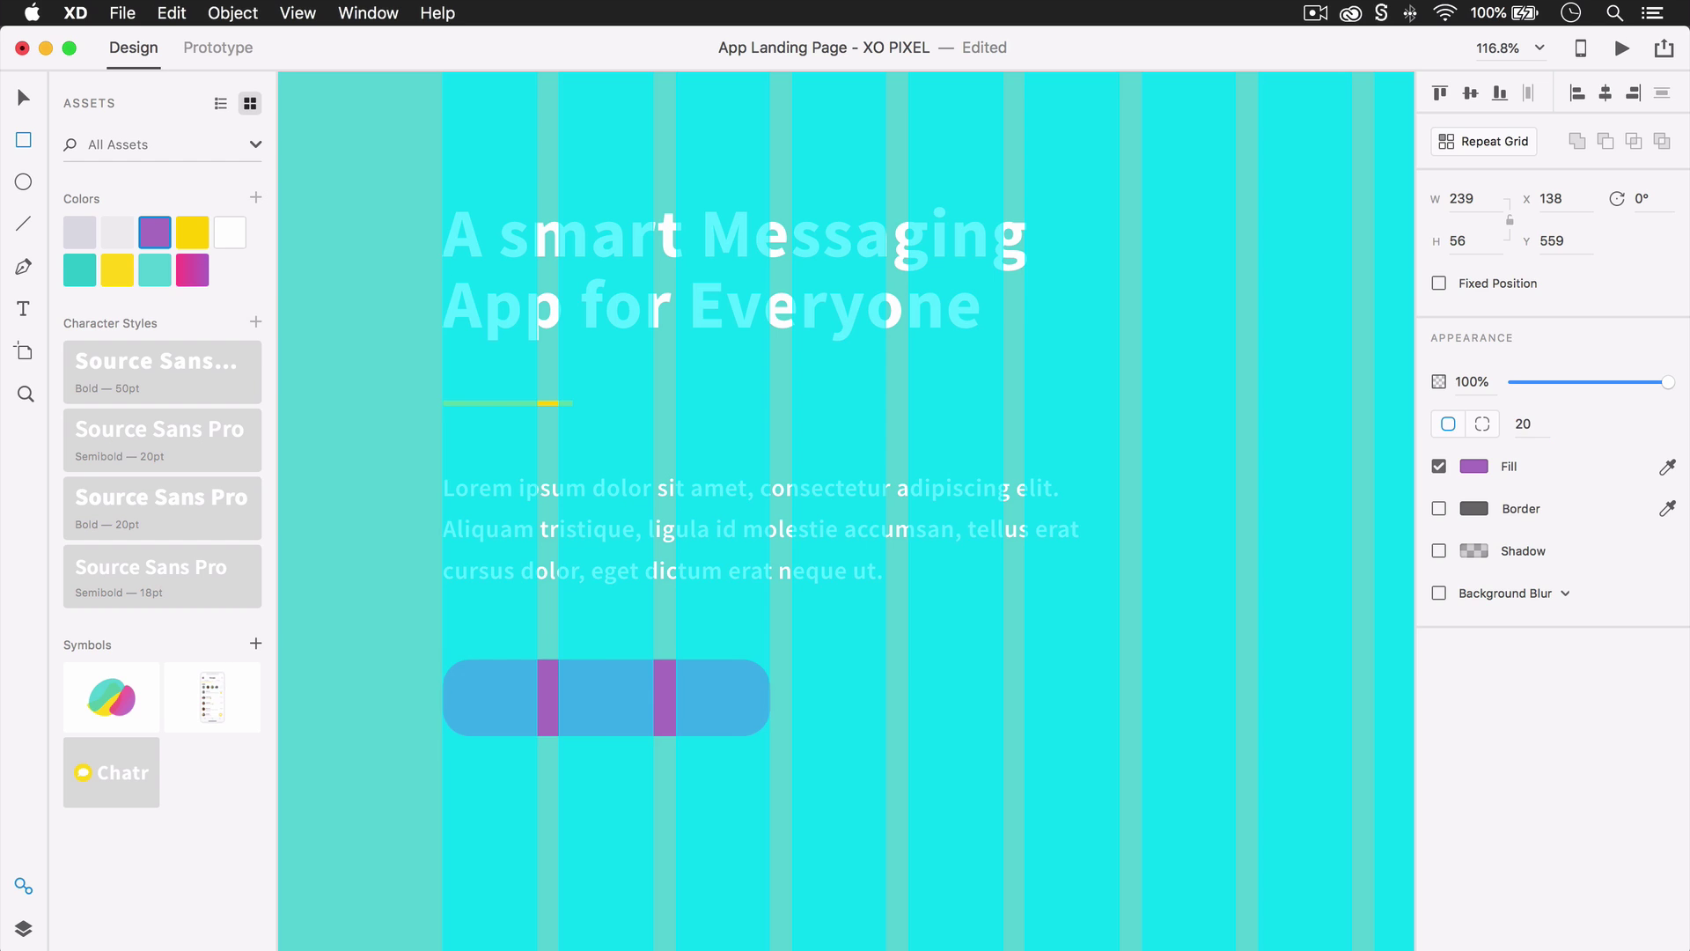
type("t")
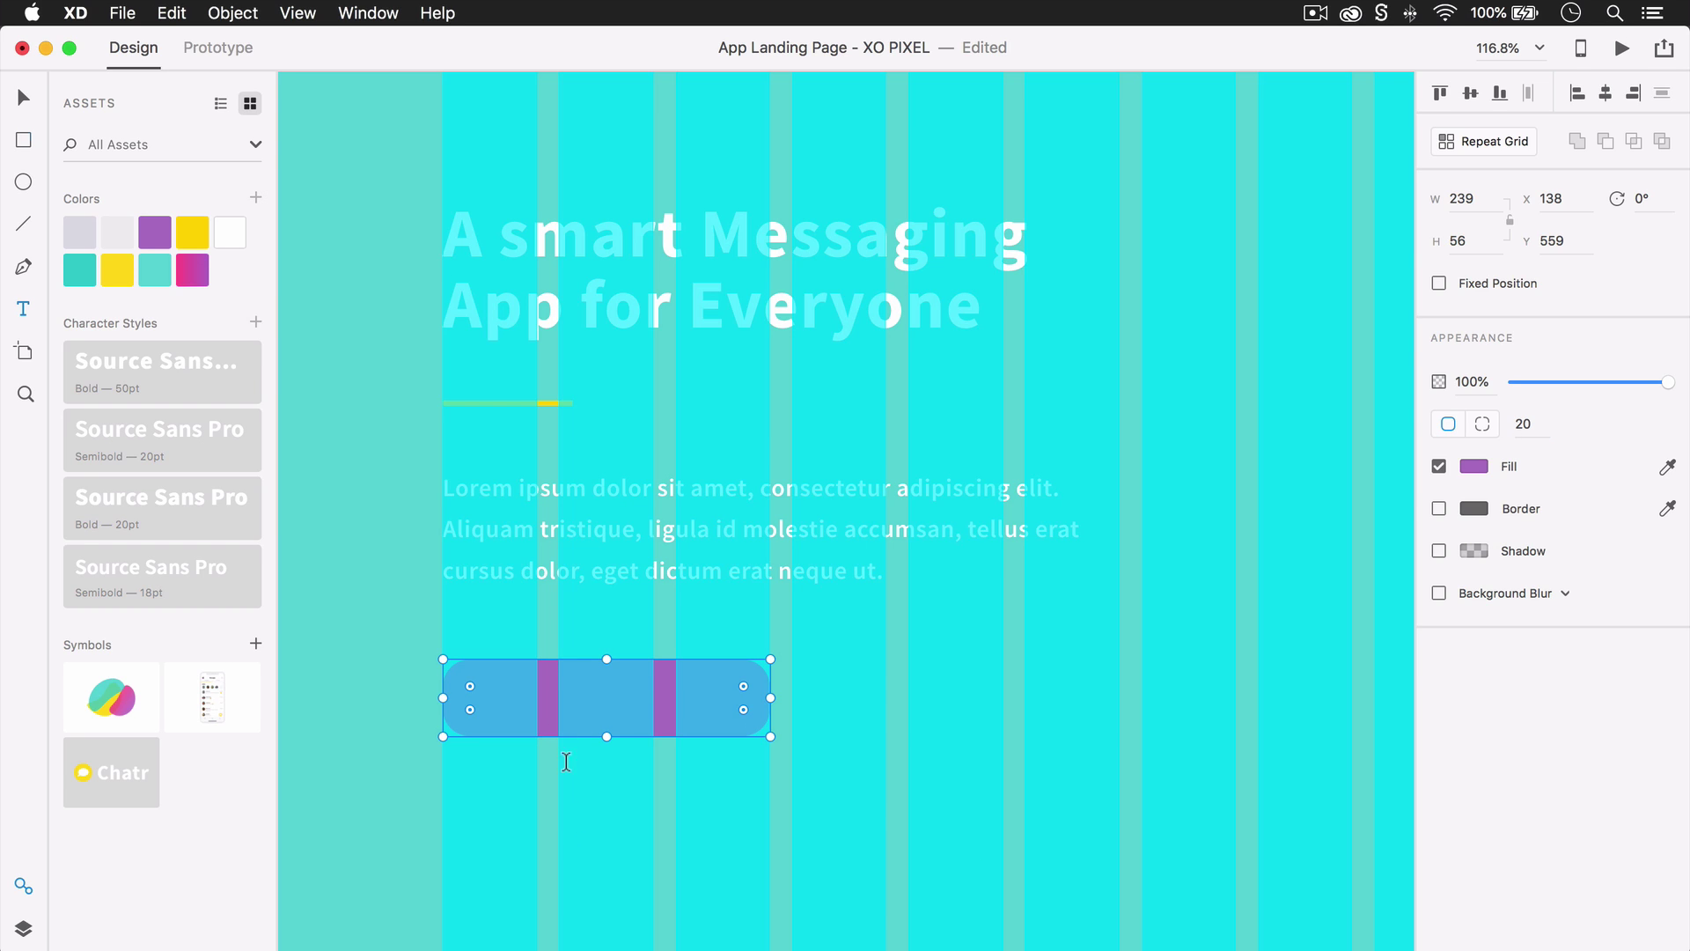
Label the button 'Go to App Store' in bold Source Sans Pro 18 and move it up
left_click(520, 700)
type("Go")
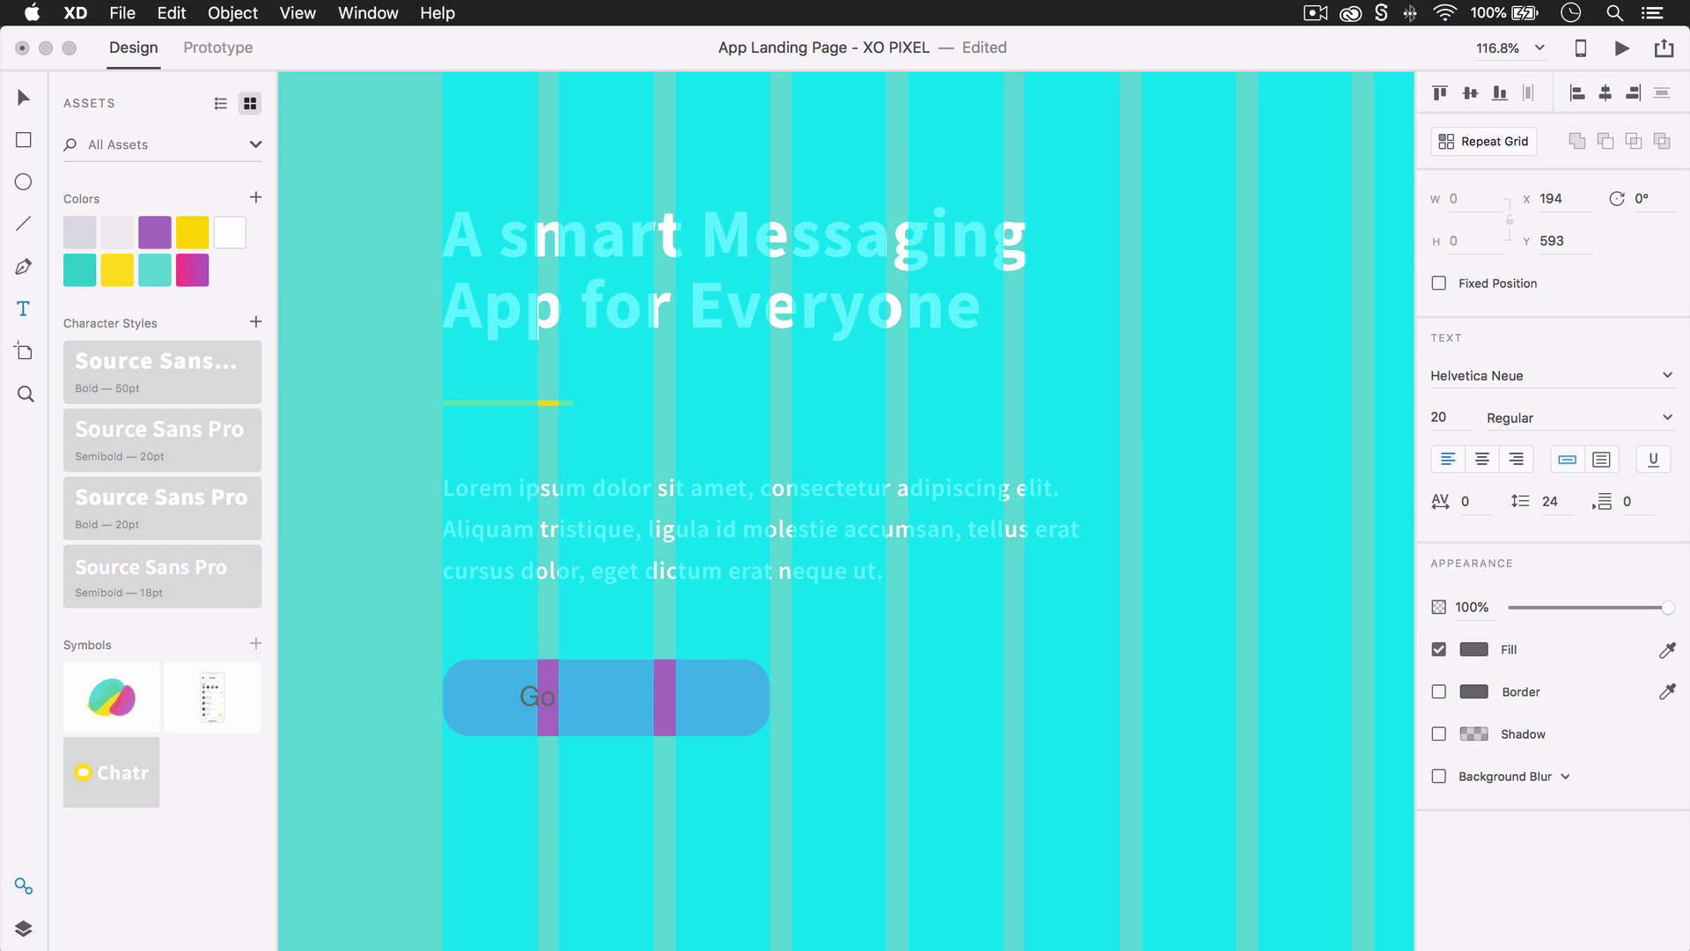
type(" to App Store")
key("Escape")
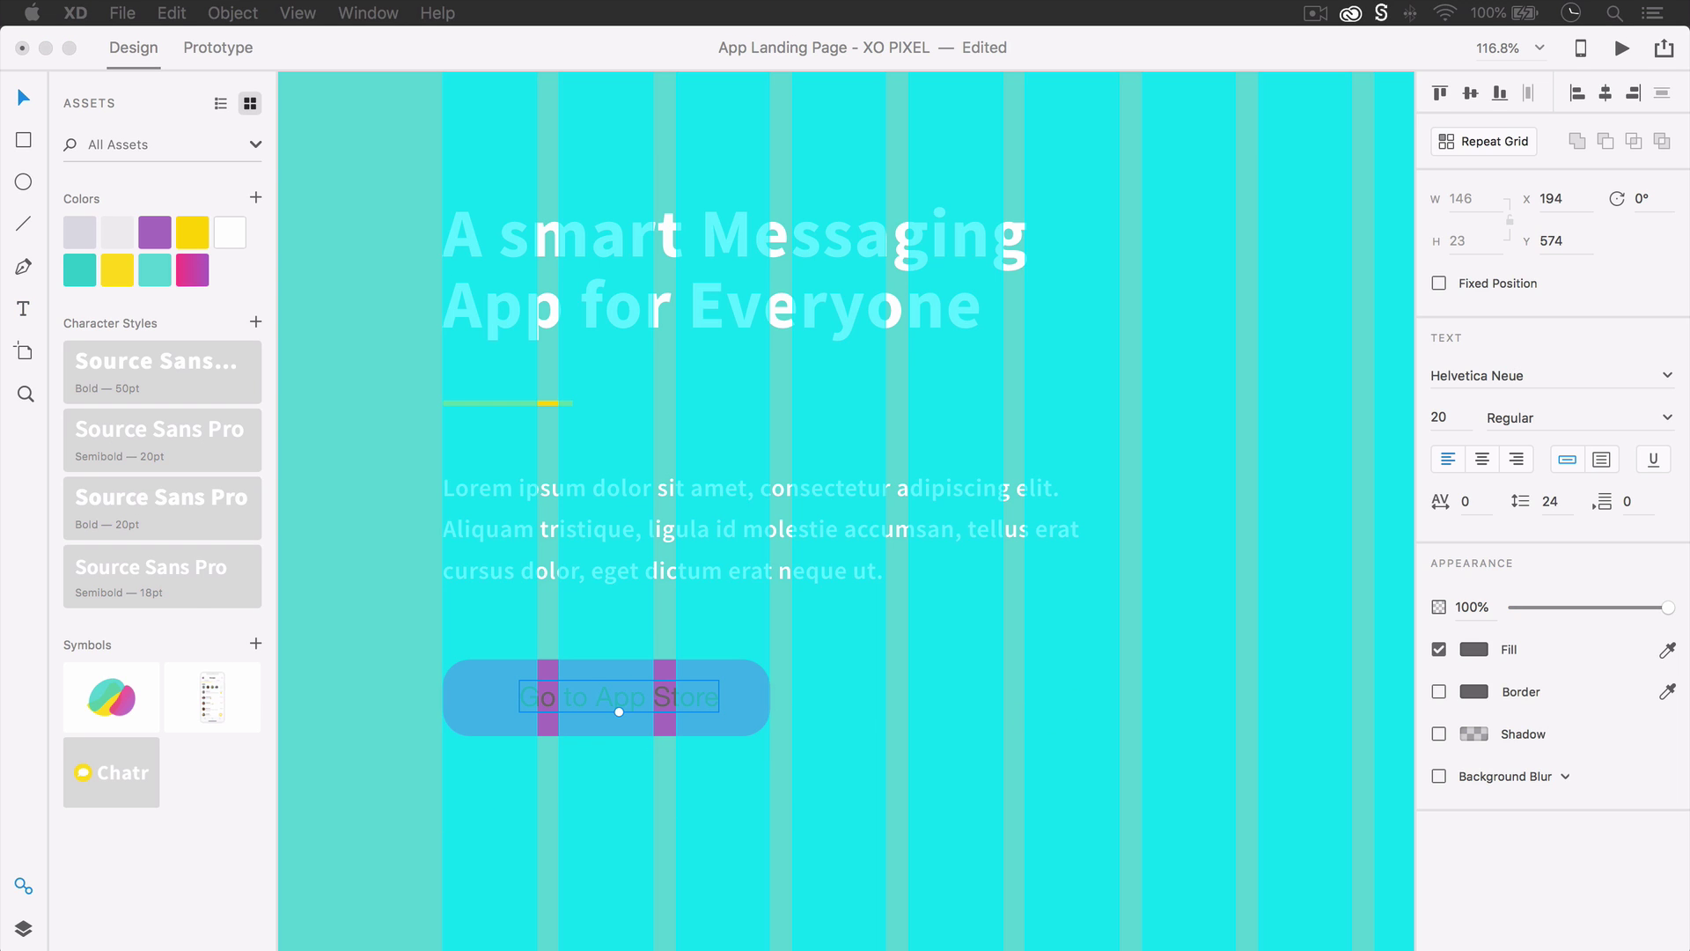
left_click(111, 585)
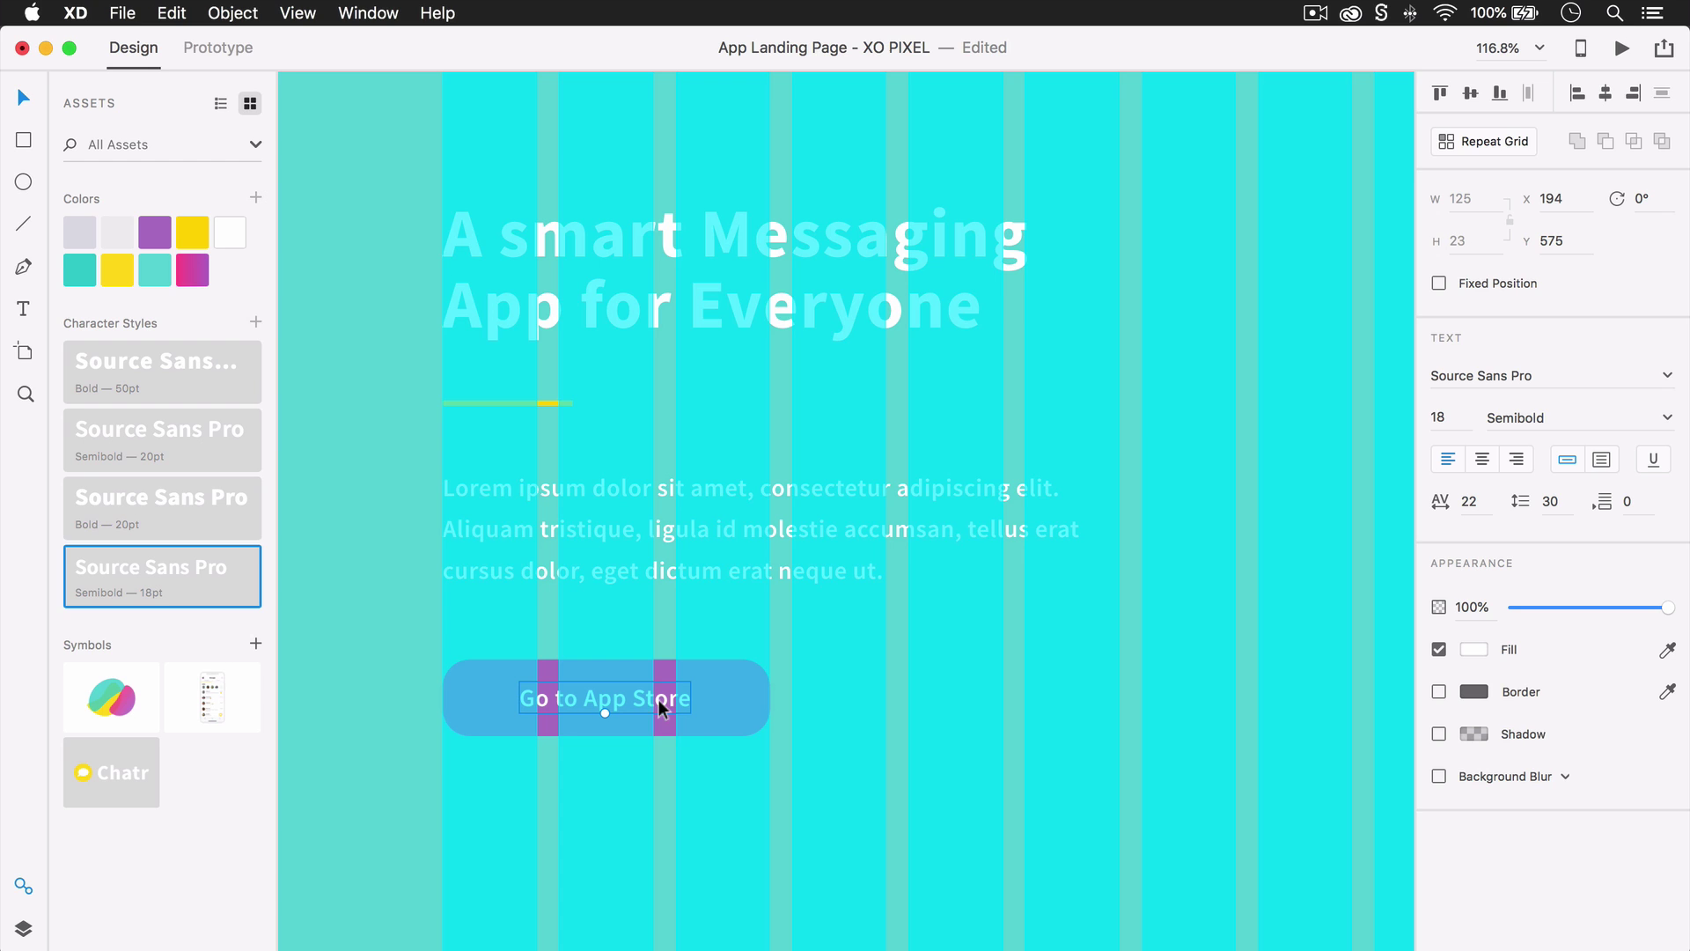
left_click(1668, 419)
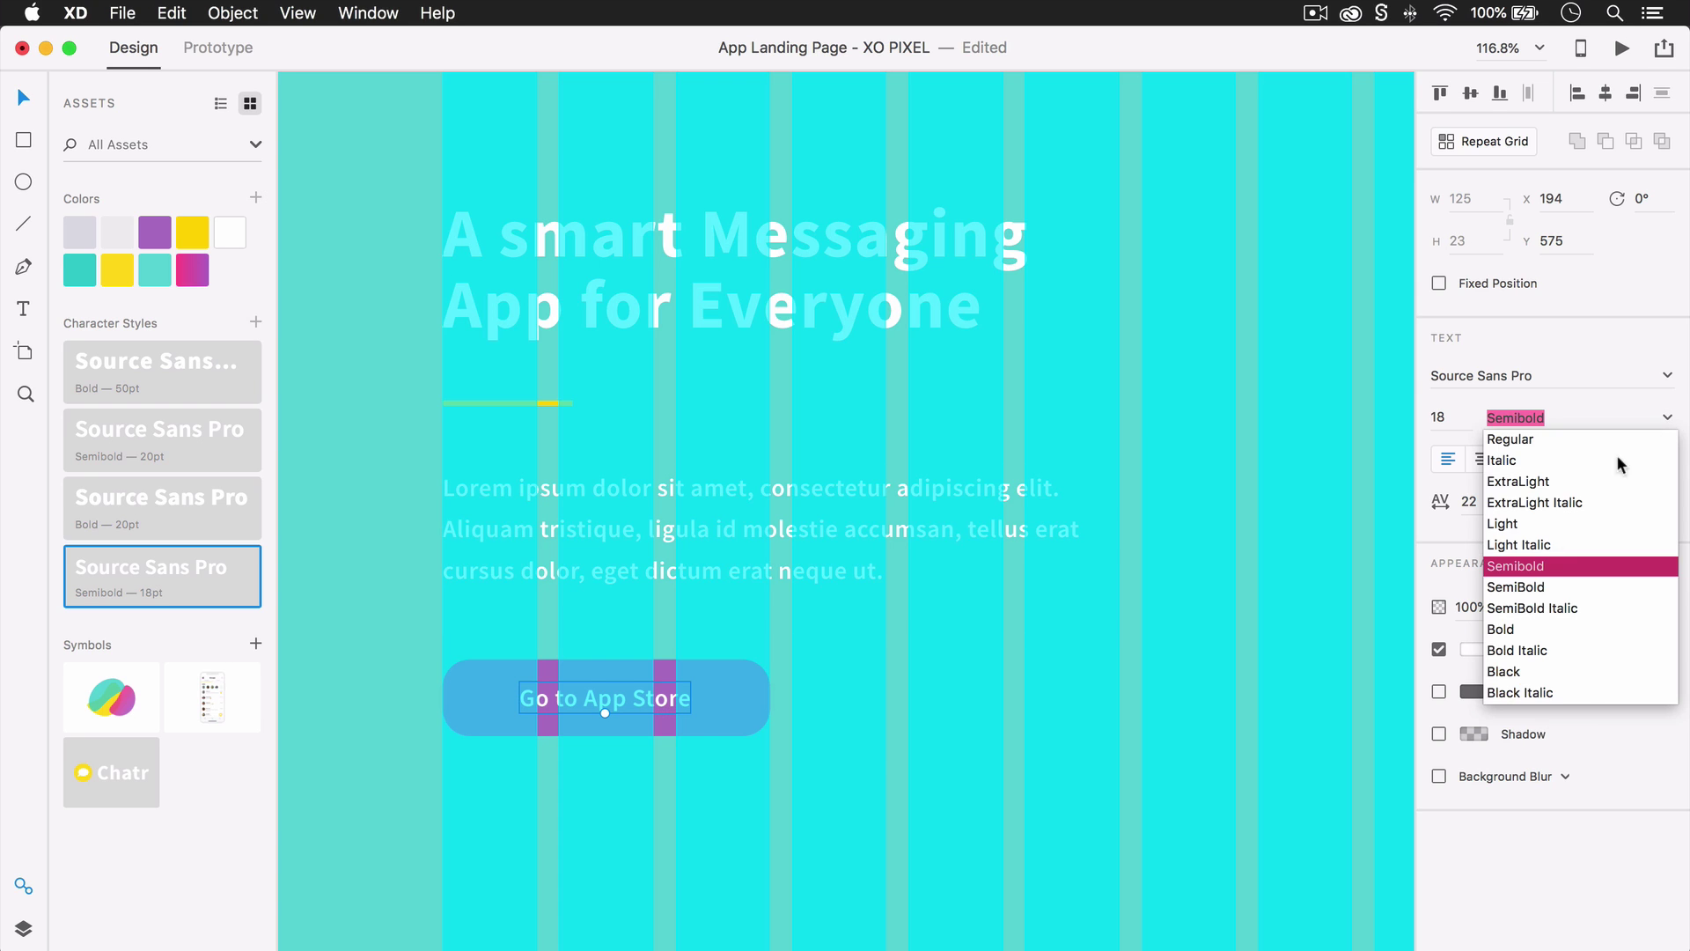
left_click(1512, 630)
left_click(738, 699)
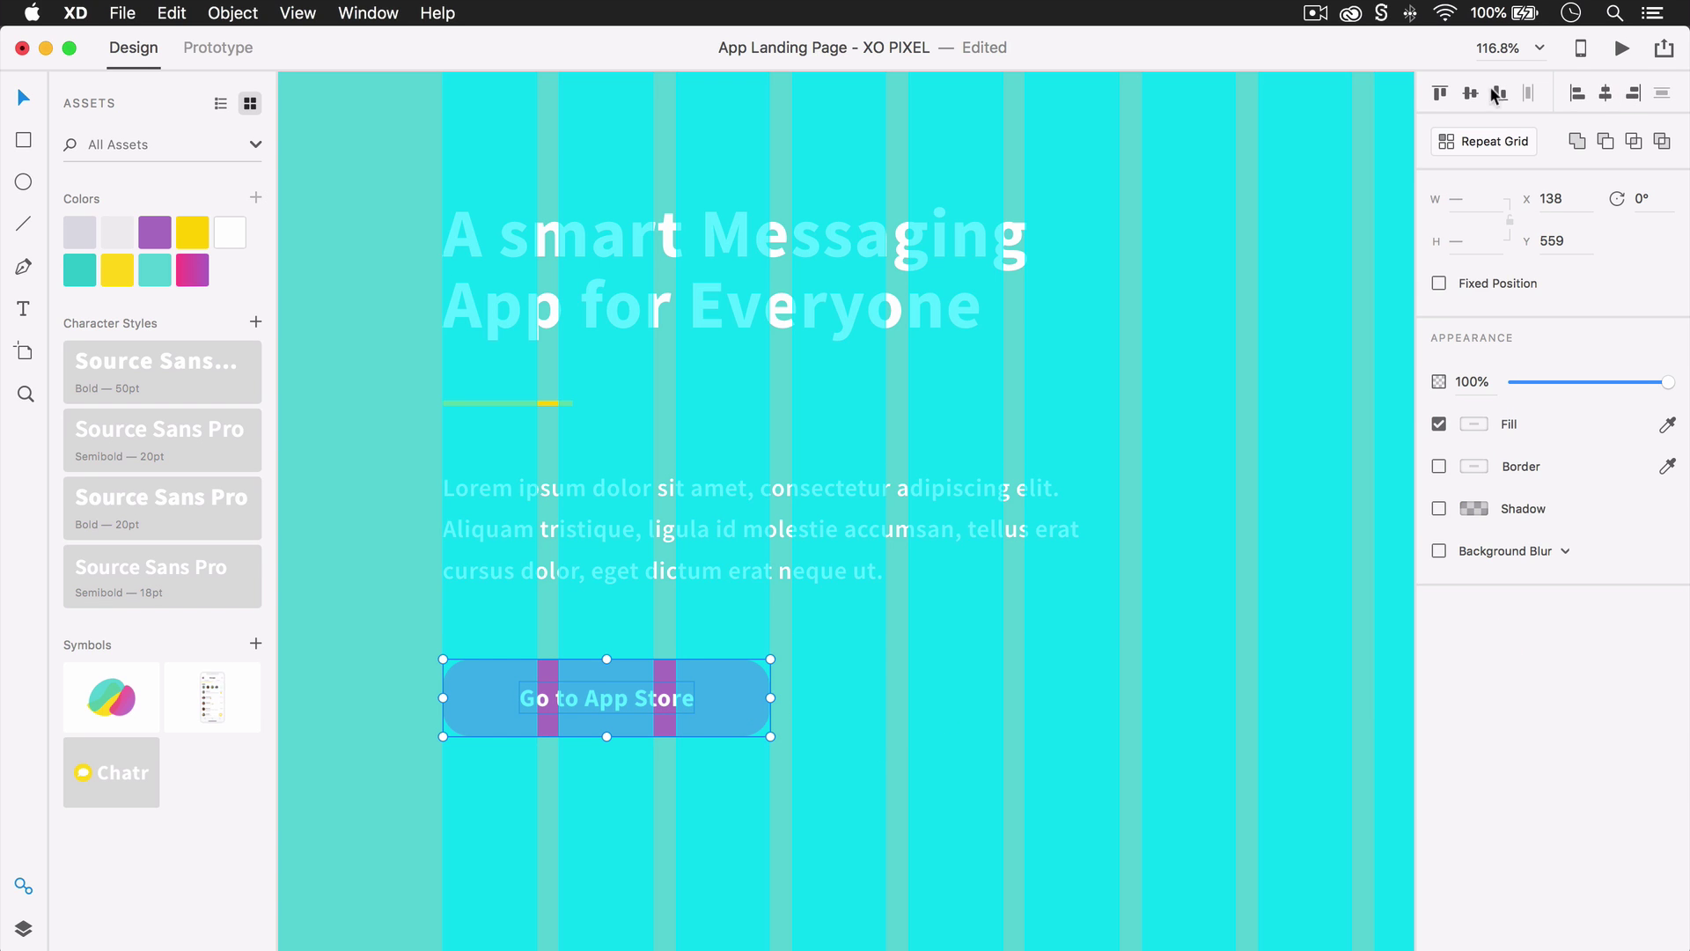
left_click_drag(745, 693, 723, 672)
left_click(873, 669)
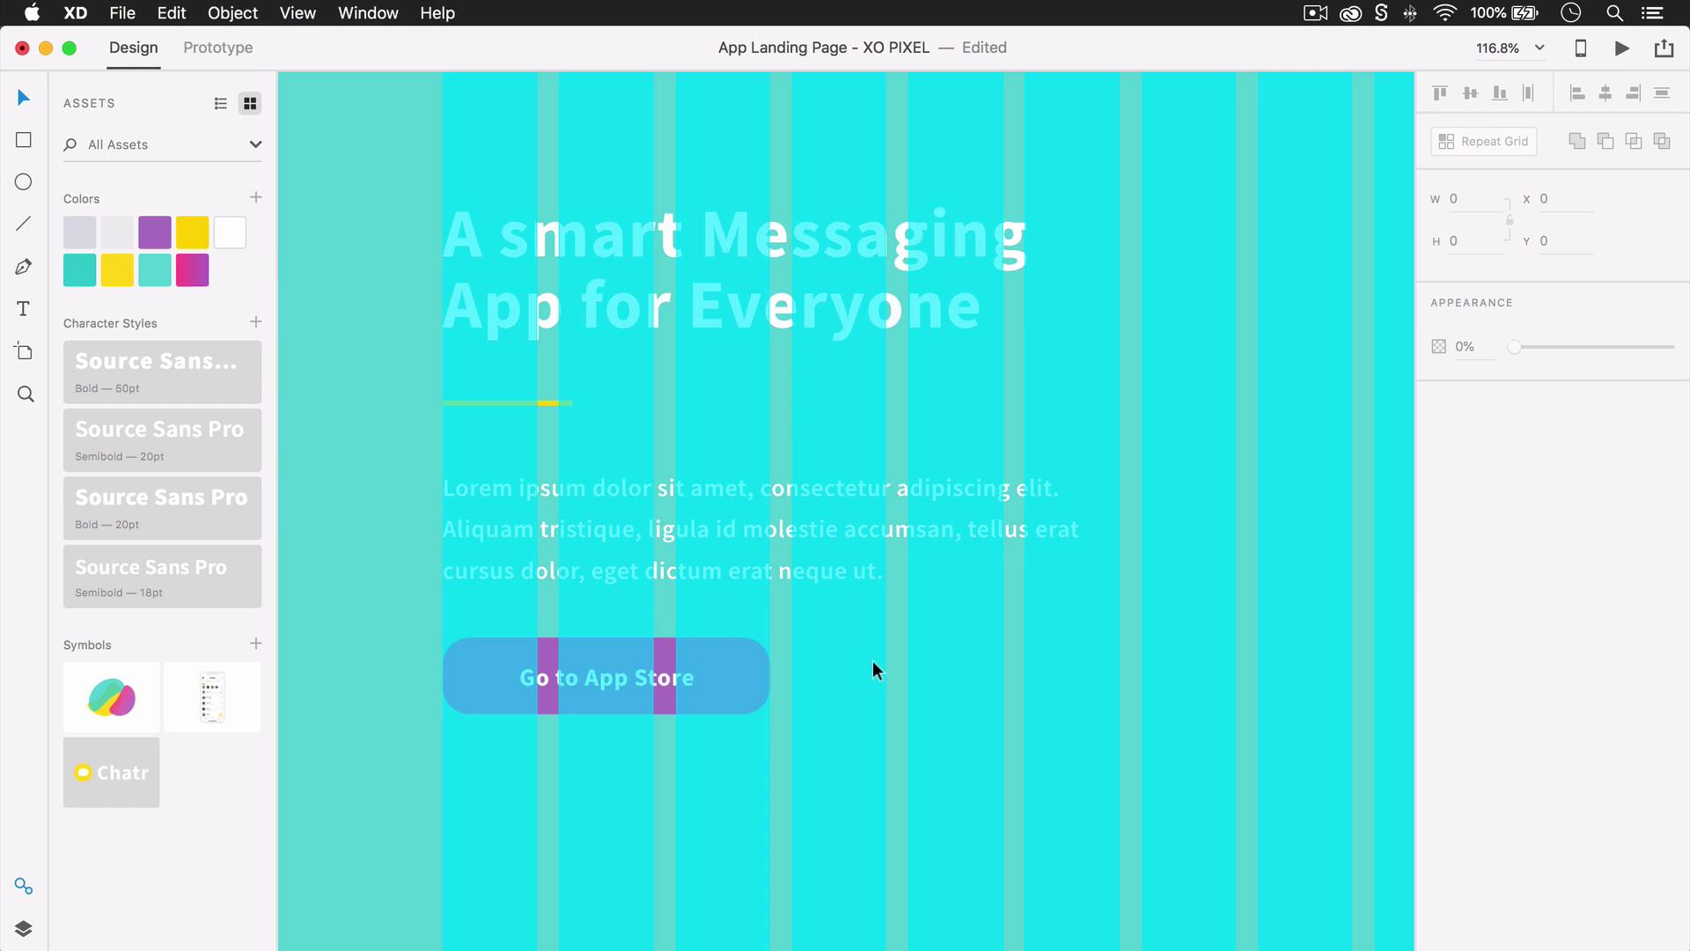
scroll(873, 660, "down", 5)
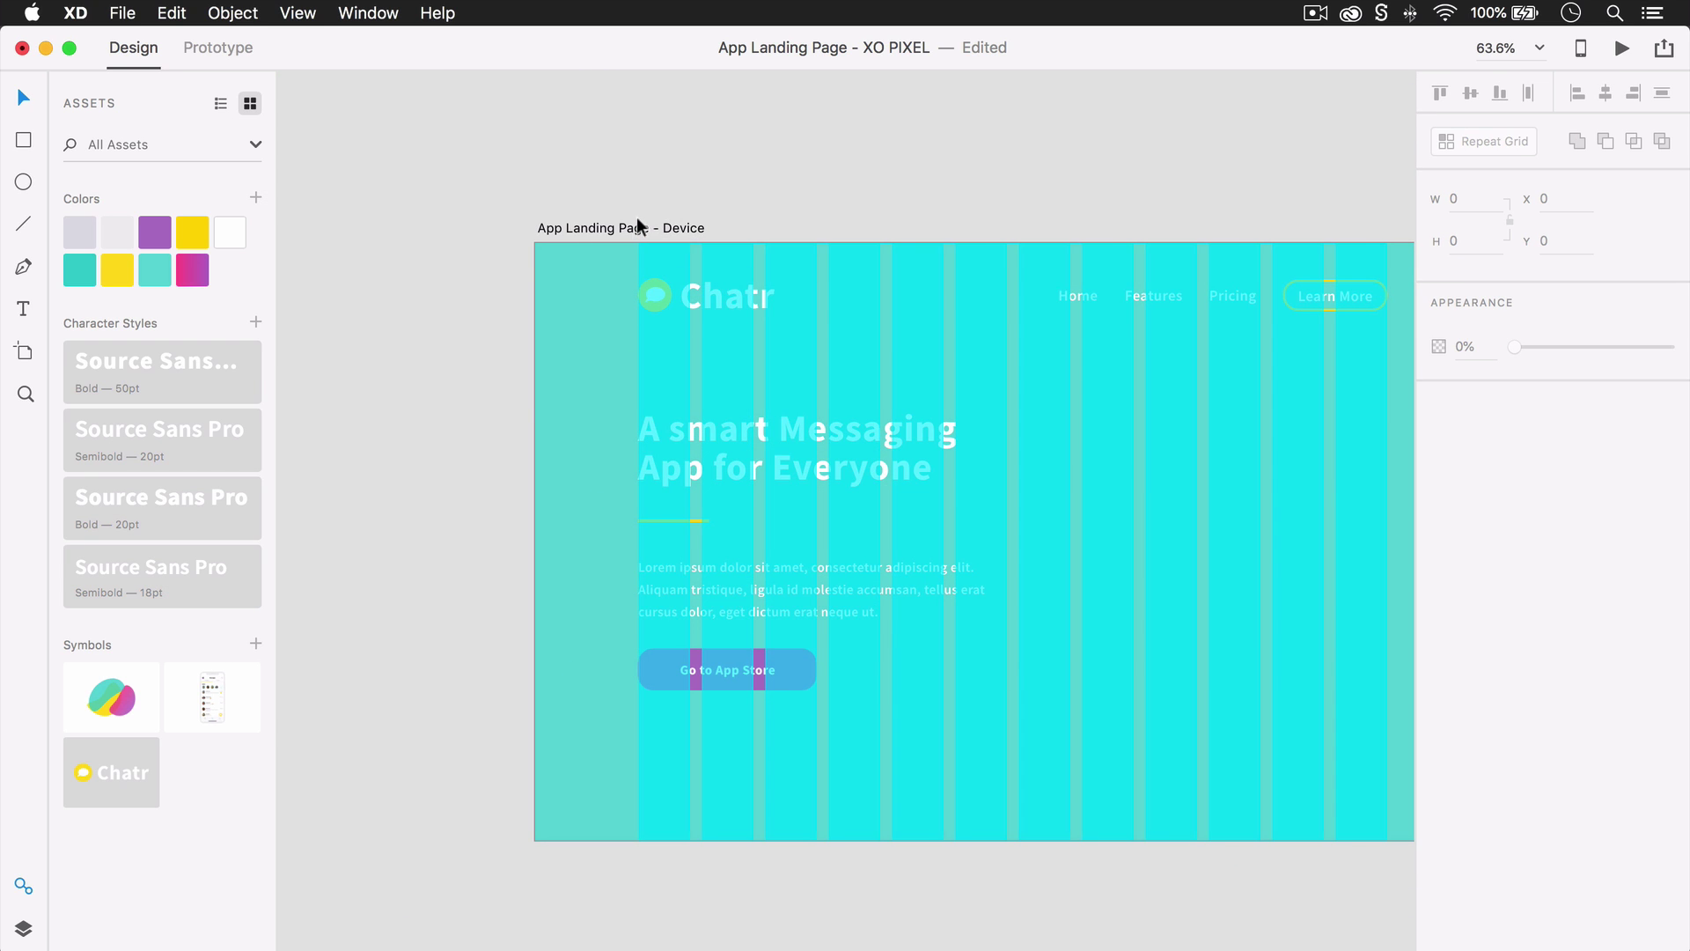
Hide the layout grid on the App Landing Page - Device artboard
left_click(637, 221)
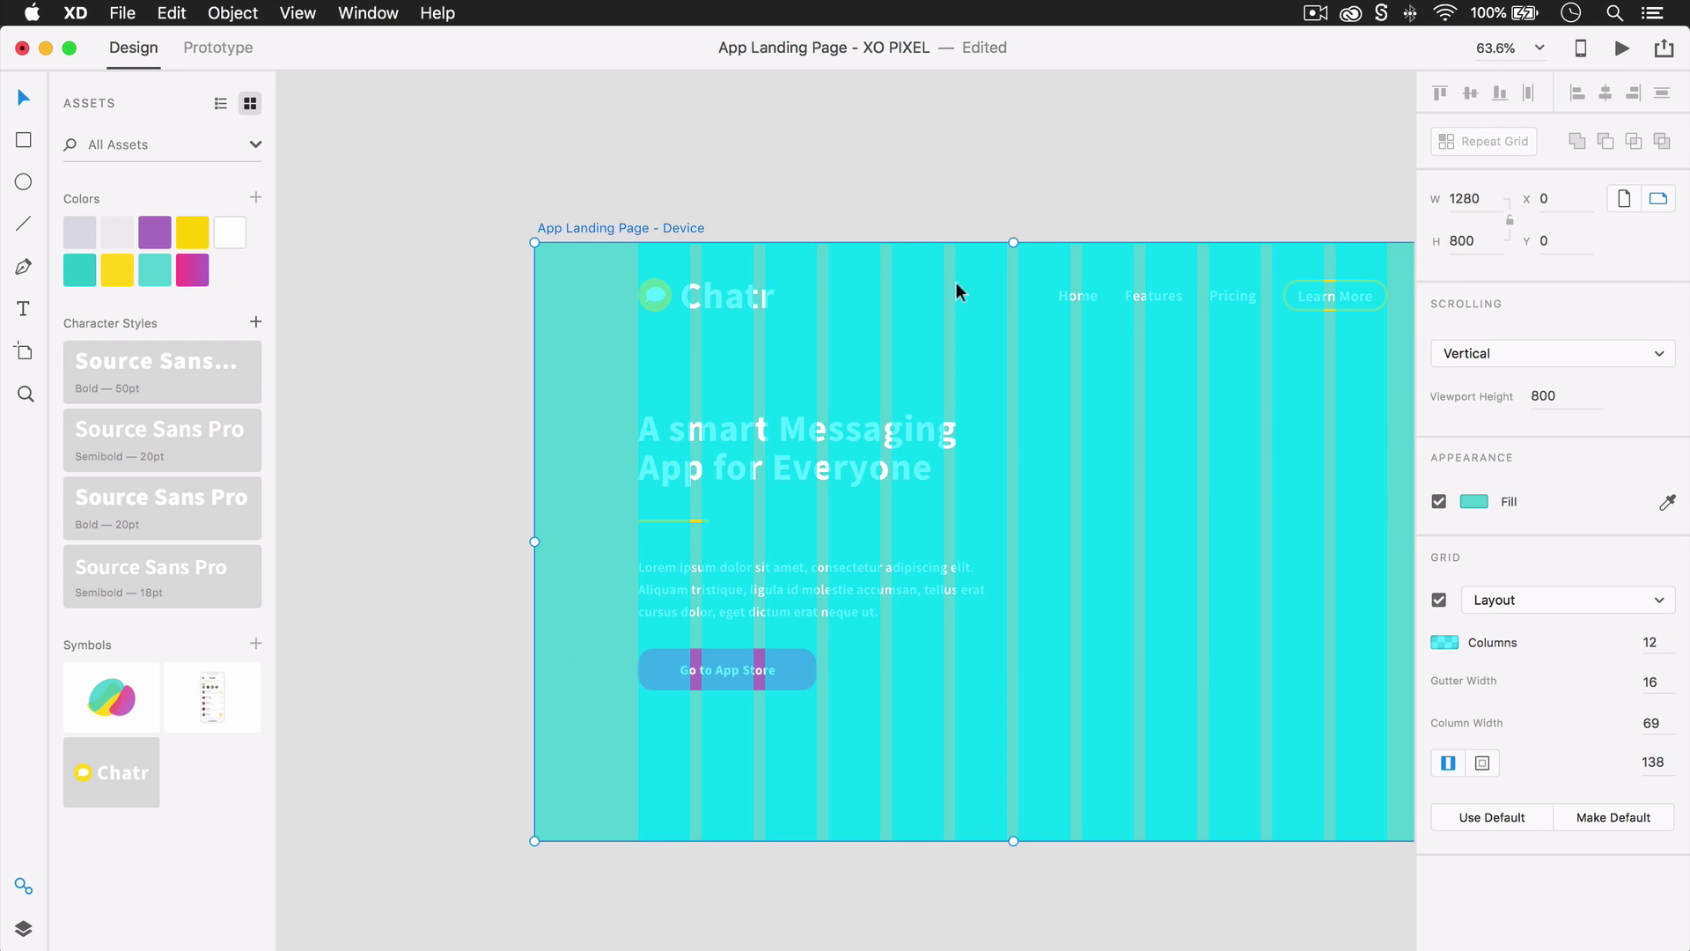
left_click(1438, 602)
scroll(1075, 741, "right", 5)
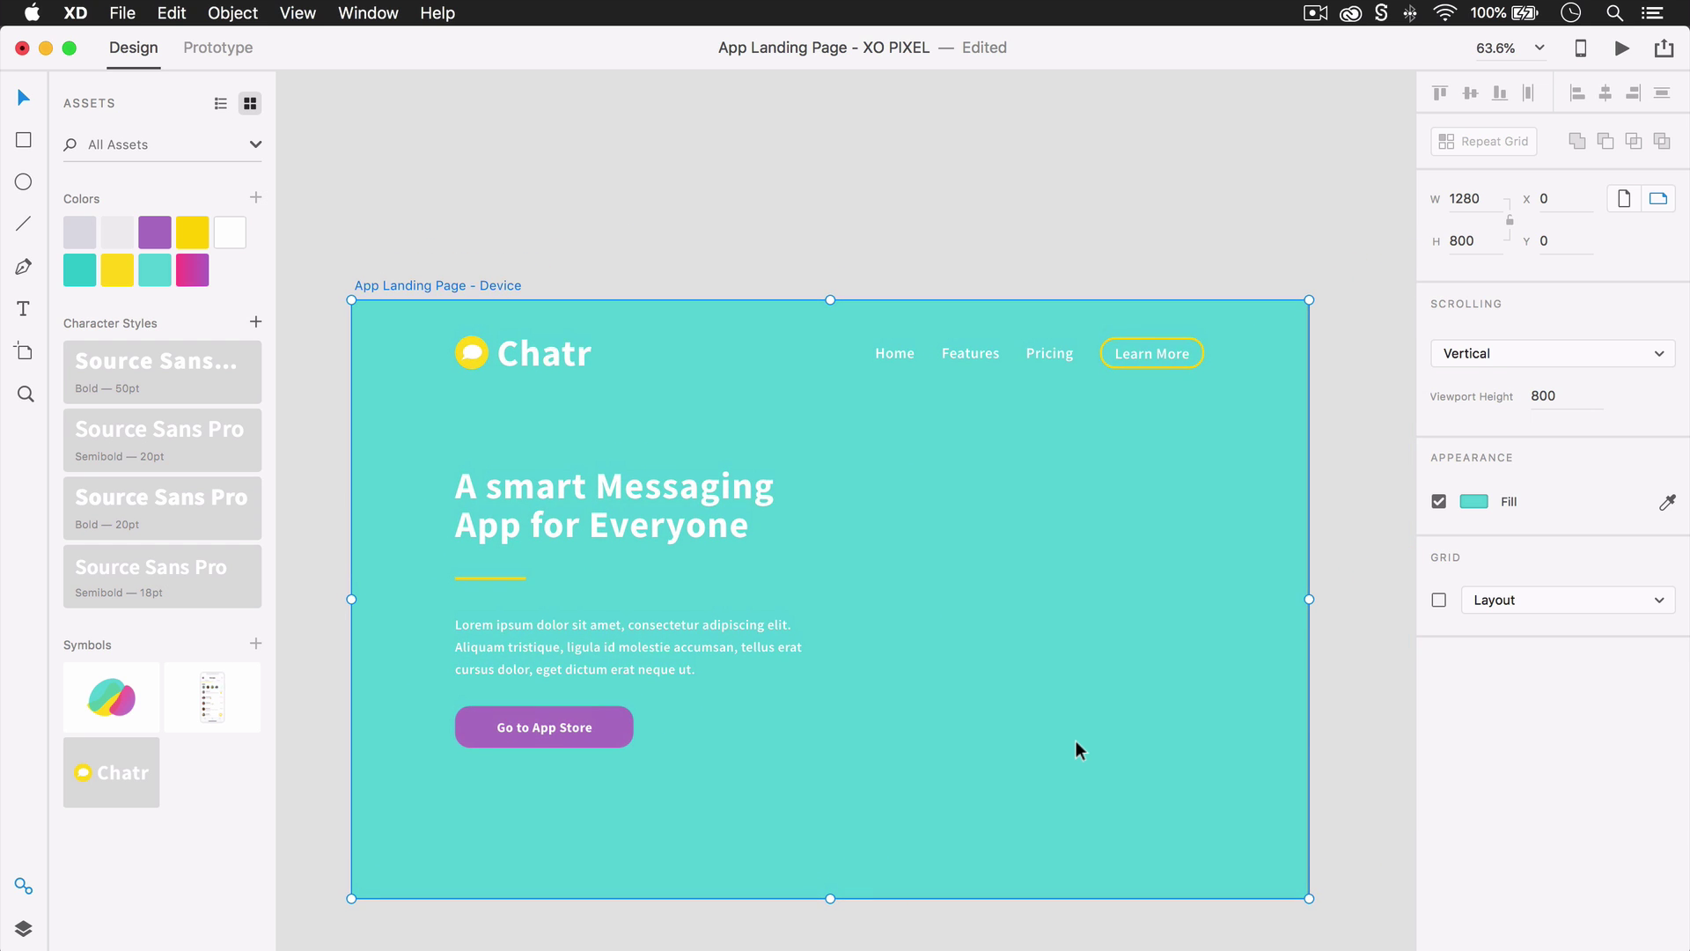
scroll(503, 614, "up", 1)
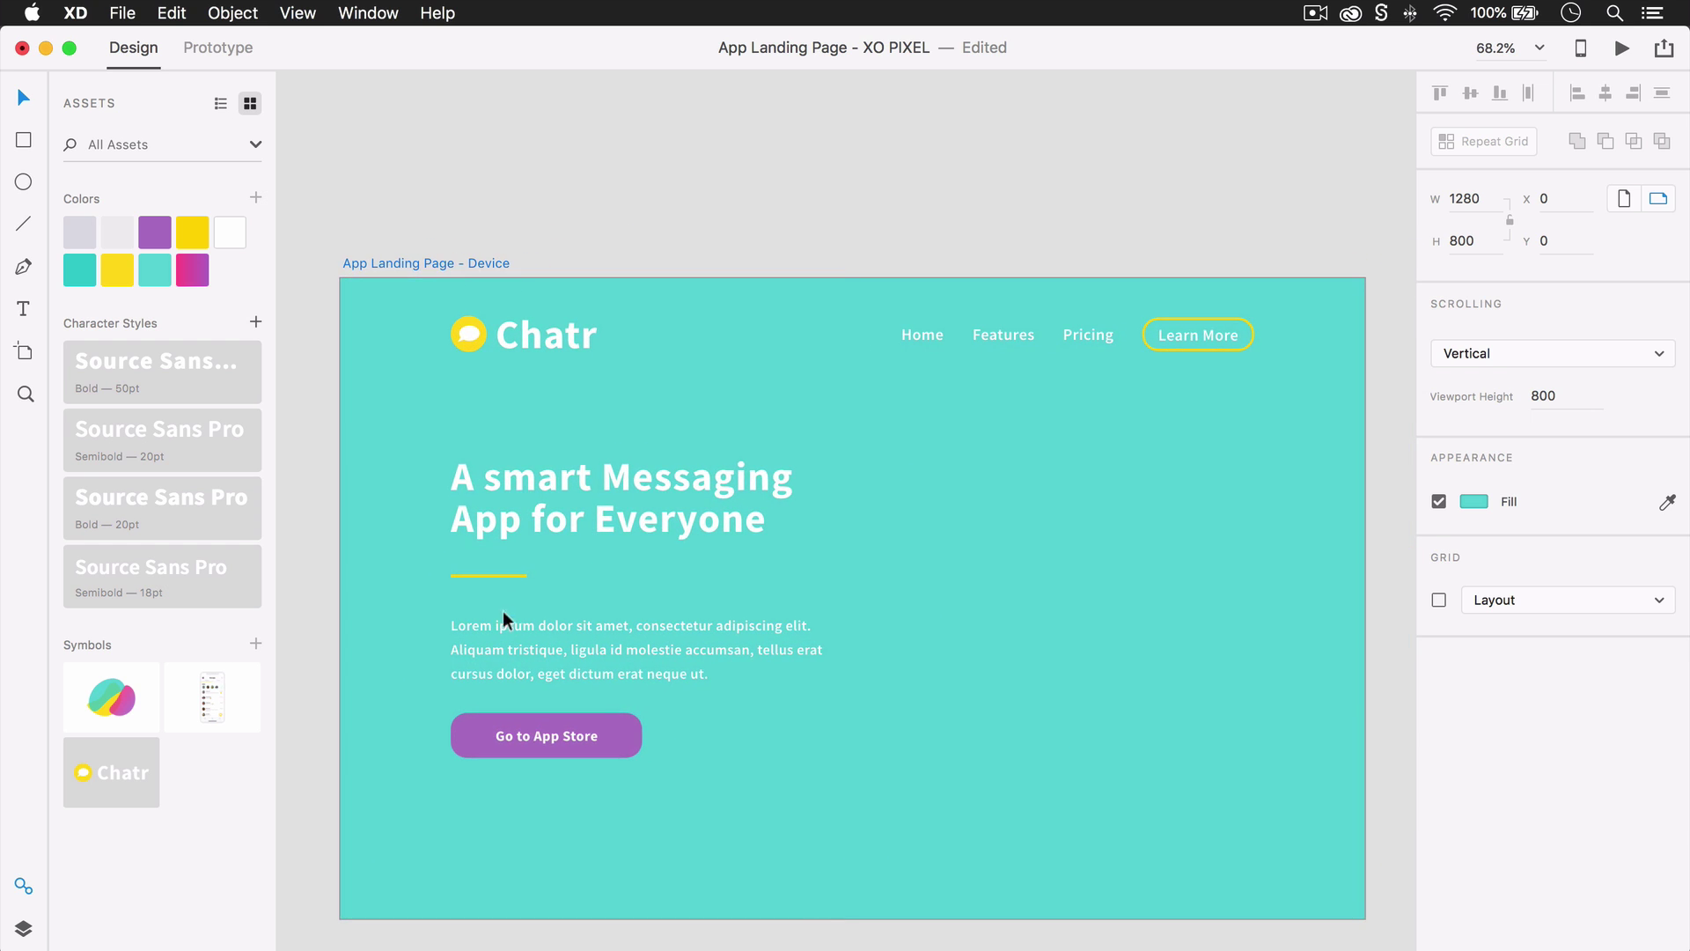
Capitalise 'Smart' so the headline reads 'A Smart Messaging App for Everyone'
left_click(508, 477)
double_click(508, 478)
left_click(502, 479)
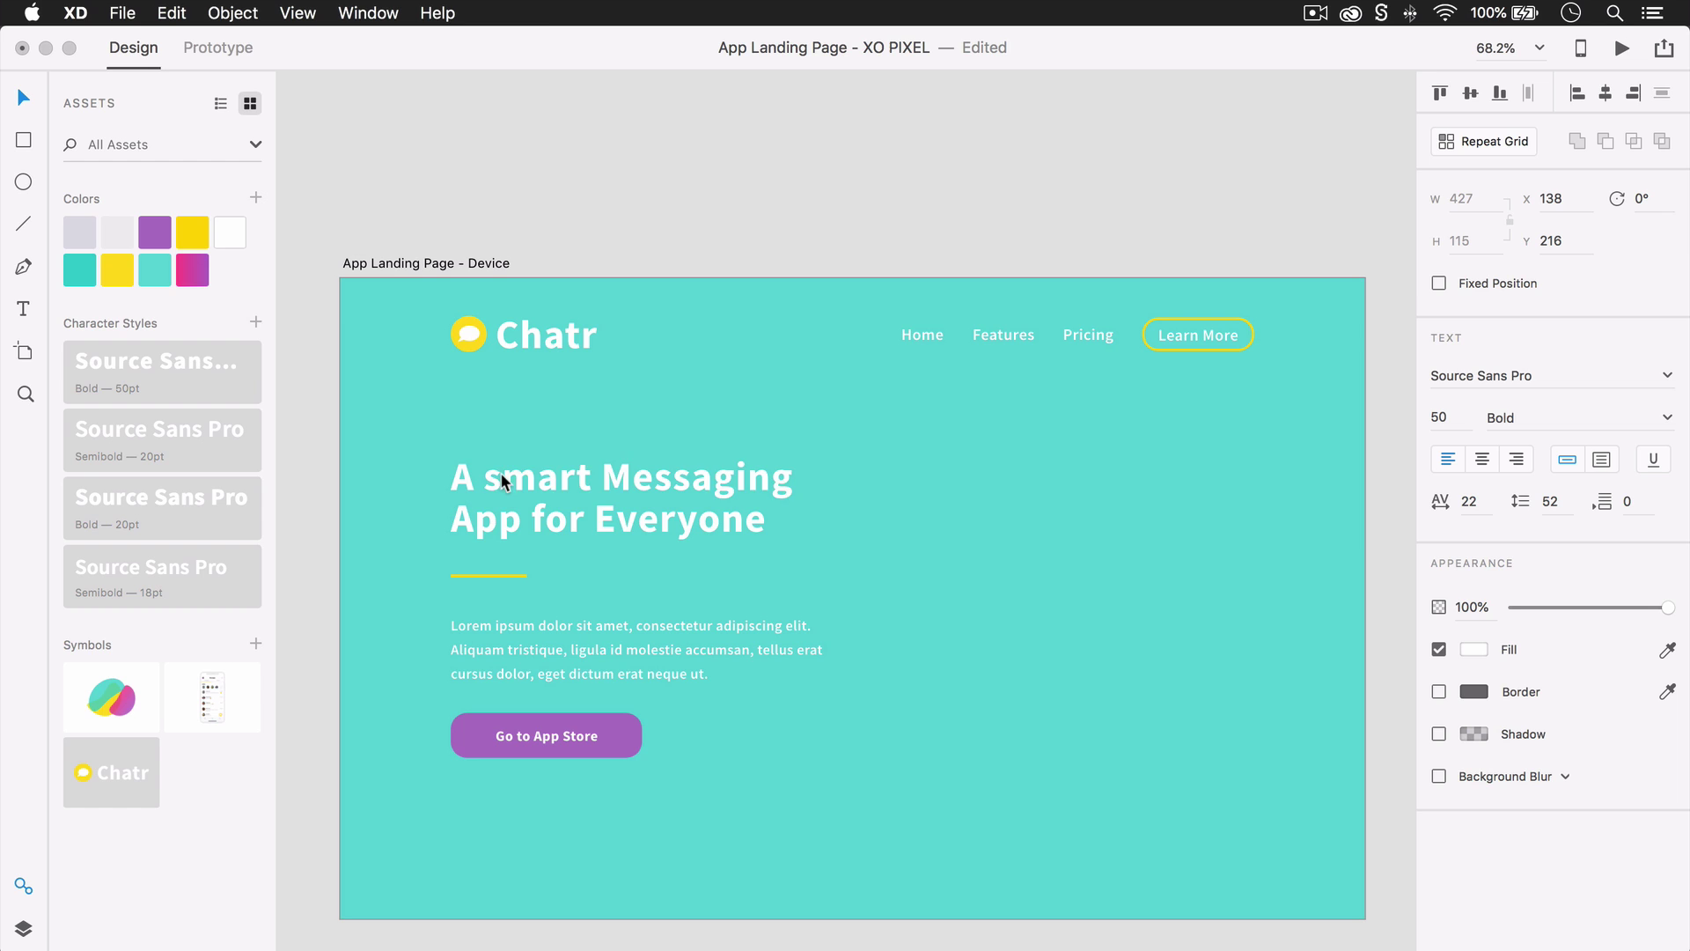
key("BackSpace")
type("S")
key("Escape")
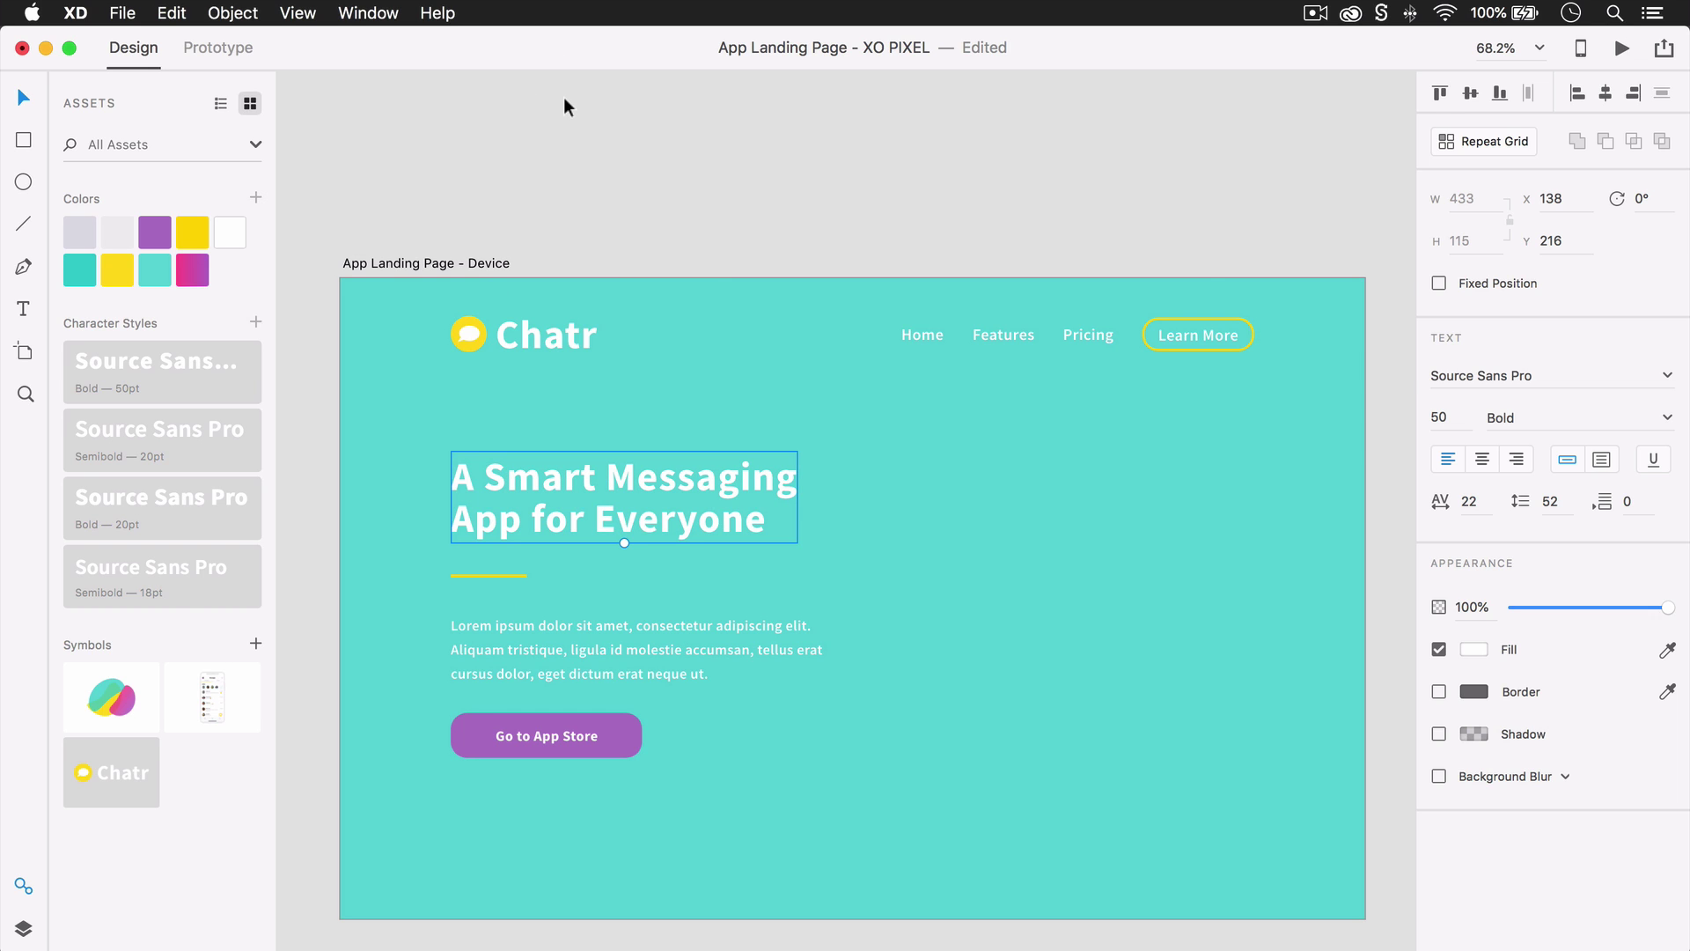
left_click(701, 236)
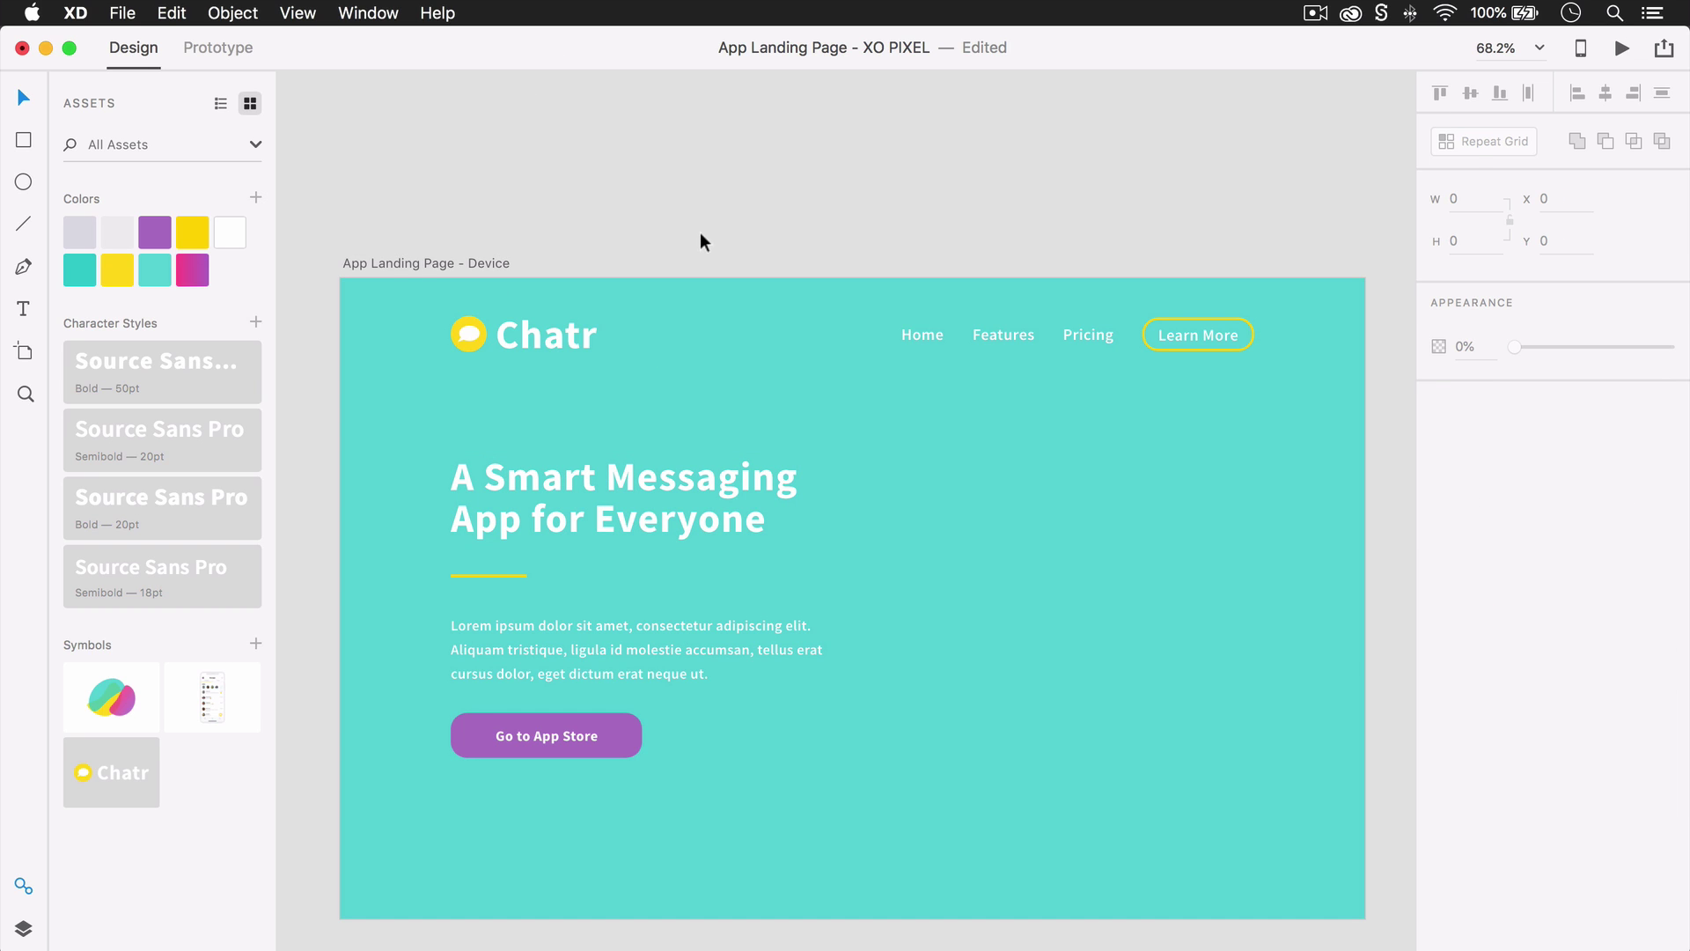
Move the paragraph up, shorten its box, and place the button 16 px below at Y 531
left_click(540, 623)
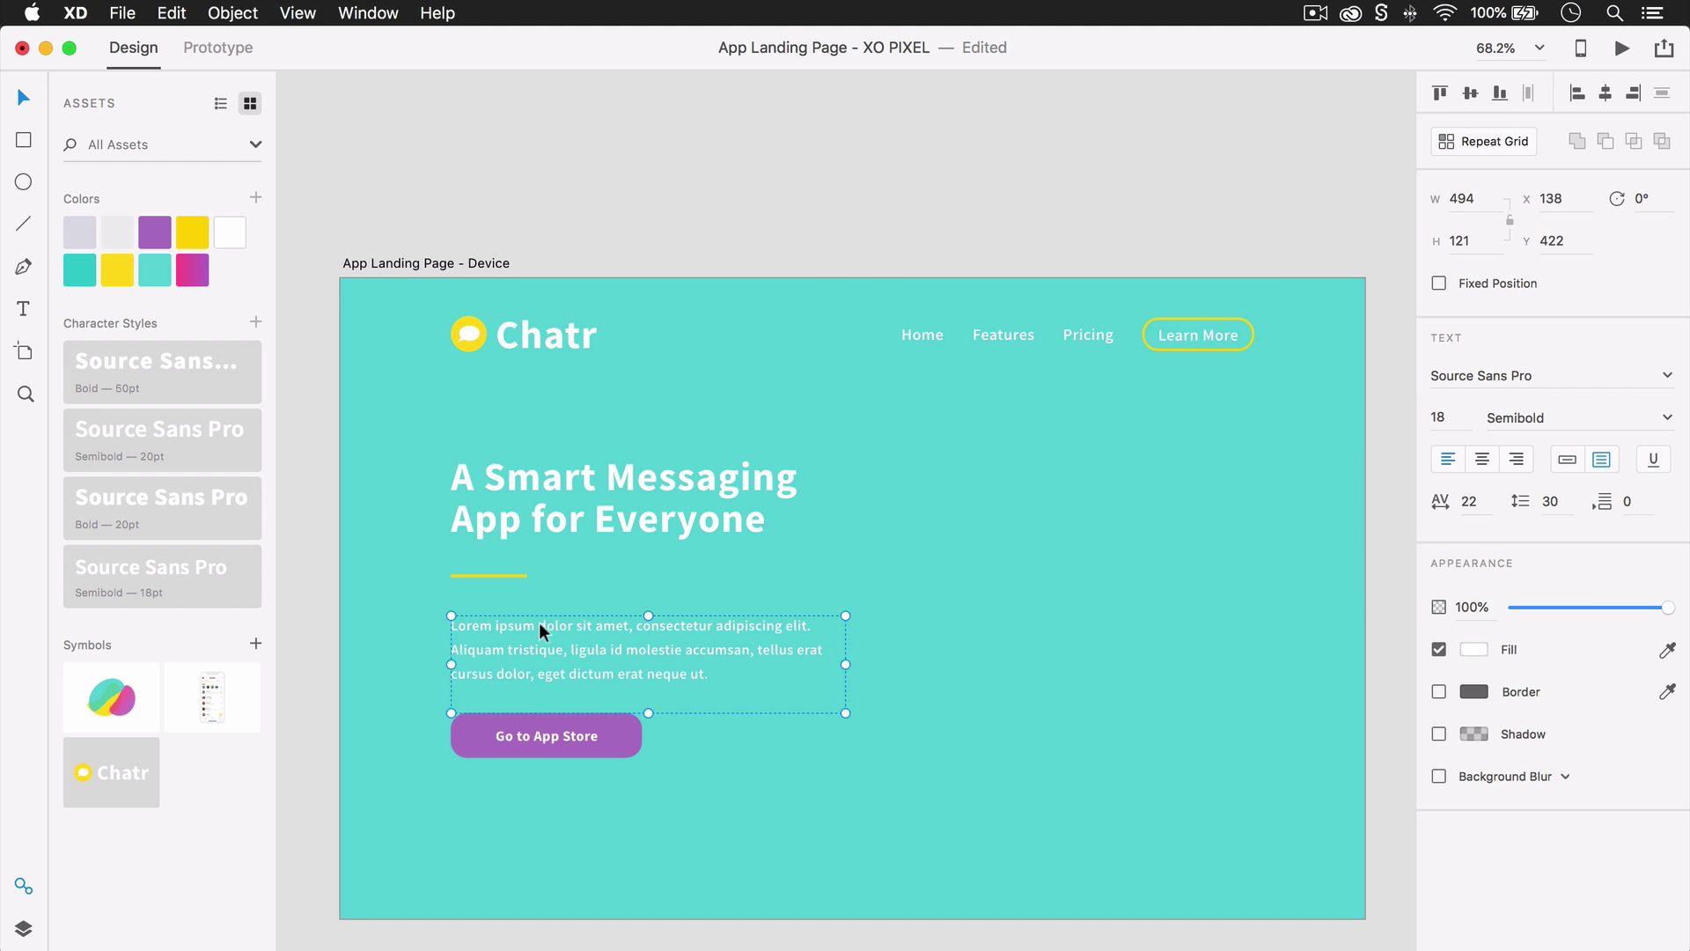
left_click_drag(538, 621, 539, 611)
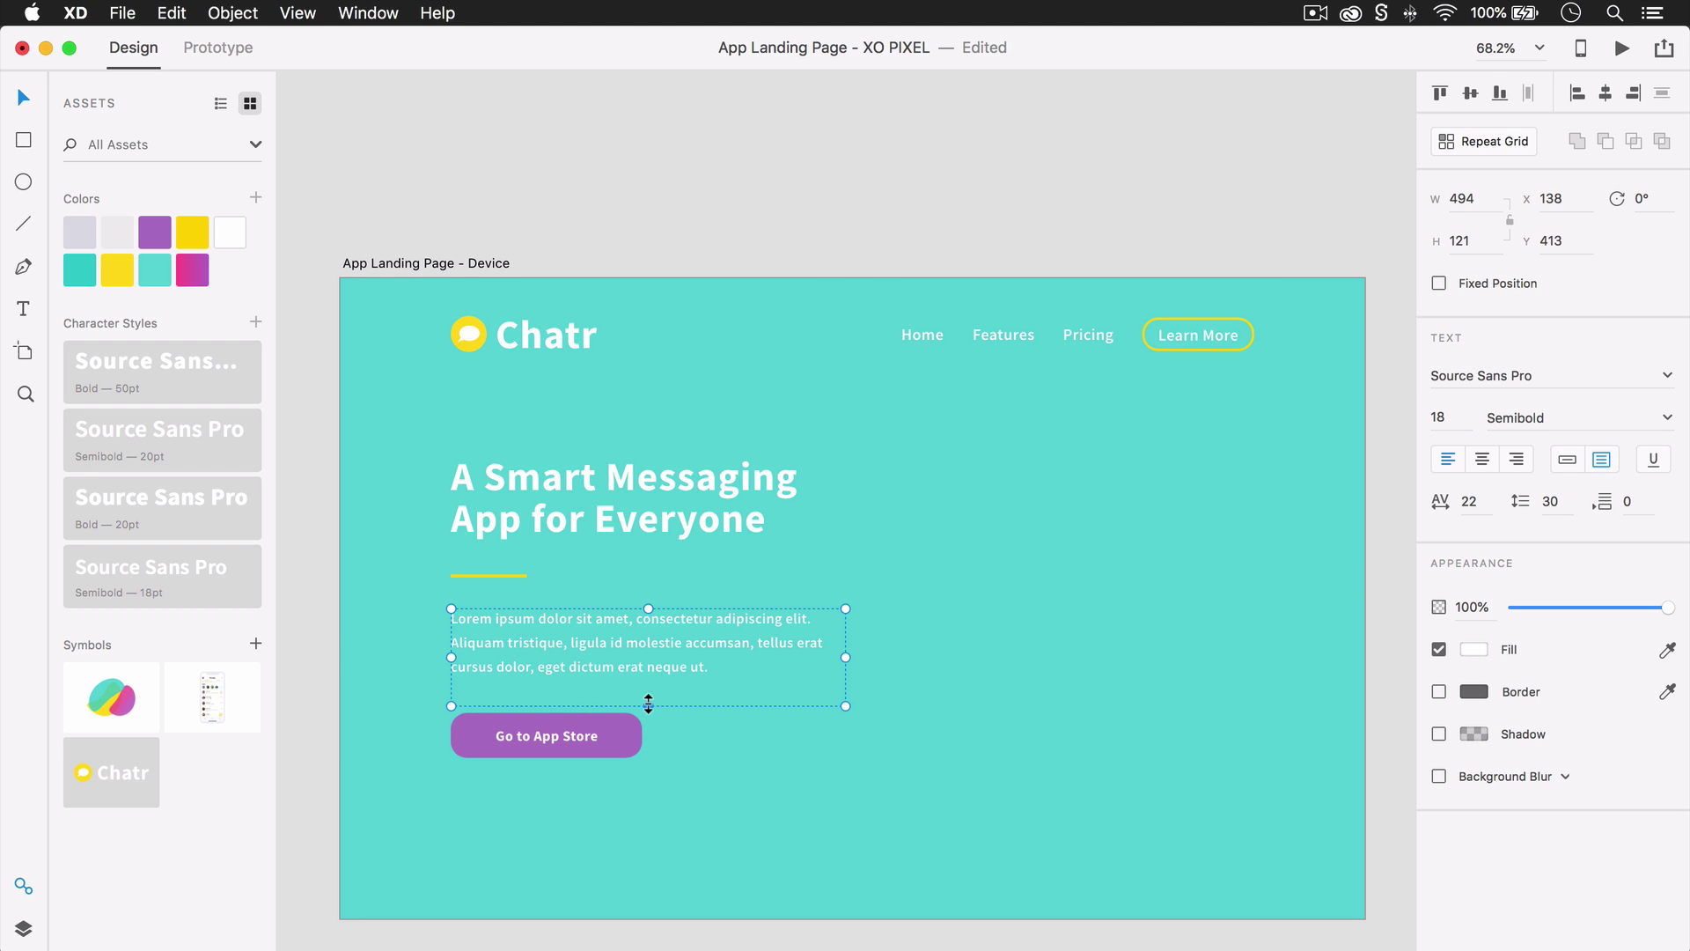
left_click_drag(648, 701, 648, 691)
left_click_drag(591, 741, 632, 709)
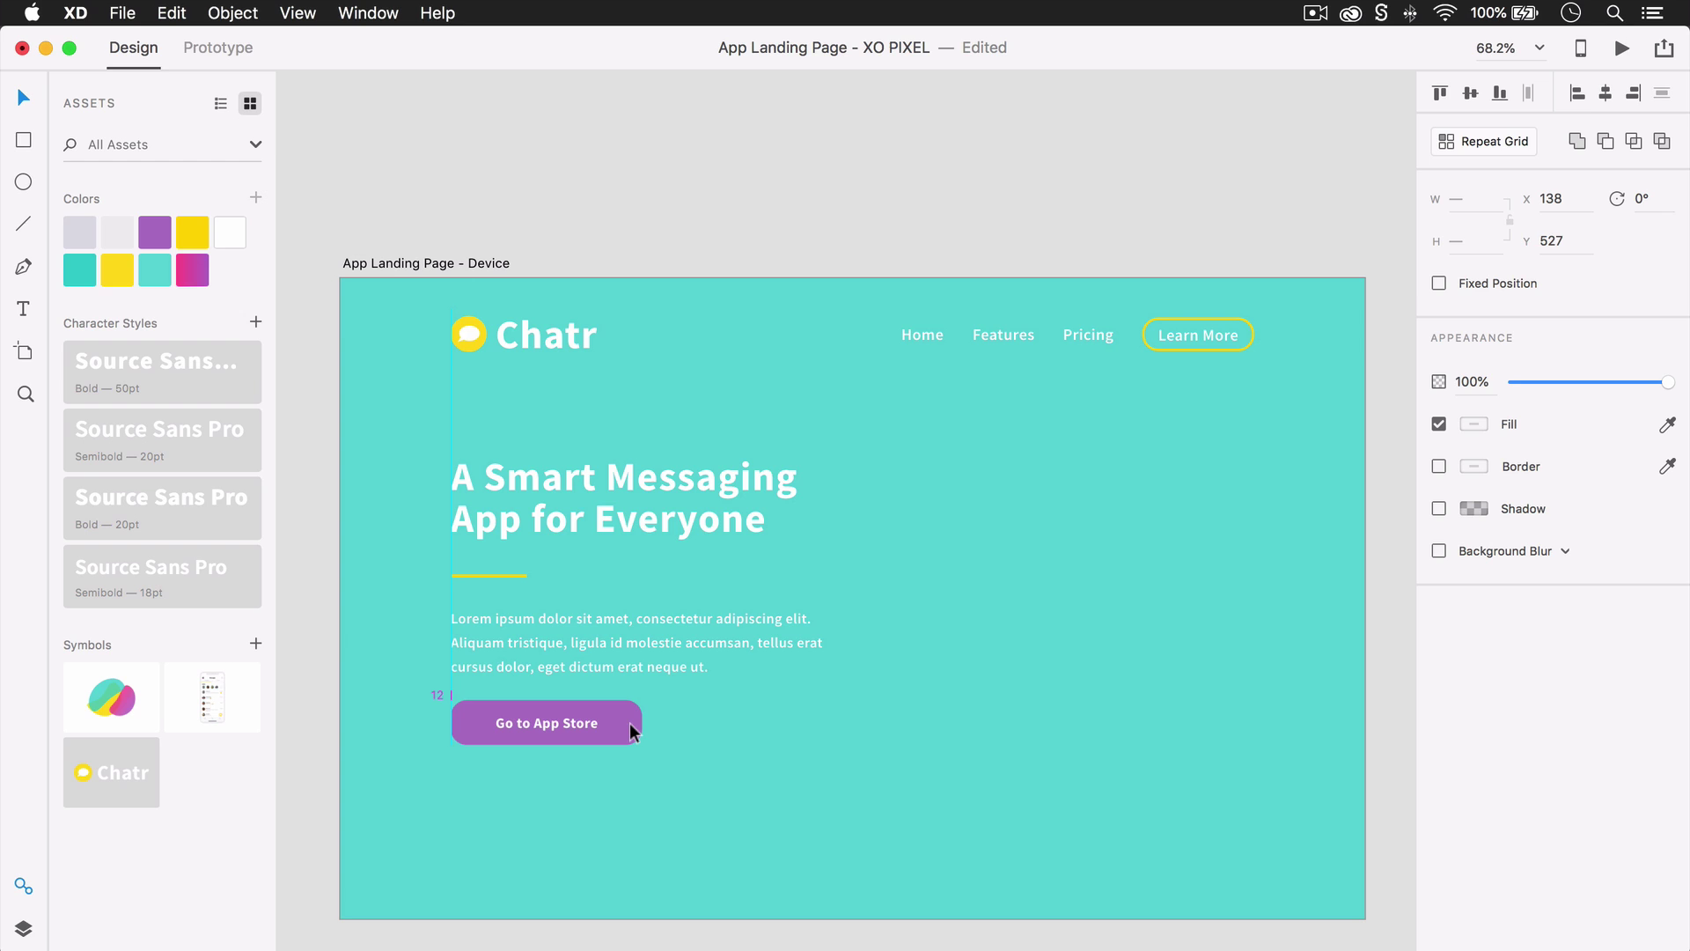
left_click_drag(630, 721, 631, 727)
left_click(711, 253)
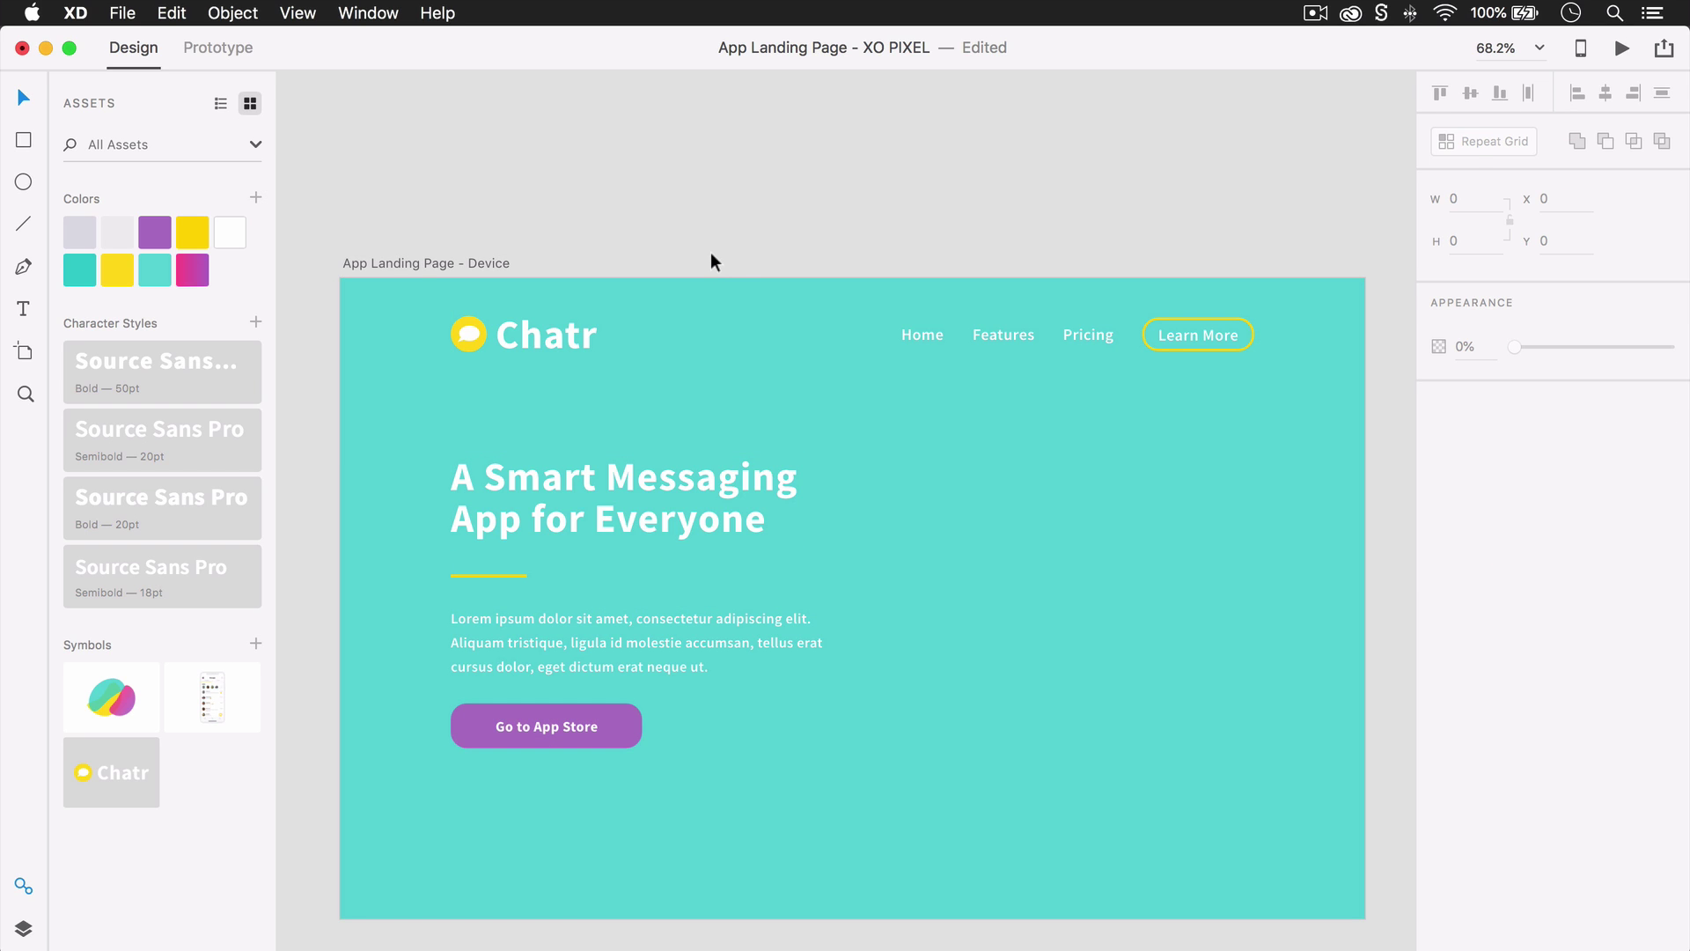
Nudge the heading, divider, paragraph and button up together as one hero block
left_click_drag(440, 467, 619, 721)
key("shift+Up")
left_click(672, 177)
scroll(567, 595, "up", 5)
scroll(567, 594, "left", 2)
left_click(565, 644)
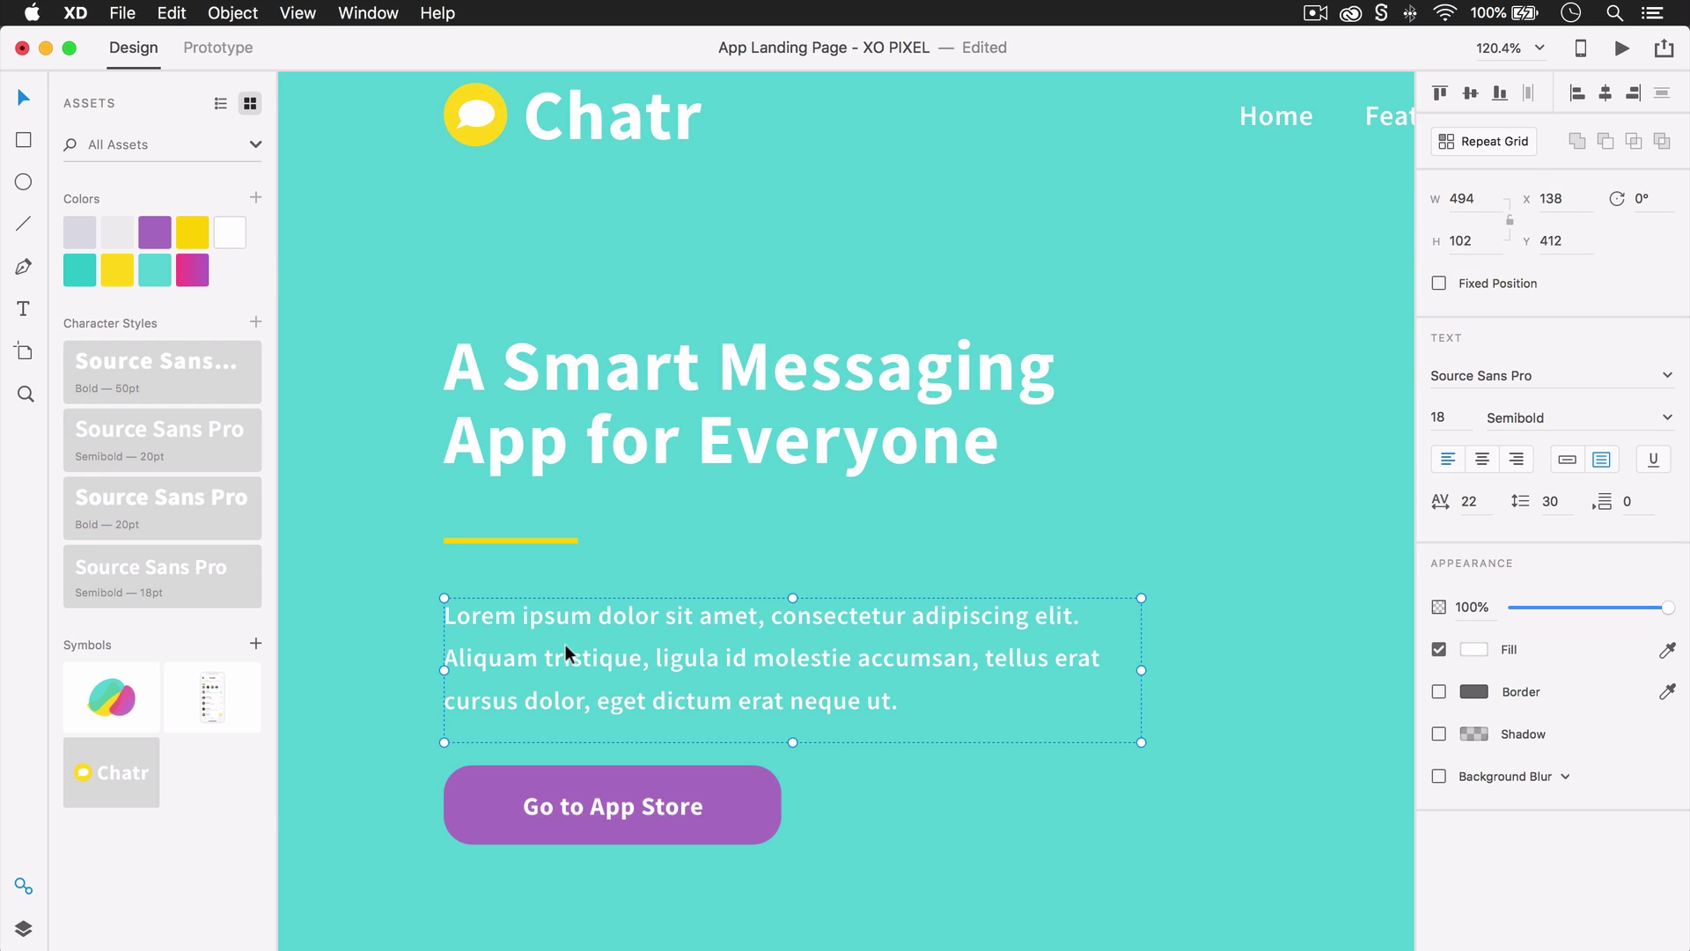
Place the 1155.85 × 988.71 abstract-shape symbol on the artboard's right side
left_click(412, 579)
scroll(402, 582, "down", 5)
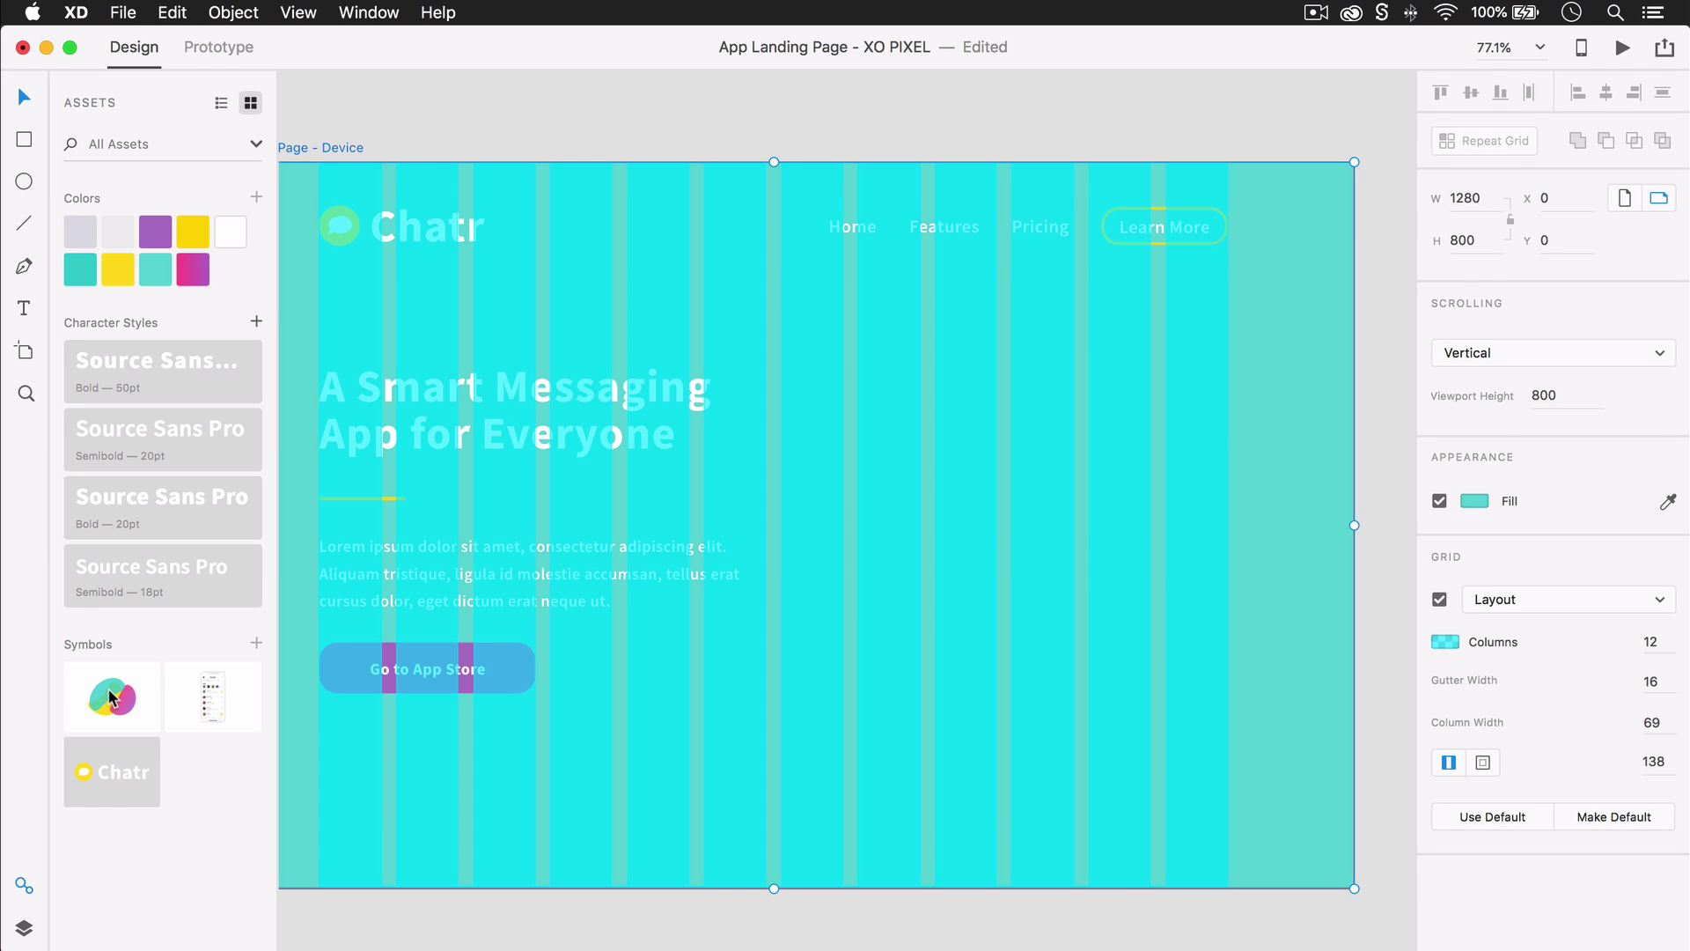
left_click_drag(110, 698, 905, 486)
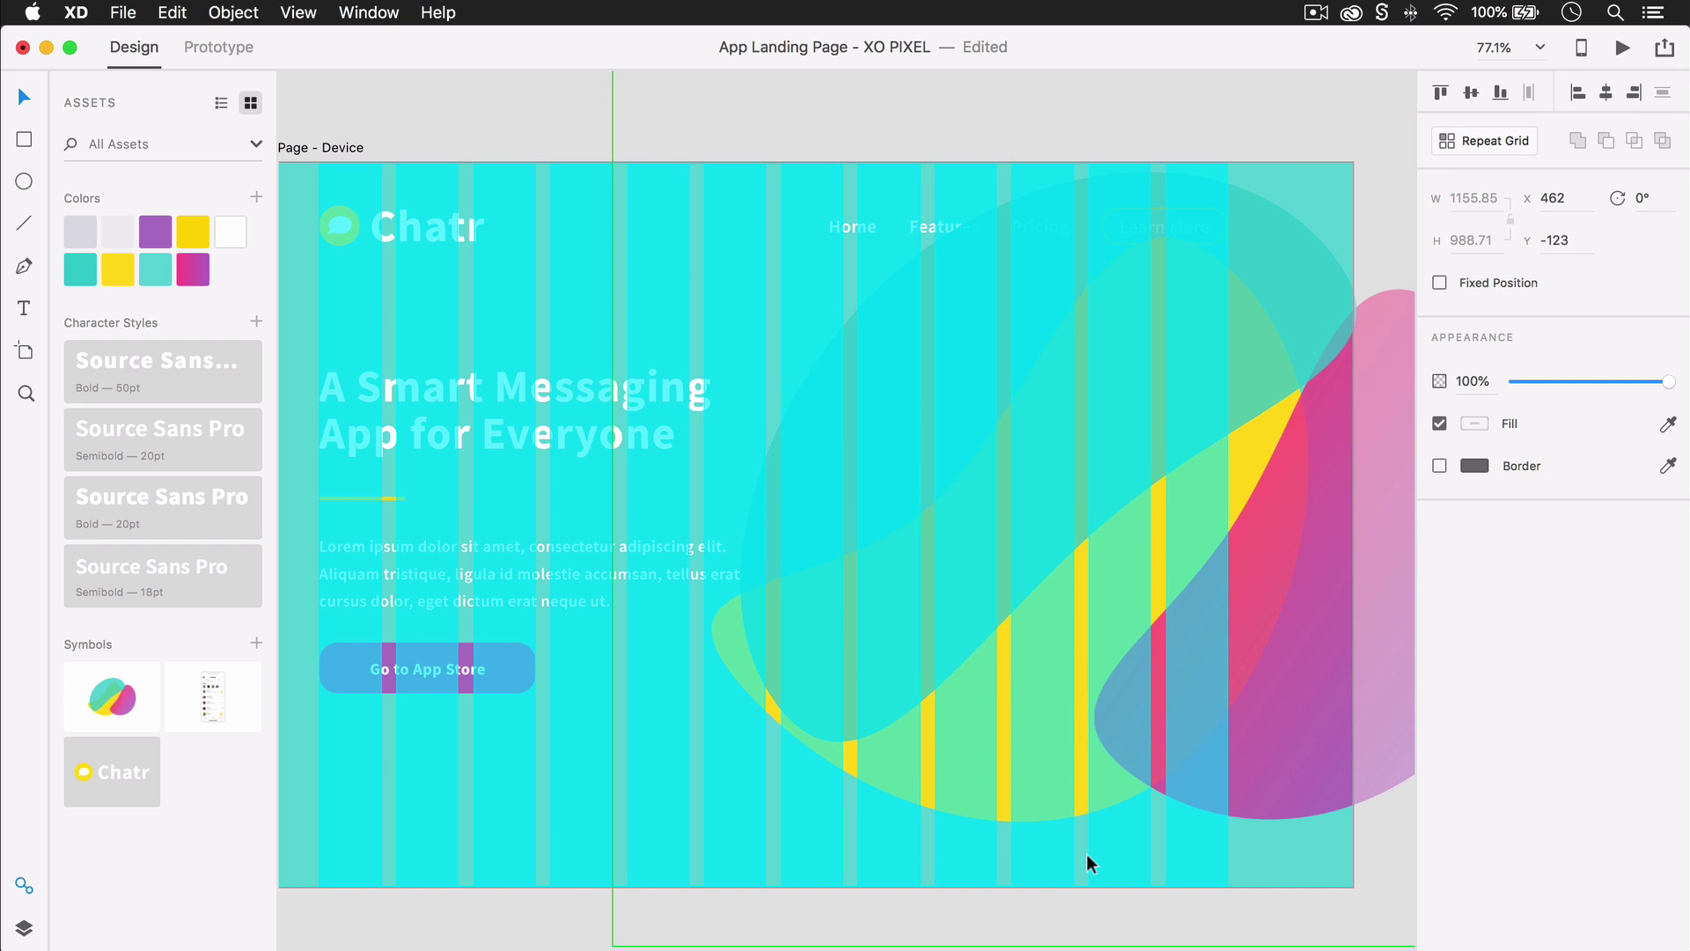
Send the abstract shape to the back, behind the navigation links
left_click(1266, 116)
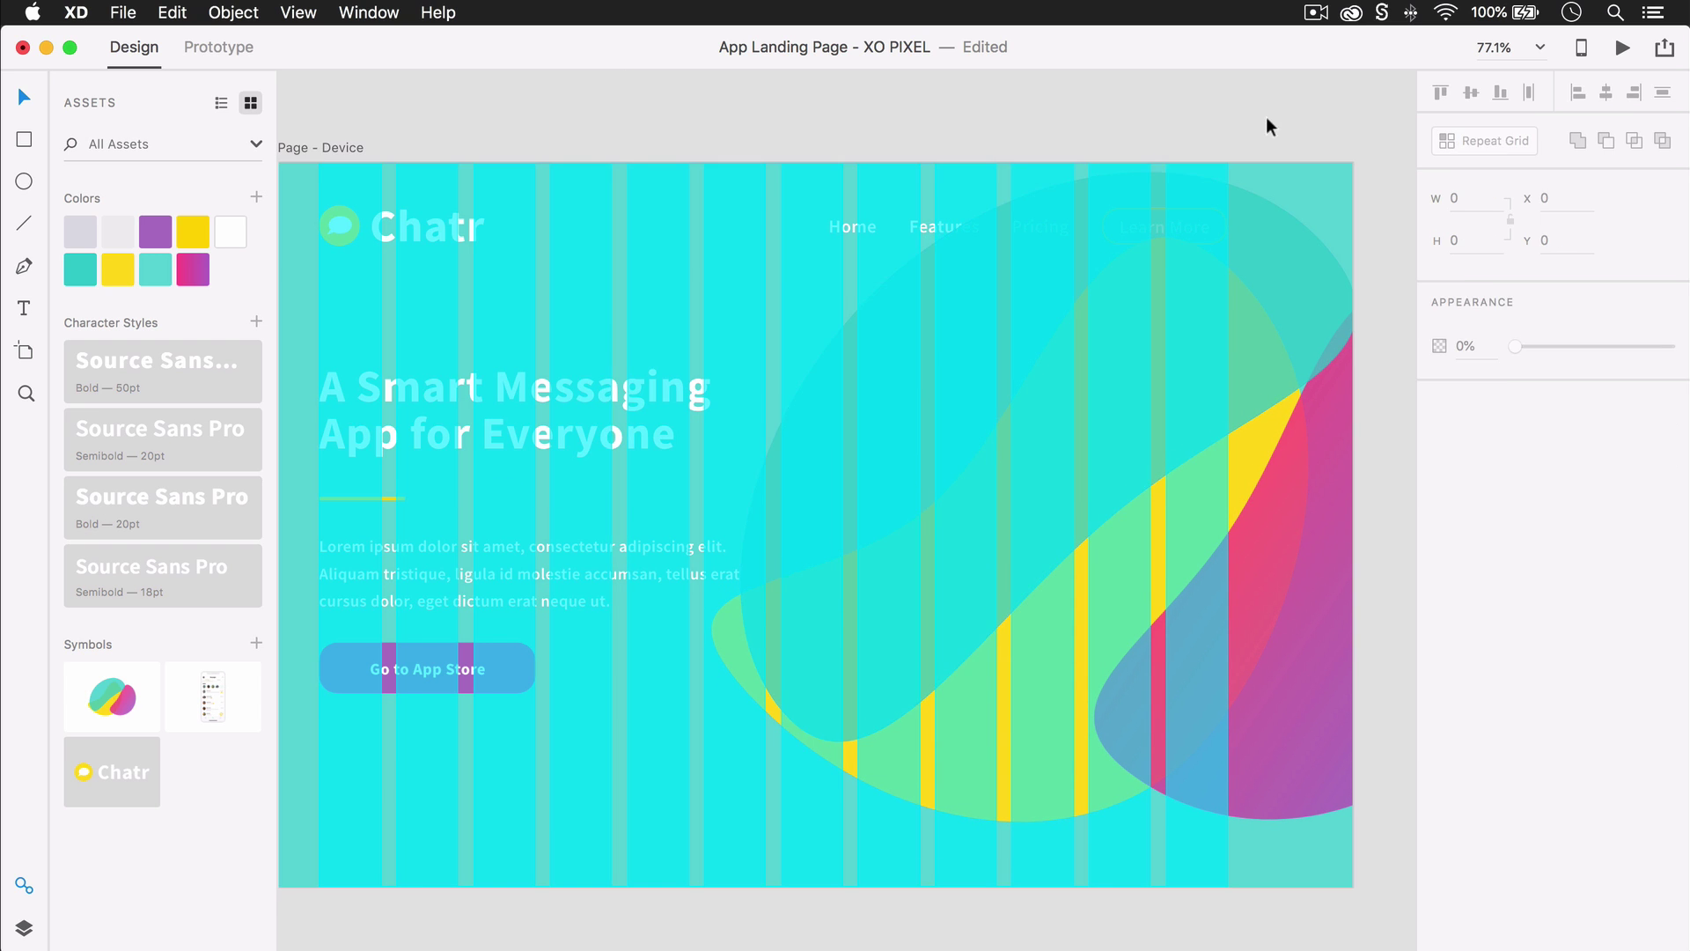
left_click(922, 345)
right_click(924, 350)
left_click(1065, 731)
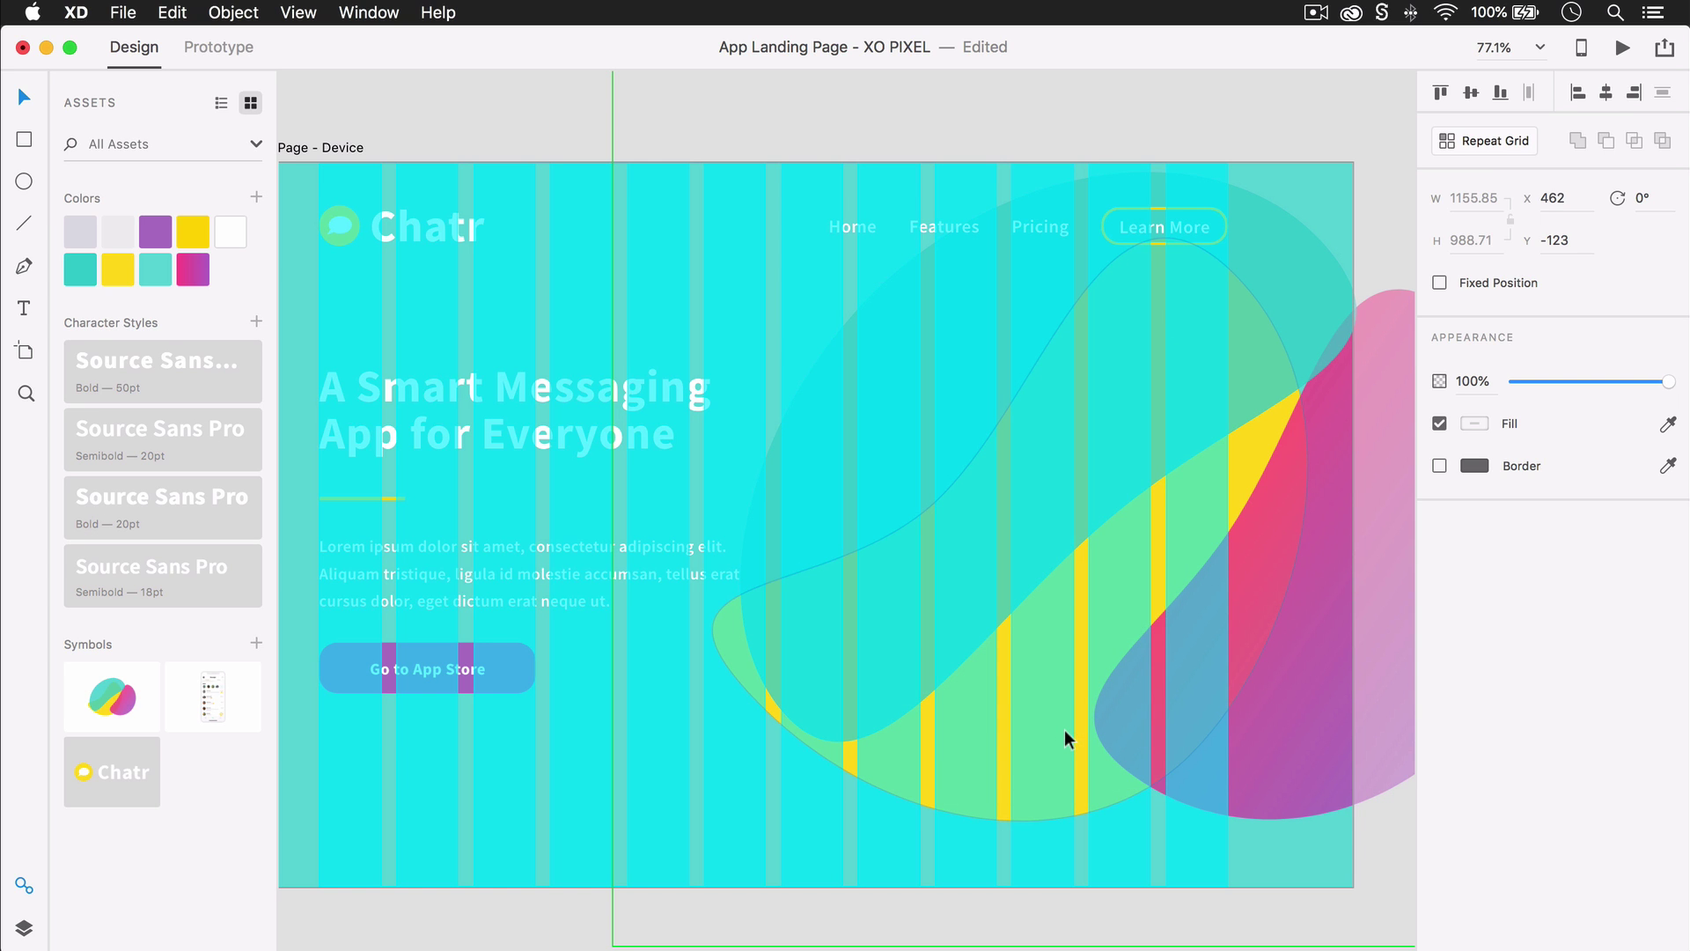
key("Escape")
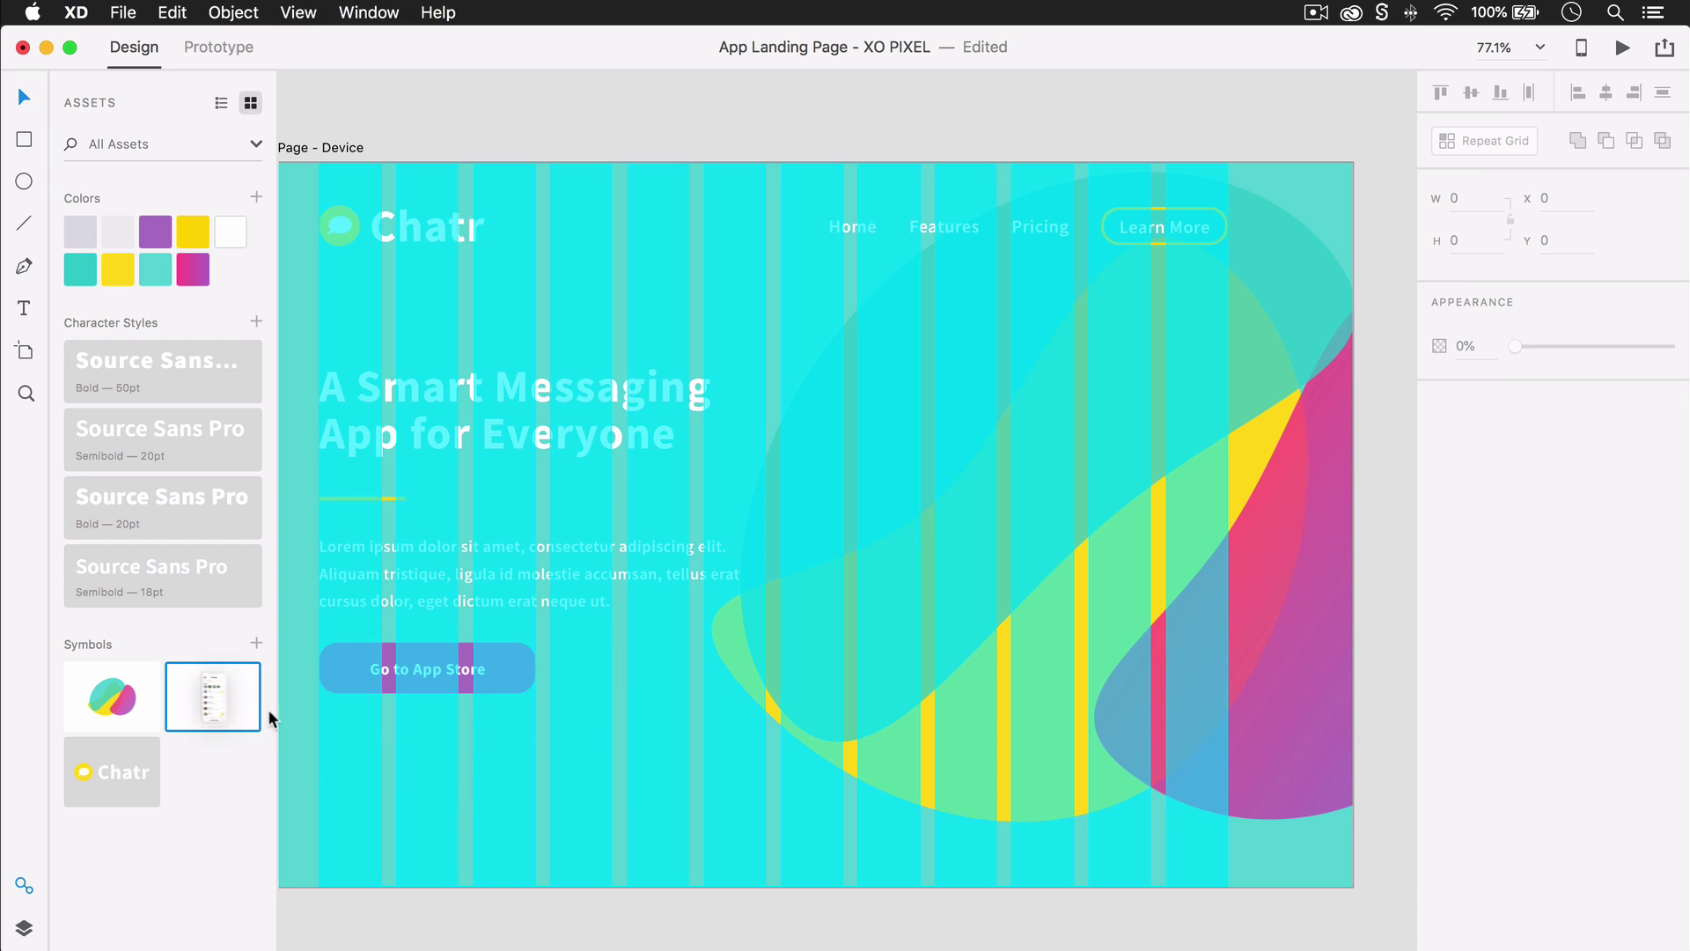
Place the 274.27 × 544.75 Messages phone mockup on the right, over the blob
left_click_drag(255, 709, 1018, 685)
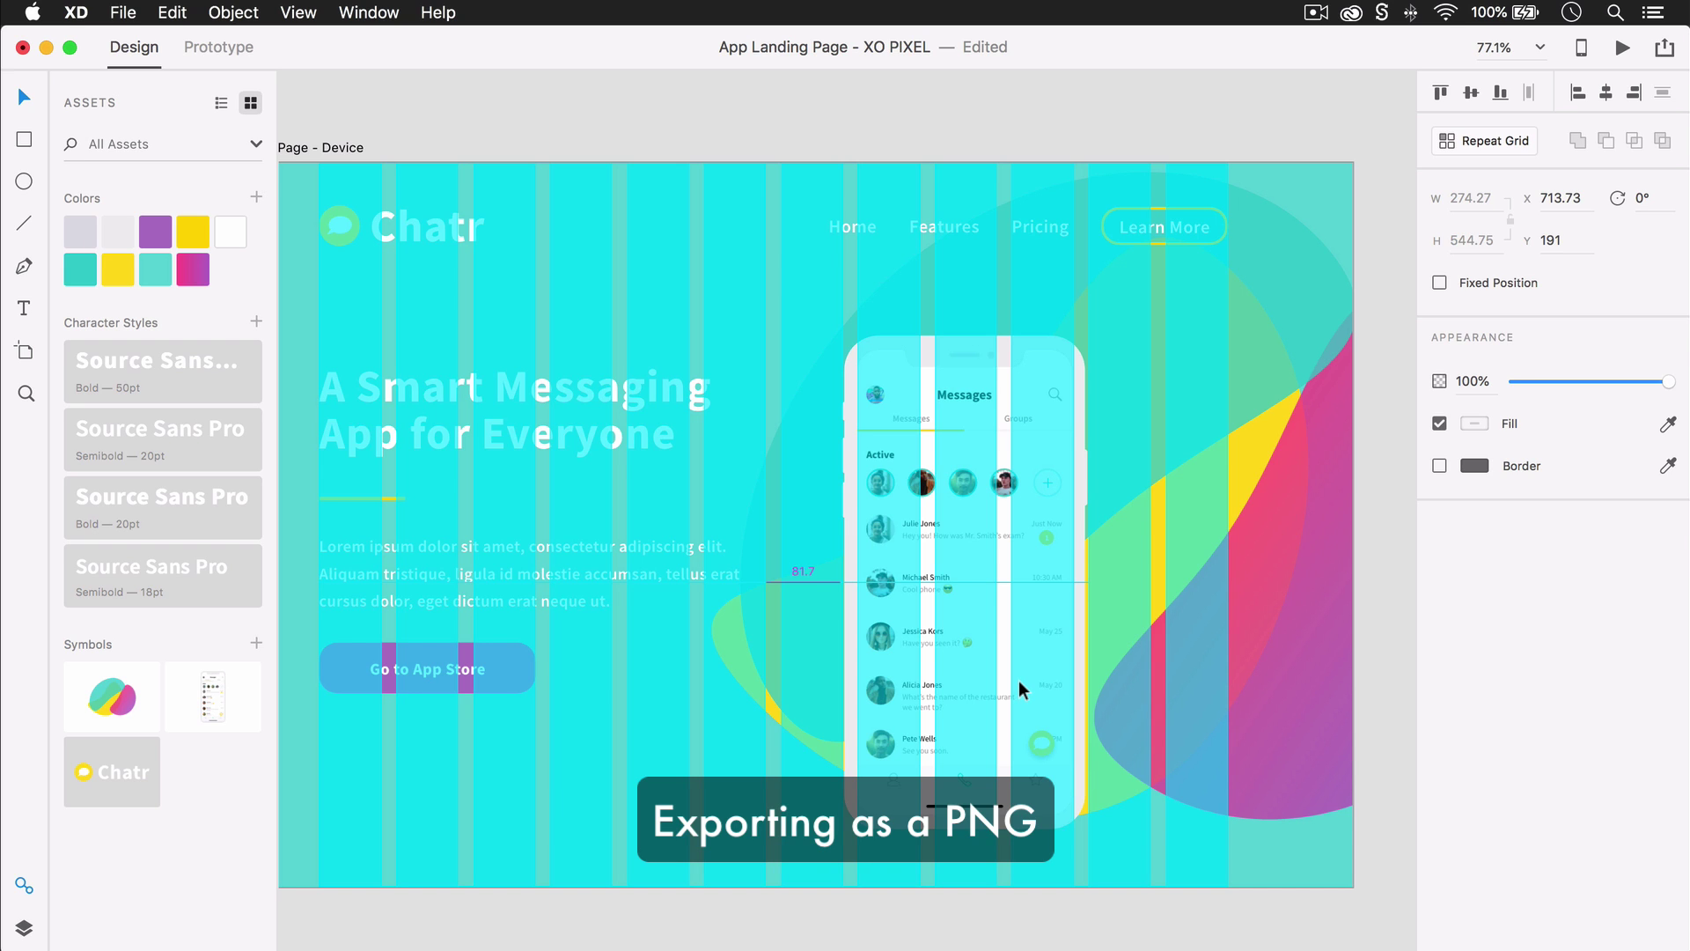
left_click_drag(1017, 679, 1017, 694)
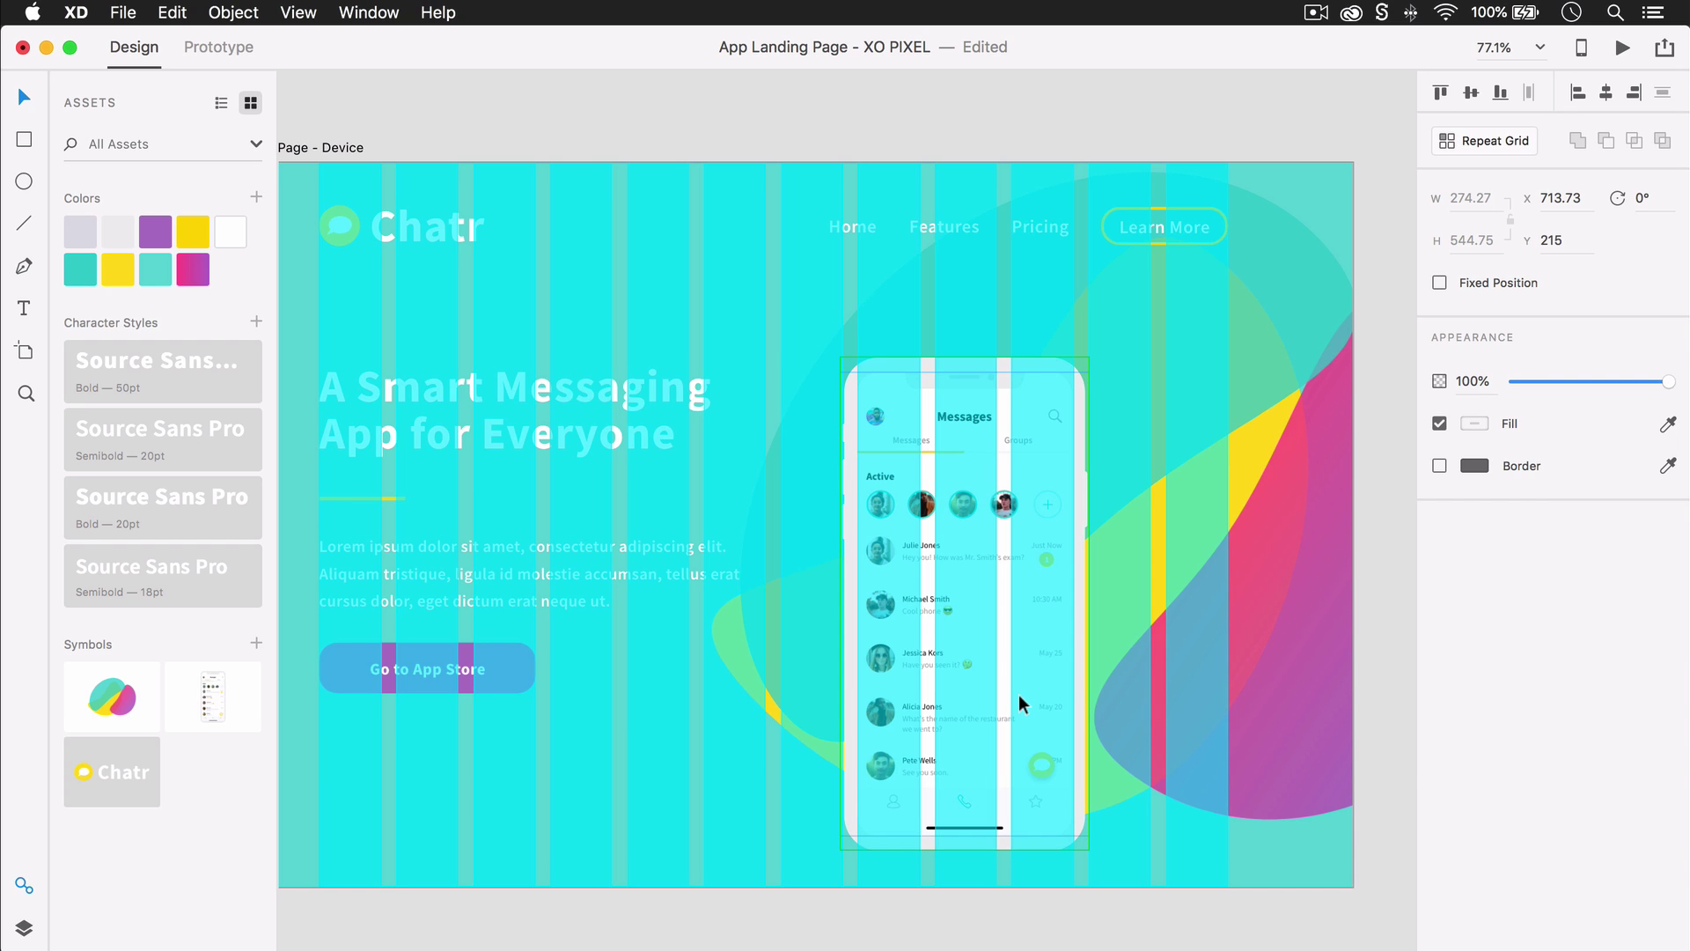
left_click(1369, 862)
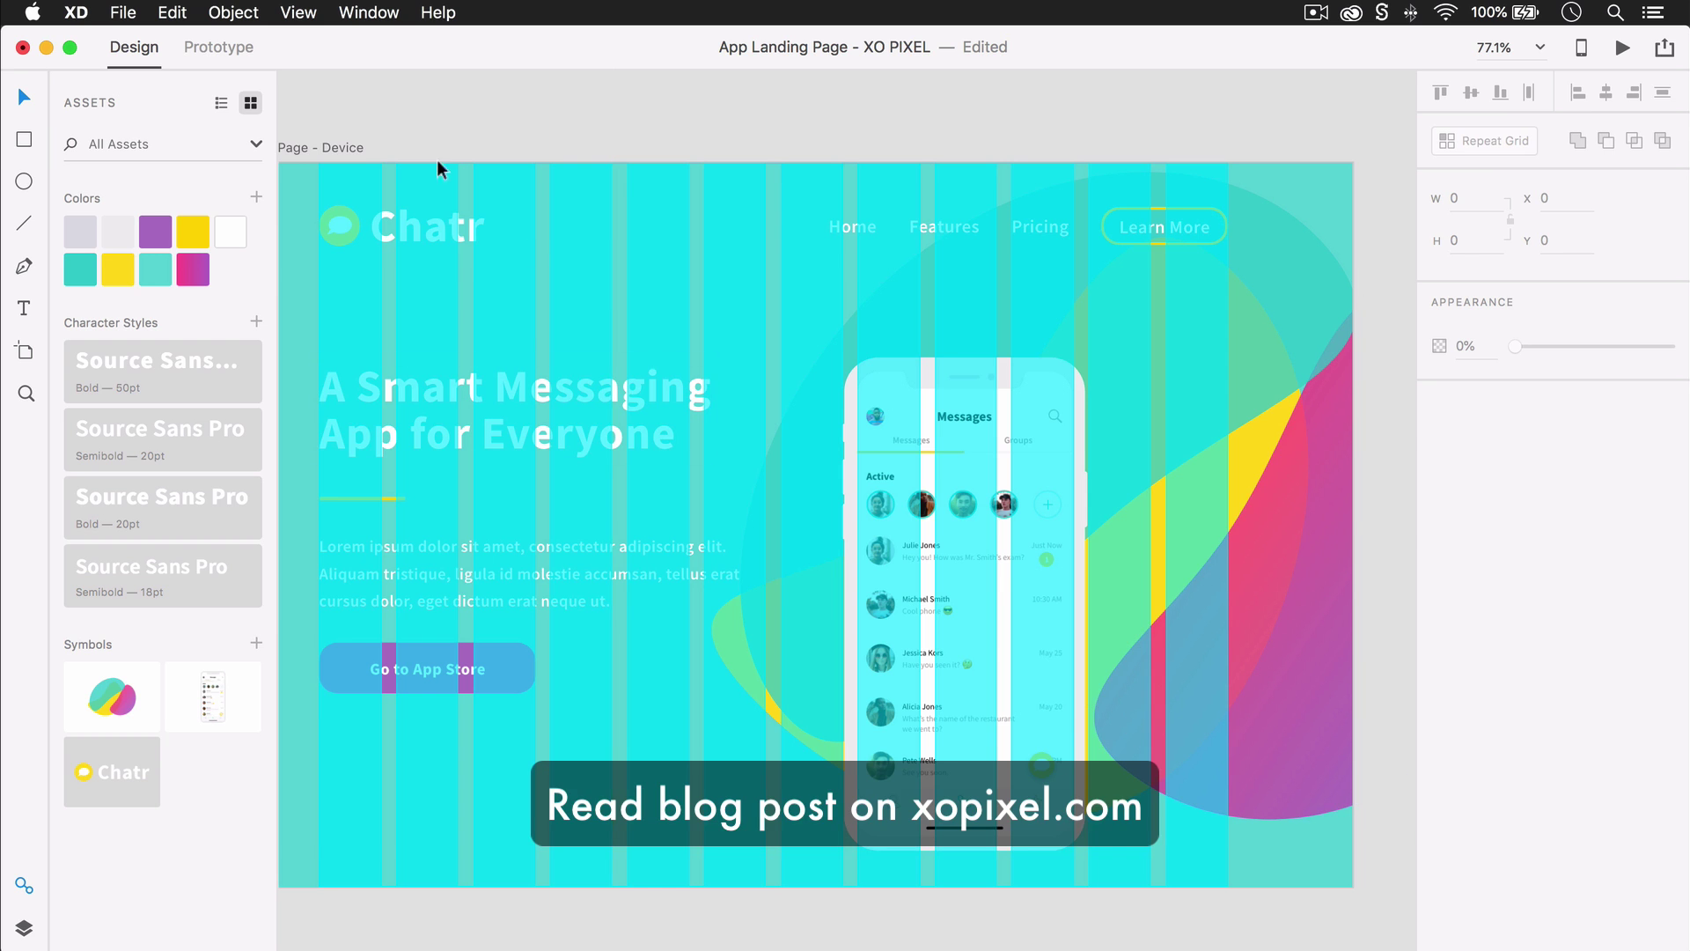
Select the App Landing Page - Device artboard to check its settings, then deselect it
left_click(339, 146)
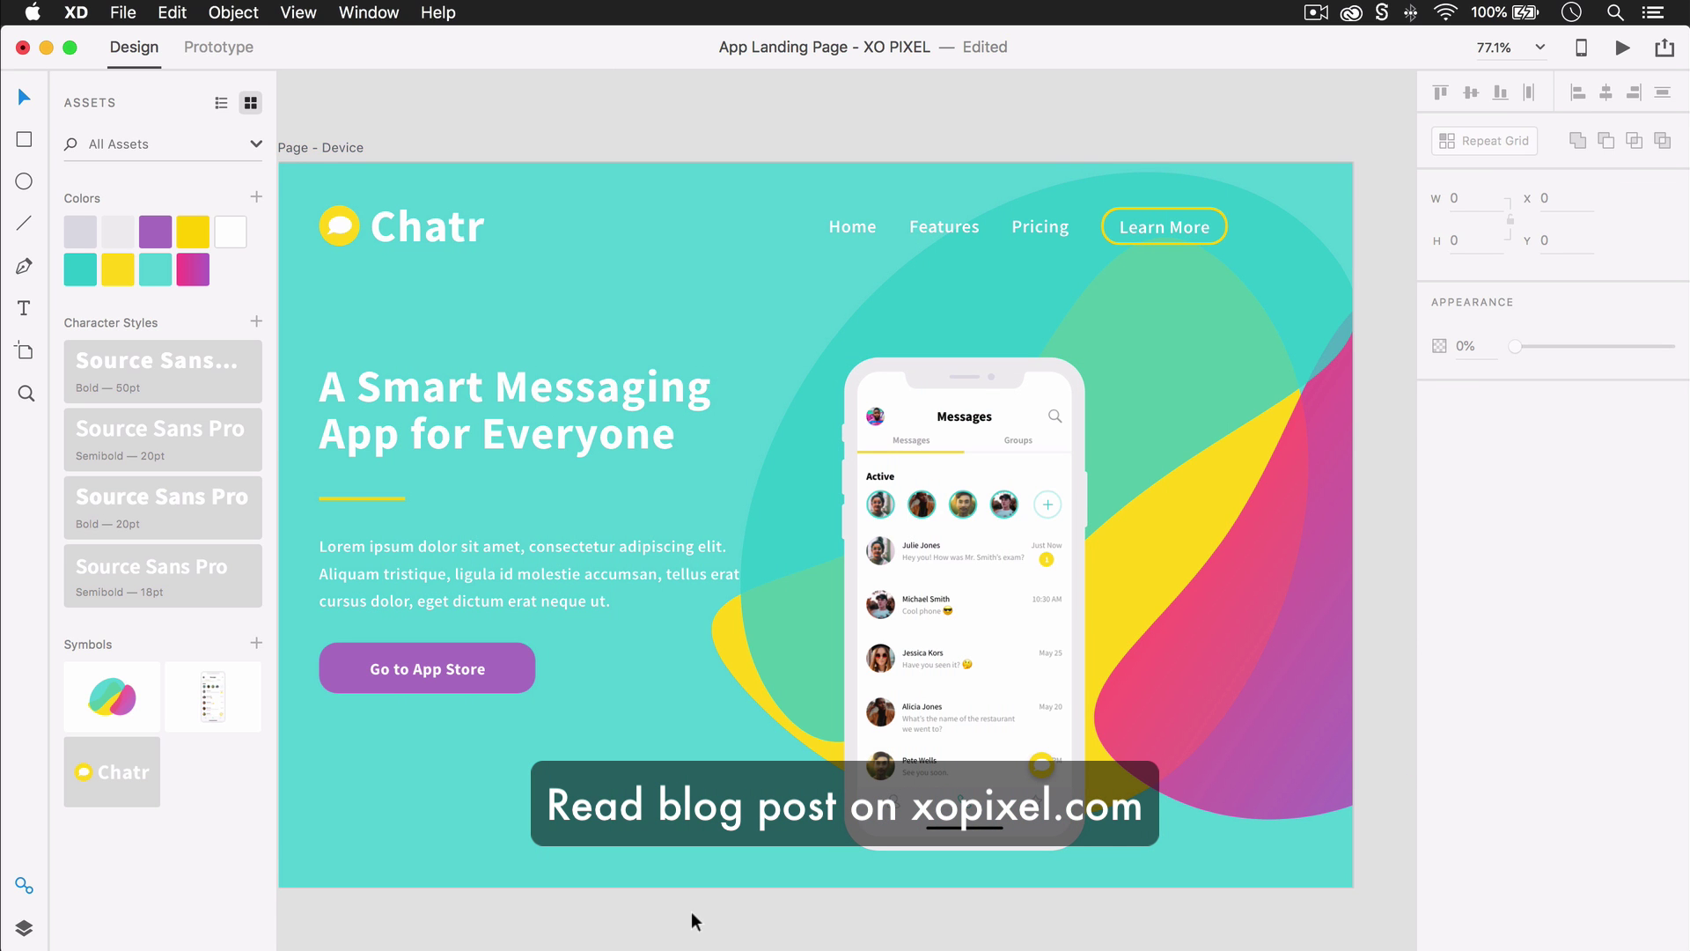
left_click(694, 919)
scroll(694, 919, "left", 2)
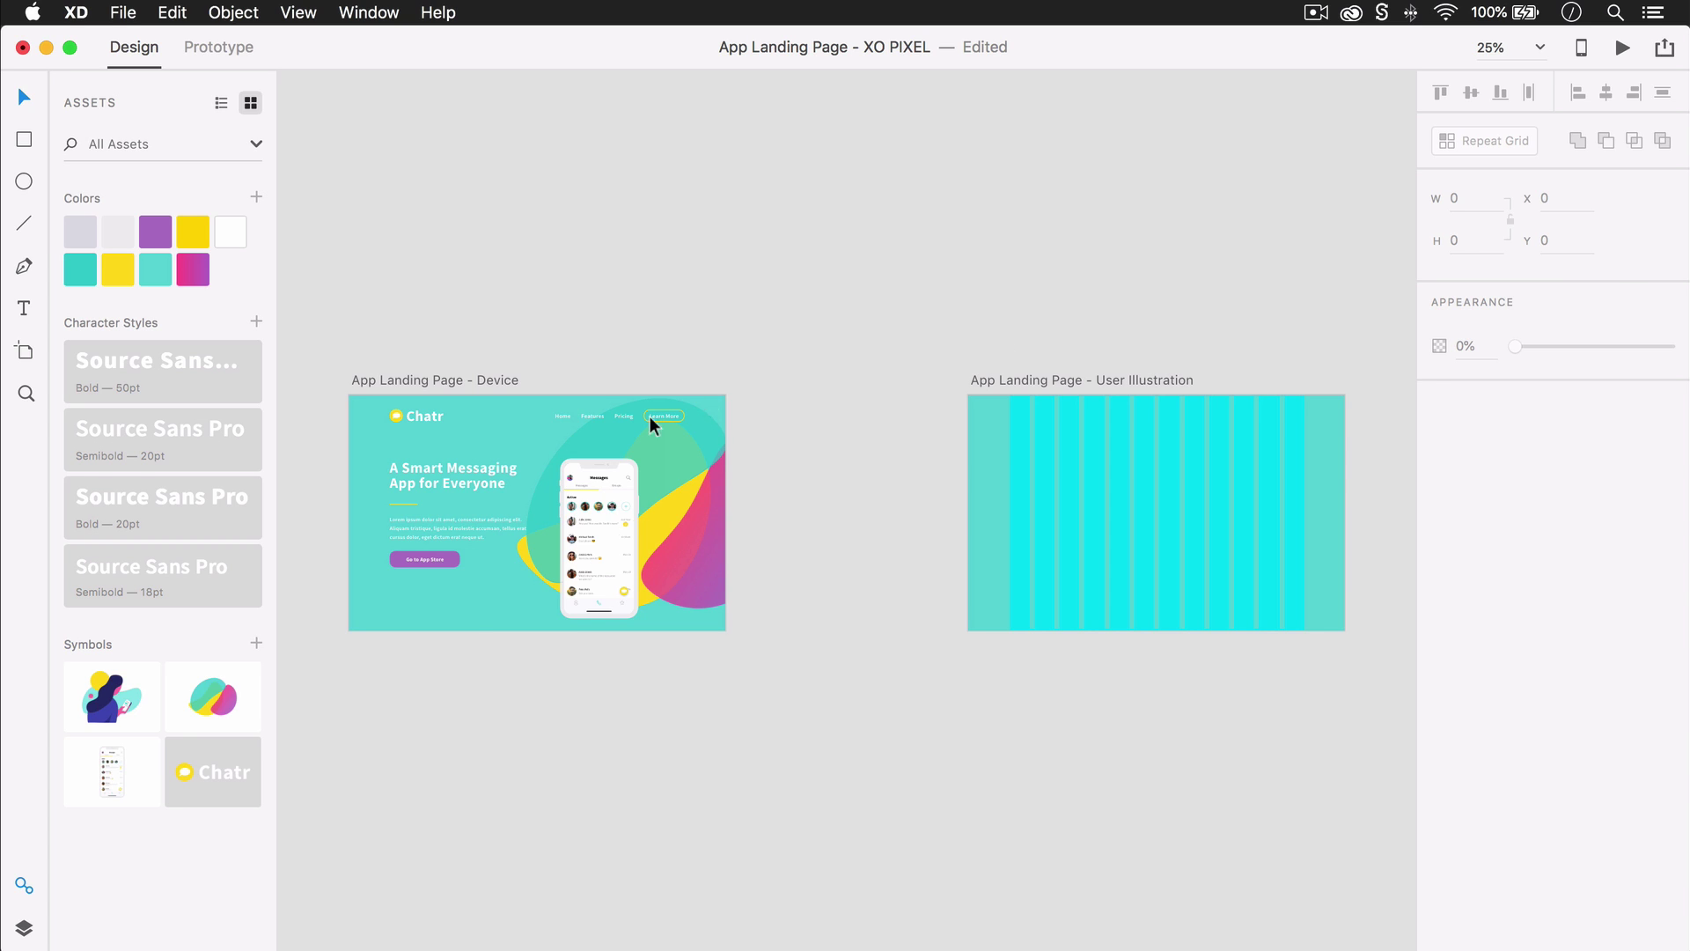
Copy the Device header, headline, paragraph and button into User Illustration. Leave out the blob and phone
left_click(474, 468)
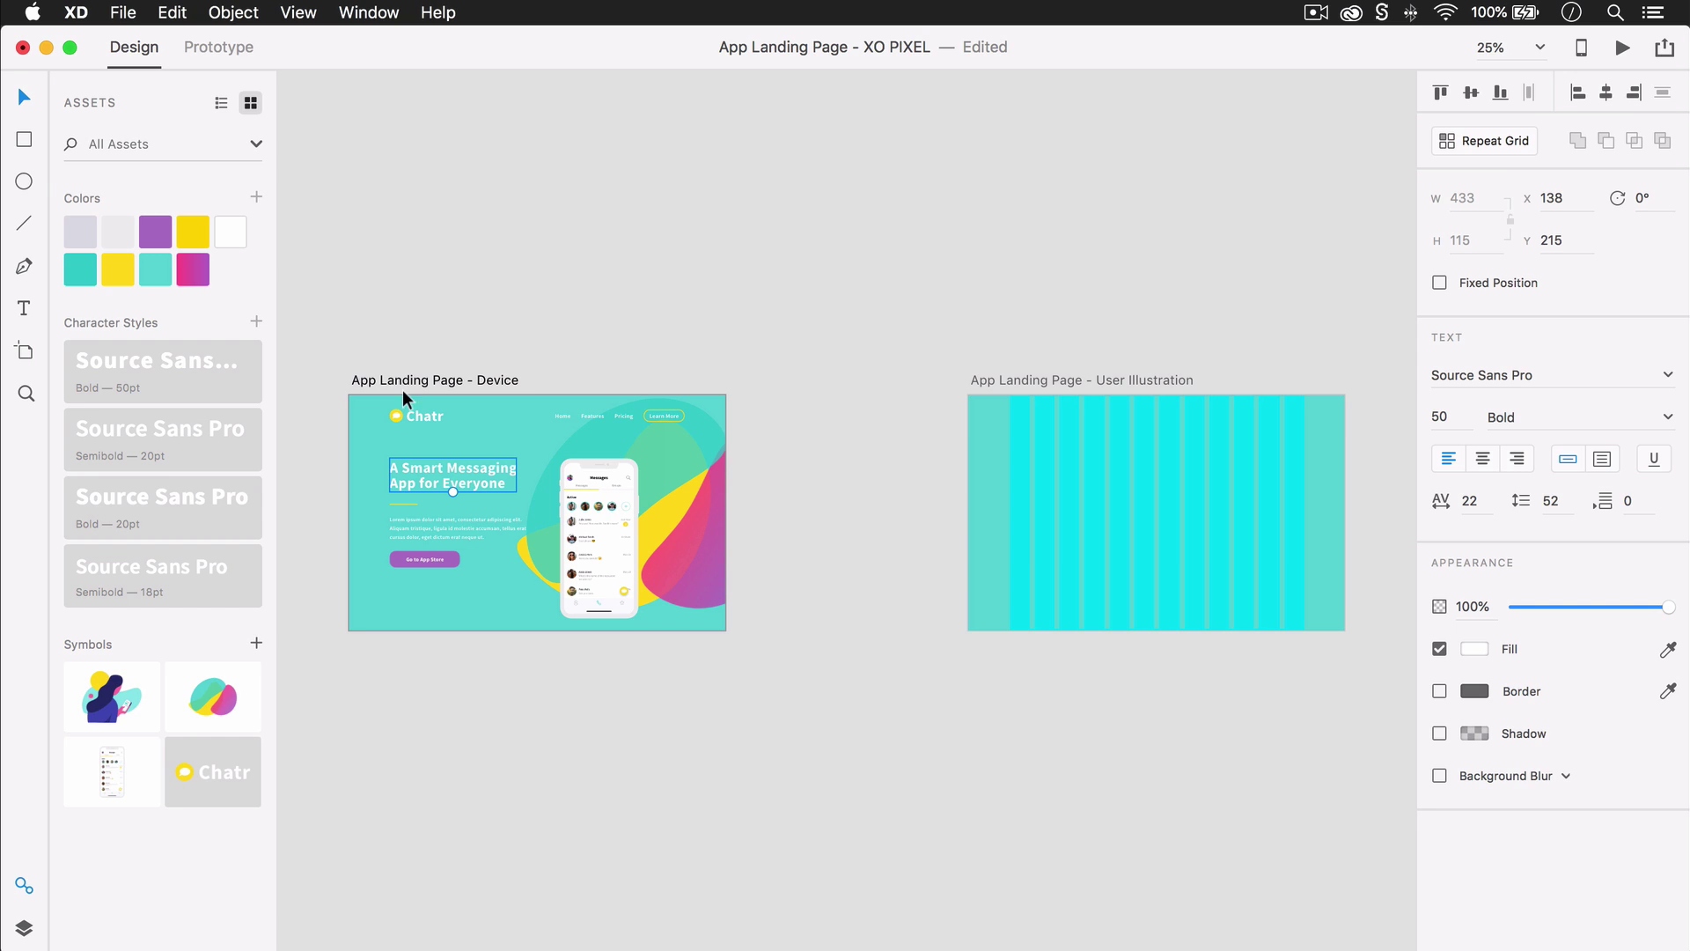
left_click_drag(335, 414, 721, 671)
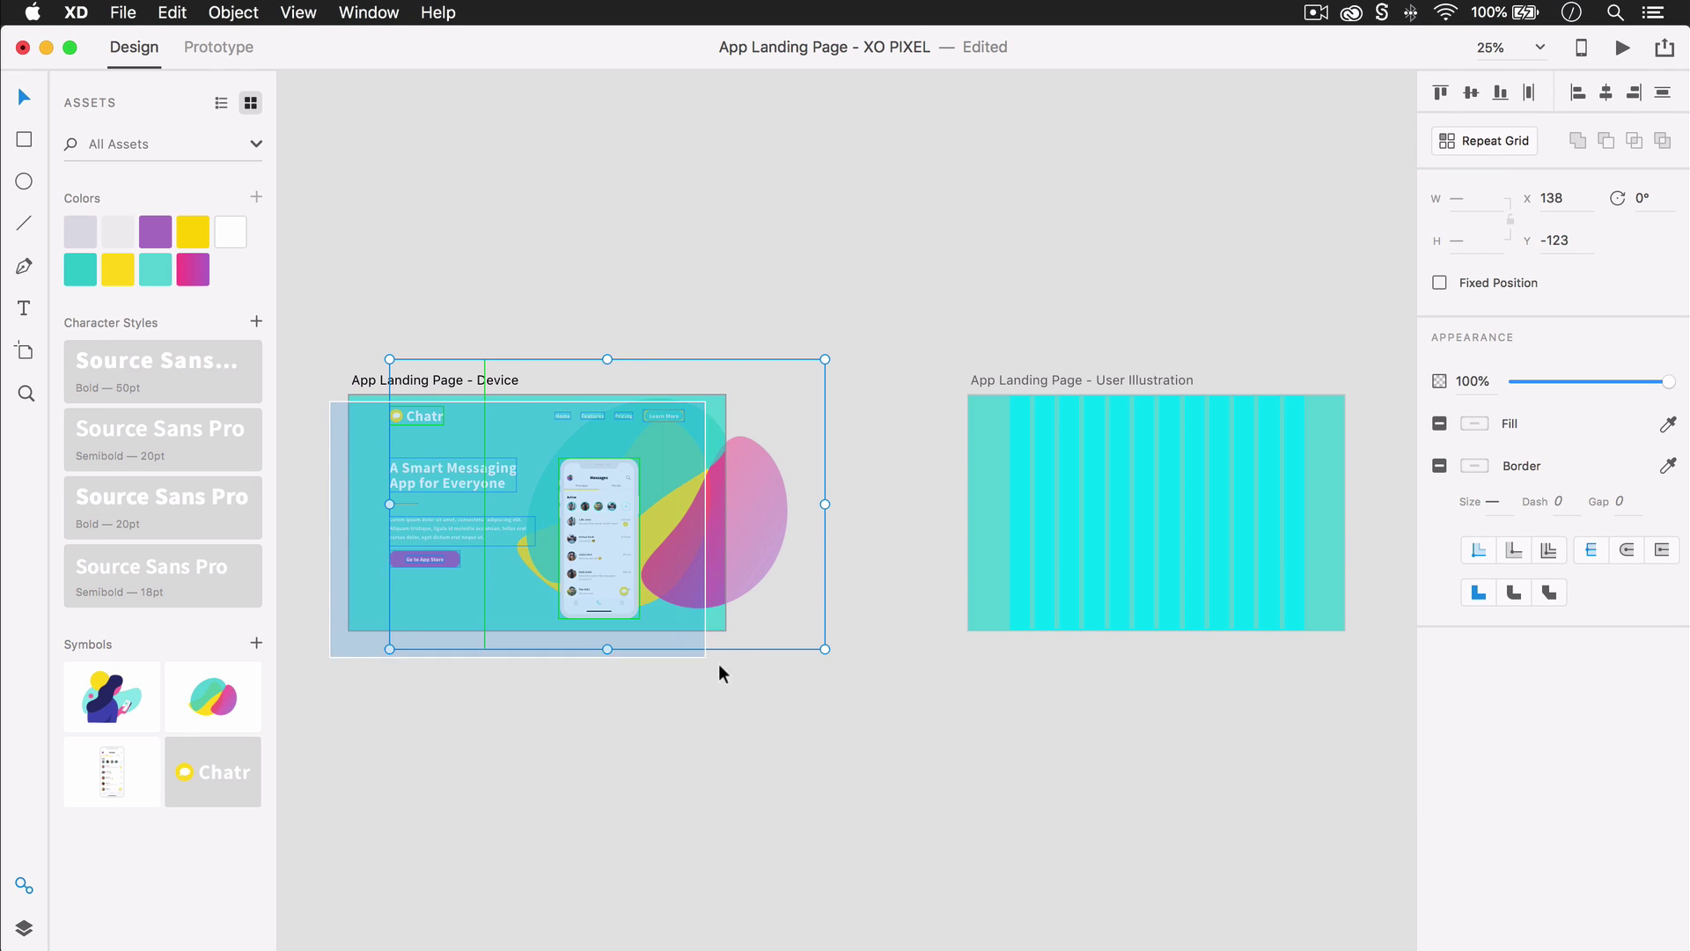
left_click(695, 550, "shift")
left_click(626, 529, "shift")
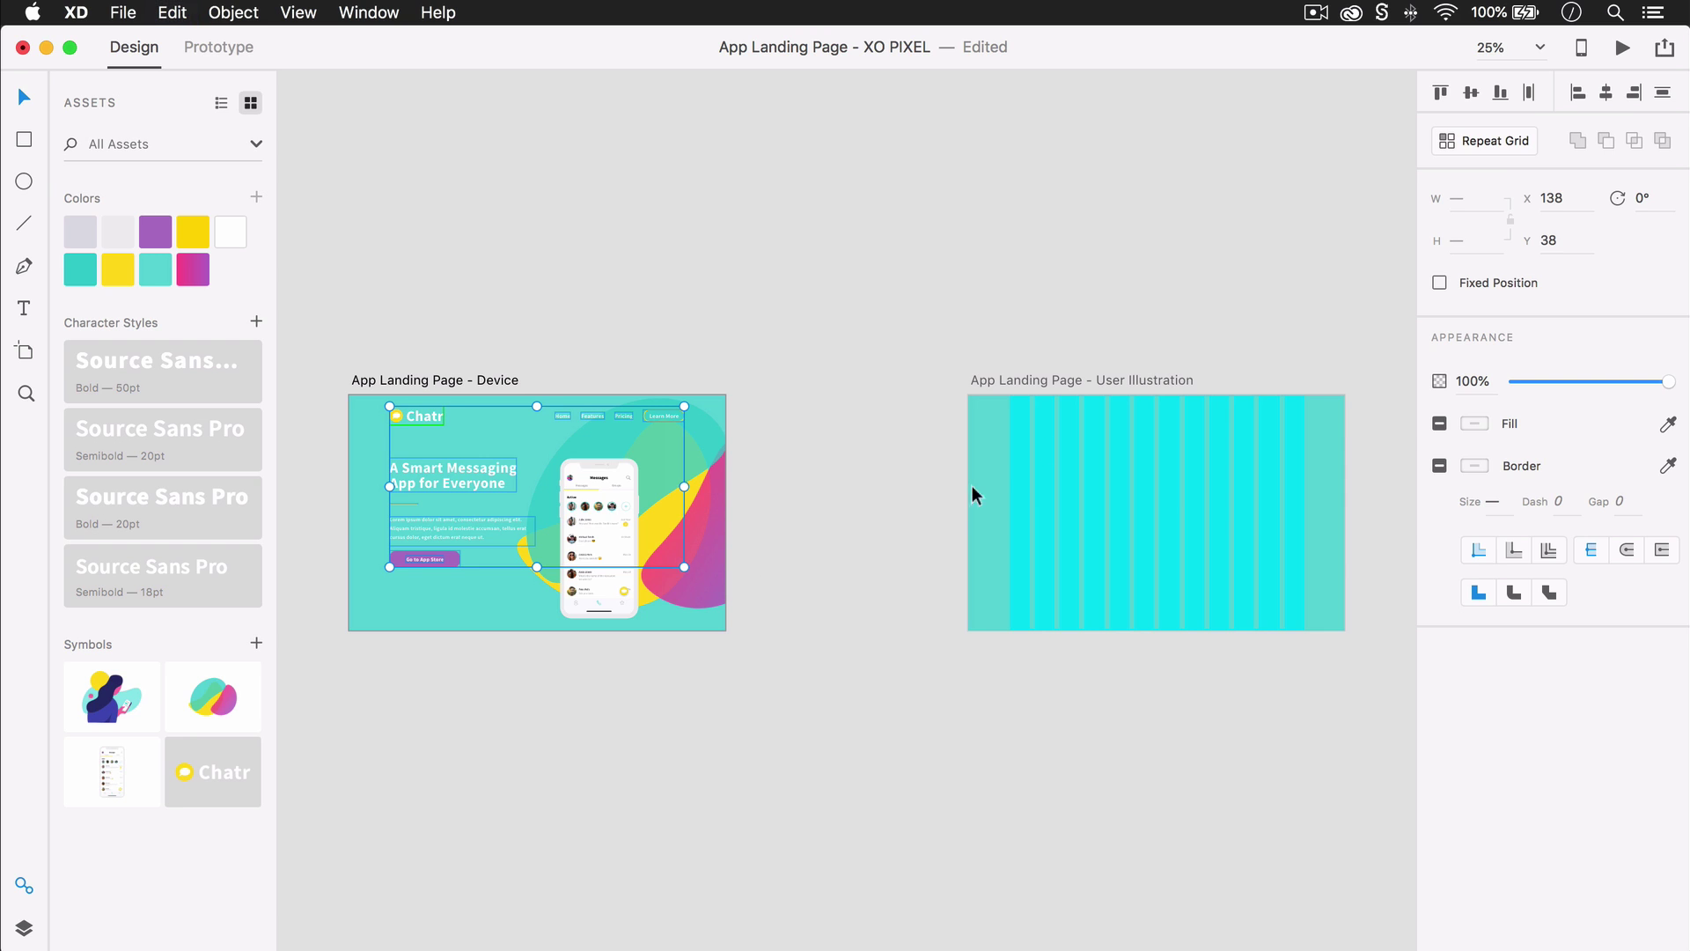
left_click(1077, 377)
key("super+v")
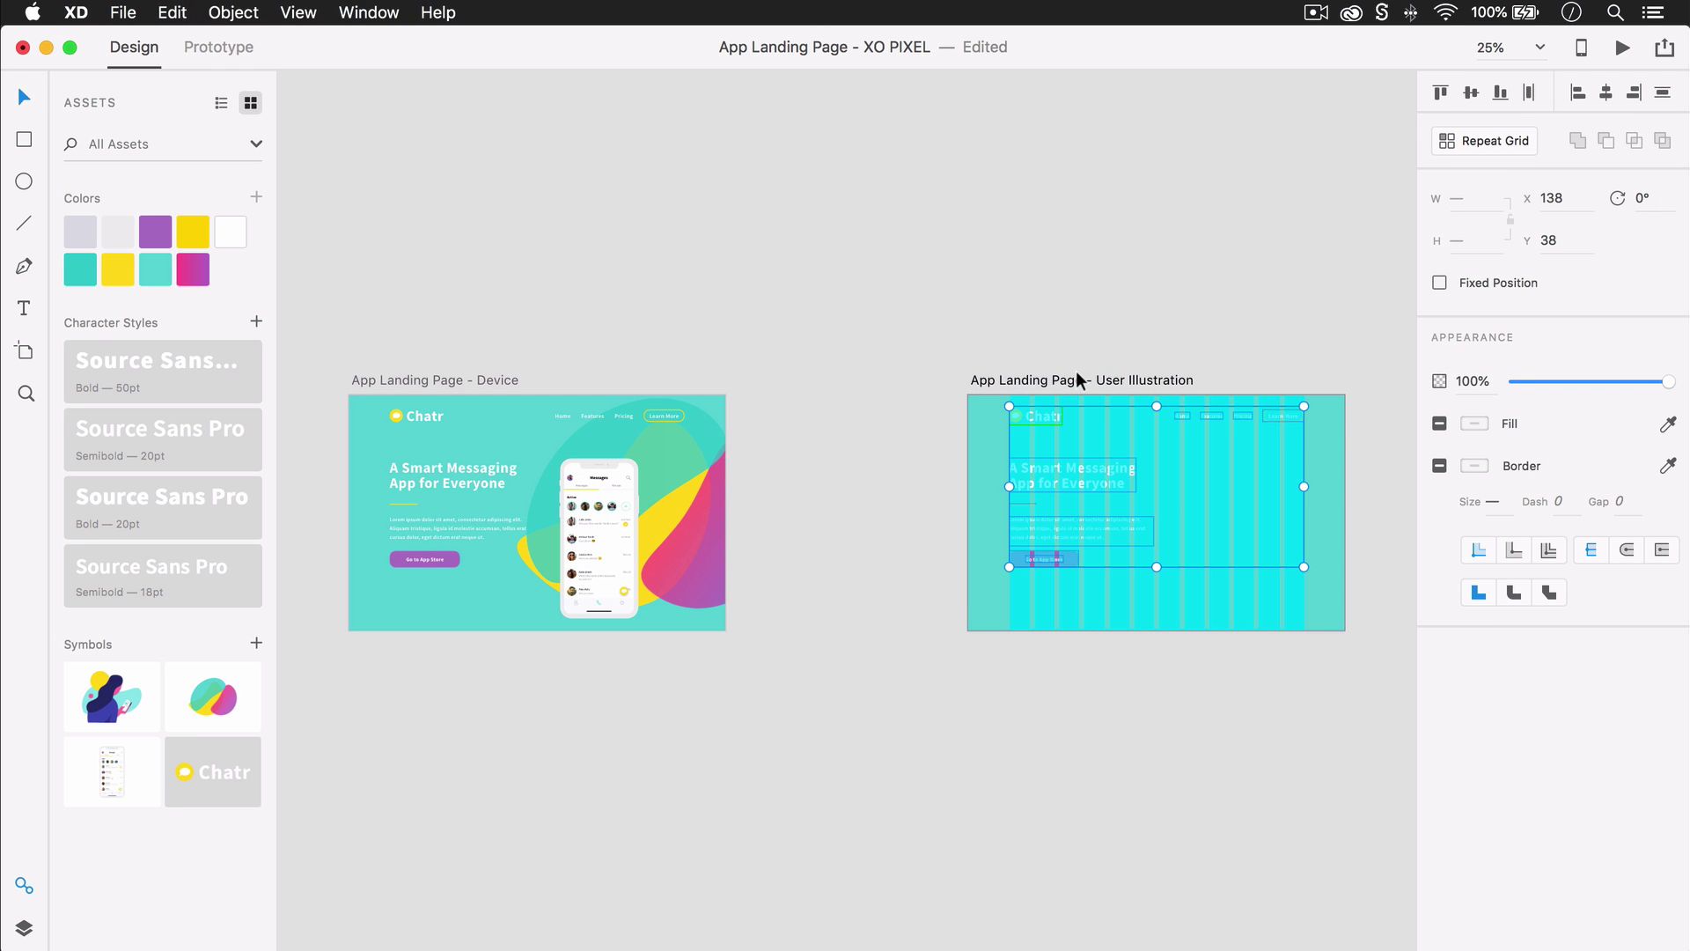
left_click(1133, 345)
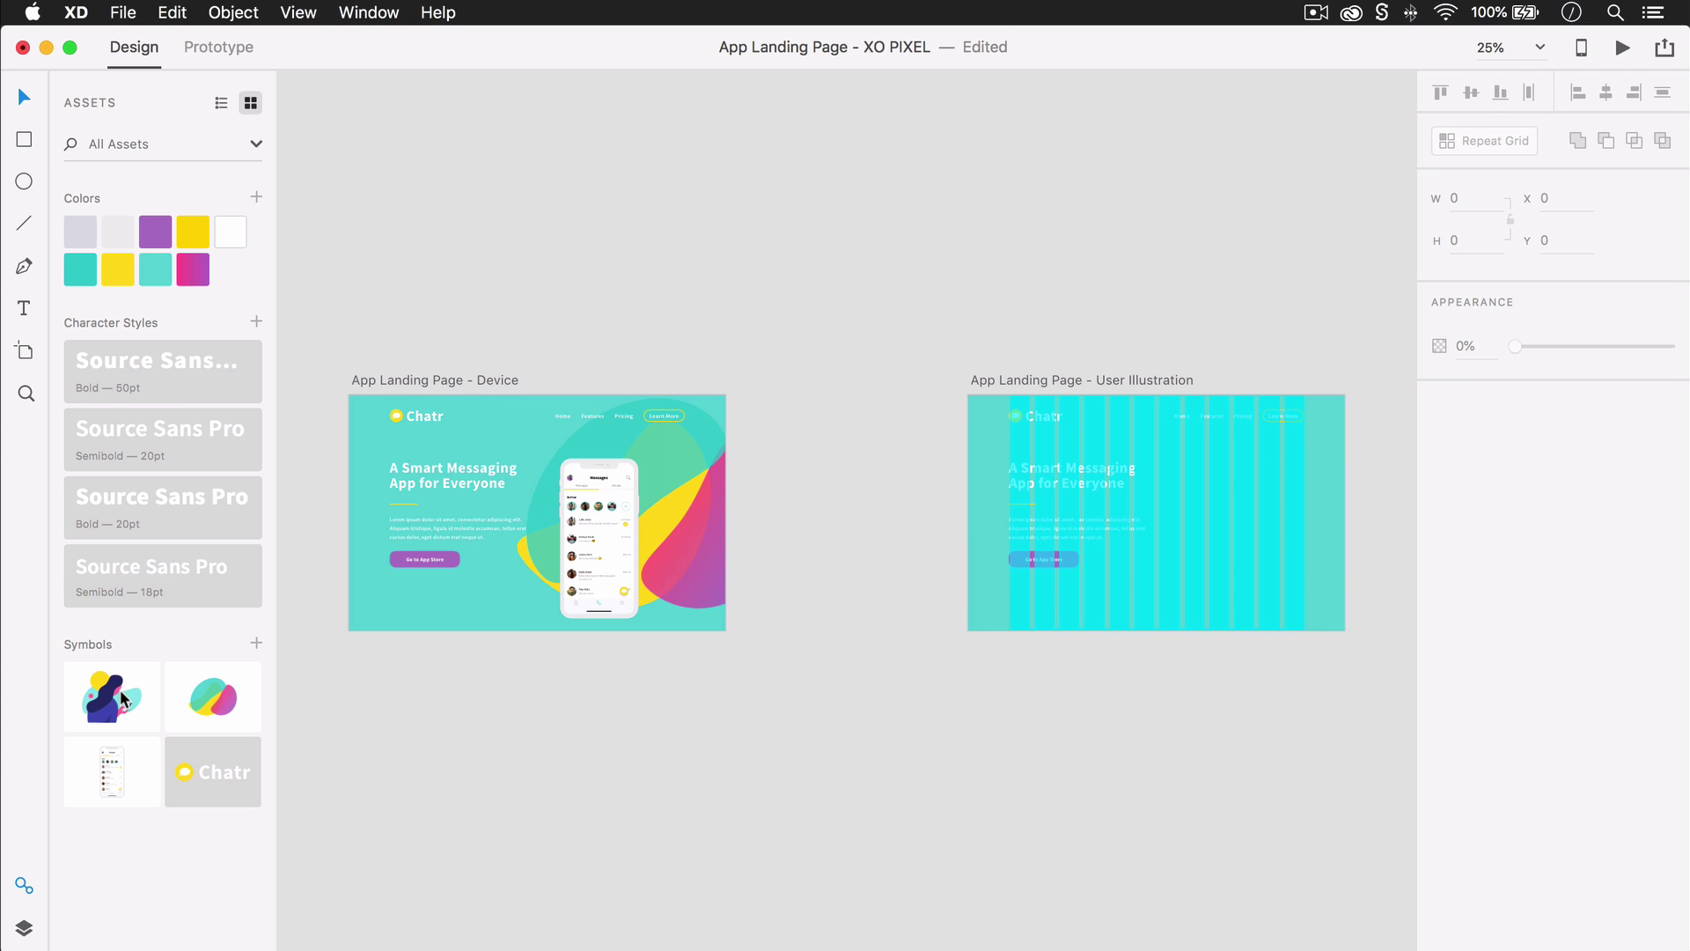
Place the woman-with-phone illustration on the User Illustration artboard's right half
scroll(1248, 357, "up", 5)
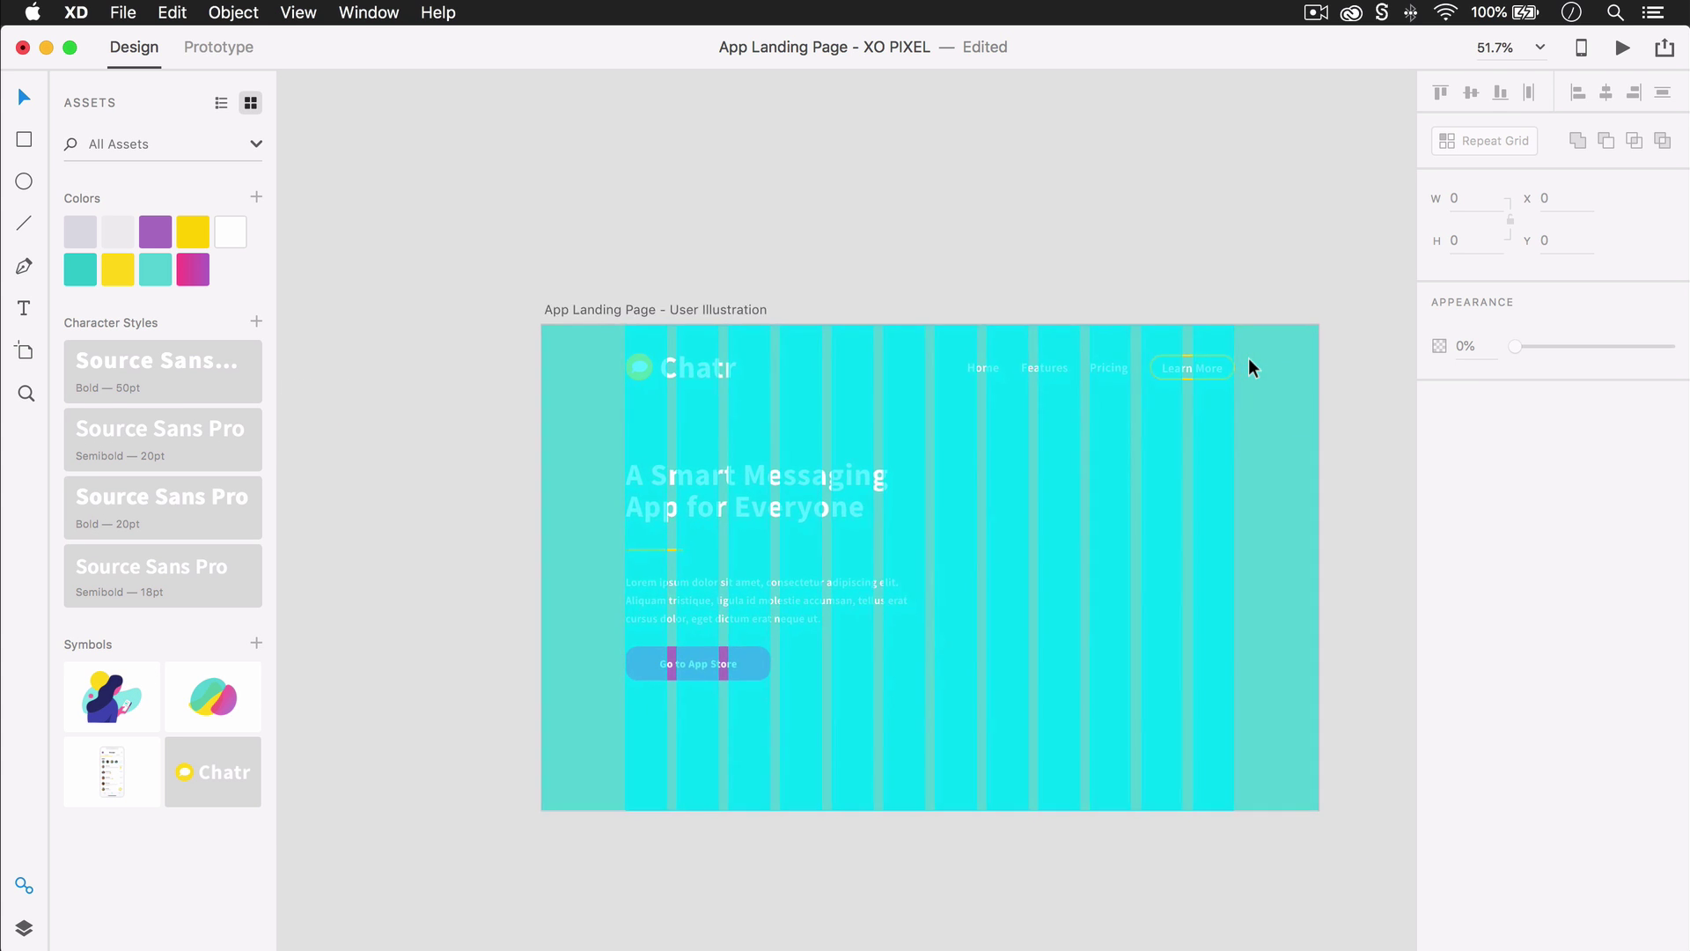
scroll(1249, 368, "up", 3)
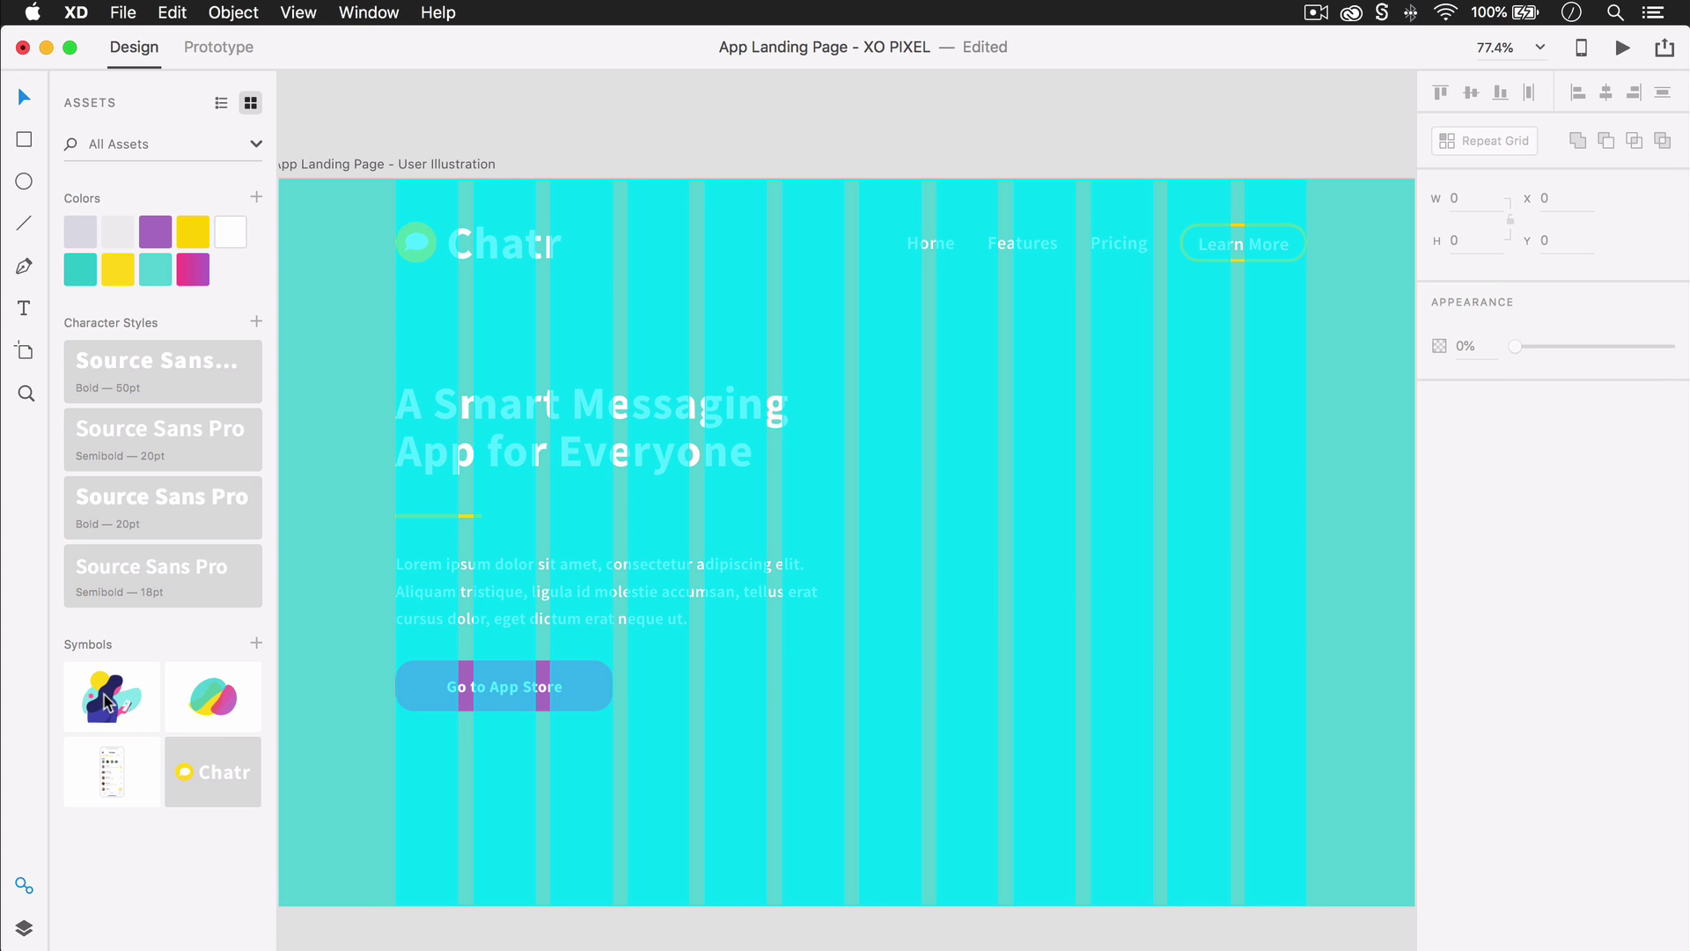
left_click_drag(110, 700, 1070, 610)
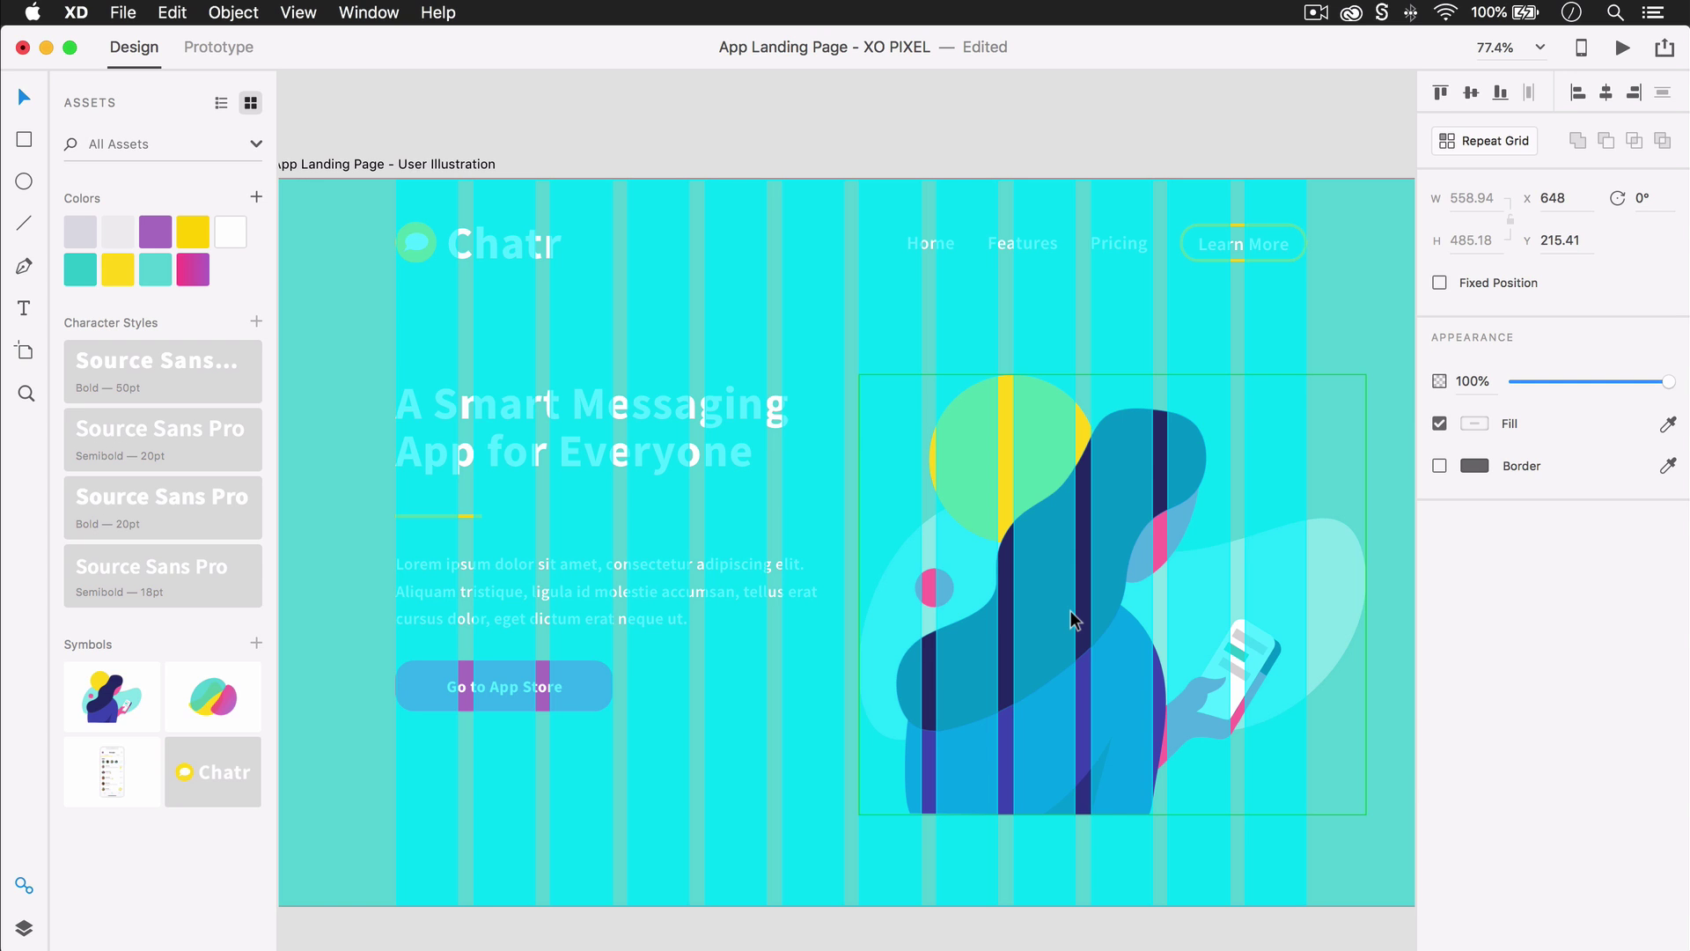
left_click(924, 936)
Hide the column layout grid on the User Illustration artboard
left_click(457, 164)
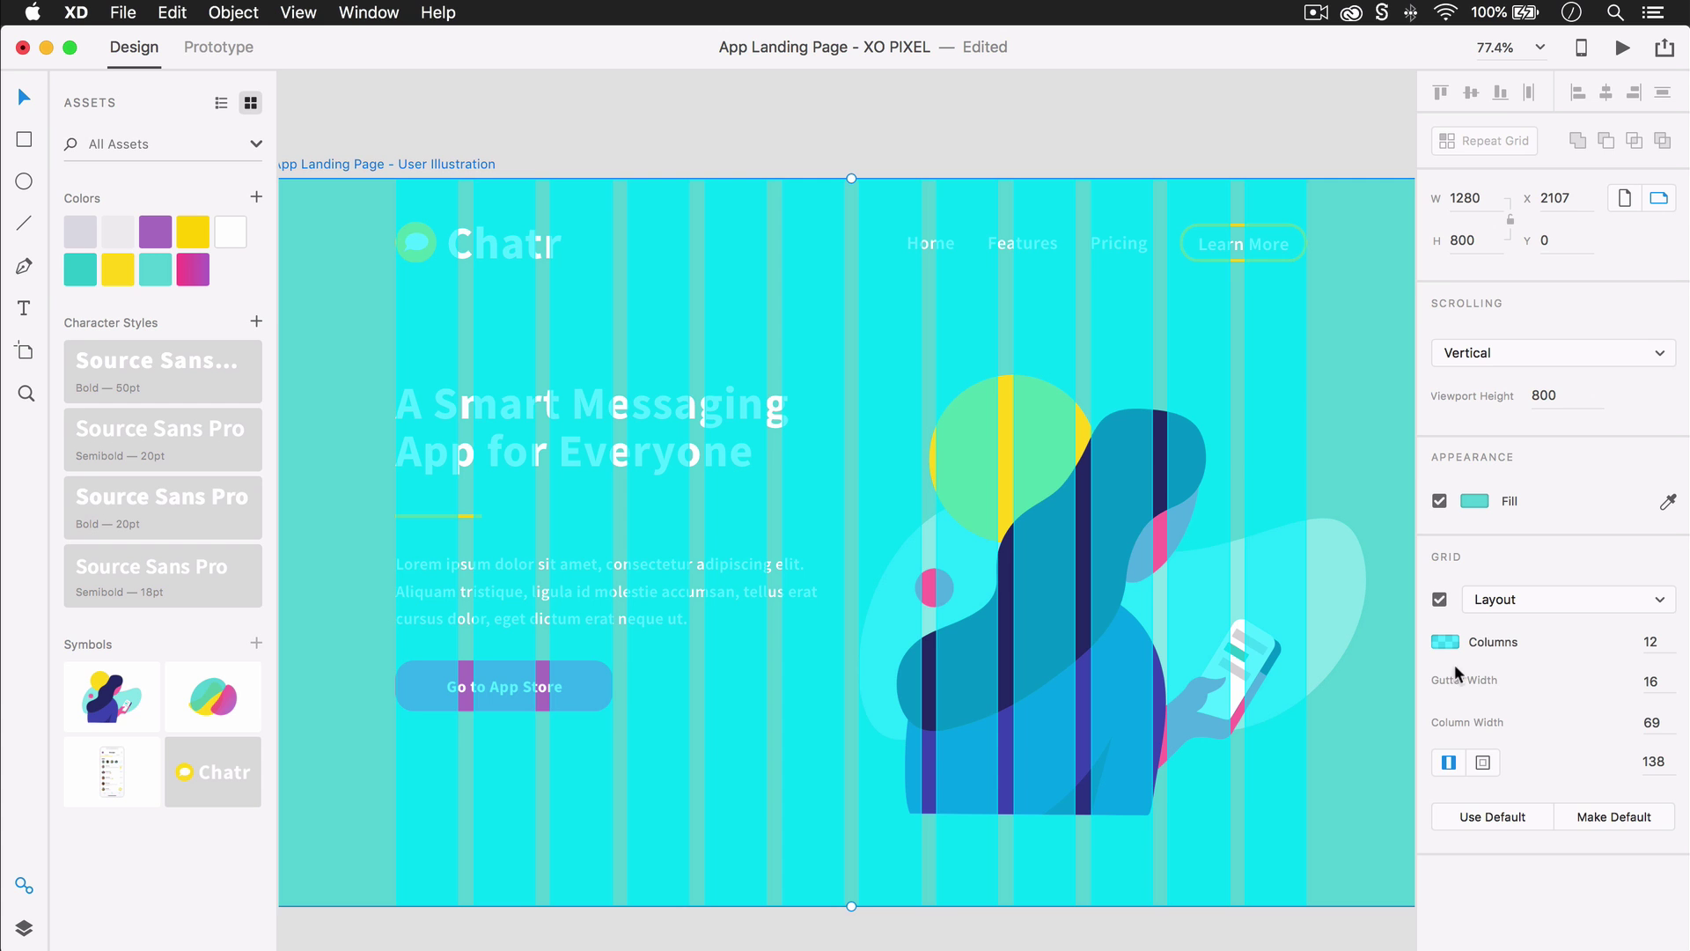
left_click(1439, 600)
left_click(1098, 947)
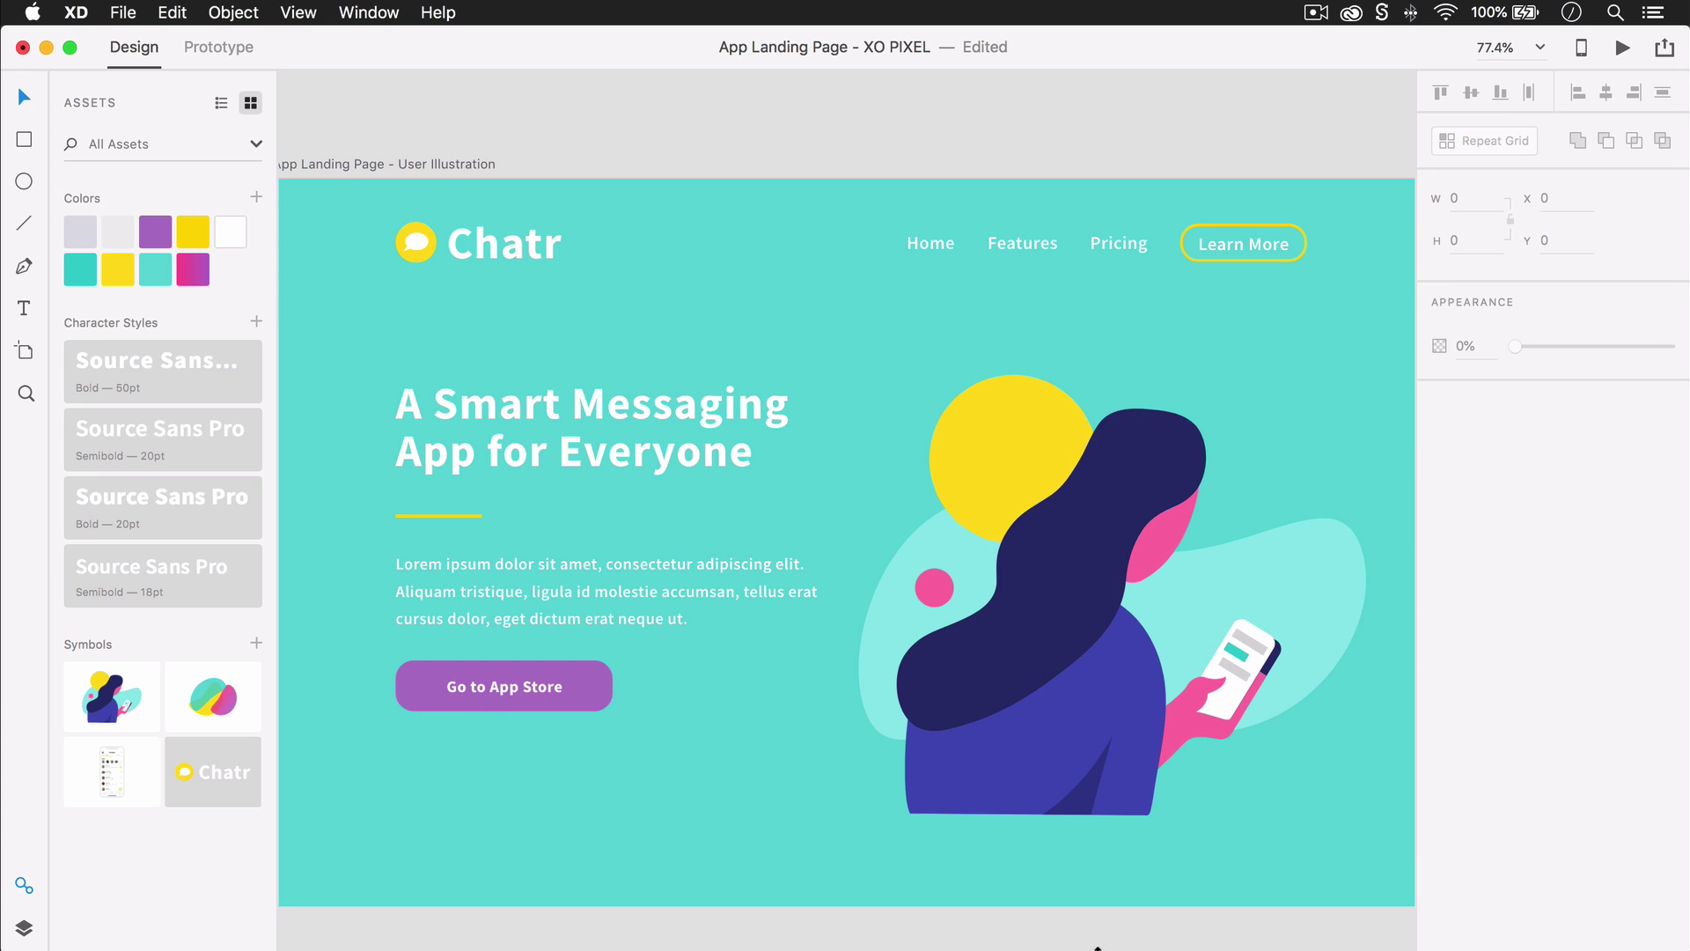
Zoom out to view both finished landing-page artboards
scroll(1069, 850, "down", 3)
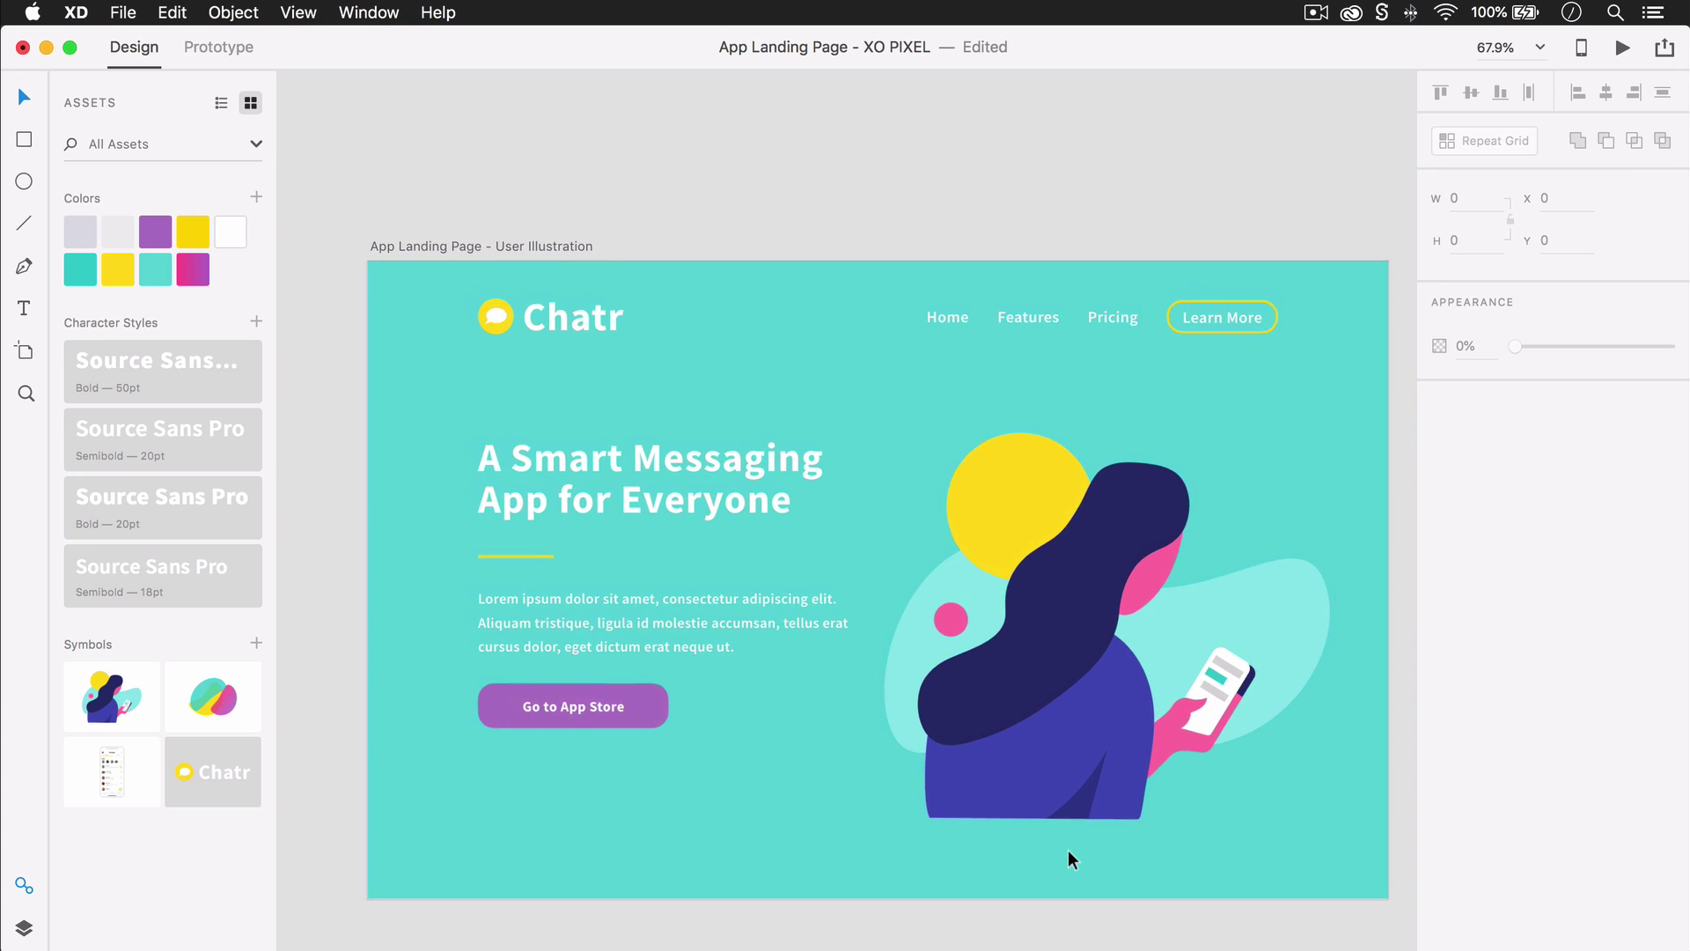
scroll(1068, 848, "down", 1)
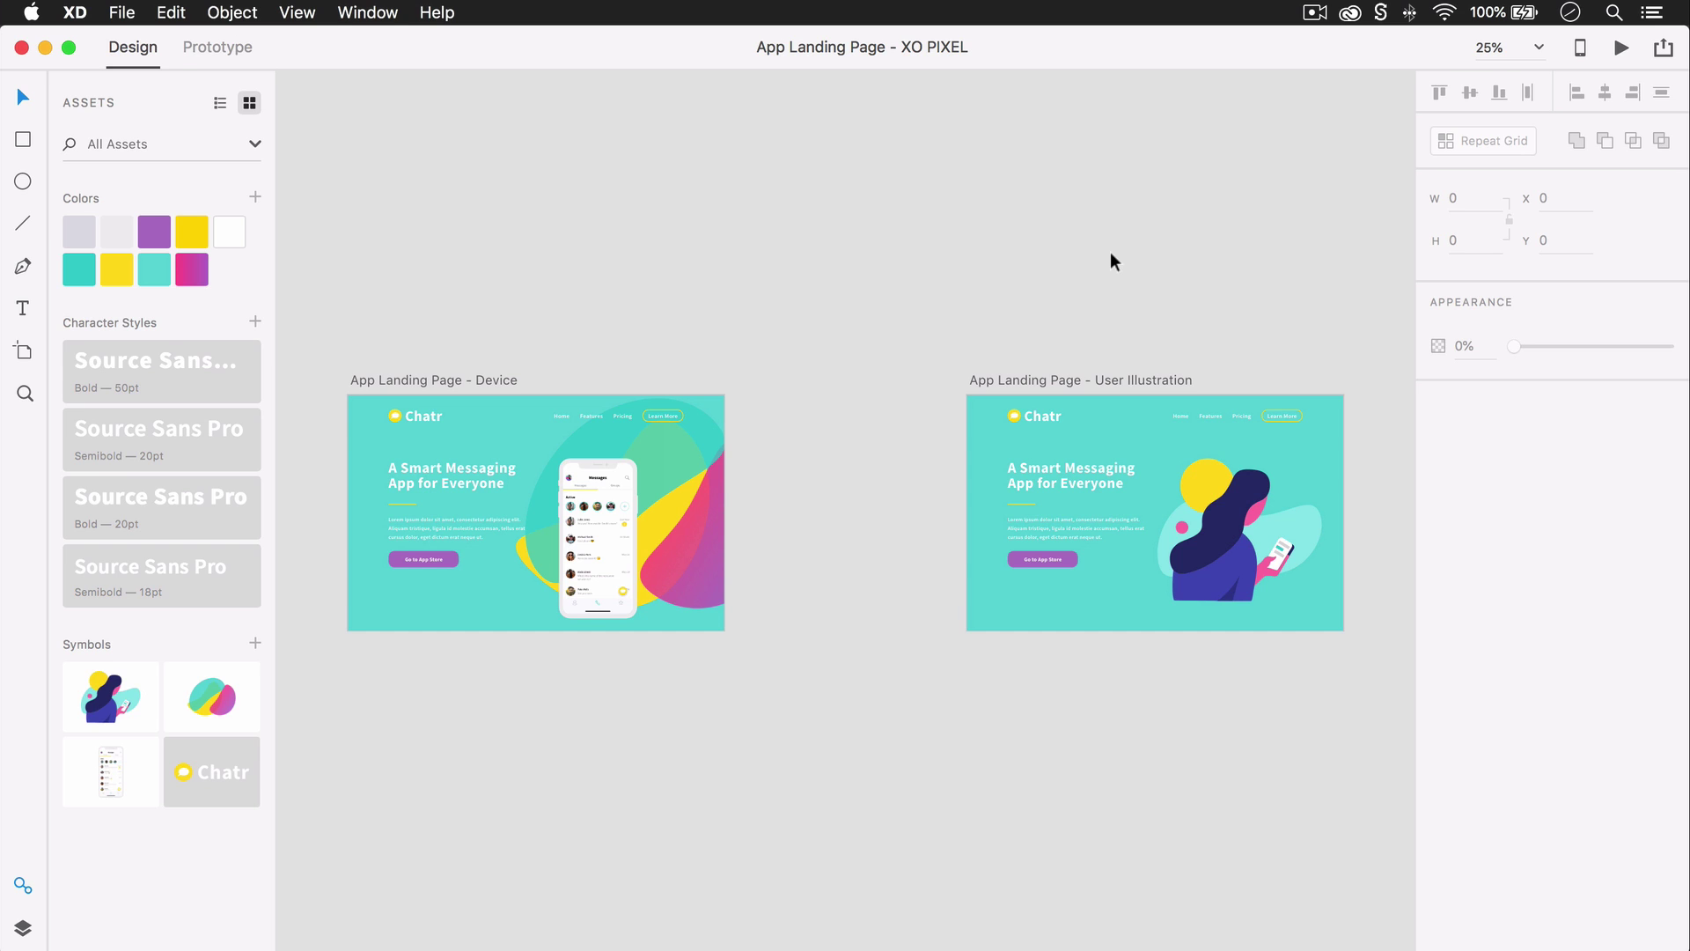
Add an iPhone 6/7/8 Plus artboard and fill it with teal
key("a")
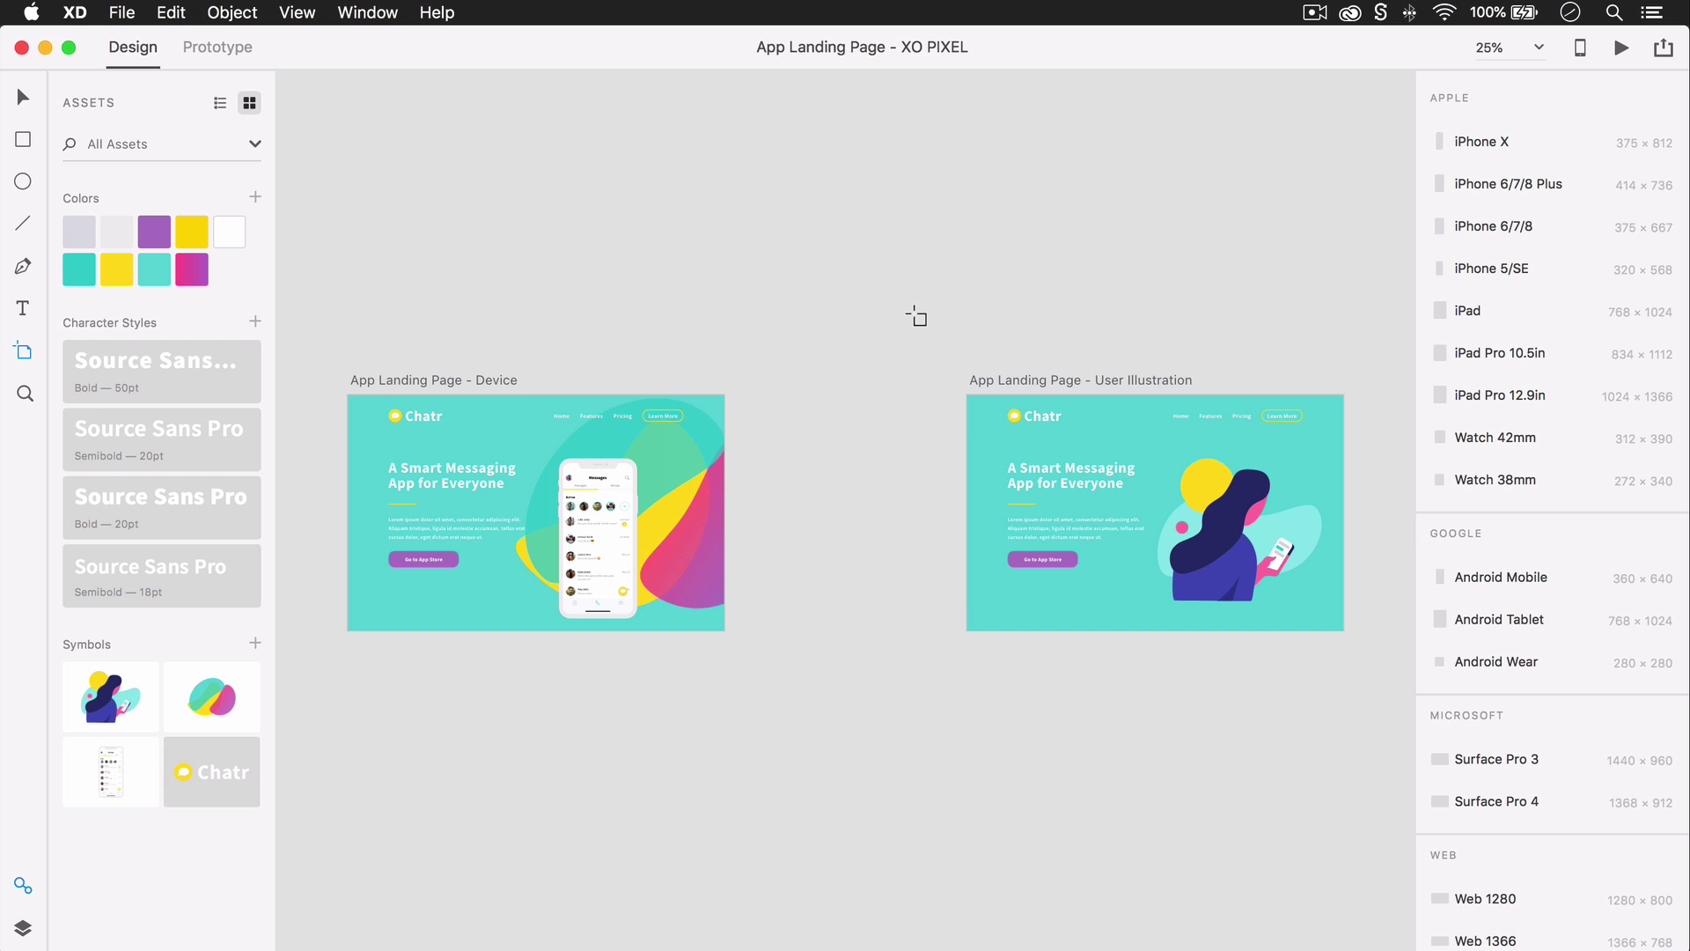
left_click(1499, 187)
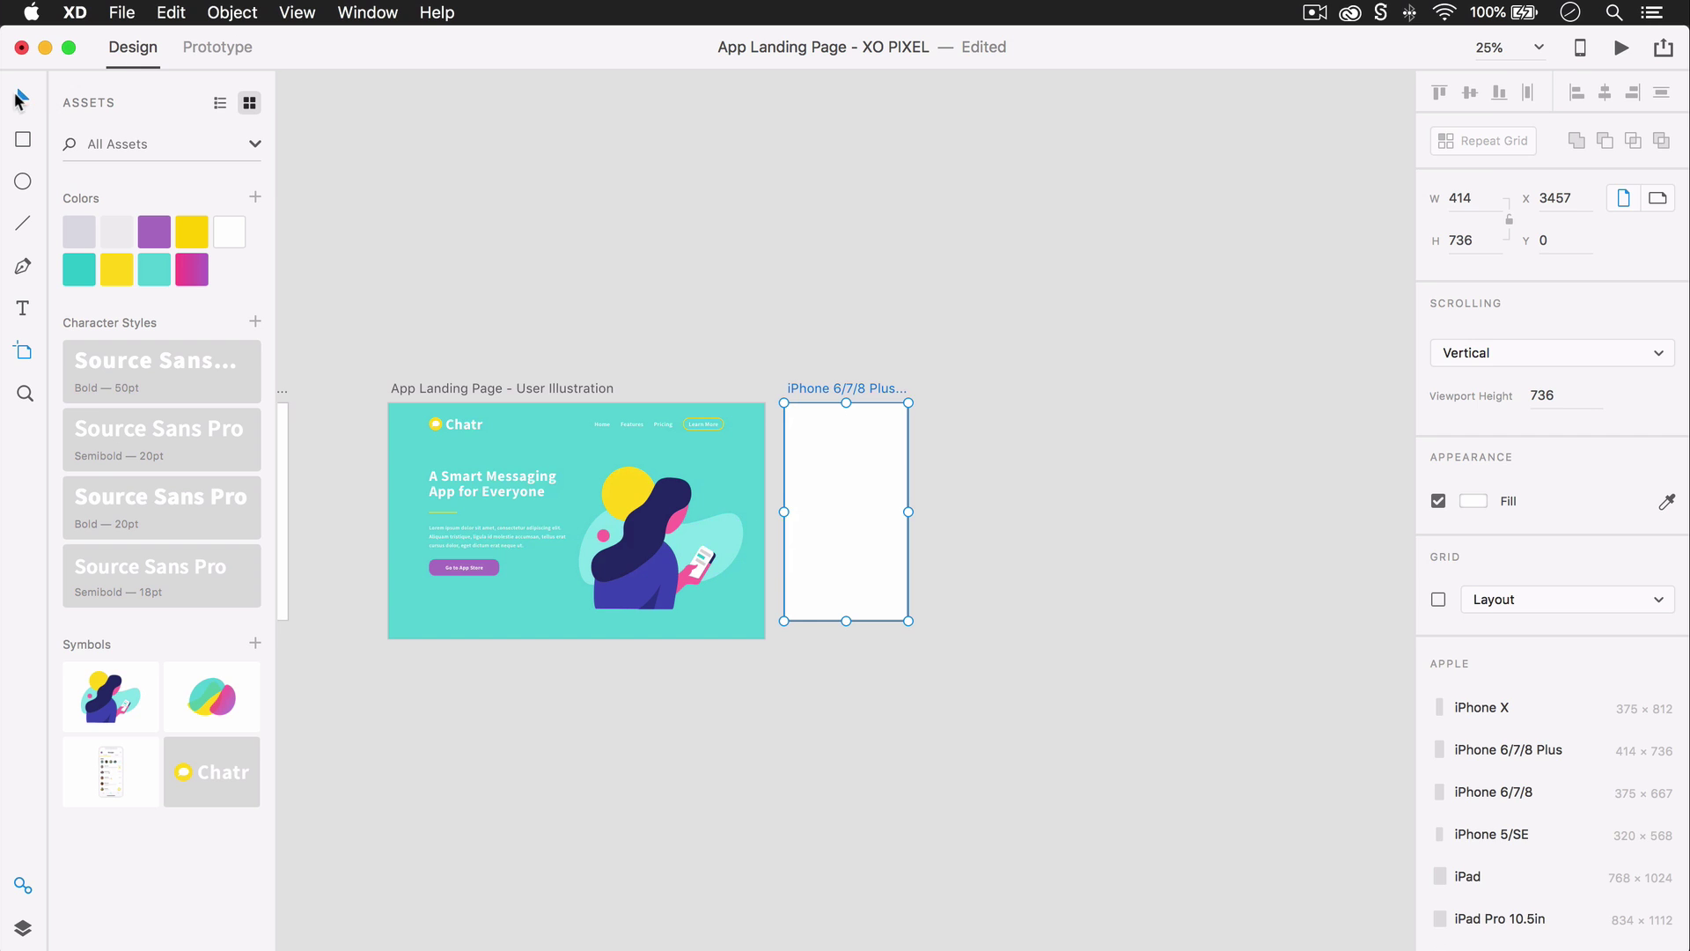
left_click(19, 99)
scroll(430, 245, "left", 5)
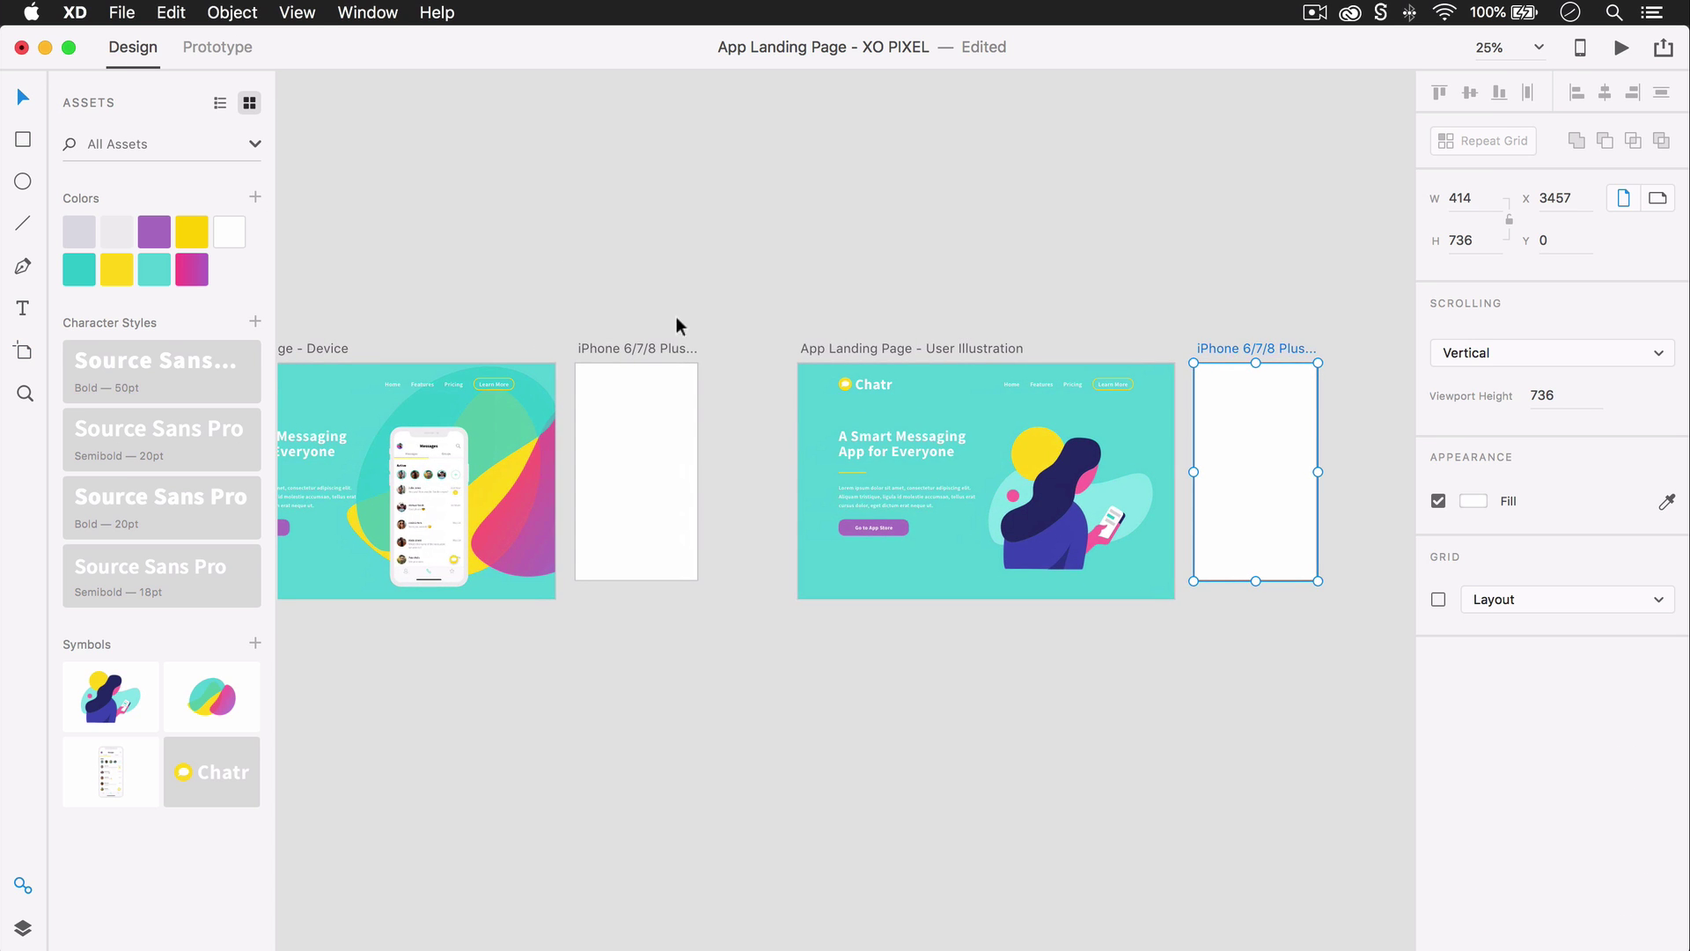
left_click(649, 399)
scroll(649, 399, "up", 5)
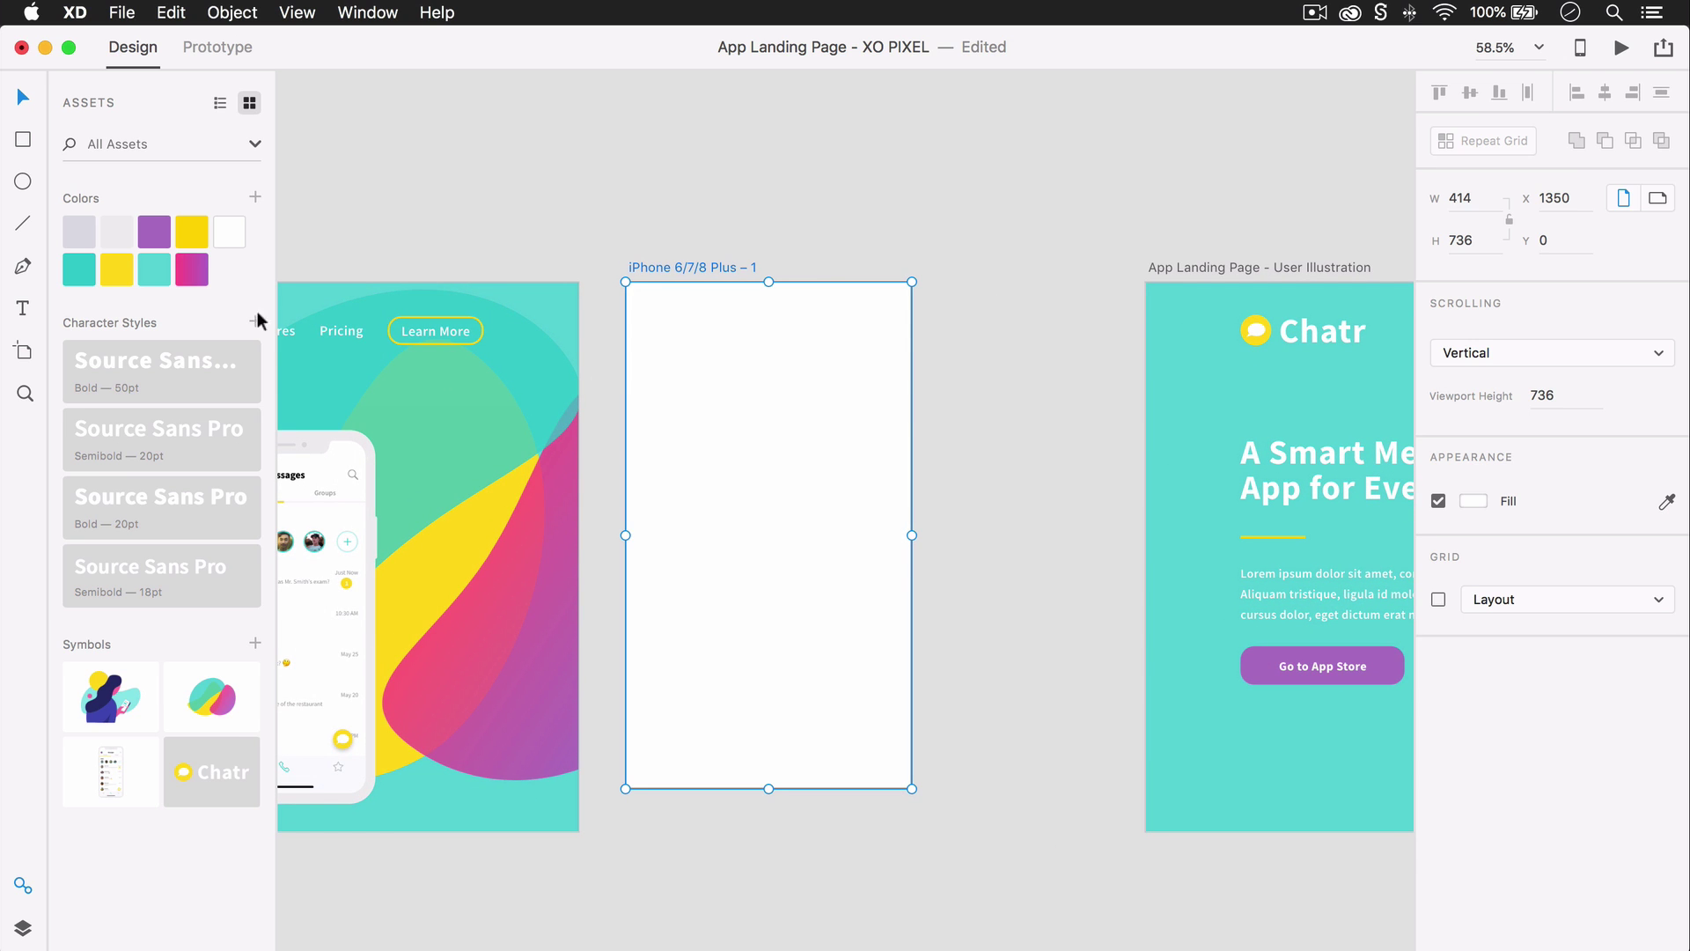
left_click(157, 271)
Copy the Chatr logo onto the iPhone artboard and centre it horizontally
scroll(668, 218, "left", 10)
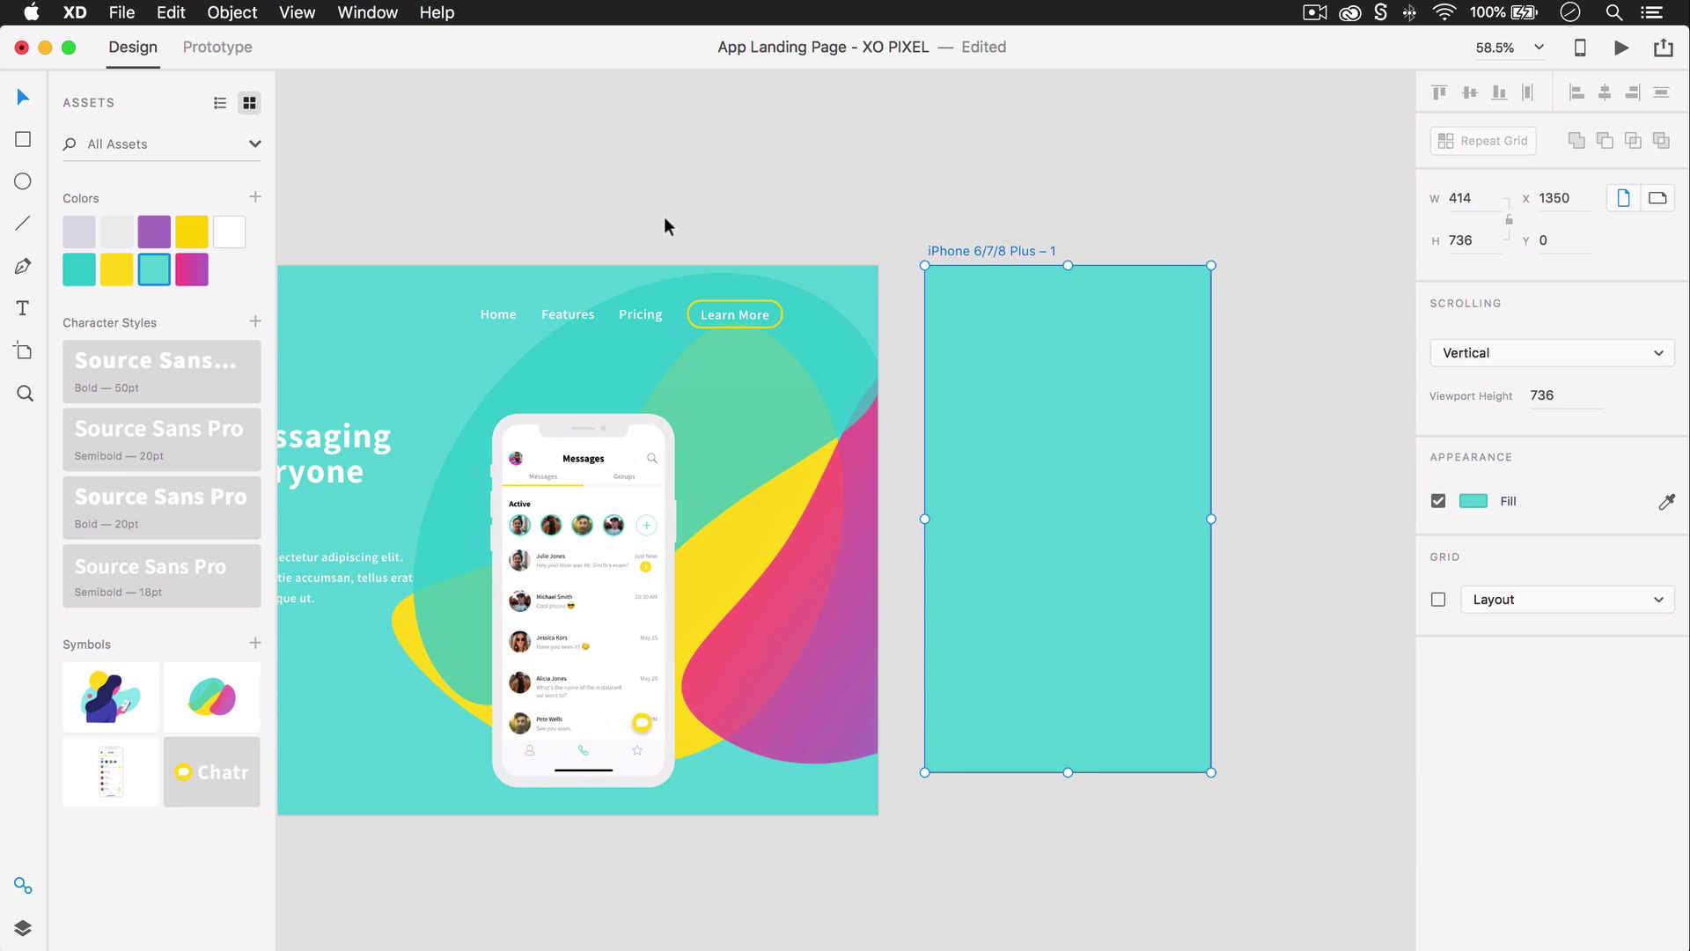
scroll(664, 218, "down", 2)
left_click(400, 274)
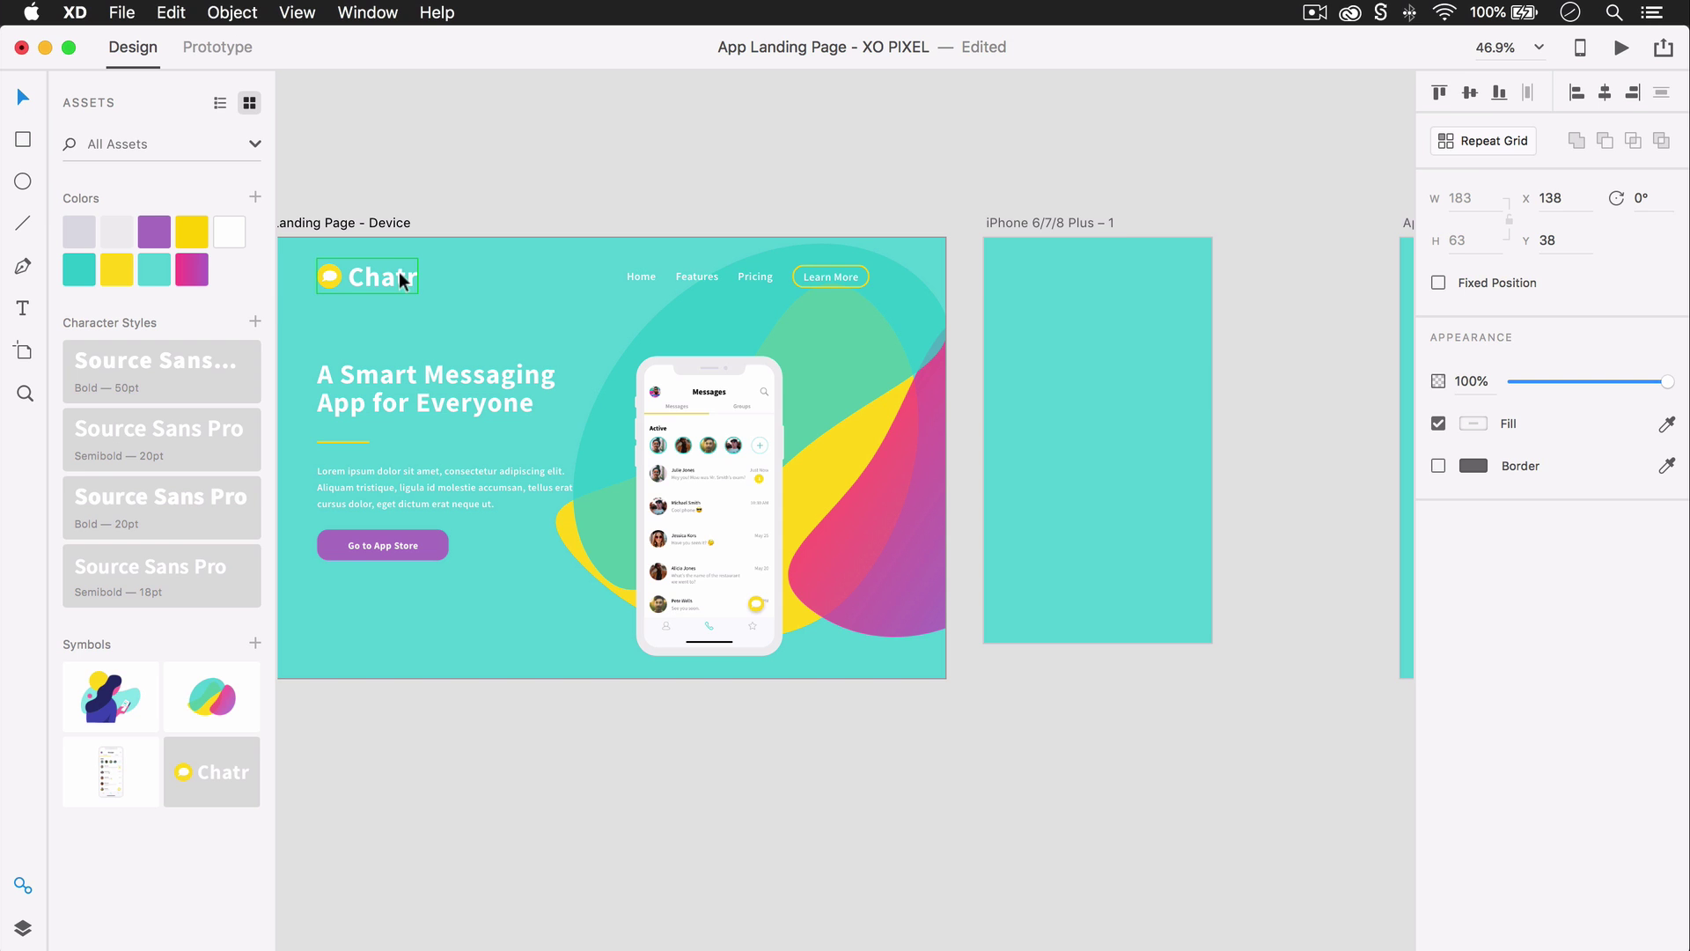
left_click_drag(373, 278, 1101, 282)
scroll(1100, 281, "up", 2)
scroll(1100, 282, "left", 5)
scroll(1100, 281, "down", 1)
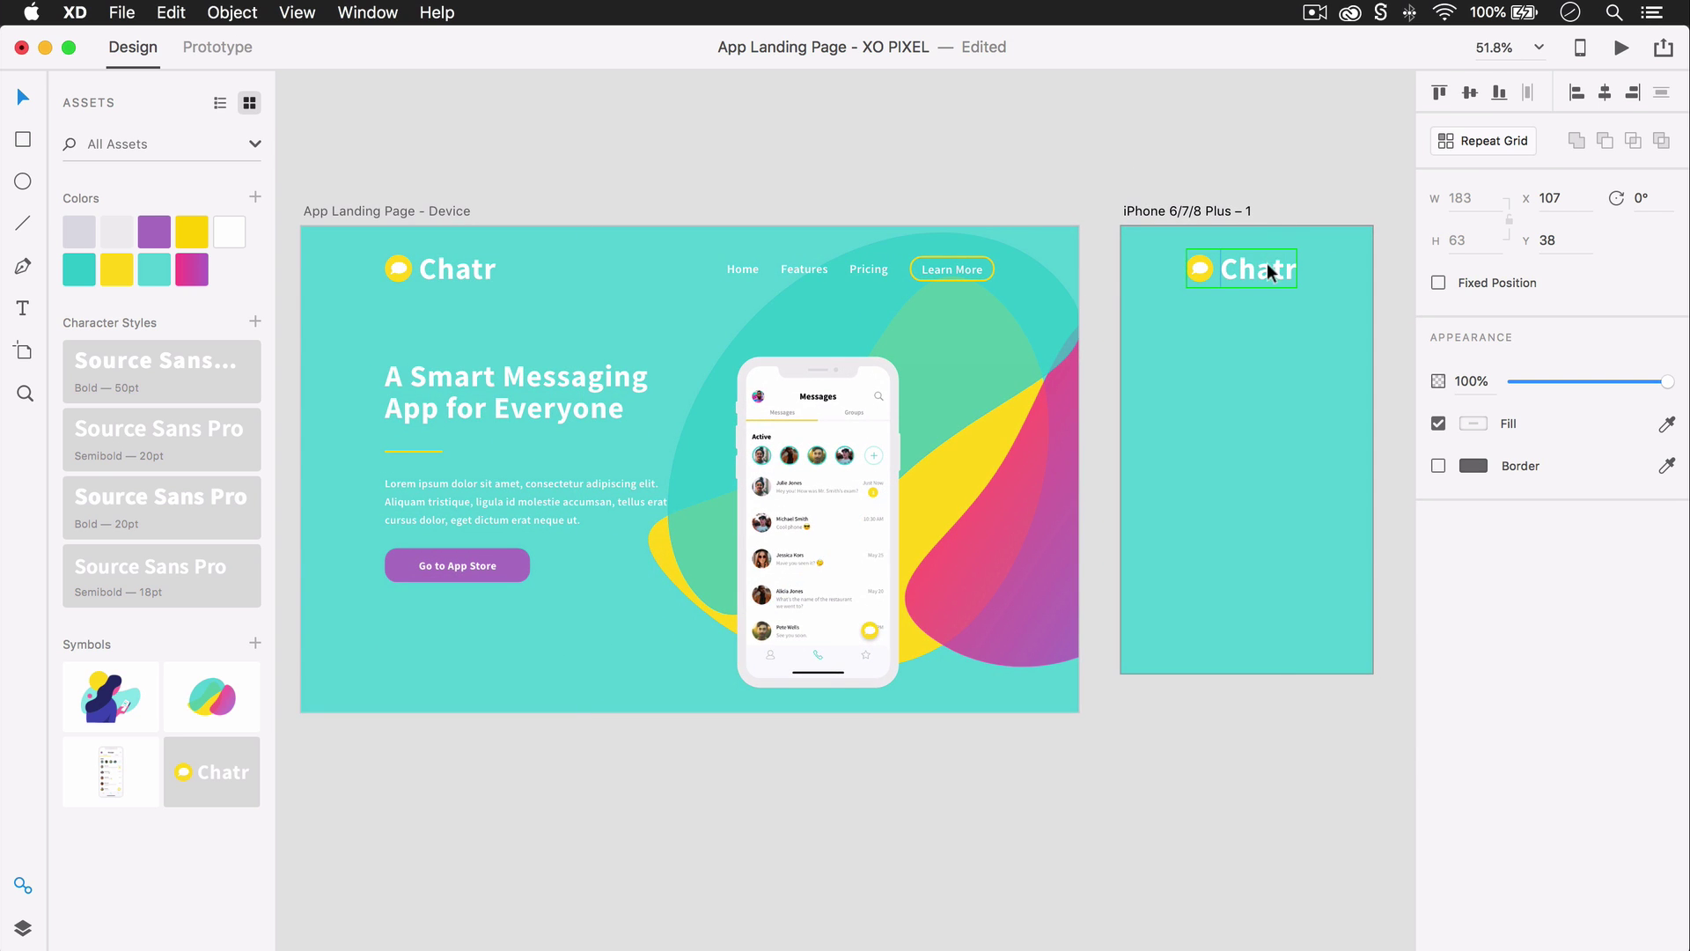
left_click_drag(1266, 262, 1265, 271)
left_click(1604, 92)
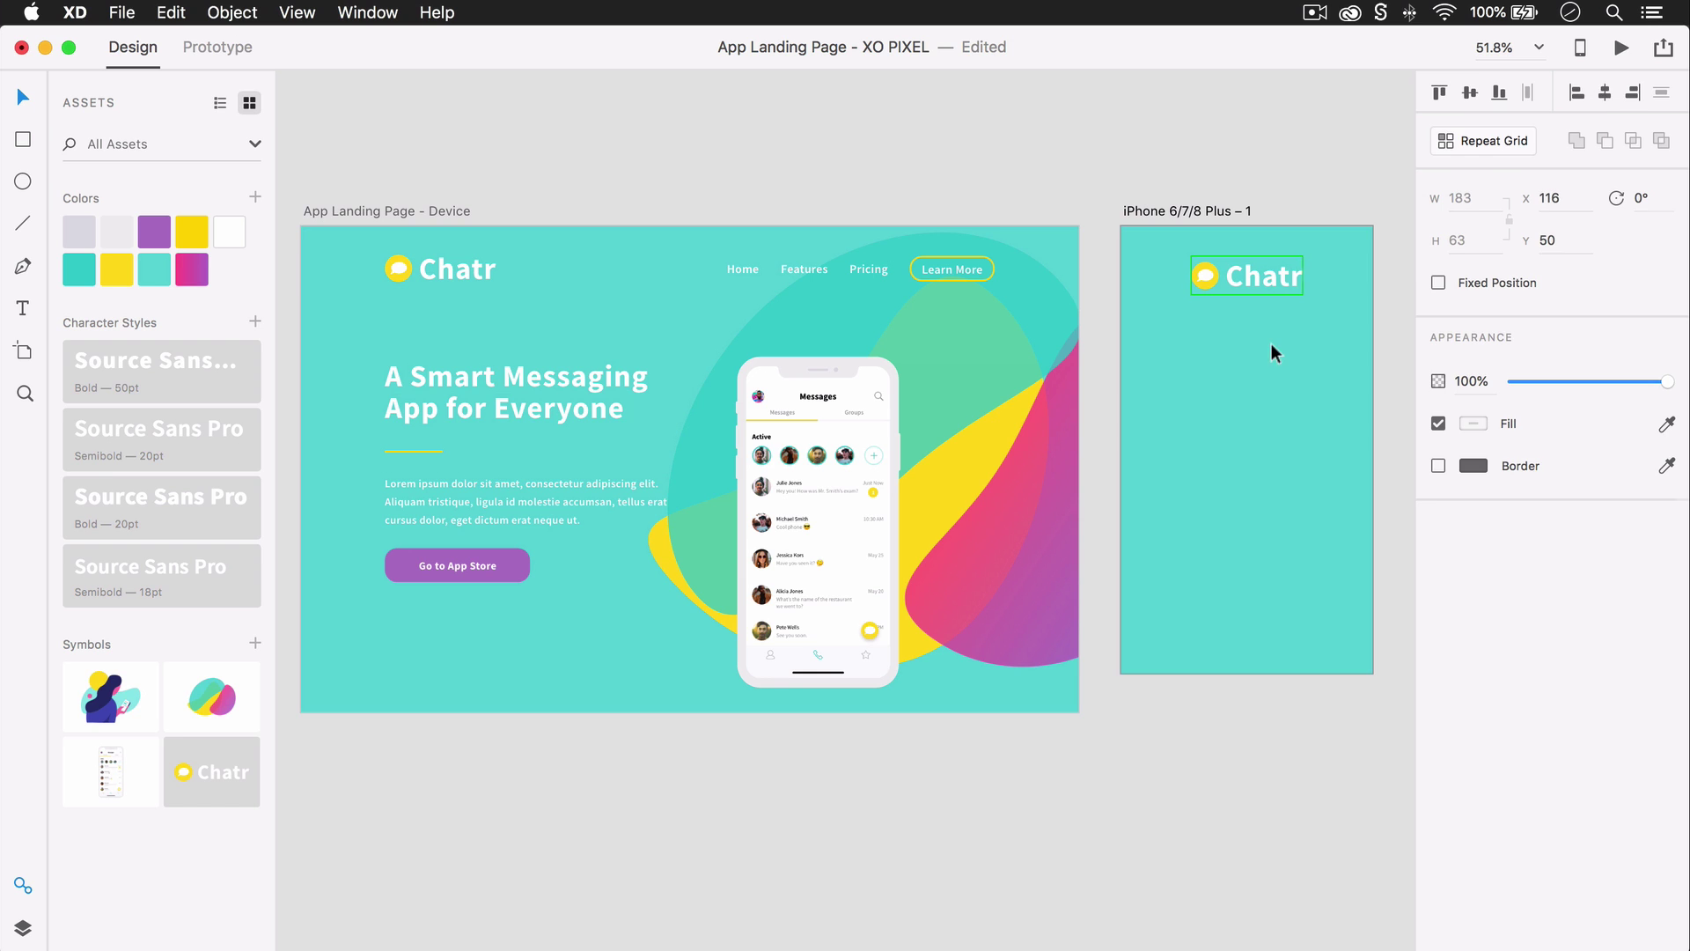
Copy the Home, Features, Pricing and Learn More navigation row onto the iPhone artboard
left_click(755, 269)
left_click(959, 270, "shift")
left_click_drag(960, 269, 1362, 313)
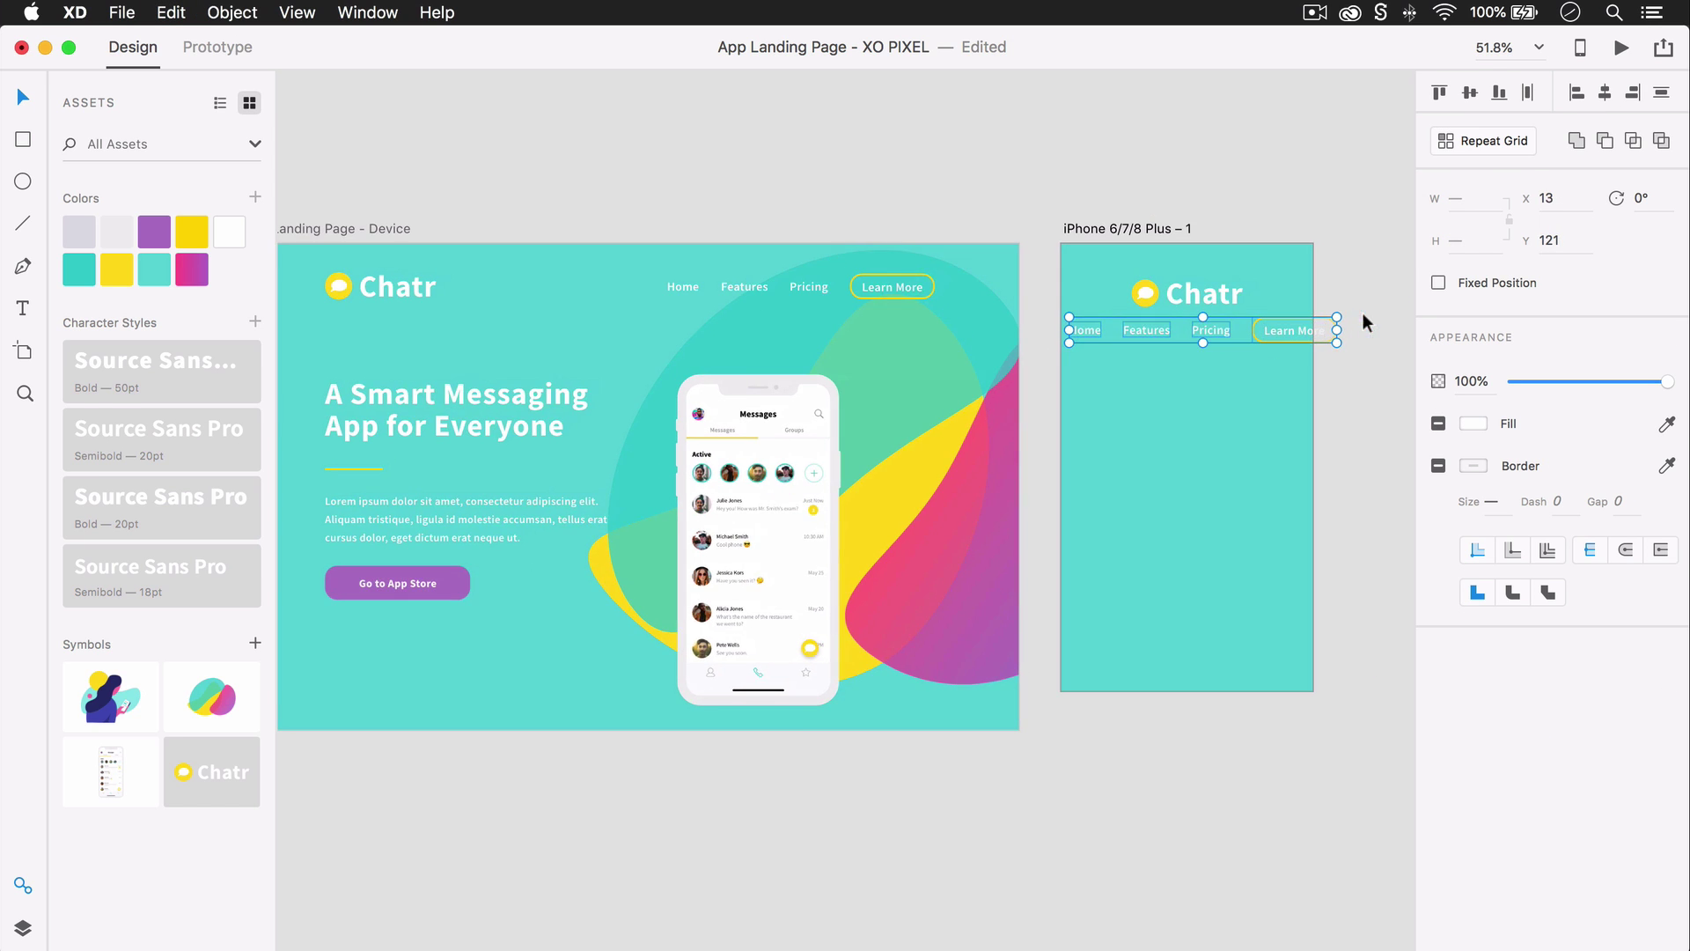
scroll(1292, 342, "up", 3)
scroll(1292, 341, "up", 5)
Set the Features and Home links to 18 pt font size
left_click(1273, 368)
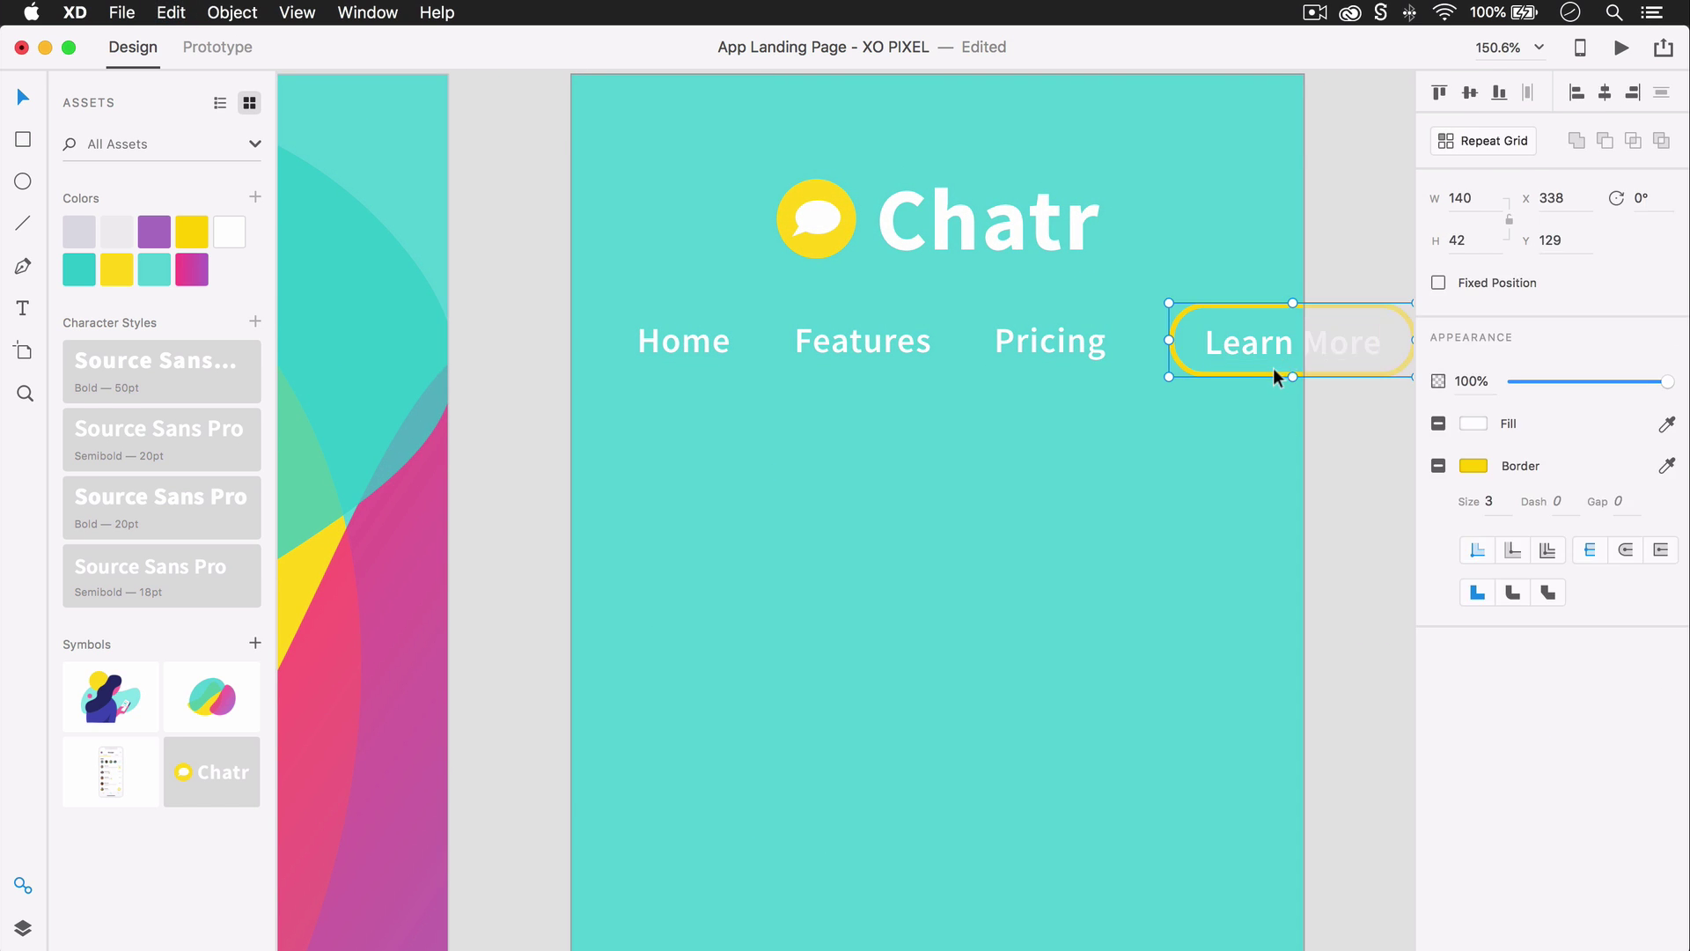
left_click(1272, 344)
left_click(695, 342)
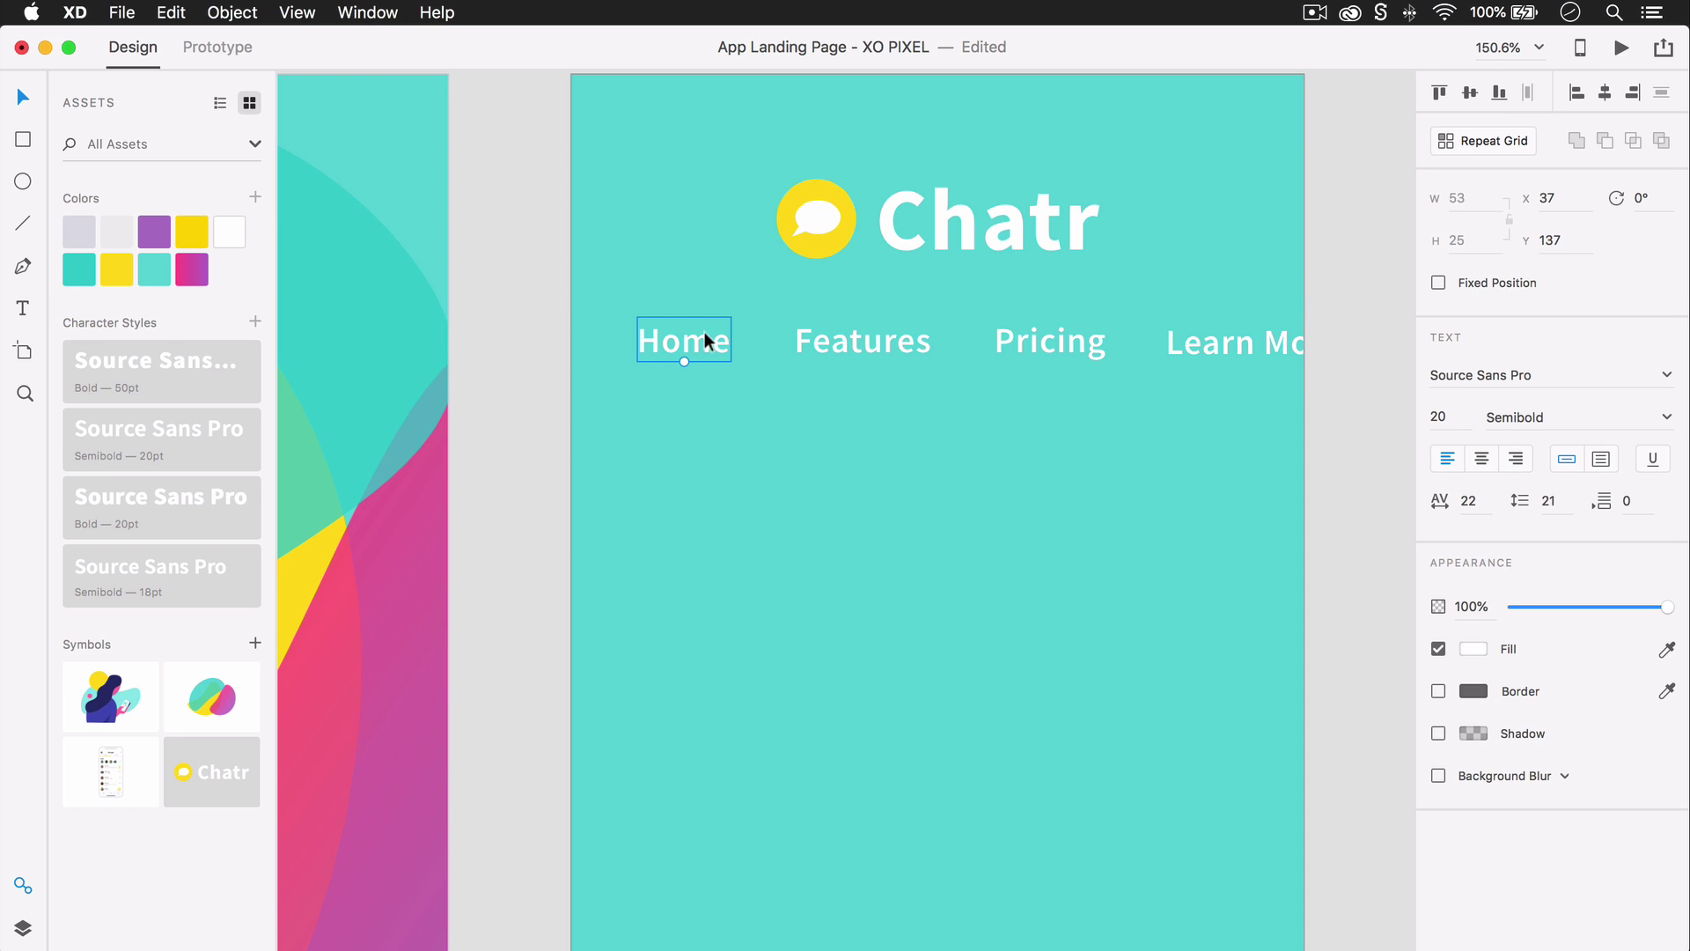
left_click(867, 342, "shift")
left_click(1052, 342, "shift")
left_click(1218, 345, "shift")
left_click(1269, 355)
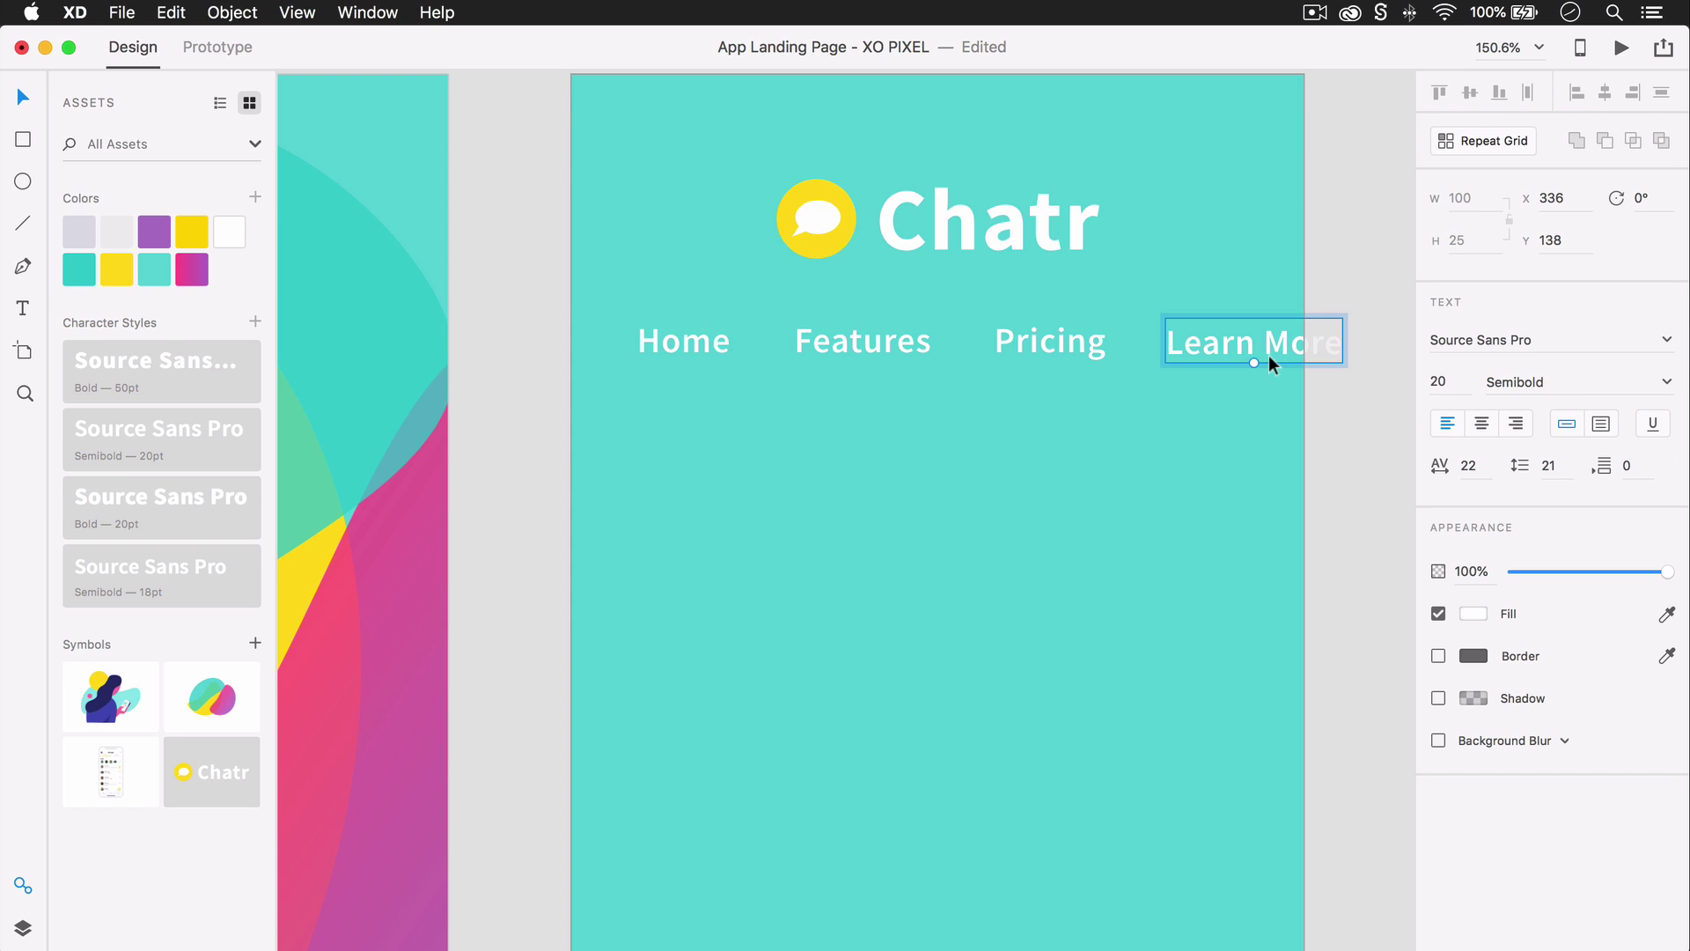
left_click(1070, 341)
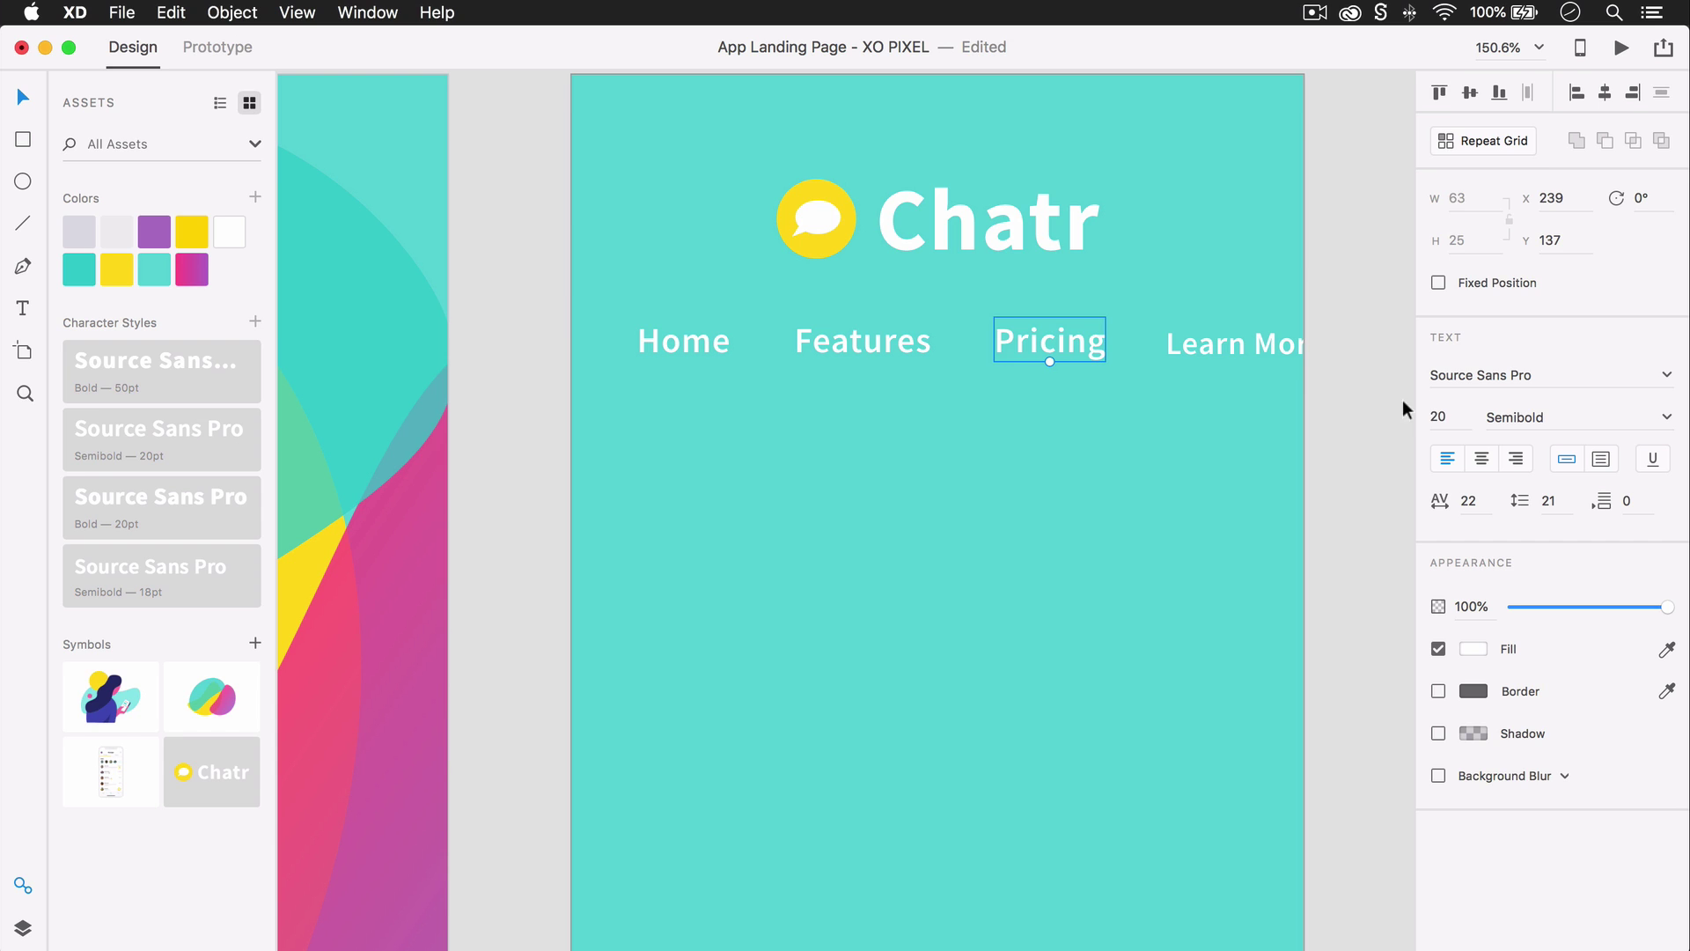
left_click(848, 343)
type("18")
left_click(678, 336)
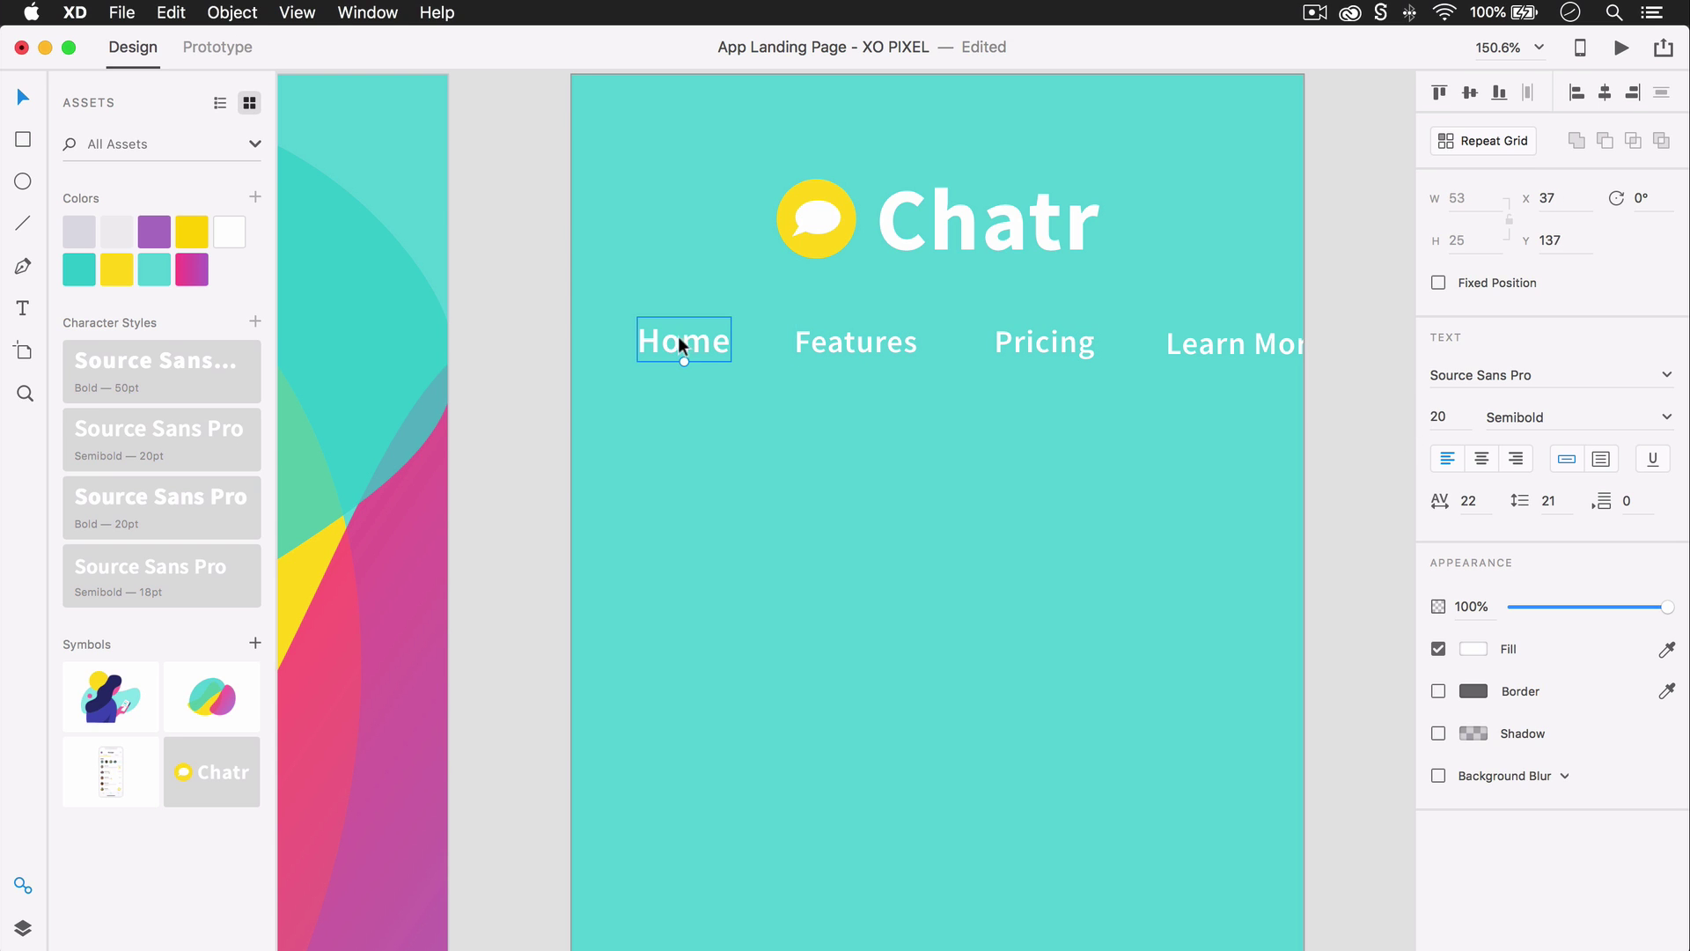
left_click(1443, 416)
type("18")
key("Return")
Tighten the spacing between the four nav links and shift them left to centre
left_click_drag(903, 340, 880, 343)
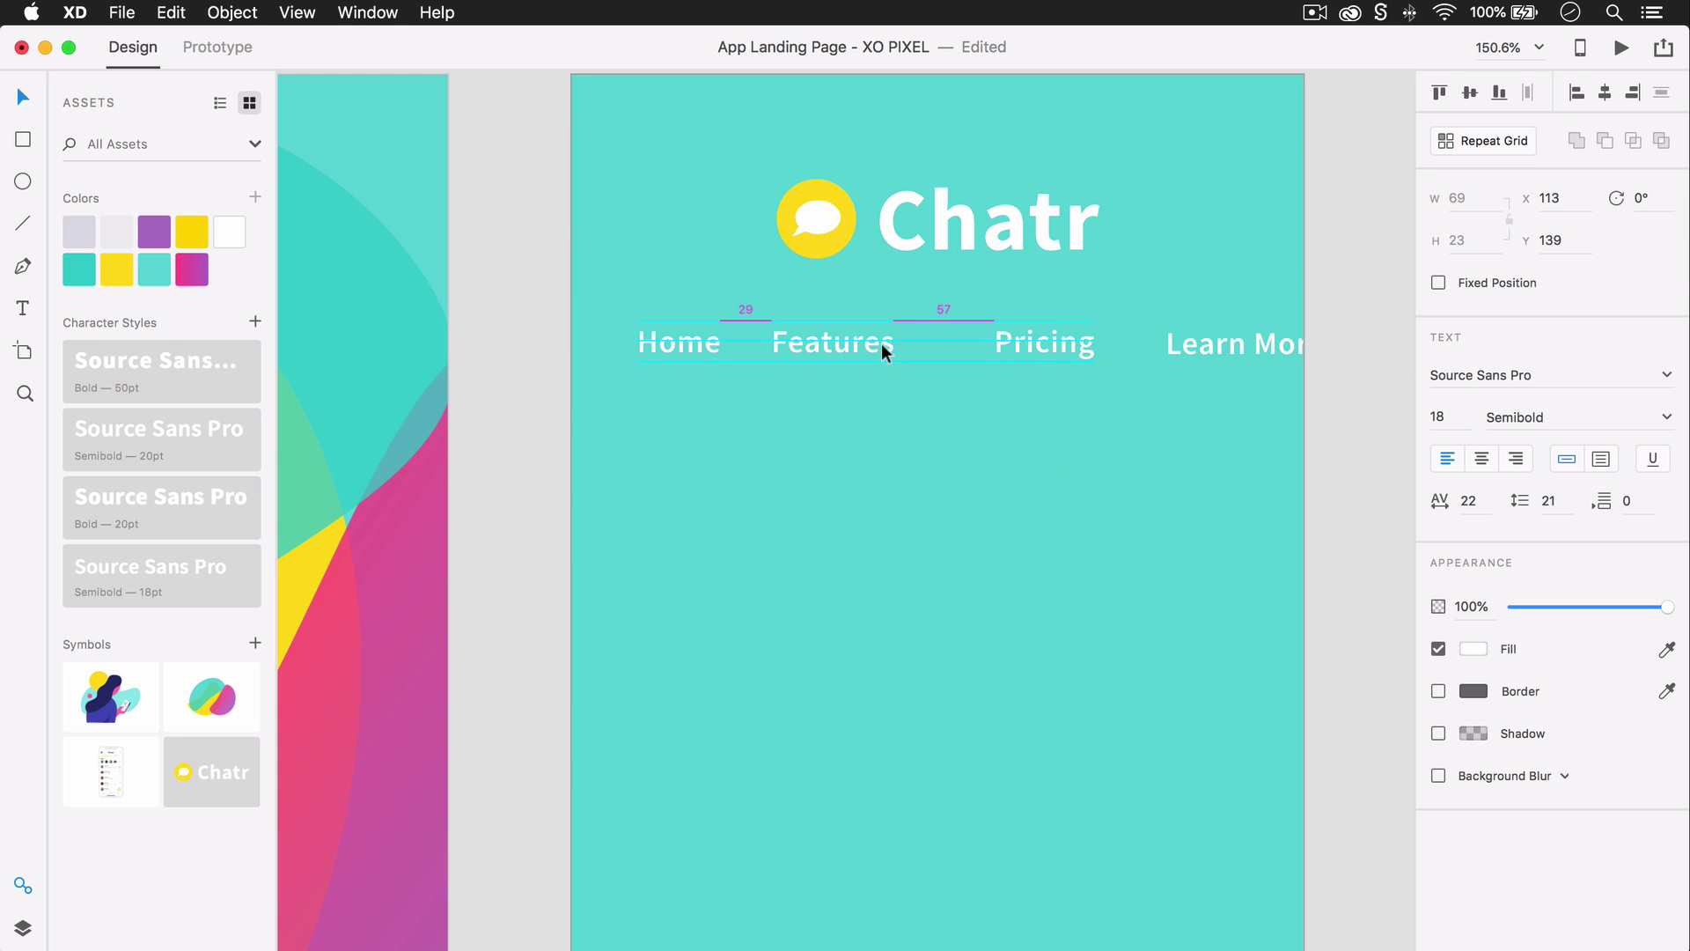
left_click_drag(1060, 336, 1014, 343)
left_click_drag(1198, 345, 1122, 355)
left_click(995, 340, "shift")
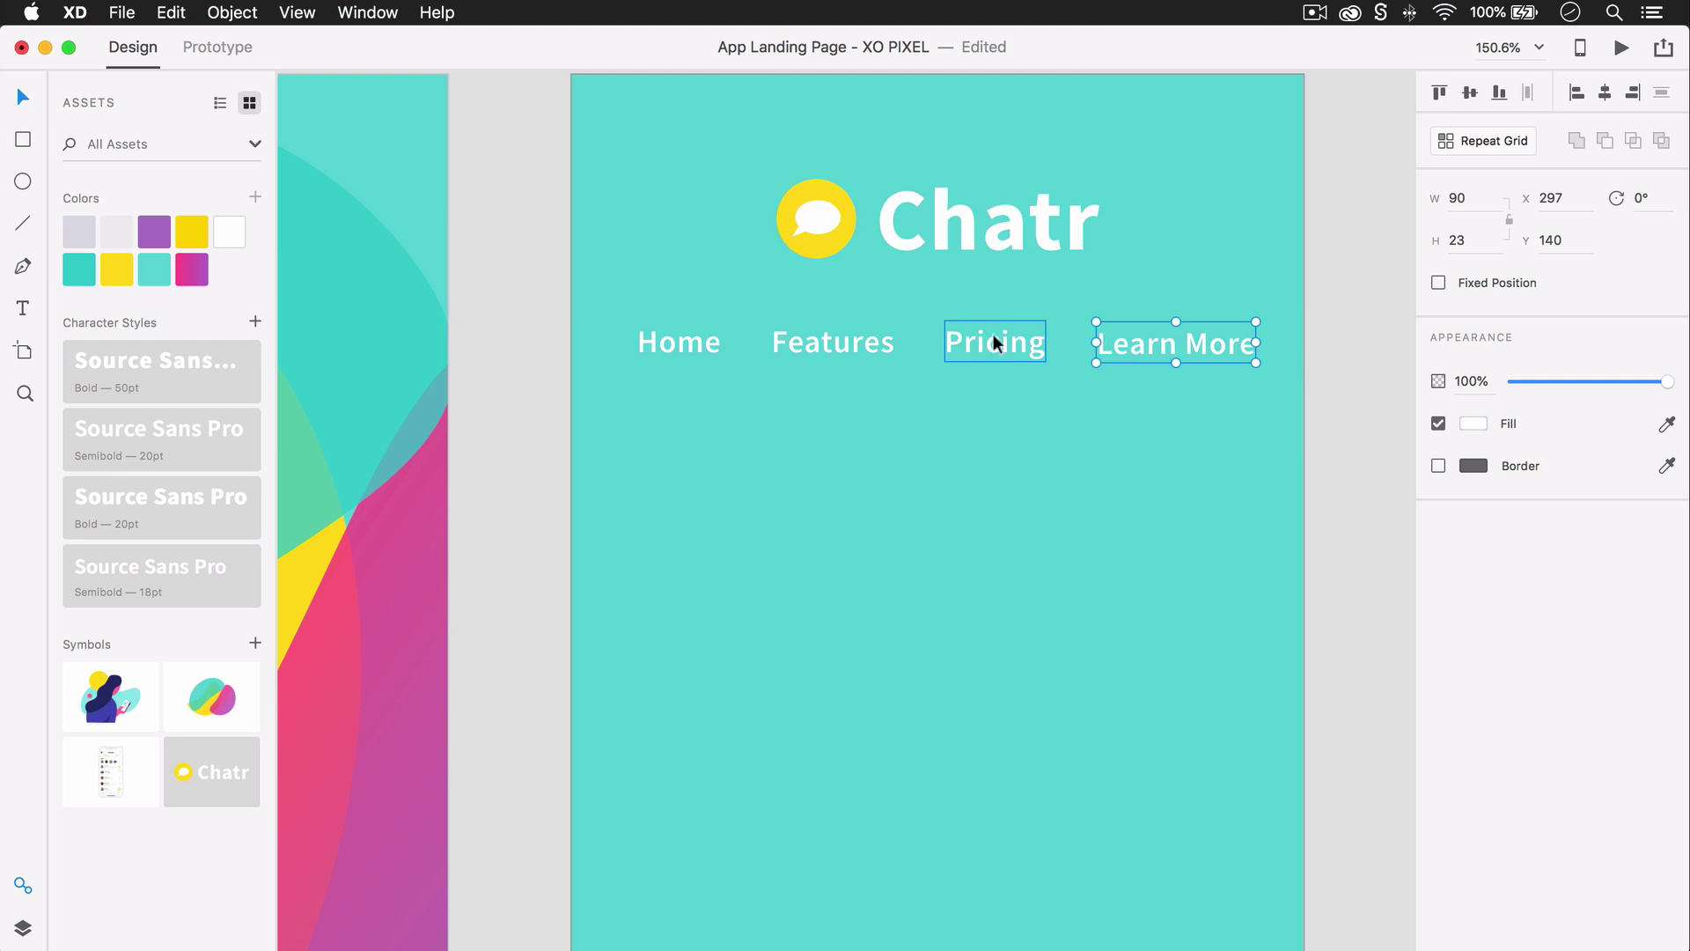
left_click(834, 341, "shift")
left_click_drag(834, 341, 829, 345)
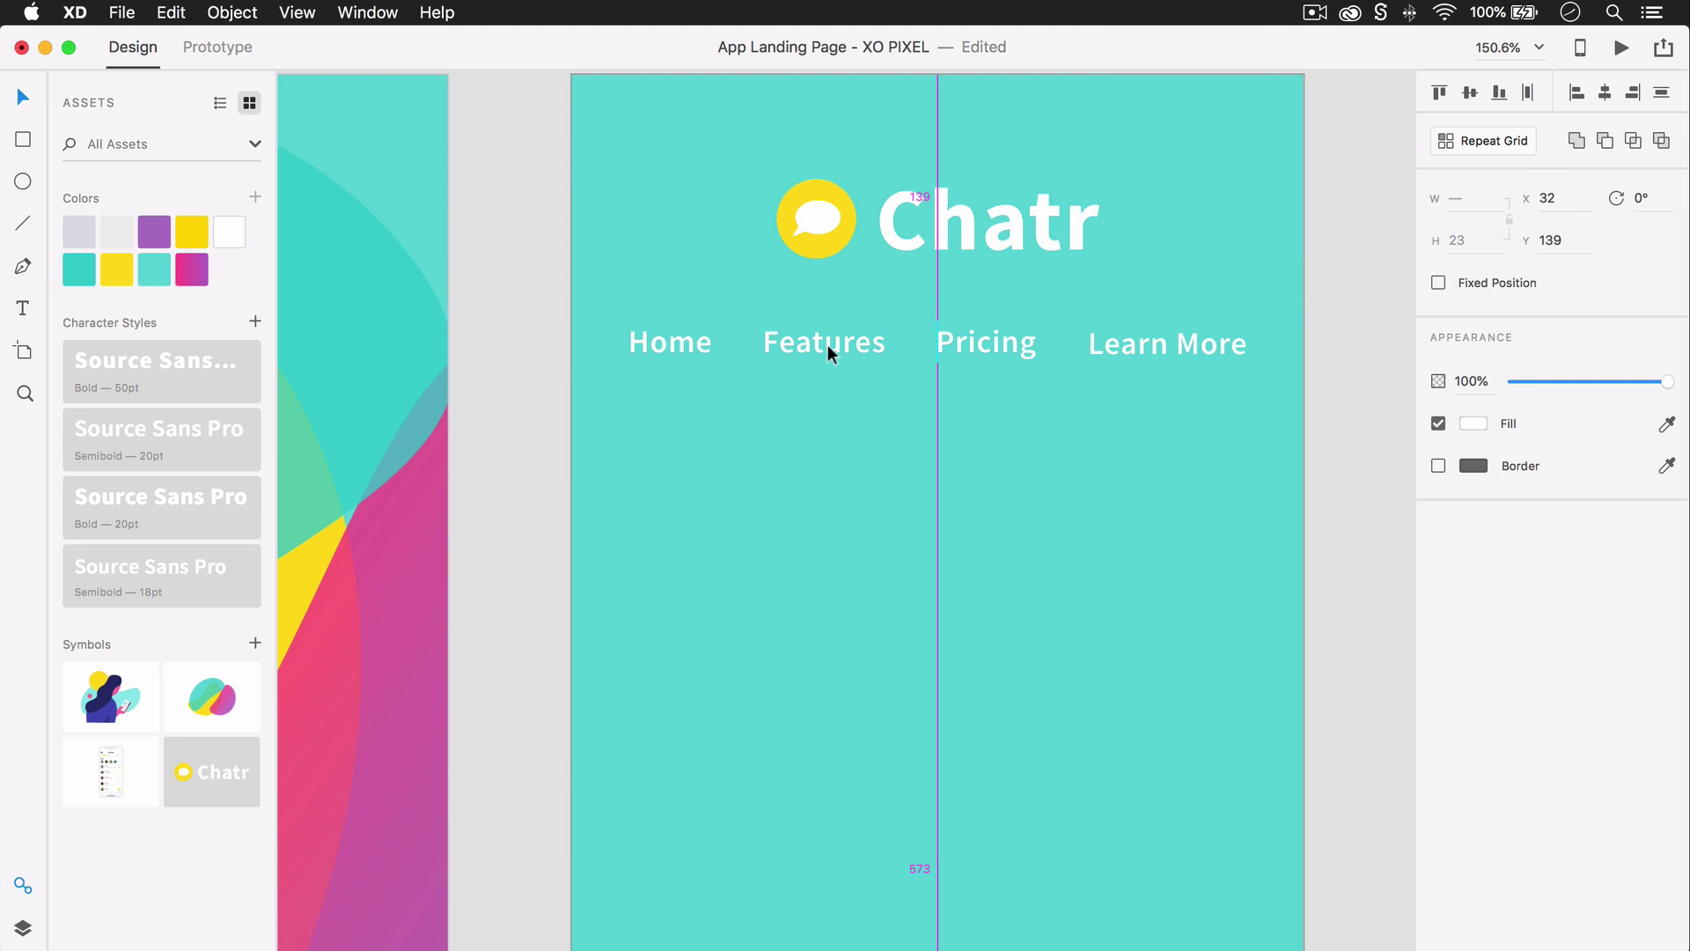
scroll(912, 229, "down", 6)
Copy the desktop headline onto the iPhone artboard, shrink it to fit and centre-align its text
left_click(750, 345)
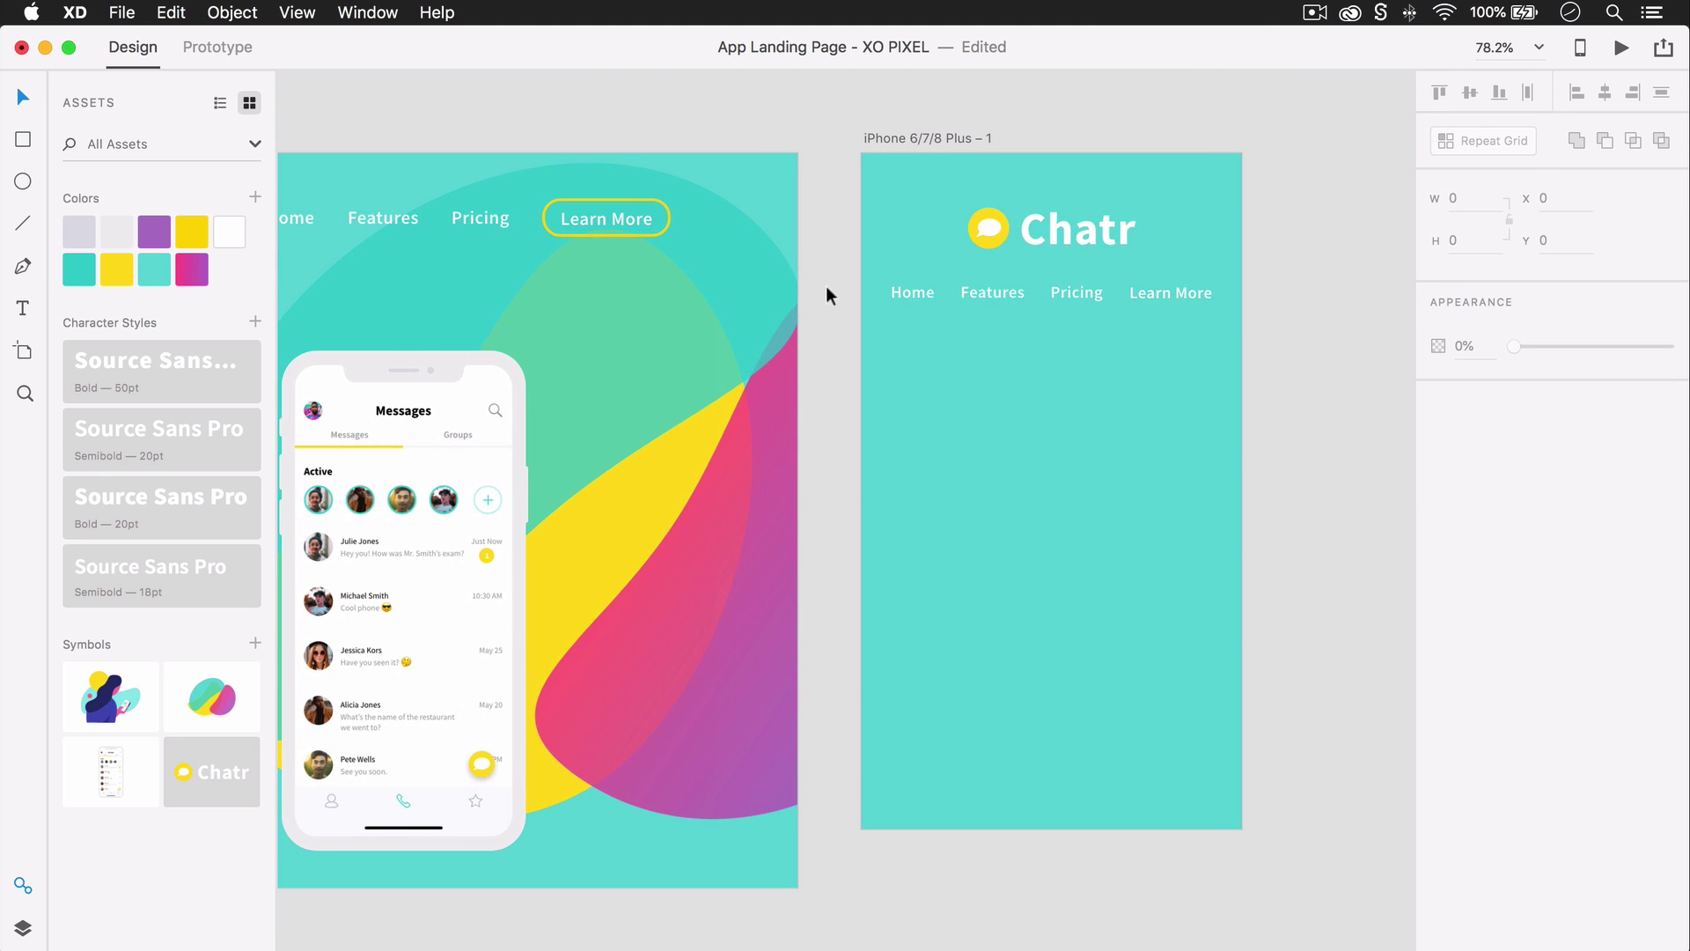
left_click_drag(825, 296, 1192, 280)
scroll(1232, 291, "up", 2)
scroll(1232, 291, "left", 2)
left_click(1254, 294)
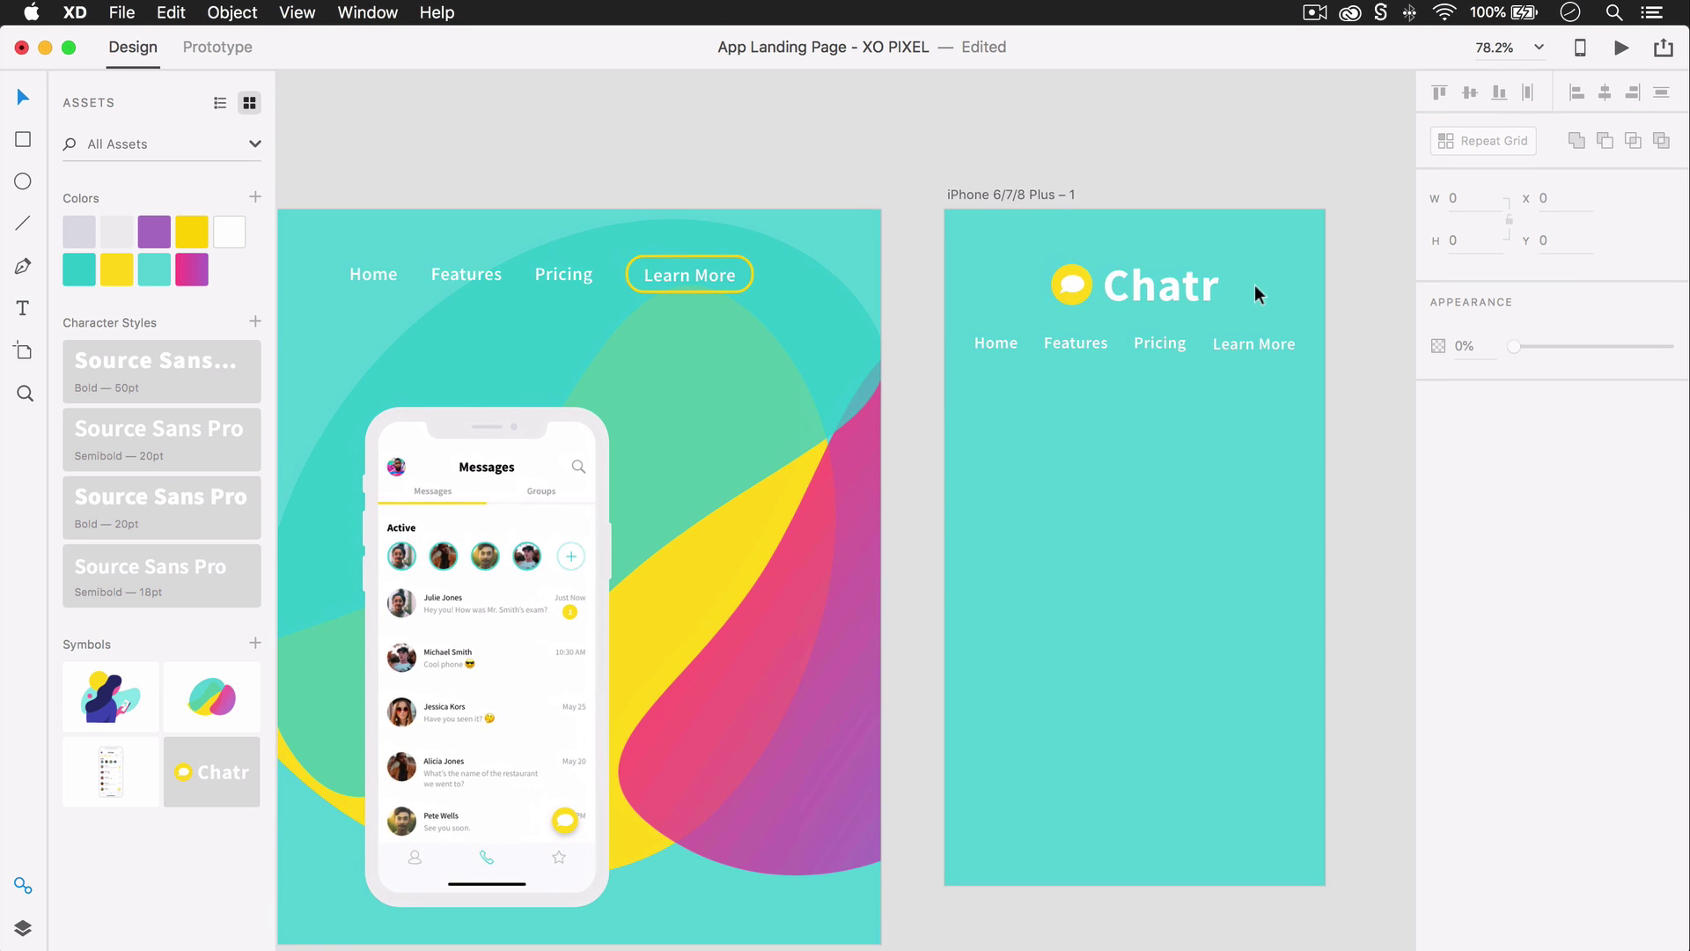
scroll(1254, 284, "left", 6)
scroll(589, 370, "down", 2)
left_click(531, 399)
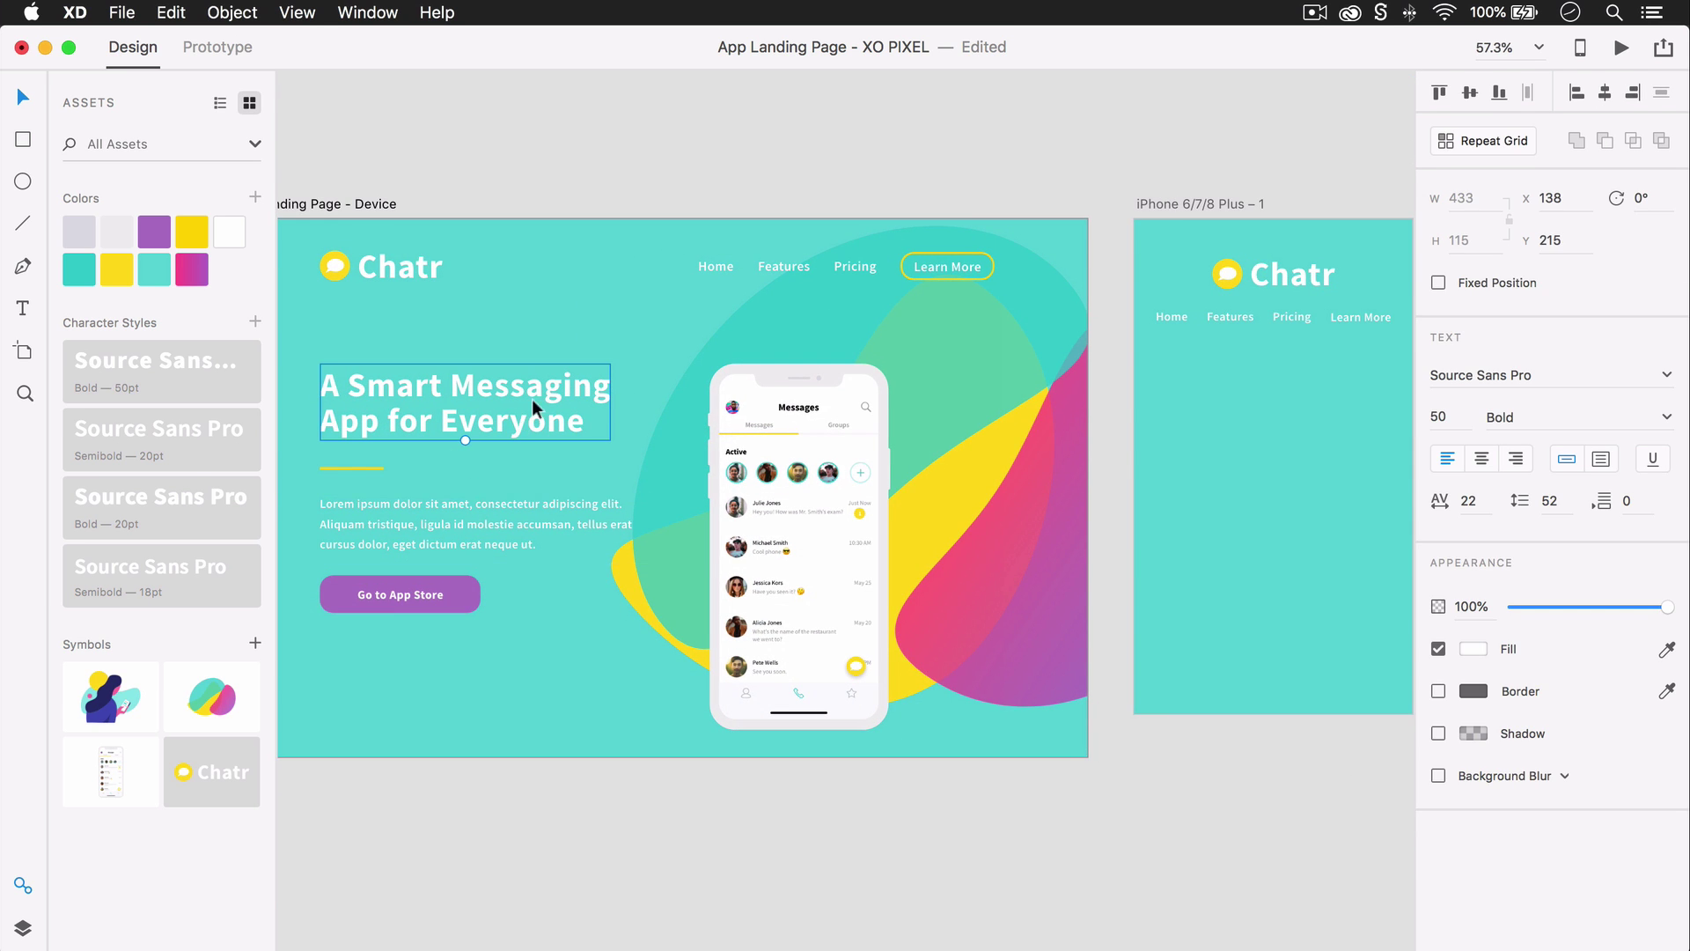
left_click_drag(526, 397, 1352, 386)
scroll(1352, 386, "up", 5)
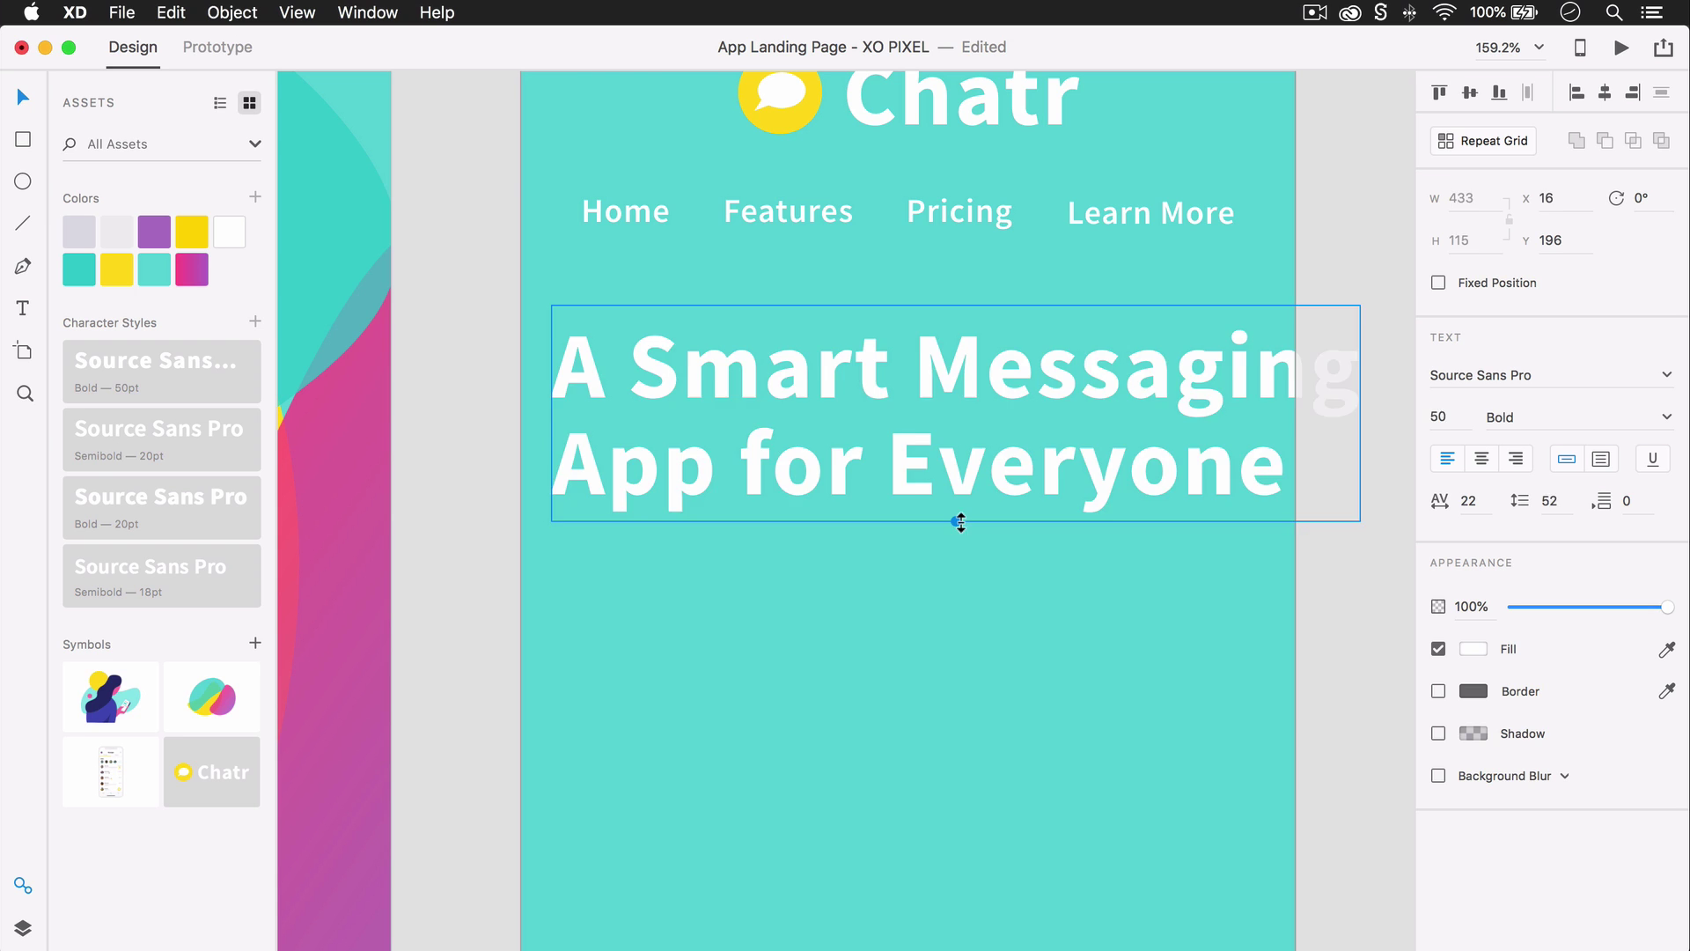
left_click_drag(961, 522, 907, 431)
double_click(995, 389)
key("Escape")
left_click(1481, 458)
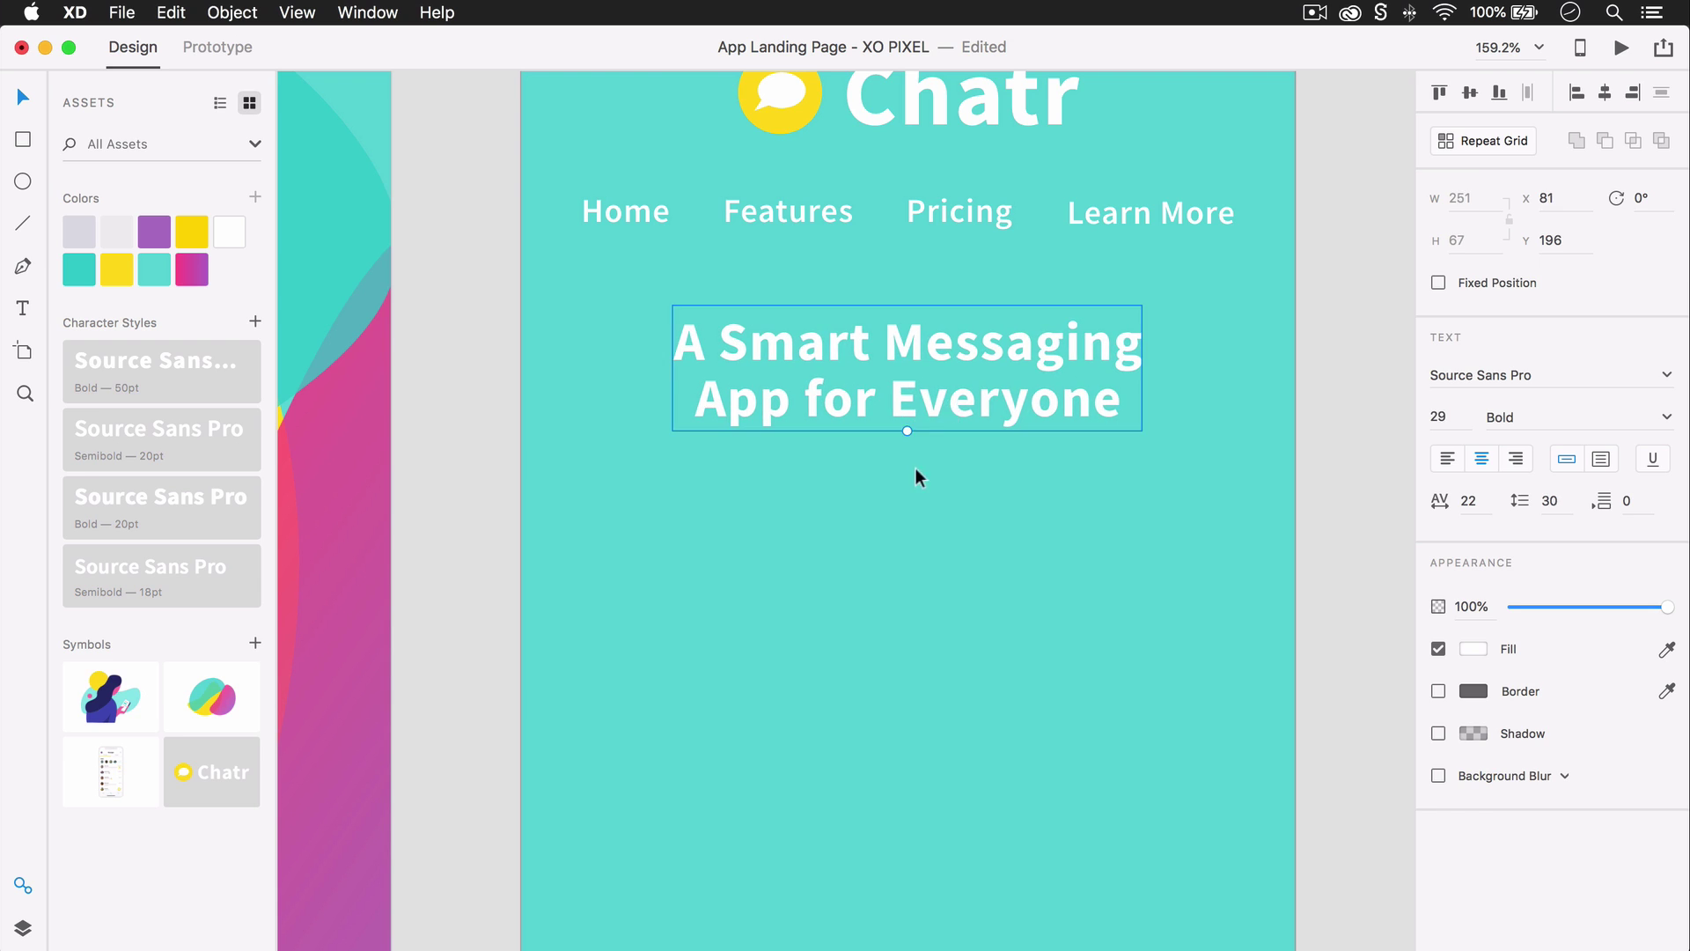
left_click(916, 478)
Move the nav links down along the iPhone artboard's centre
scroll(953, 391, "up", 5)
left_click_drag(504, 366, 1138, 380)
left_click(1064, 533)
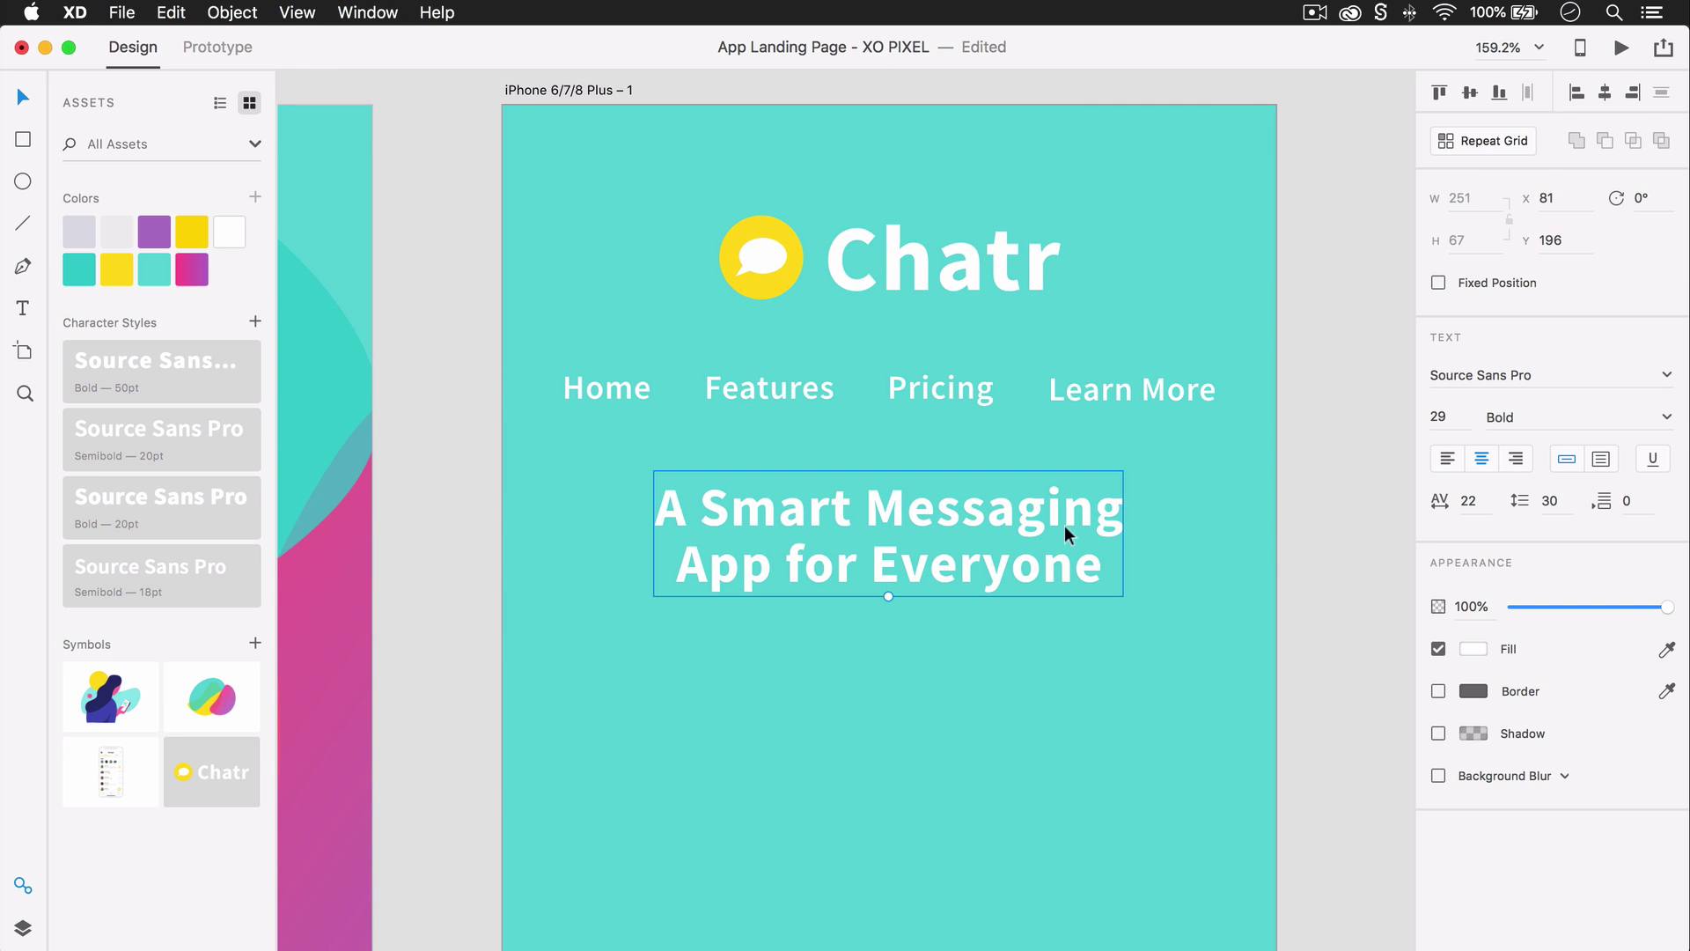
left_click(949, 604)
Copy the yellow divider line under the mobile headline
scroll(809, 642, "left", 5)
scroll(810, 641, "down", 5)
left_click(295, 594)
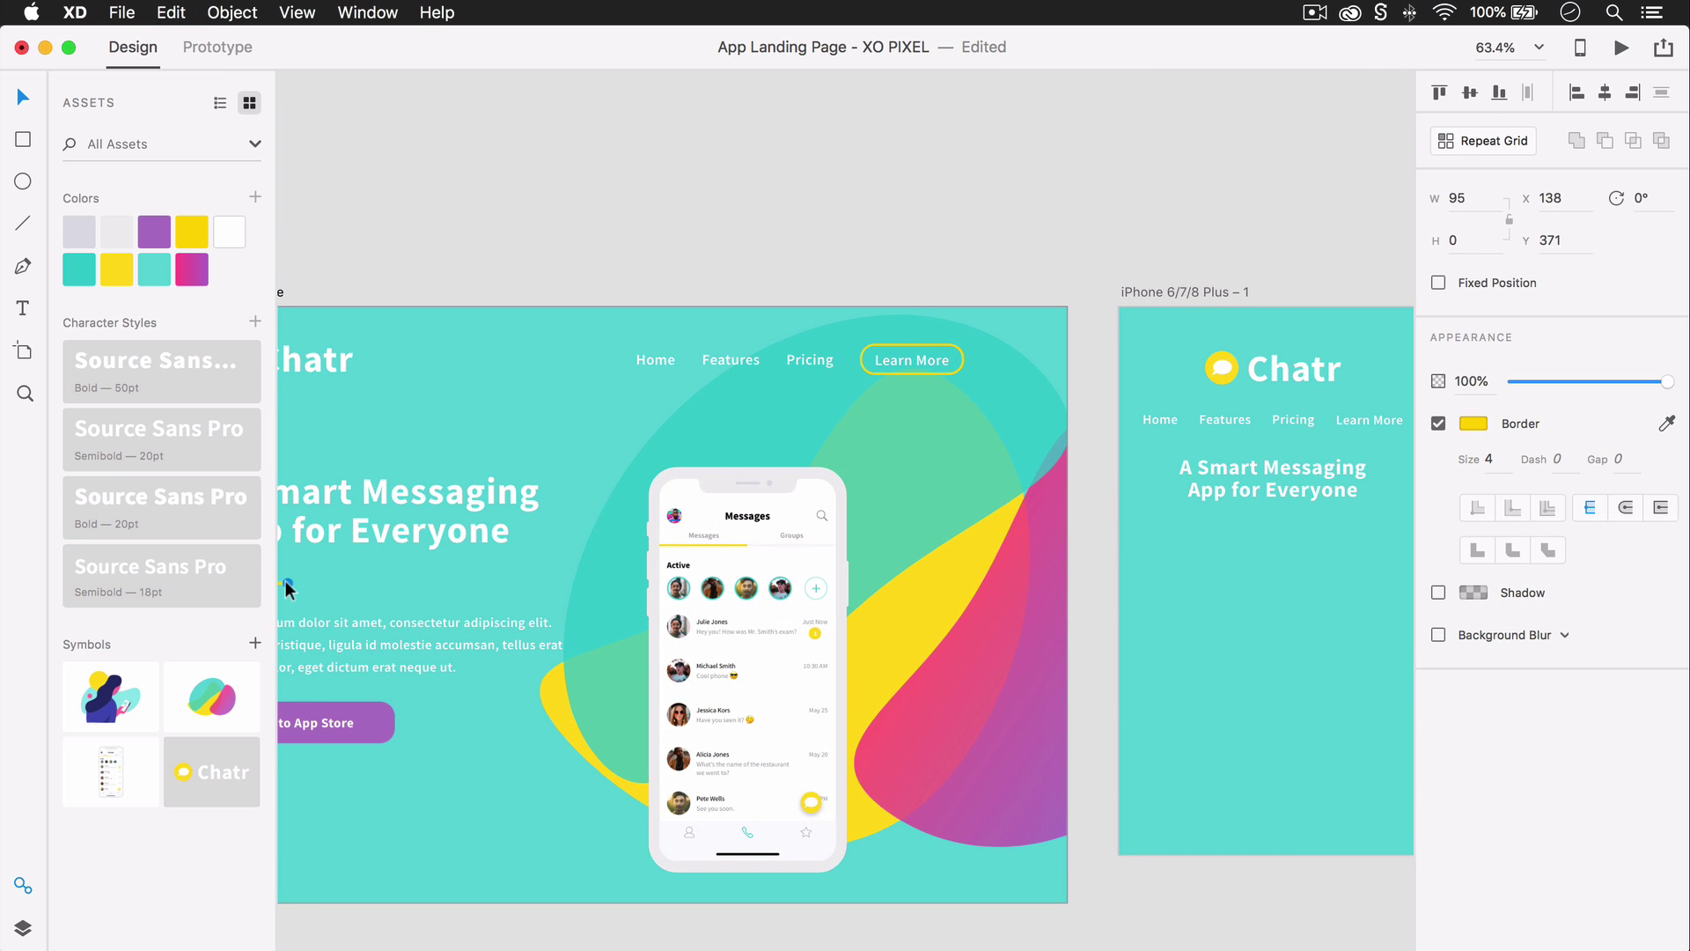
scroll(670, 532, "left", 5)
left_click_drag(671, 532, 1202, 510)
left_click(1032, 574)
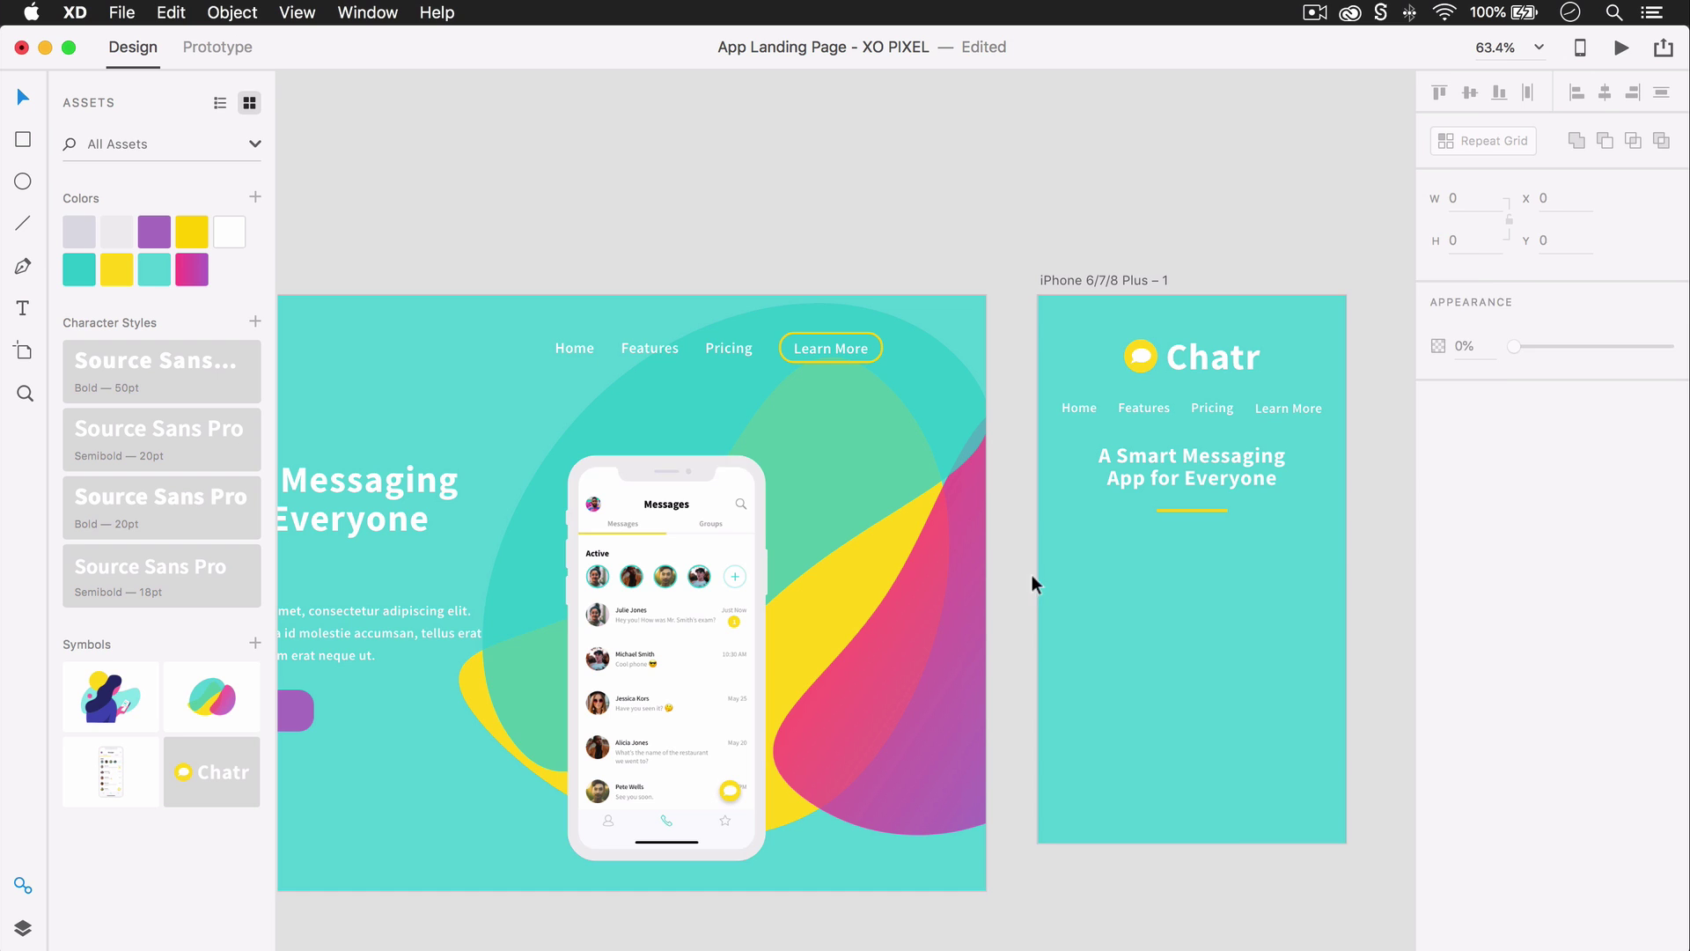
Copy the Lorem ipsum paragraph onto the iPhone artboard, centred, 16 pt with 28 line spacing
left_click_drag(403, 631, 1131, 596)
scroll(1266, 584, "up", 5)
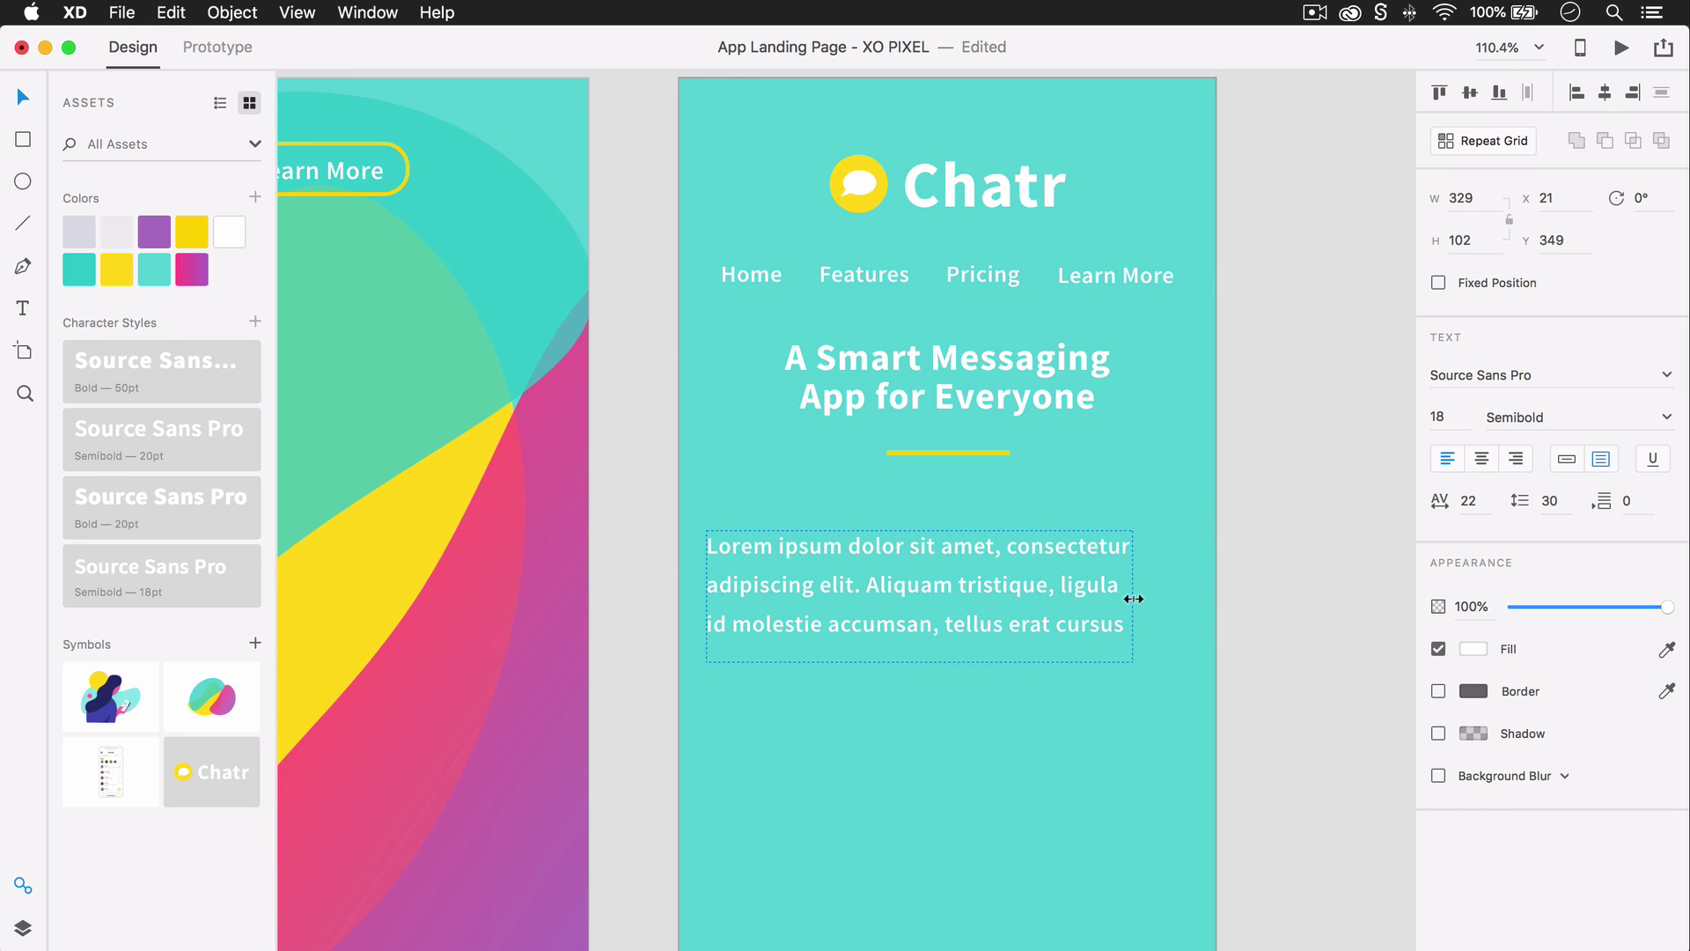
left_click(1481, 458)
left_click(1448, 417)
type("12")
key("Return")
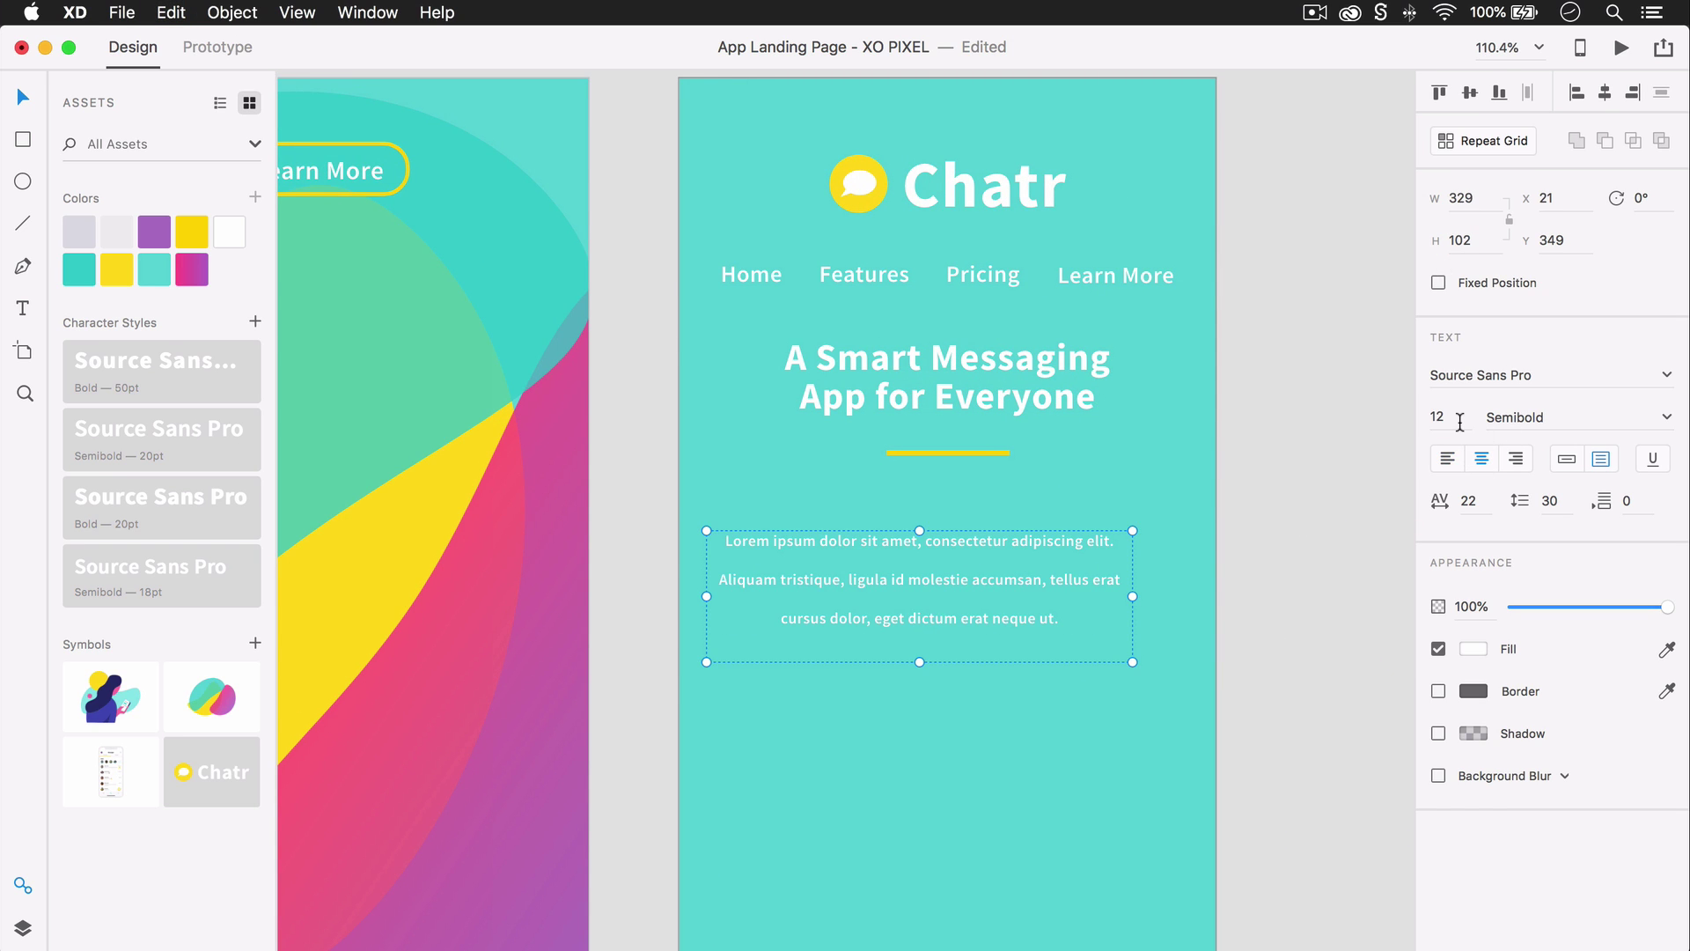
left_click(1456, 421)
type("16")
key("Return")
left_click(1547, 501)
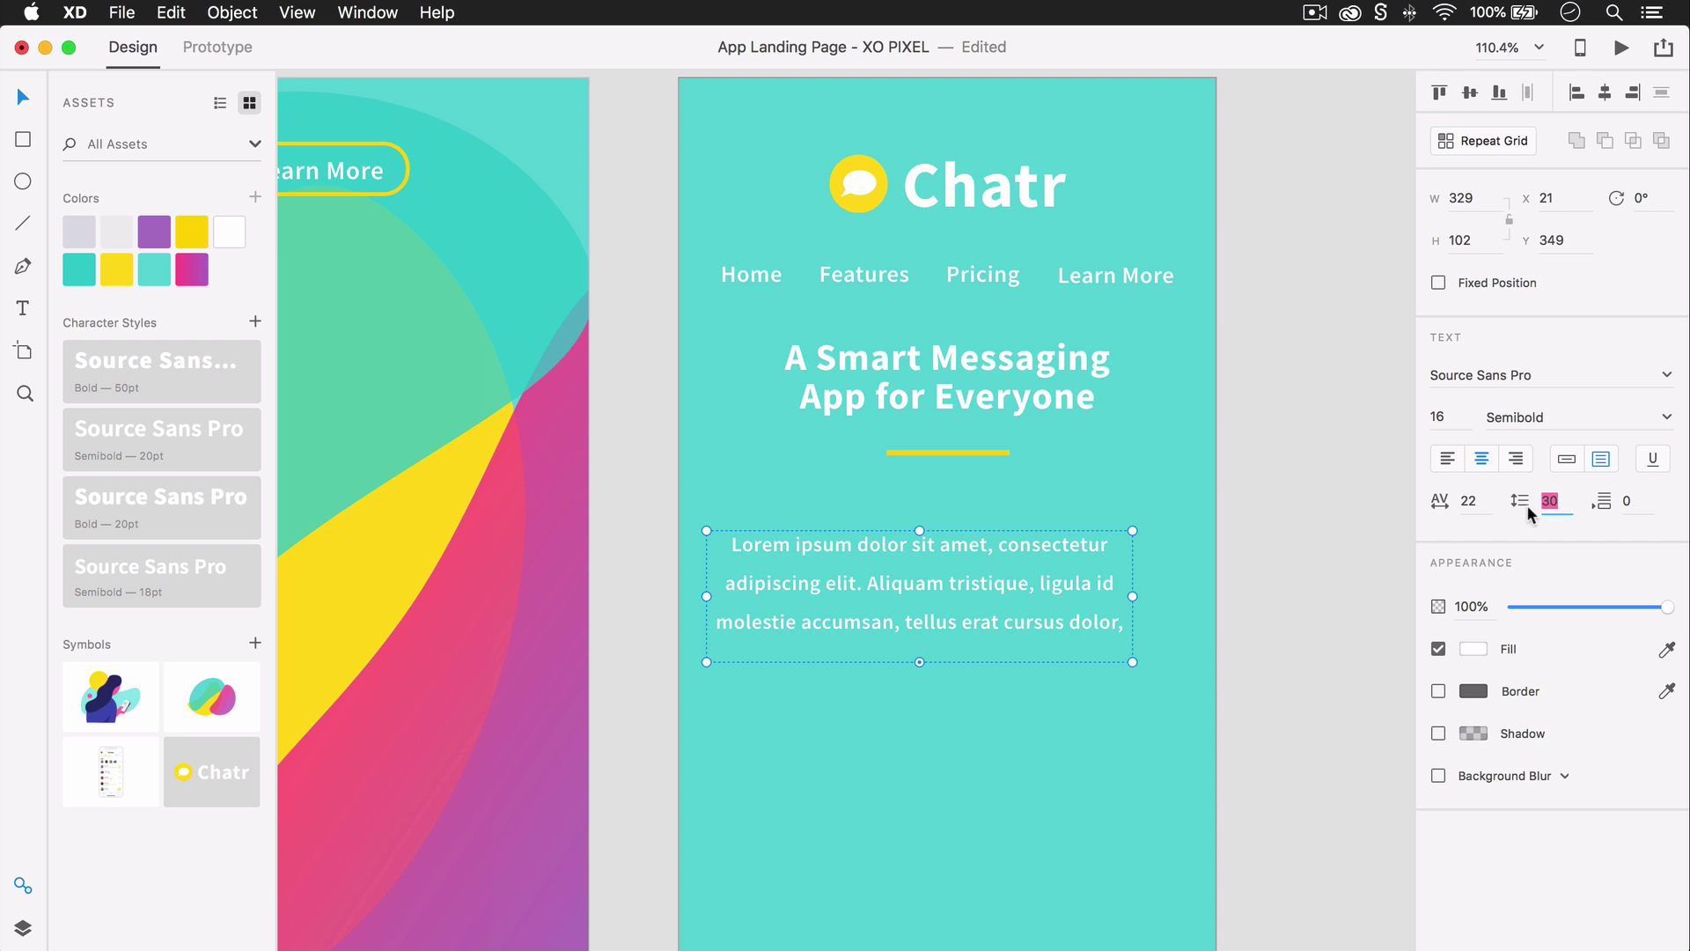
type("28")
key("Return")
Enlarge and centre the paragraph box, then lower the headline, divider and paragraph together
left_click_drag(916, 663, 924, 698)
mouse_move(945, 554)
left_mouse_down()
mouse_move(974, 526)
mouse_move(958, 581)
left_mouse_up()
left_click(959, 384, "shift")
scroll(660, 317, "up", 2)
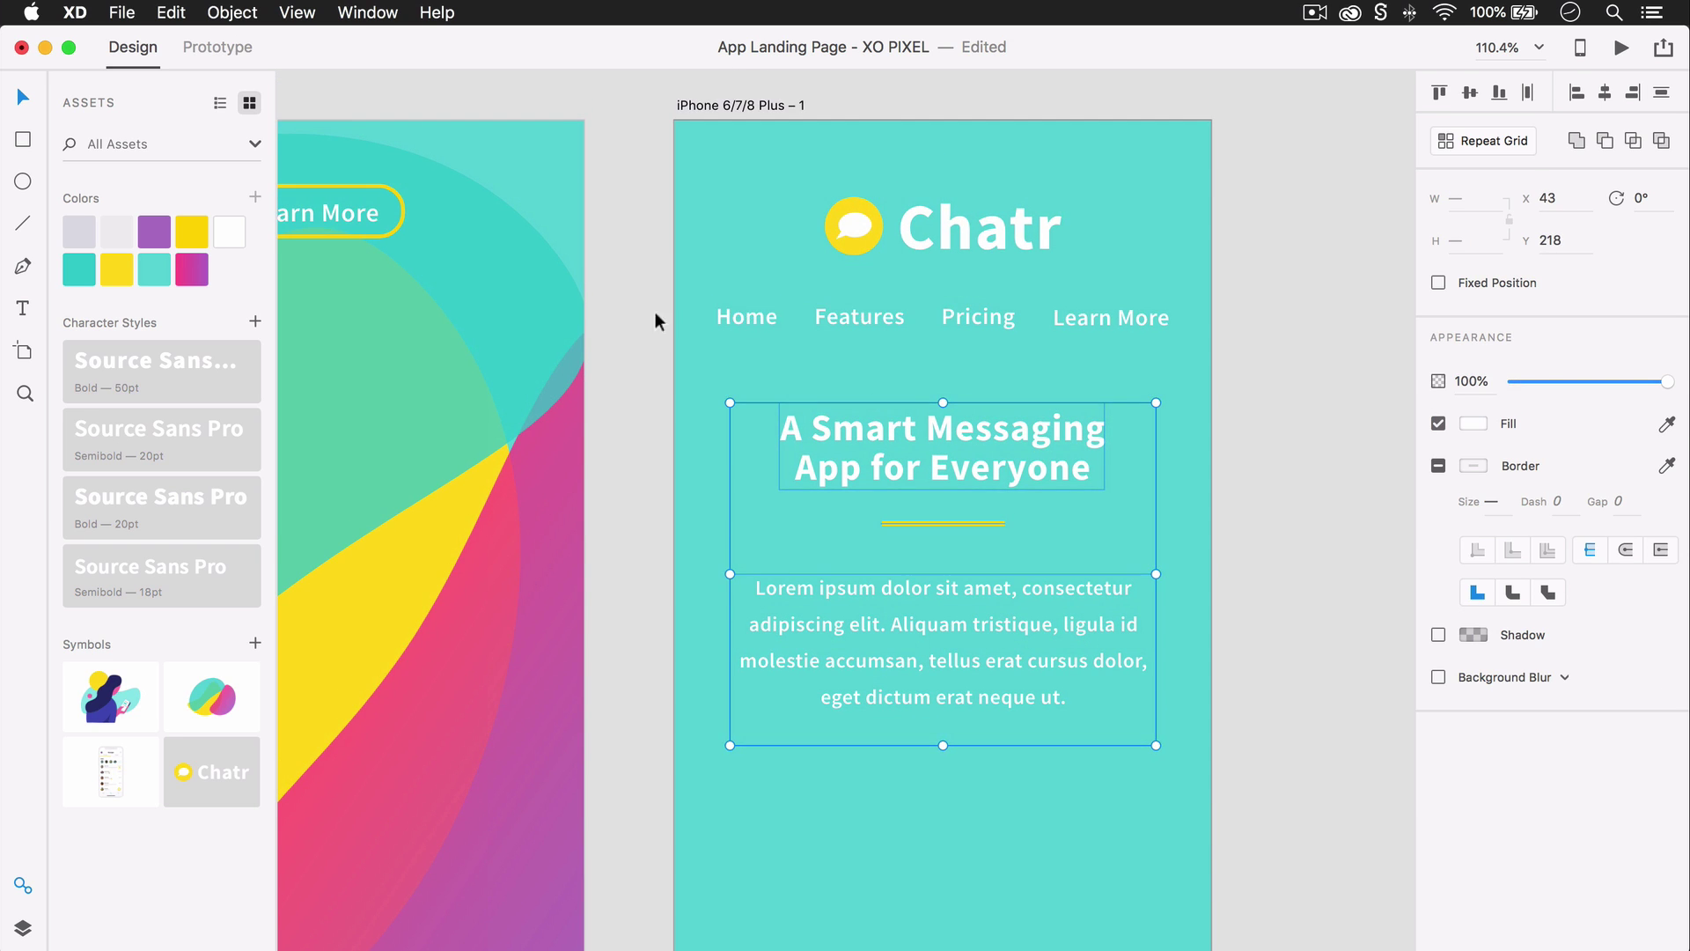
left_click(660, 317)
left_click_drag(984, 523, 987, 528)
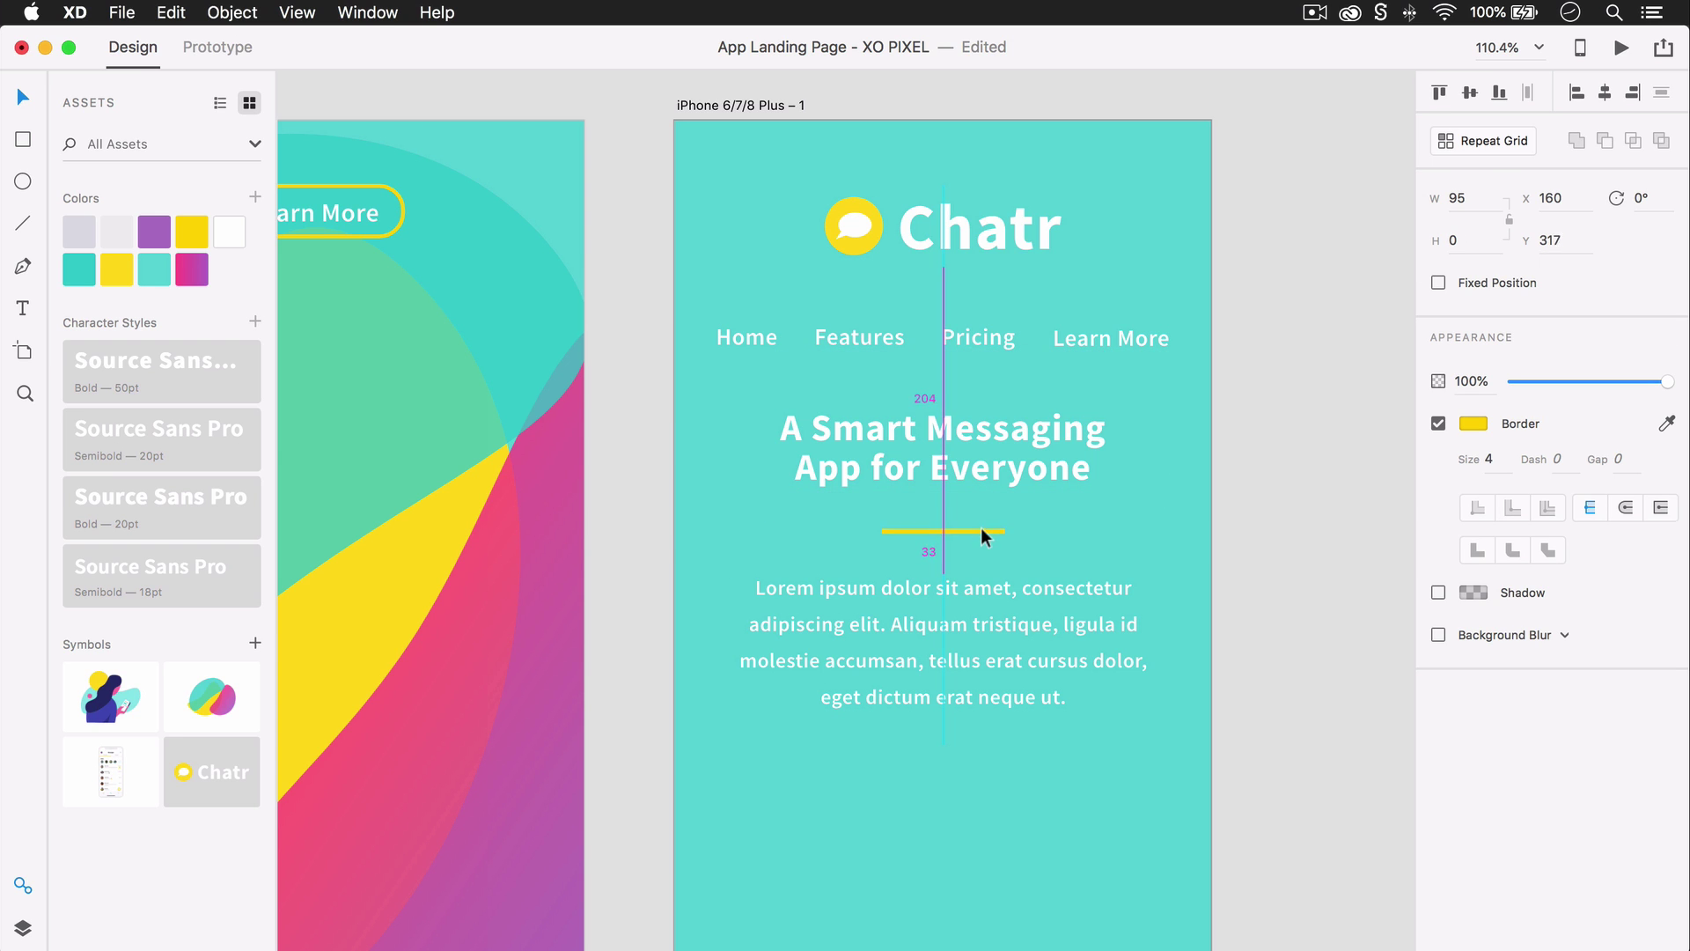
left_click_drag(699, 532, 992, 695)
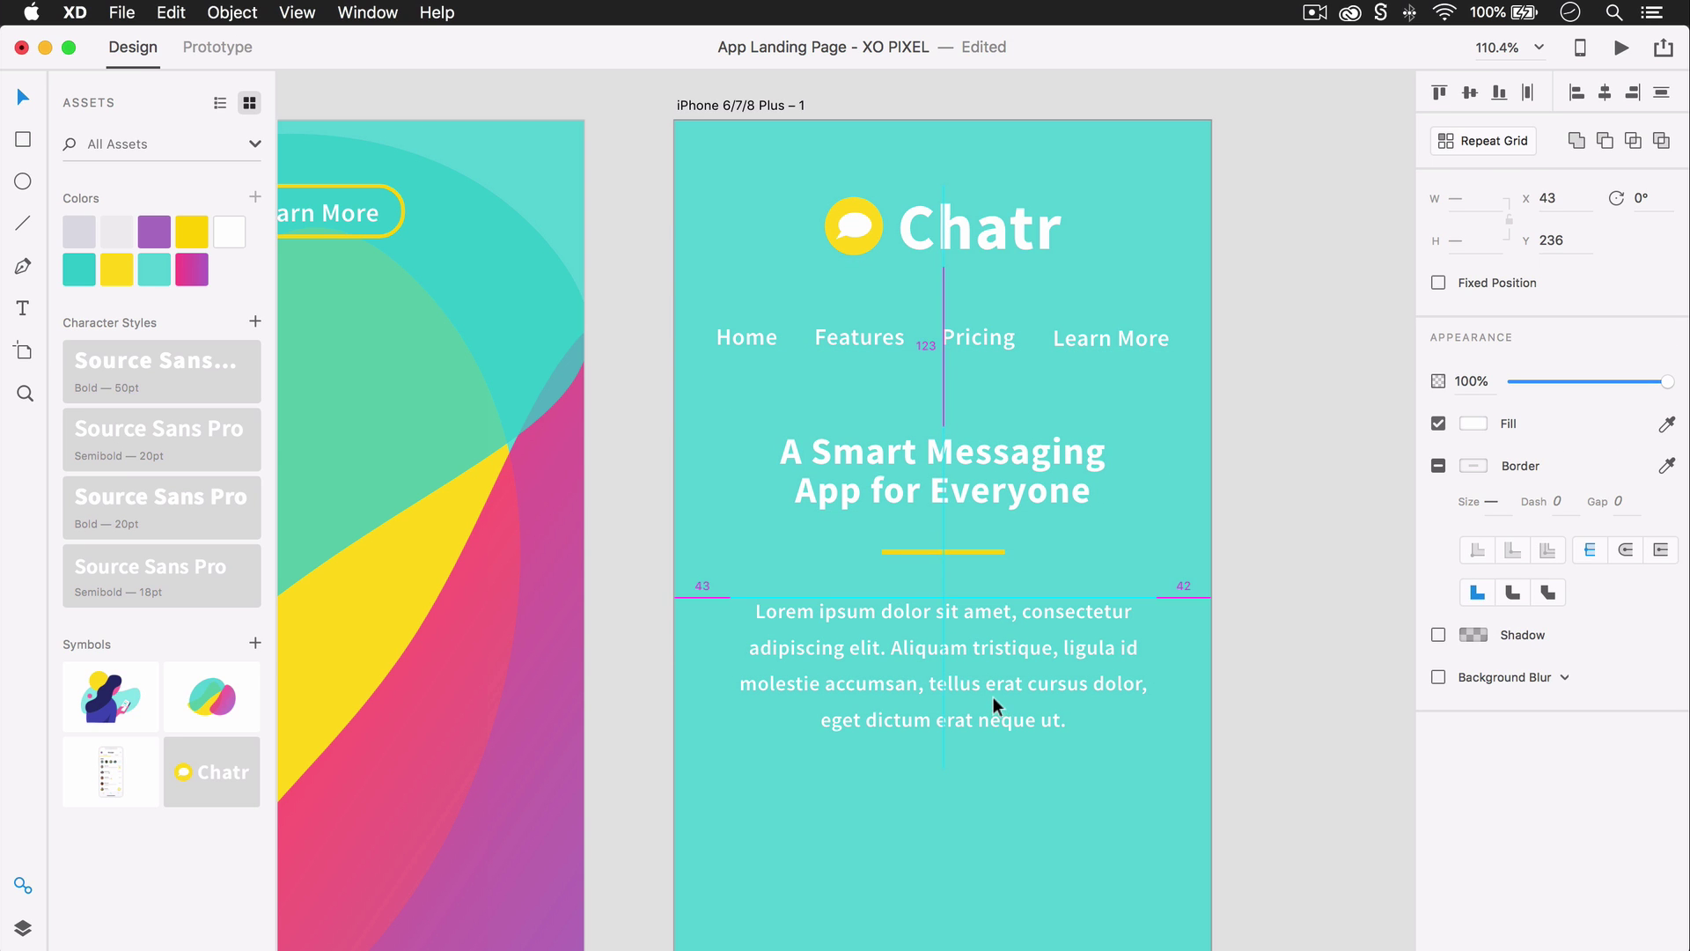
left_click(921, 801)
scroll(921, 801, "down", 3)
Copy the Go to App Store button onto the iPhone artboard and centre it
scroll(921, 801, "down", 5)
scroll(920, 801, "left", 10)
left_click(326, 459)
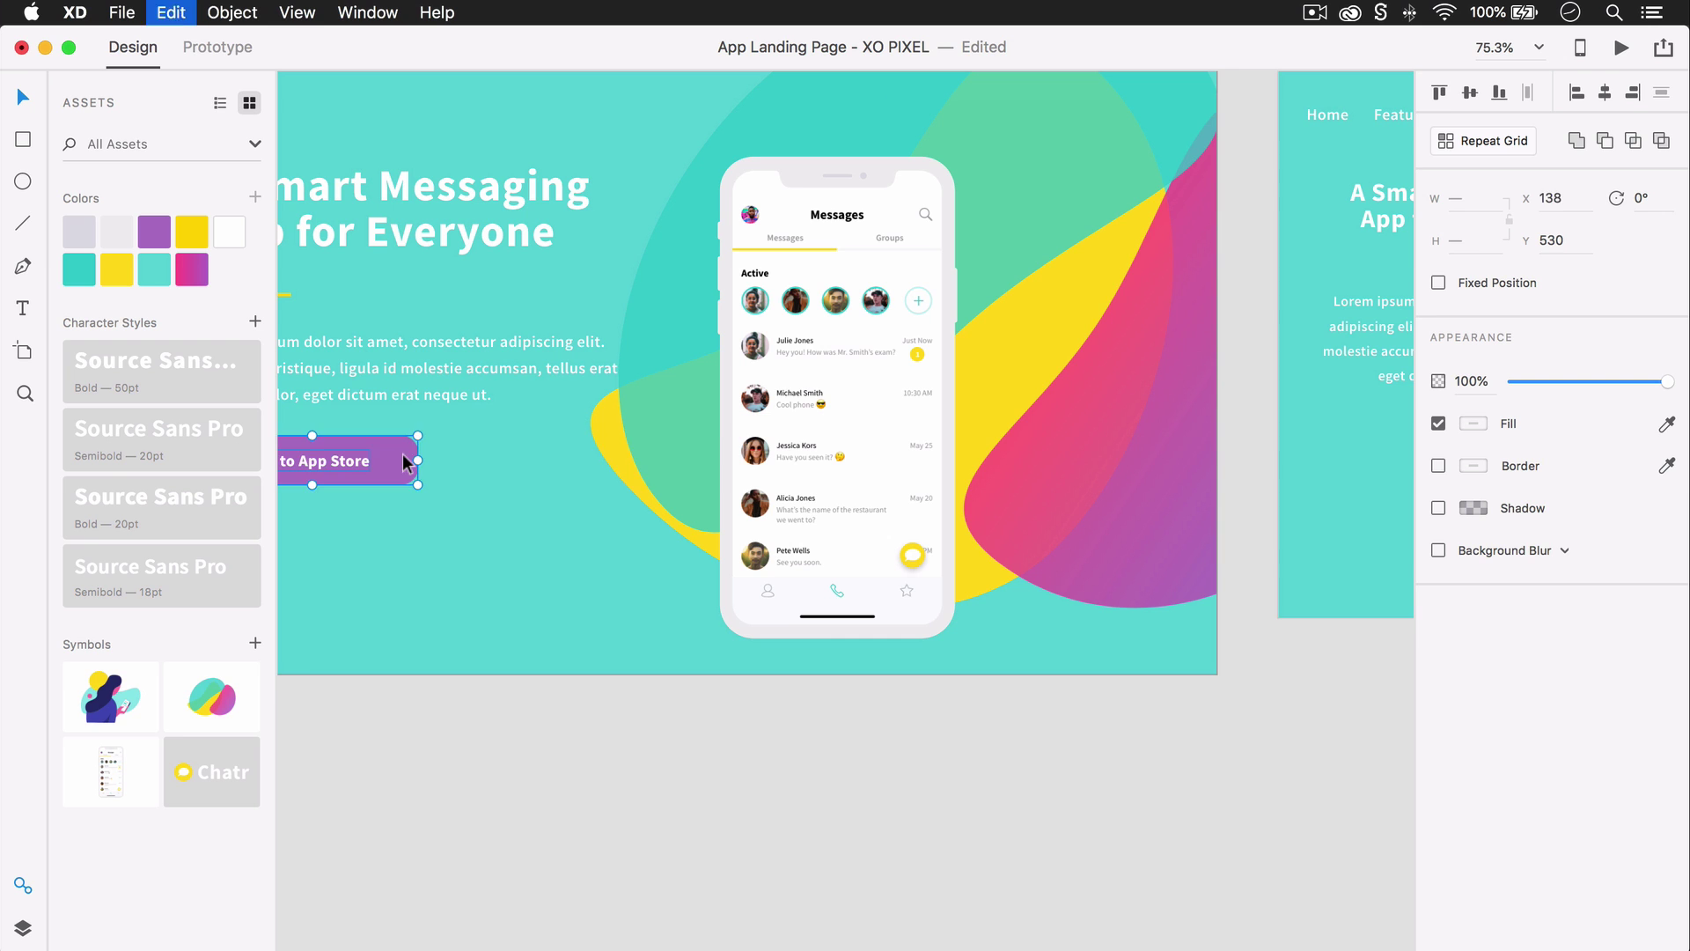
left_click_drag(326, 460, 1318, 459)
scroll(1278, 467, "right", 5)
scroll(1243, 452, "up", 3)
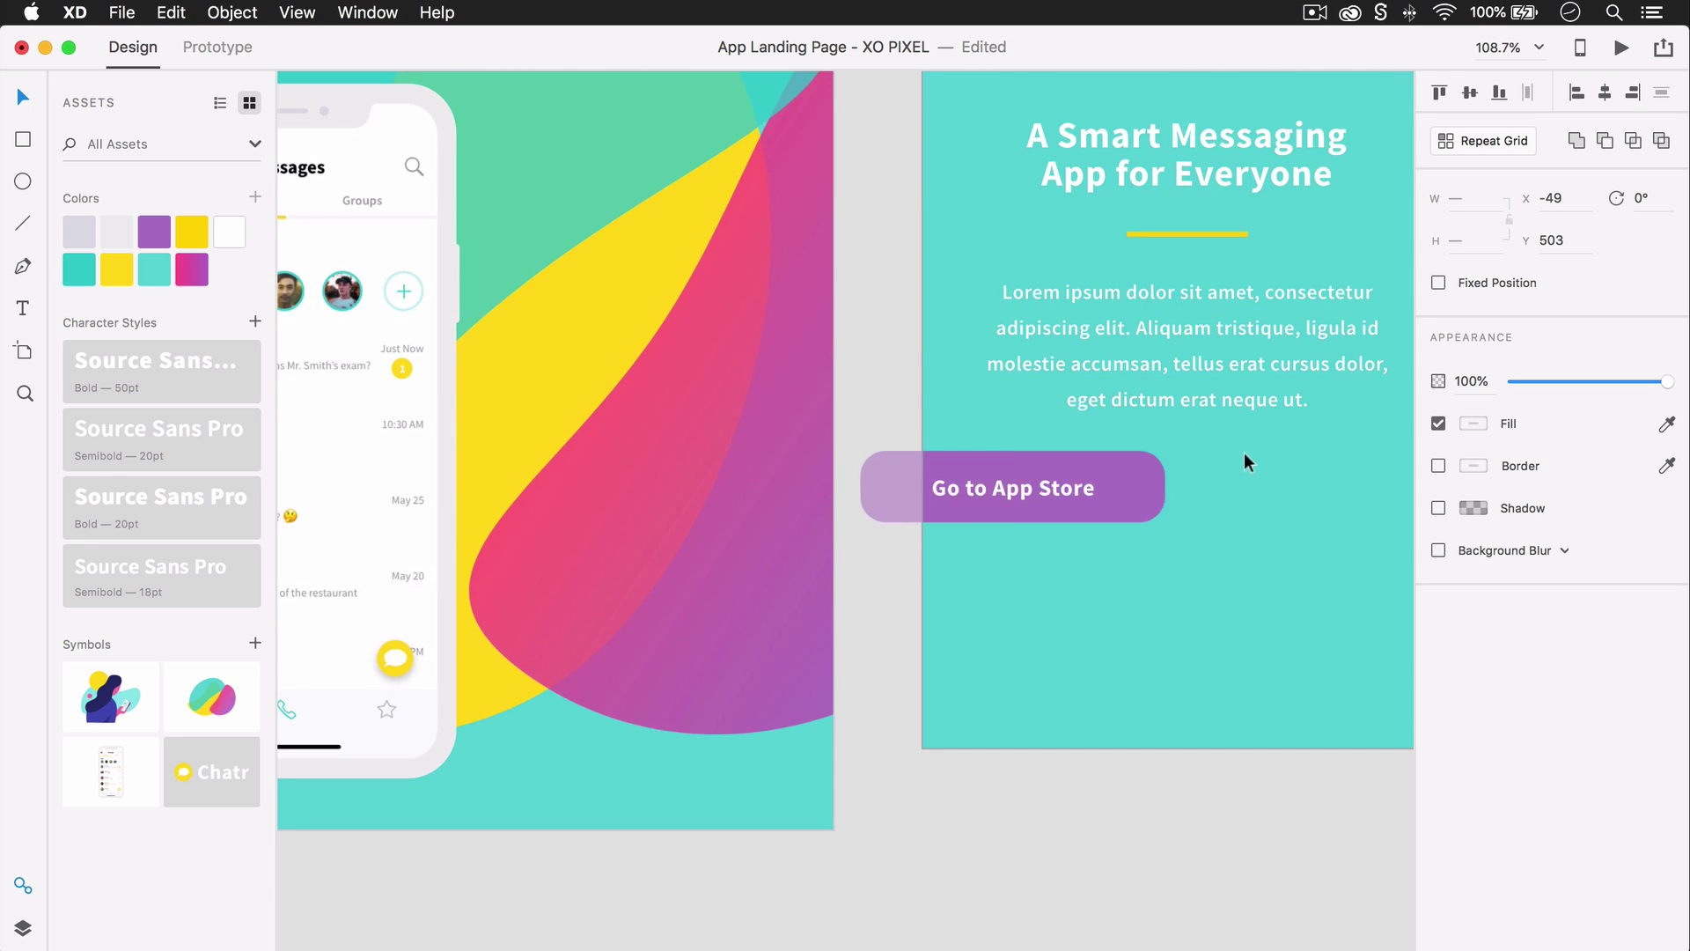
left_click_drag(1162, 487, 1294, 487)
scroll(1232, 511, "right", 3)
left_click(1132, 668)
scroll(1132, 668, "down", 5)
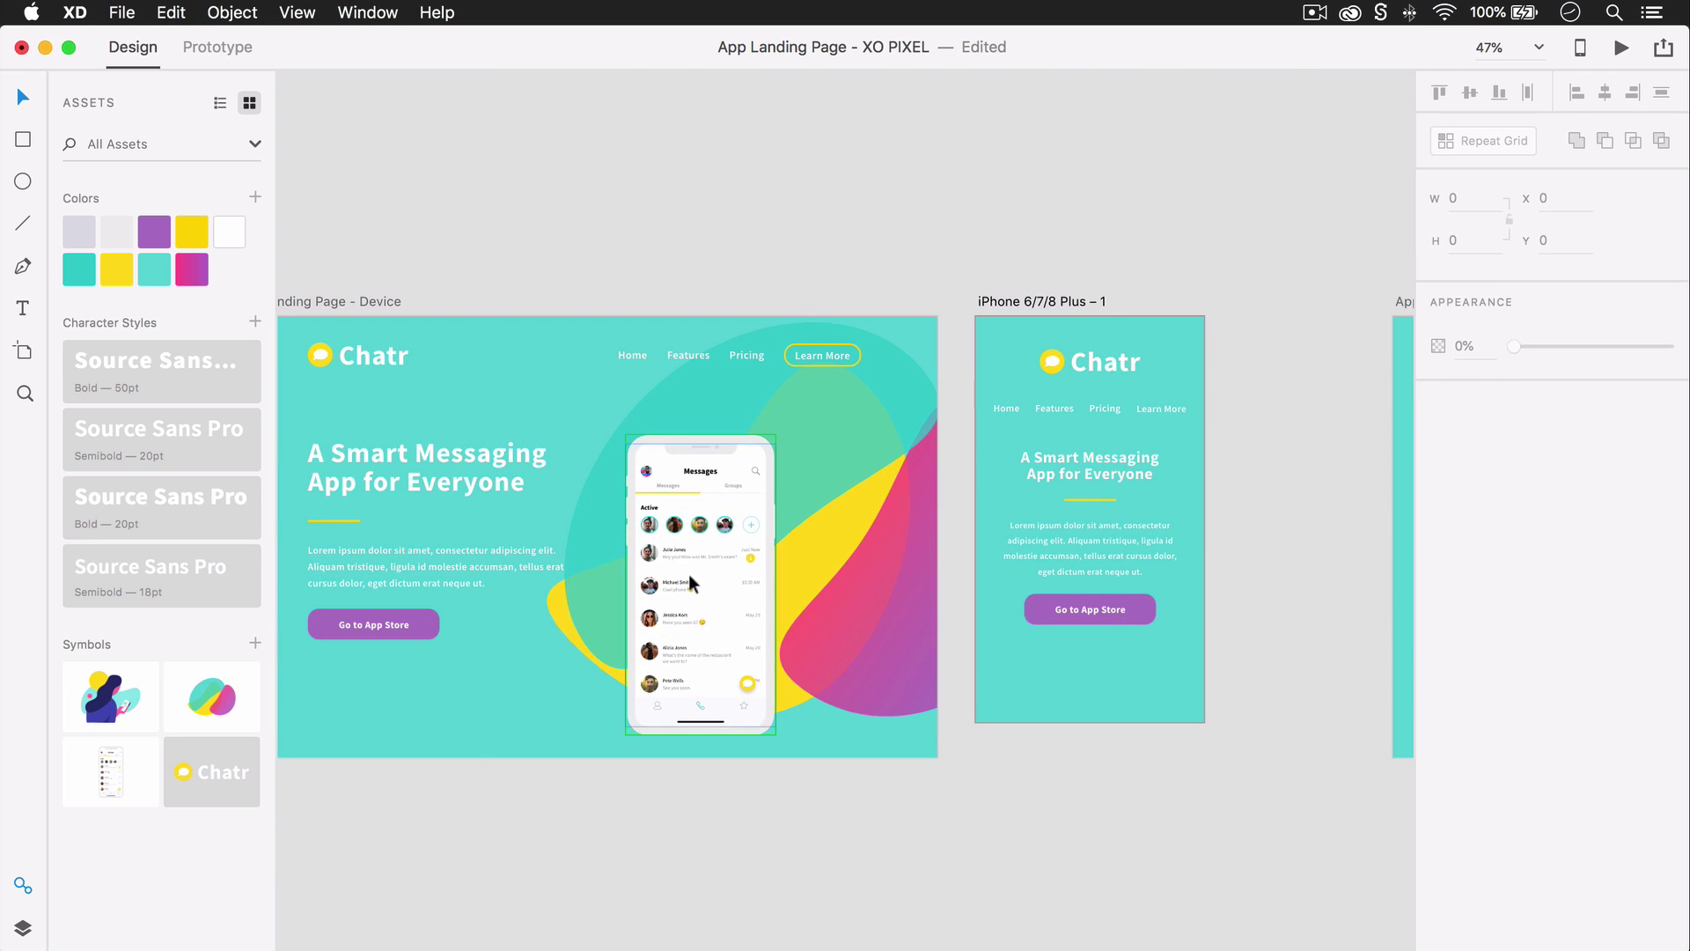
Copy the phone mockup below the button and lengthen the iPhone artboard to fit it
left_click(720, 572)
left_click_drag(720, 572, 1121, 767)
scroll(1120, 617, "down", 3)
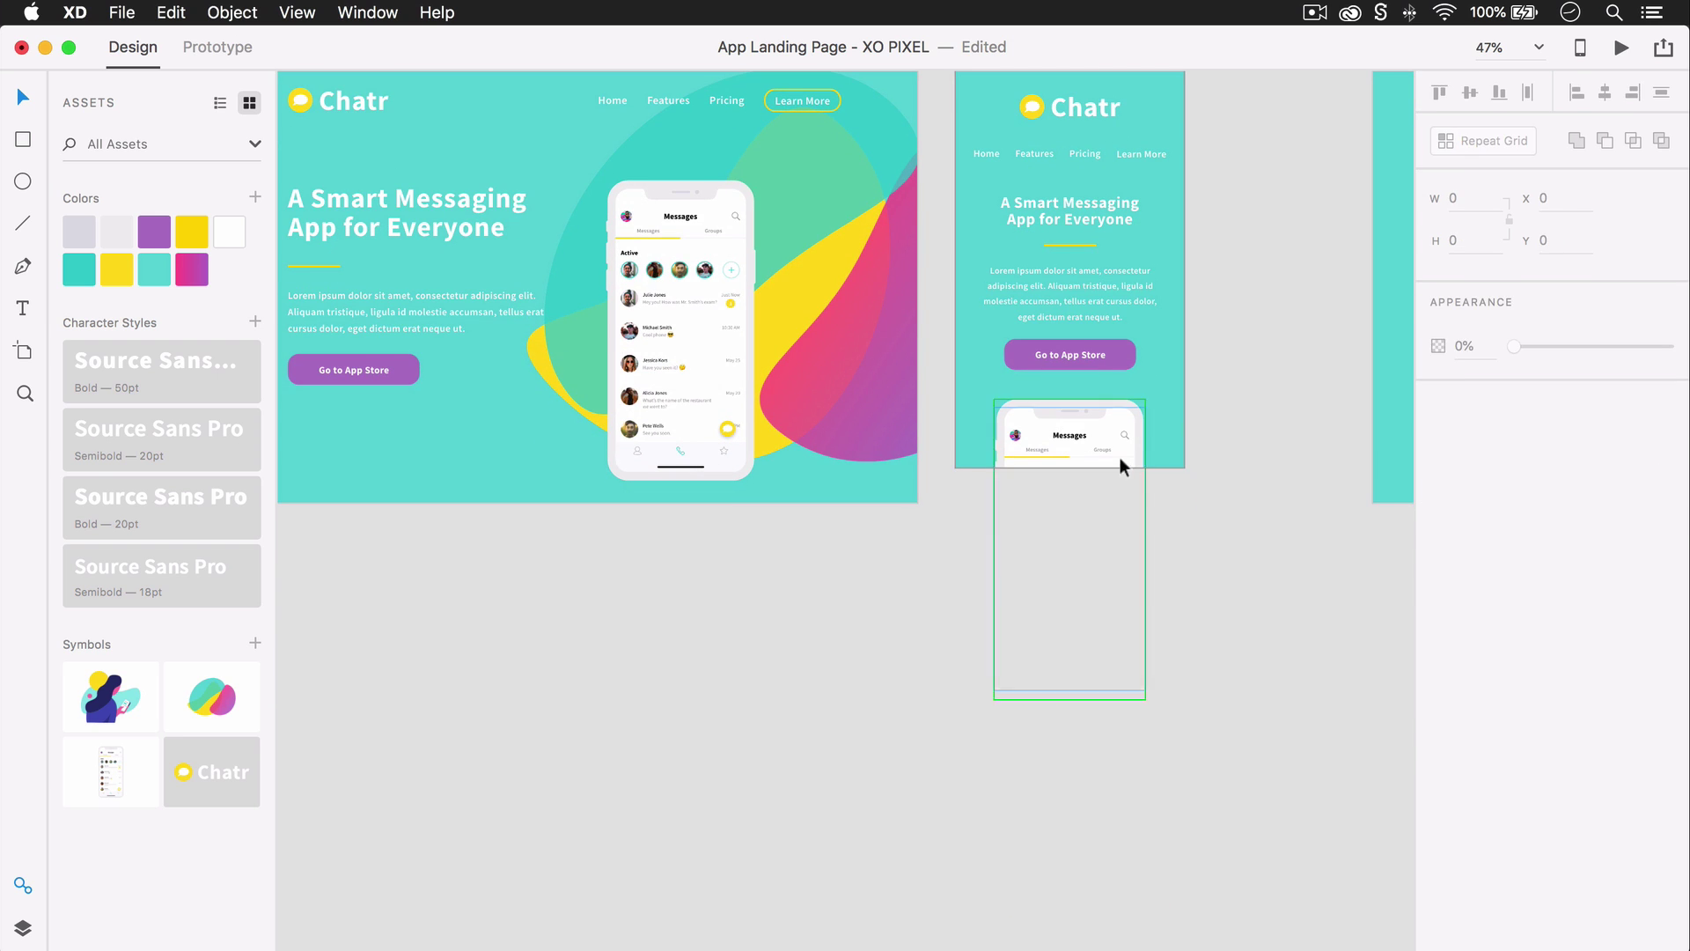
left_click(1067, 471)
left_click_drag(1067, 471, 1064, 737)
left_click_drag(1075, 671, 1077, 684)
left_click(1068, 789)
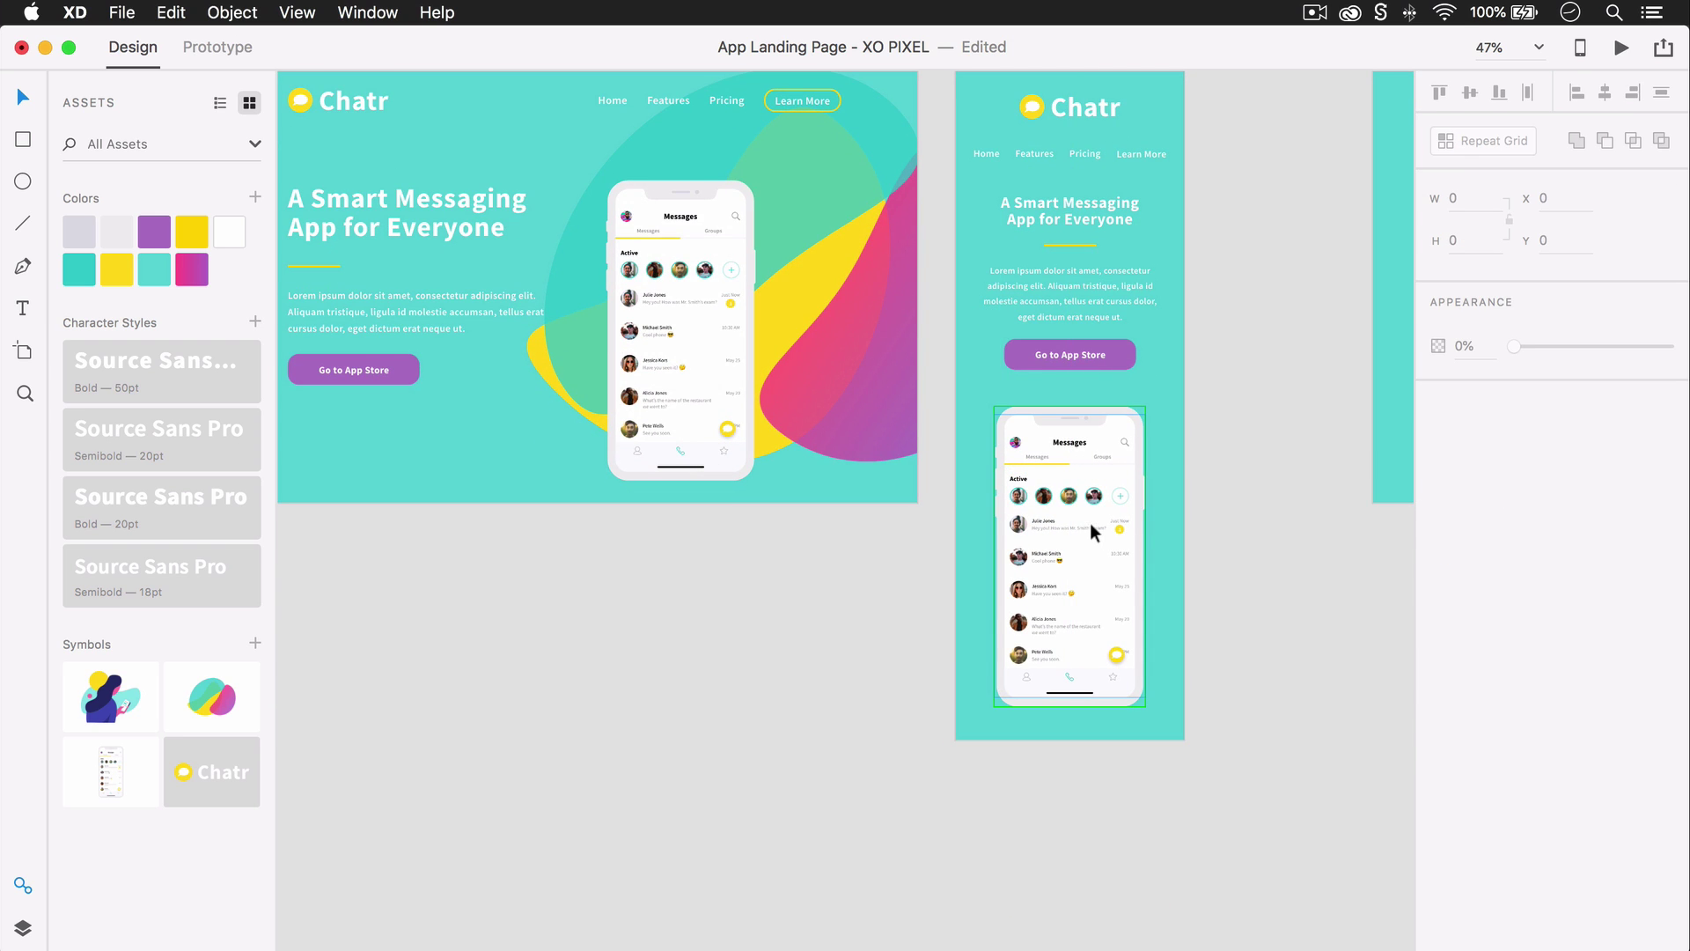
scroll(1090, 523, "up", 5)
scroll(1094, 528, "down", 3)
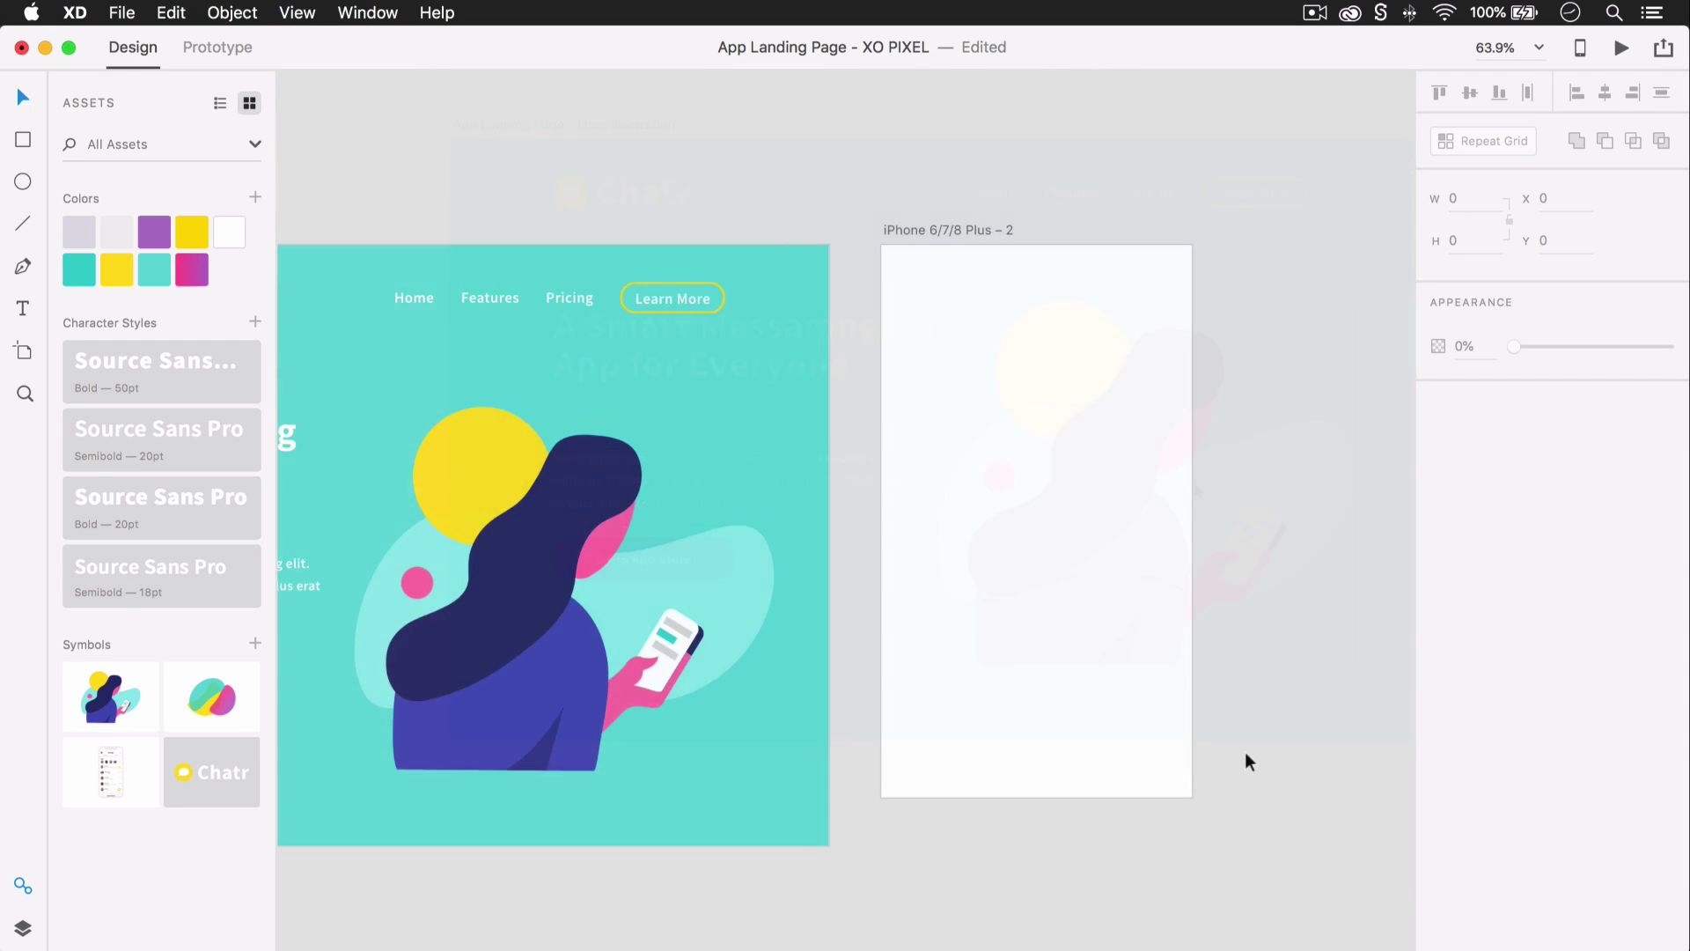
Fill the second iPhone artboard with teal and copy the Chatr logo onto it
scroll(1141, 673, "down", 3)
scroll(1140, 674, "left", 3)
left_click(1121, 650)
scroll(1133, 653, "up", 2)
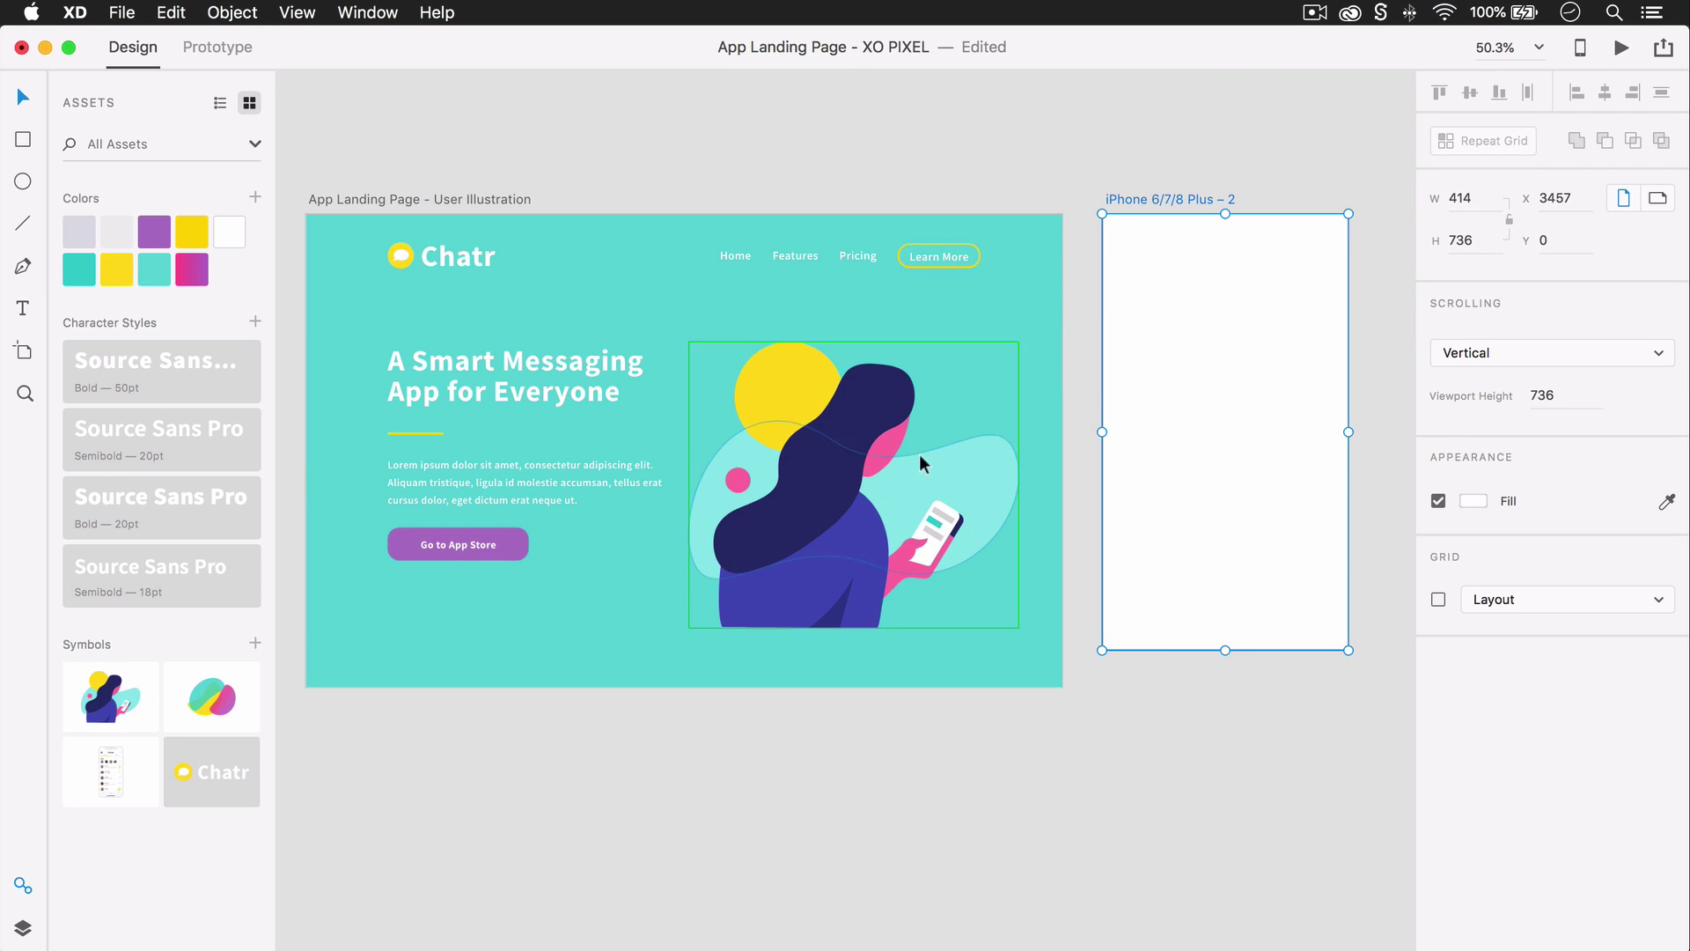
left_click(152, 280)
left_click(1179, 97)
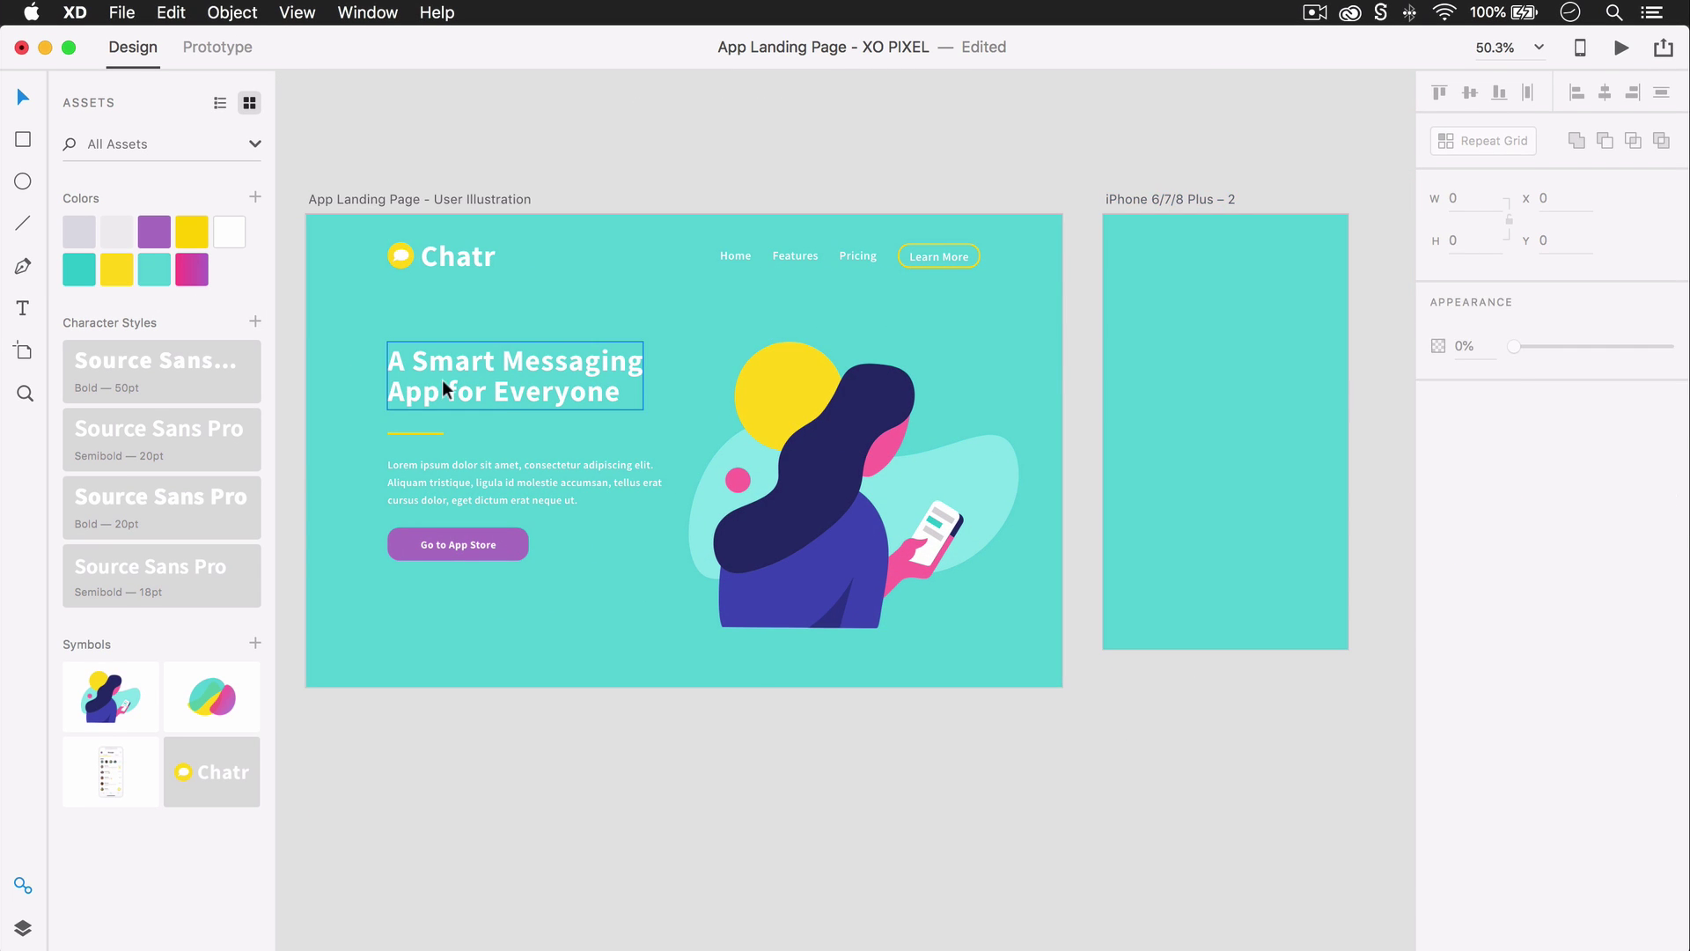
left_click(437, 262)
left_click_drag(437, 263, 1237, 268)
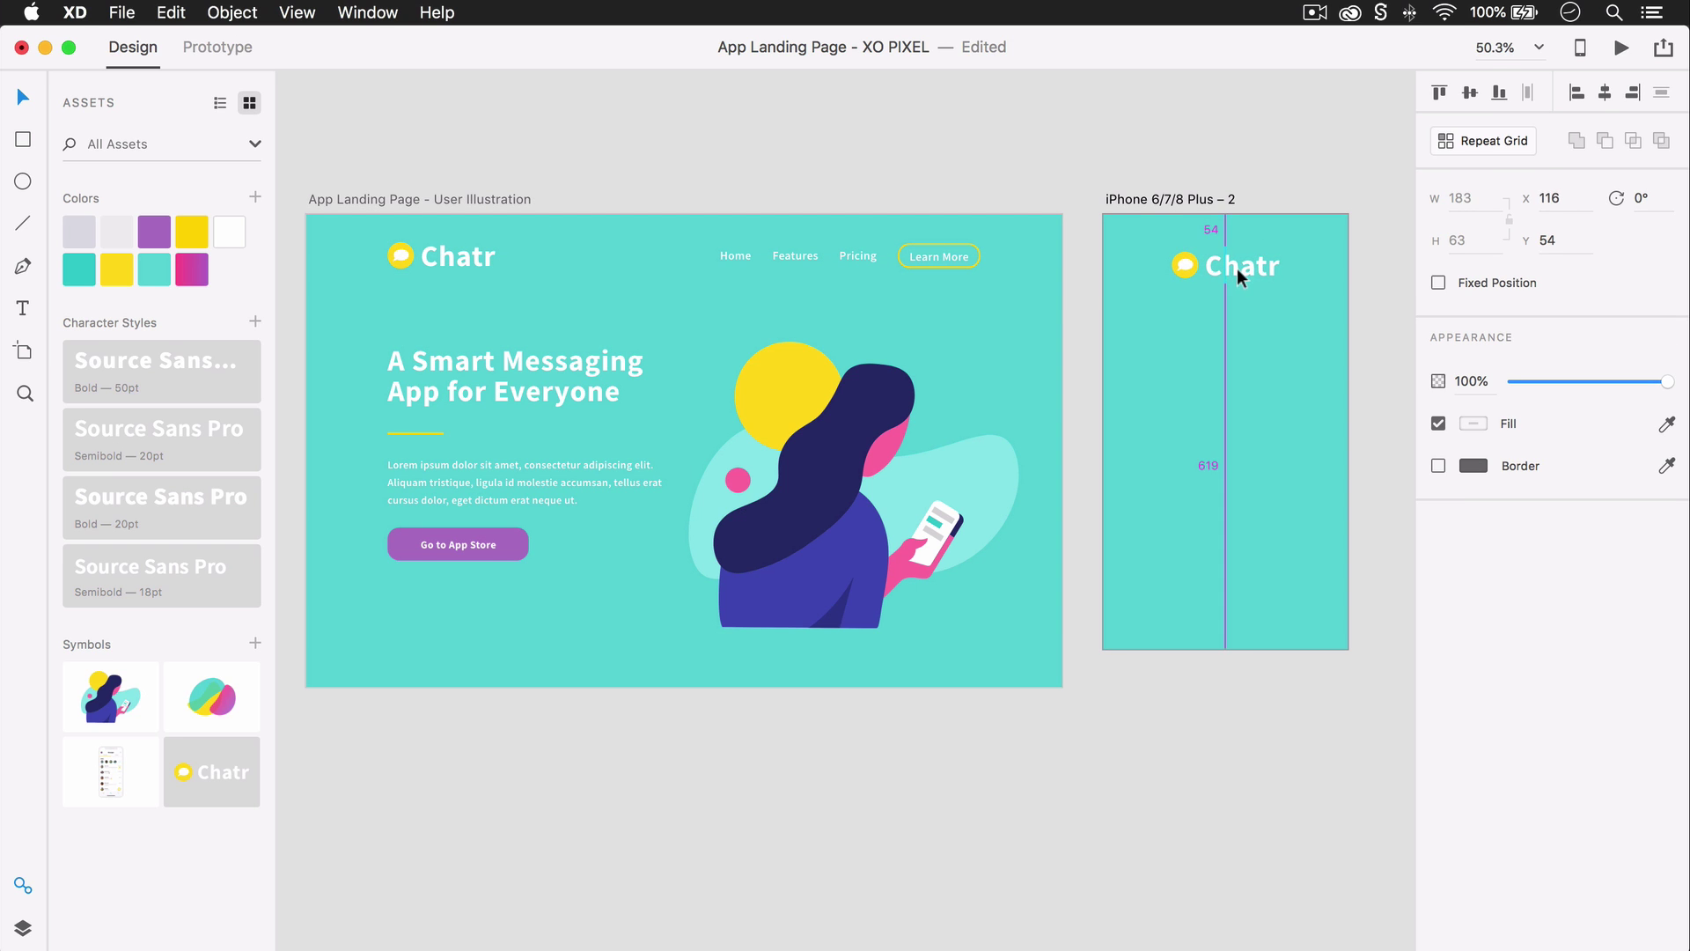
Copy Home, Features, Pricing and Learn More below the logo and delete the yellow pill outline
left_click(741, 254)
scroll(741, 254, "up", 5)
left_click(880, 257, "shift")
left_click(1045, 257, "shift")
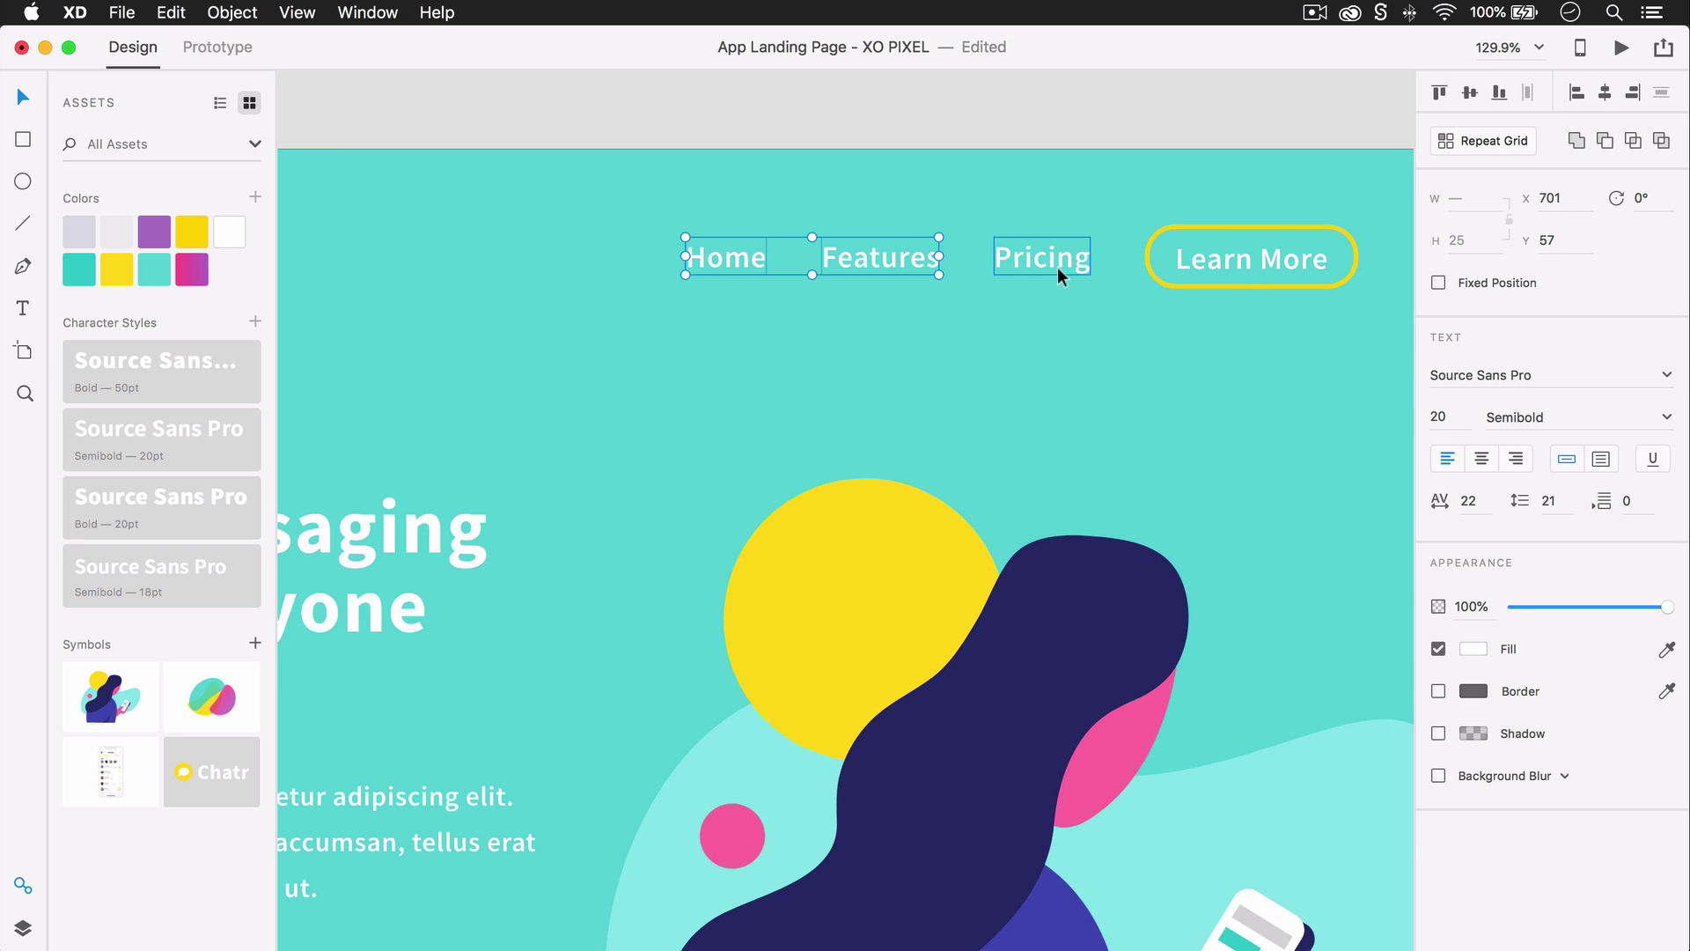
left_click(1214, 260, "shift")
scroll(1215, 260, "right", 10)
left_click_drag(451, 264, 1331, 370)
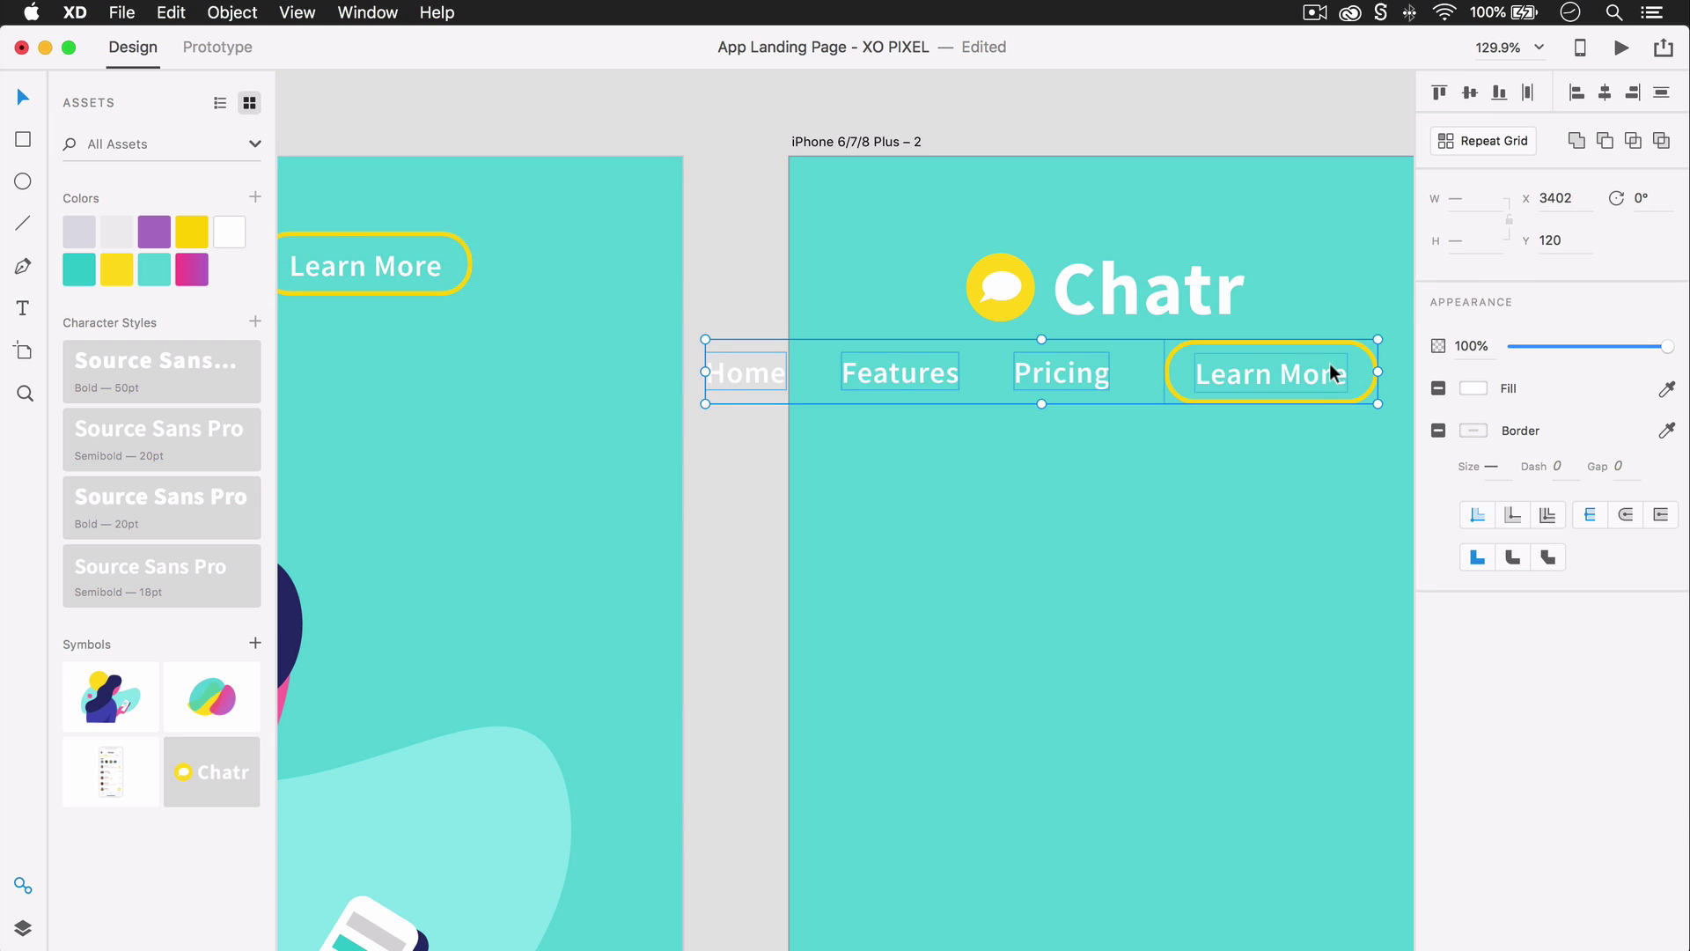
scroll(1232, 388, "right", 5)
left_click_drag(1133, 400, 1267, 445)
left_click(1305, 498)
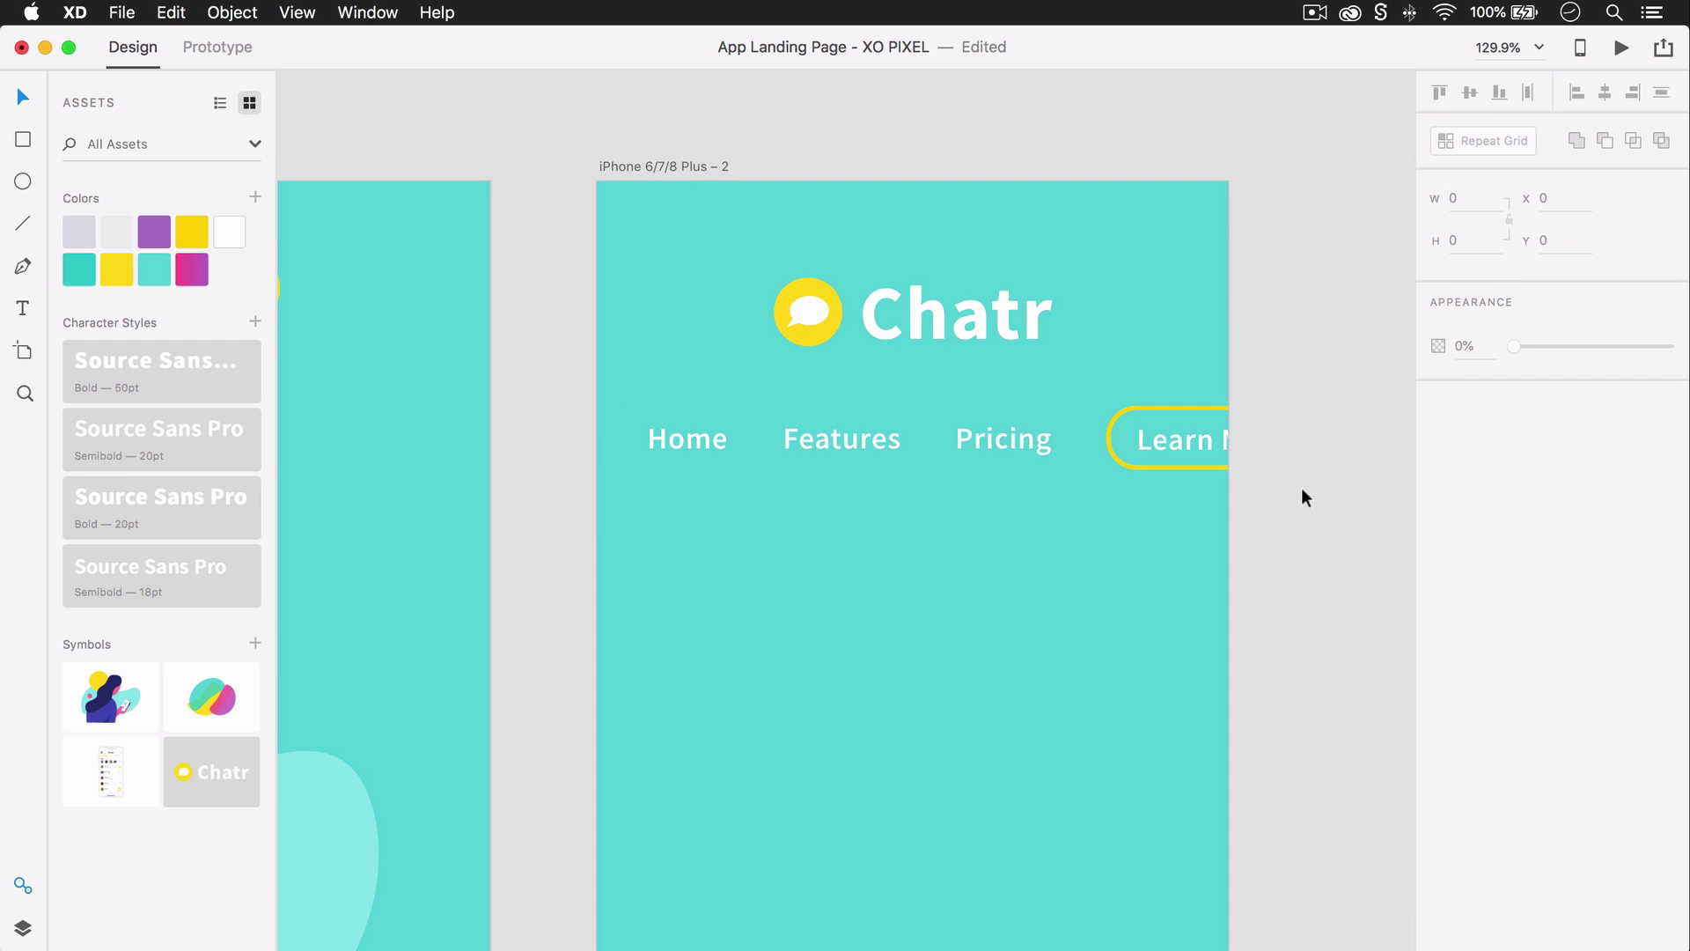
left_click(1183, 464)
key("Delete")
Set Learn More, Pricing, Features and Home each to 18pt
left_click(1160, 456)
left_click(1441, 382)
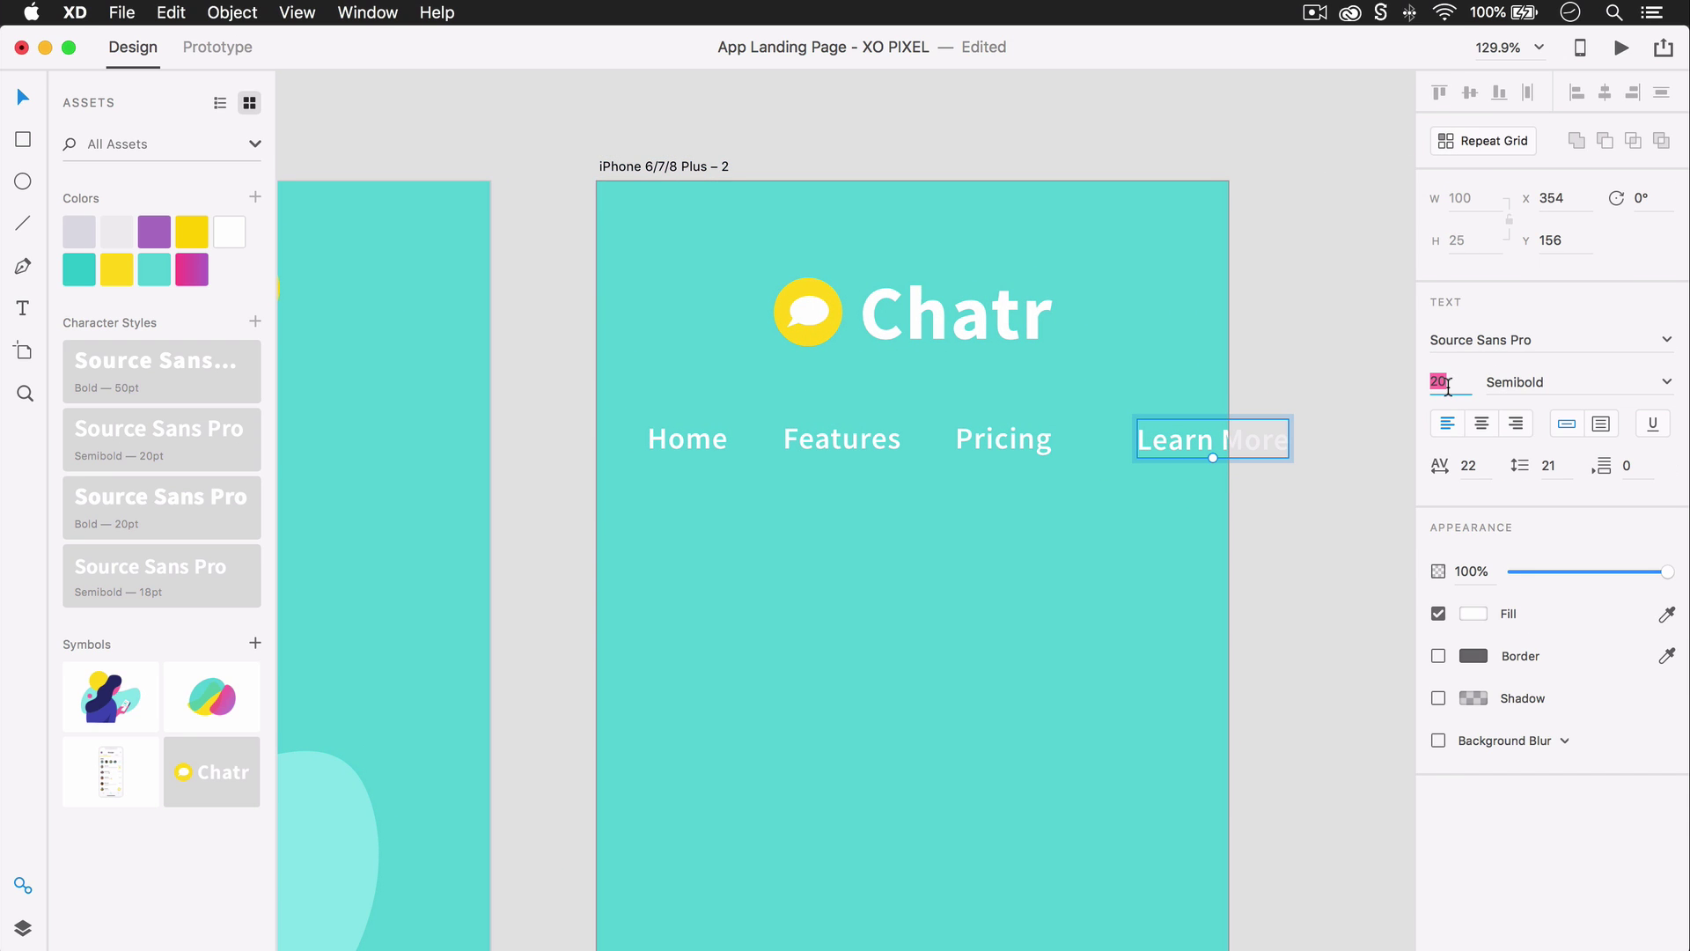
type("18")
key("Return")
left_click(1042, 449)
left_click(1441, 417)
type("1")
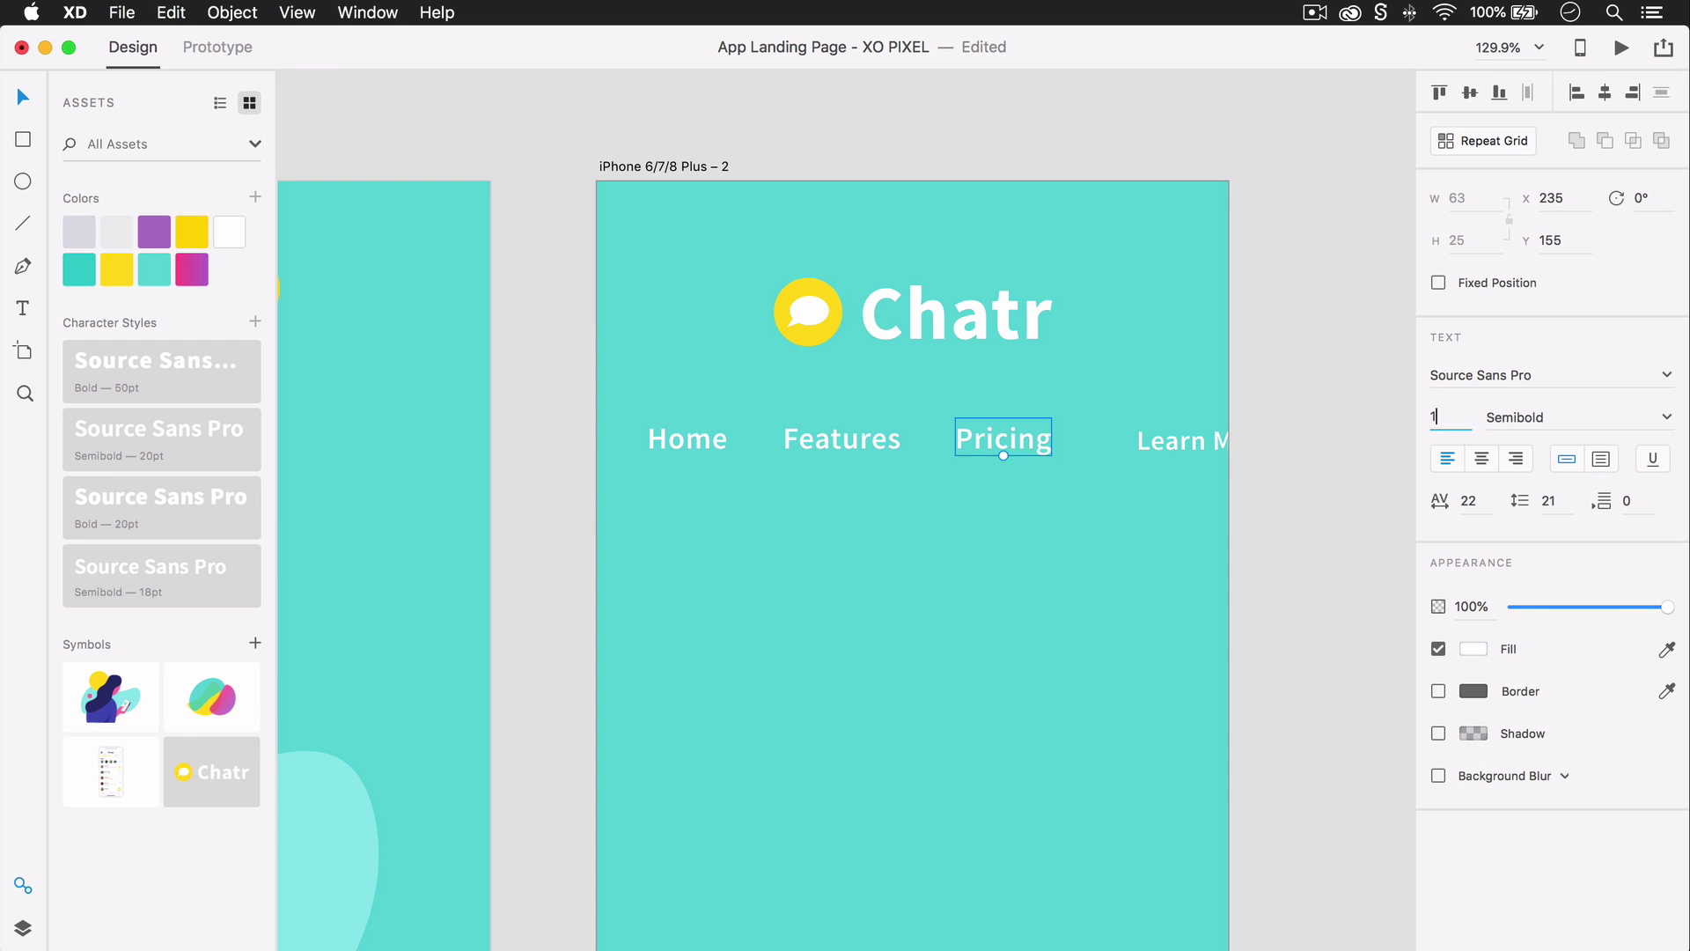
type("8")
key("Return")
left_click(840, 440)
left_click(1442, 417)
type("18")
key("Return")
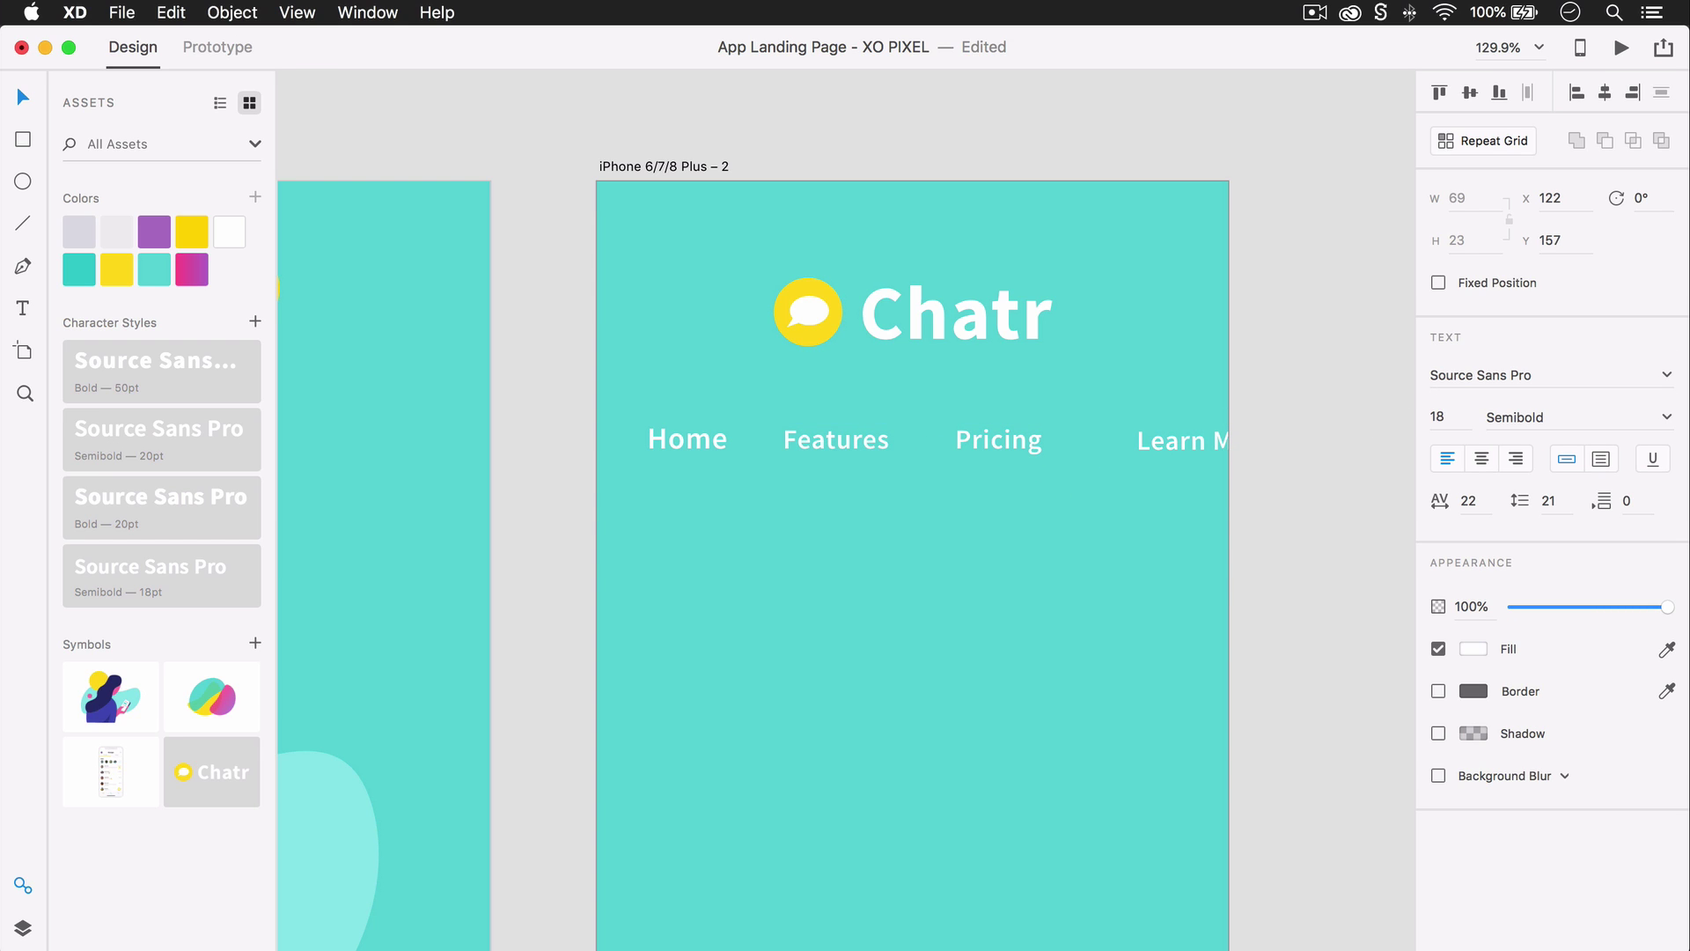
left_click(700, 437)
left_click(1442, 417)
type("18")
key("Return")
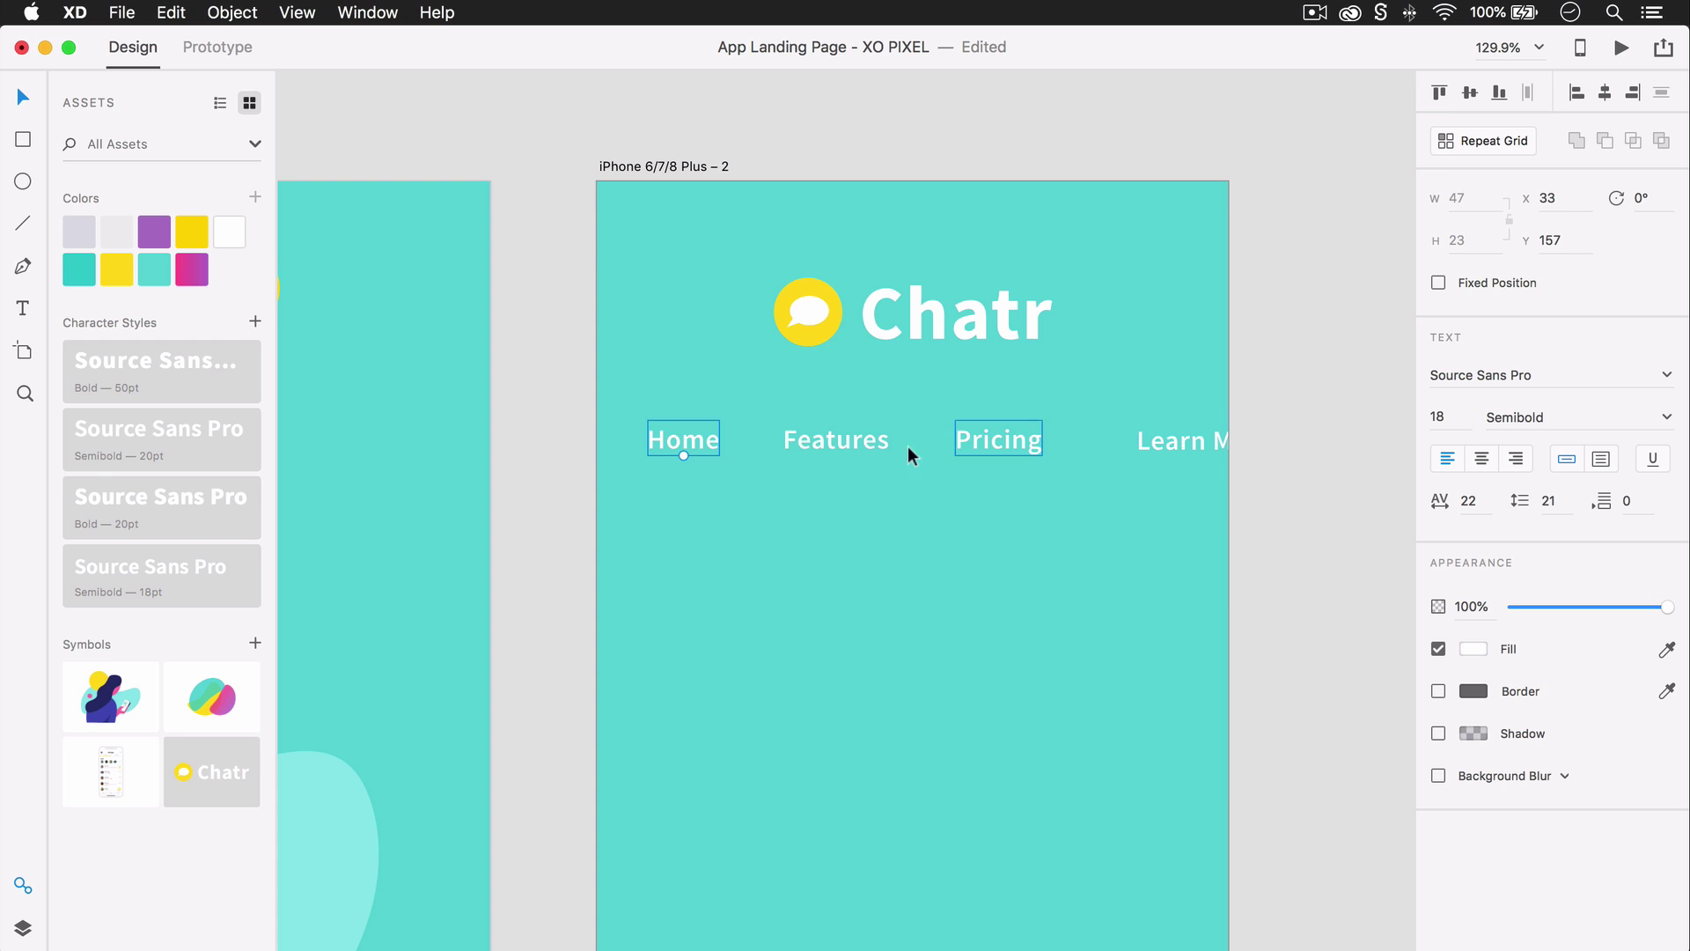
Shift the links left so they sit about 25 px apart inside the artboard
left_click(810, 440, "shift")
left_click(964, 438, "shift")
left_click(1145, 444, "shift")
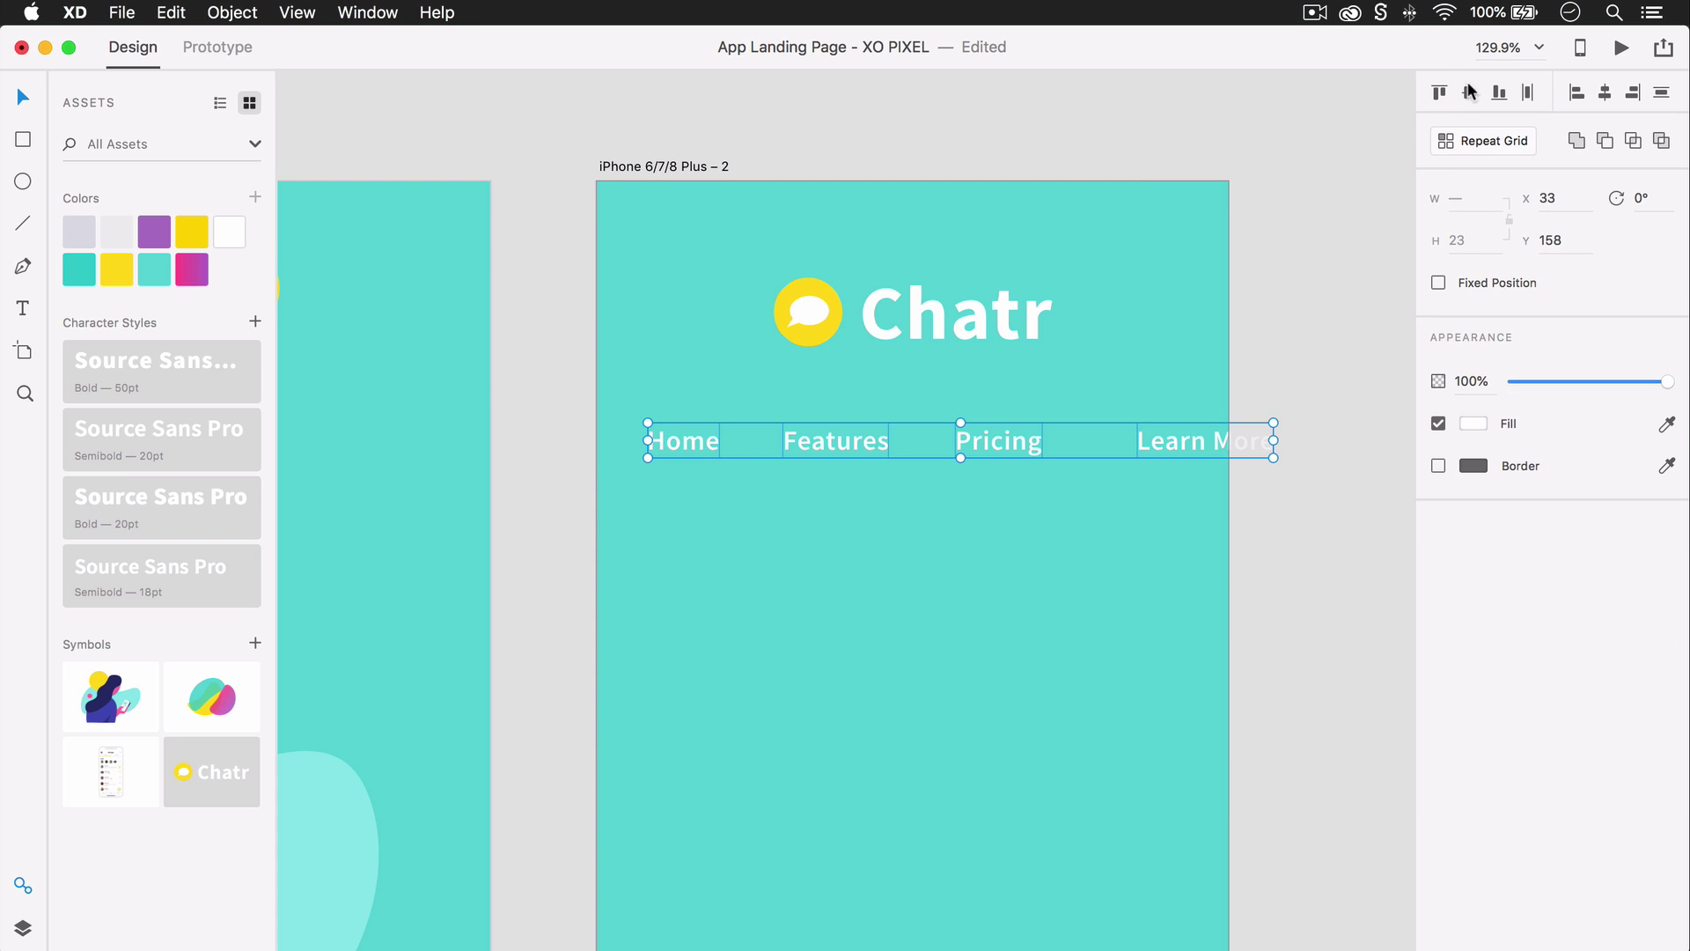
left_click(1139, 499)
left_click_drag(833, 438, 824, 433)
left_click_drag(991, 440, 969, 440)
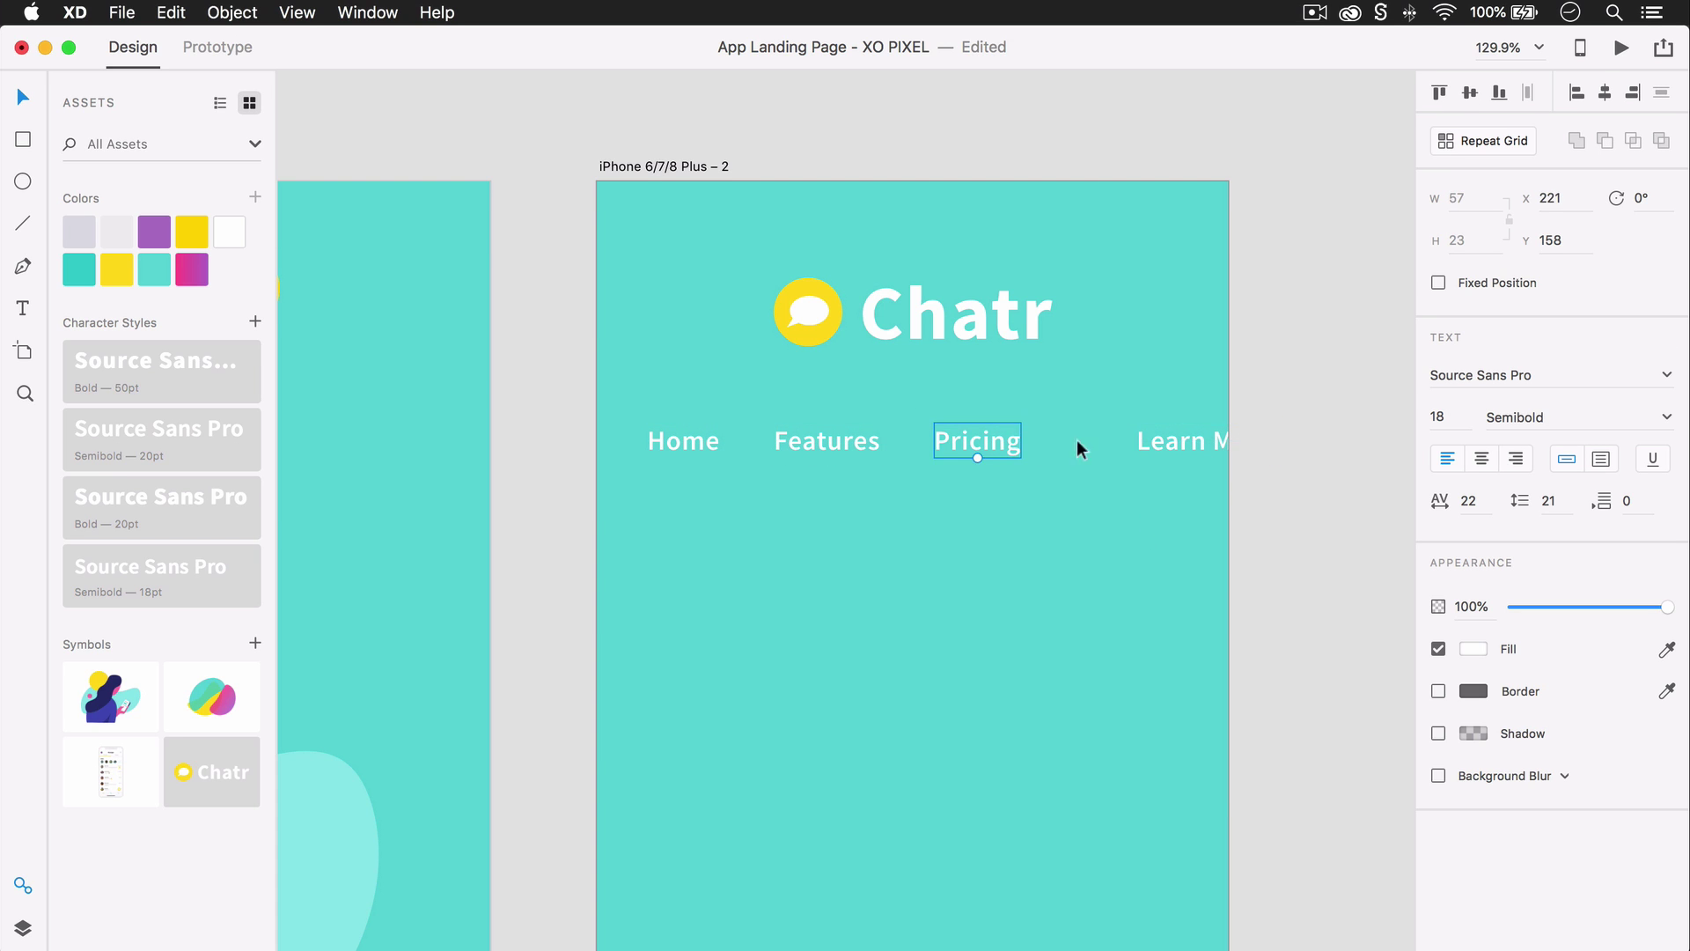
left_click_drag(1144, 443, 1076, 443)
left_click(977, 440, "shift")
left_click(834, 441, "shift")
left_click(695, 440)
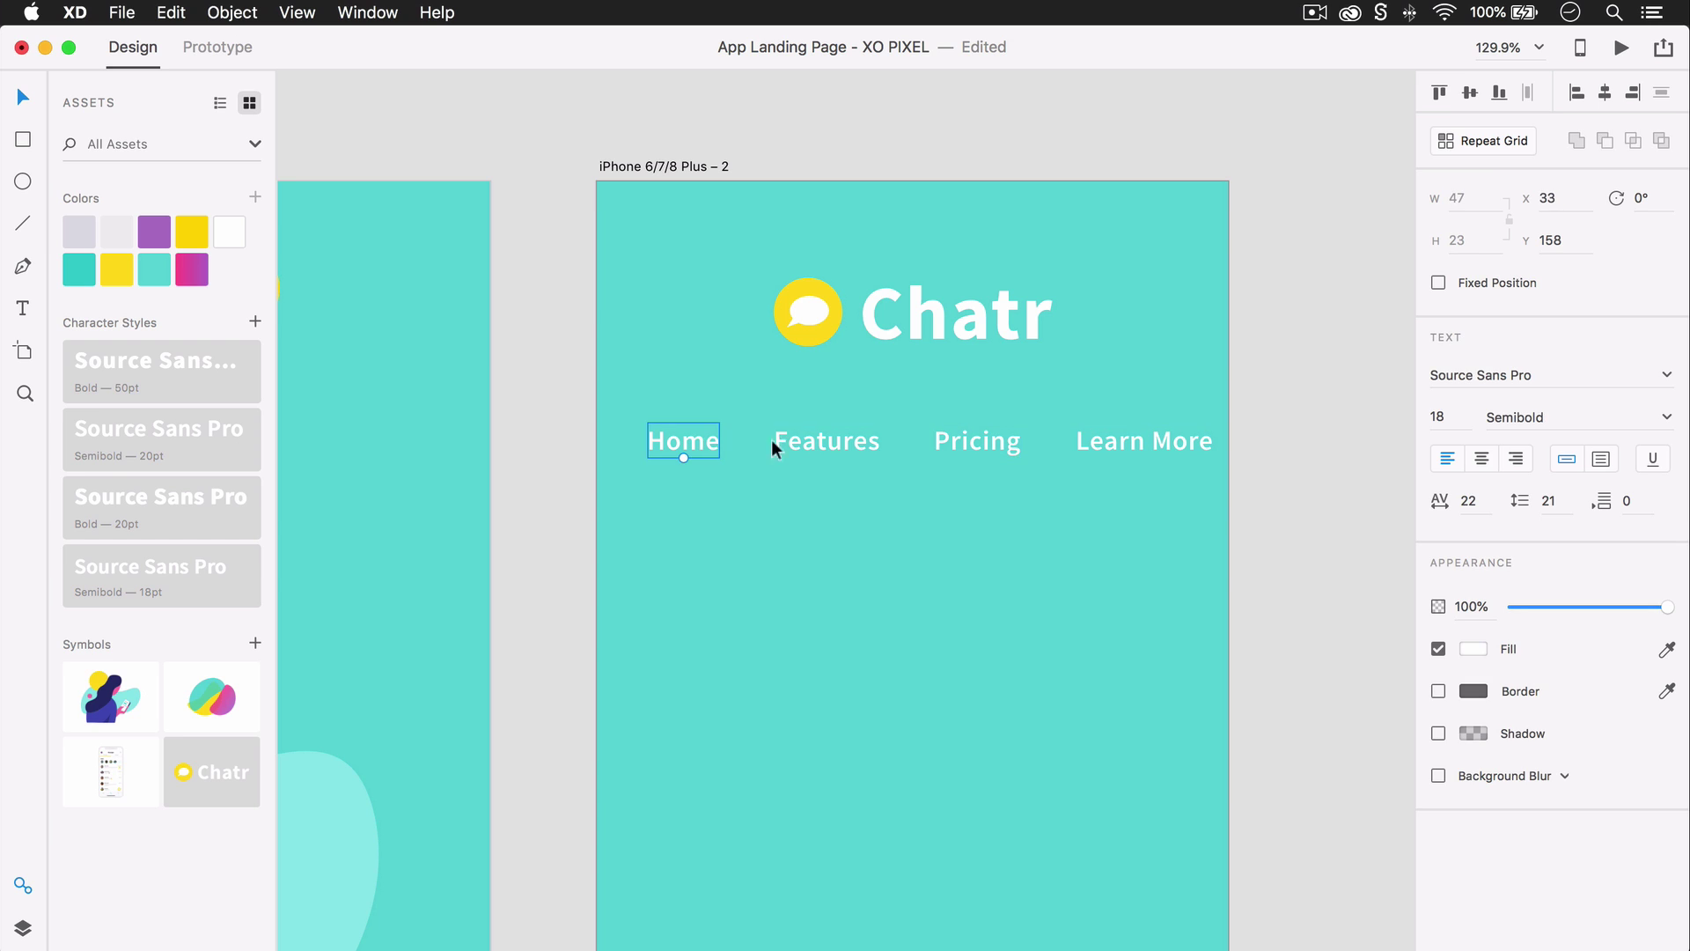
left_click_drag(771, 440, 764, 440)
left_click_drag(944, 440, 910, 440)
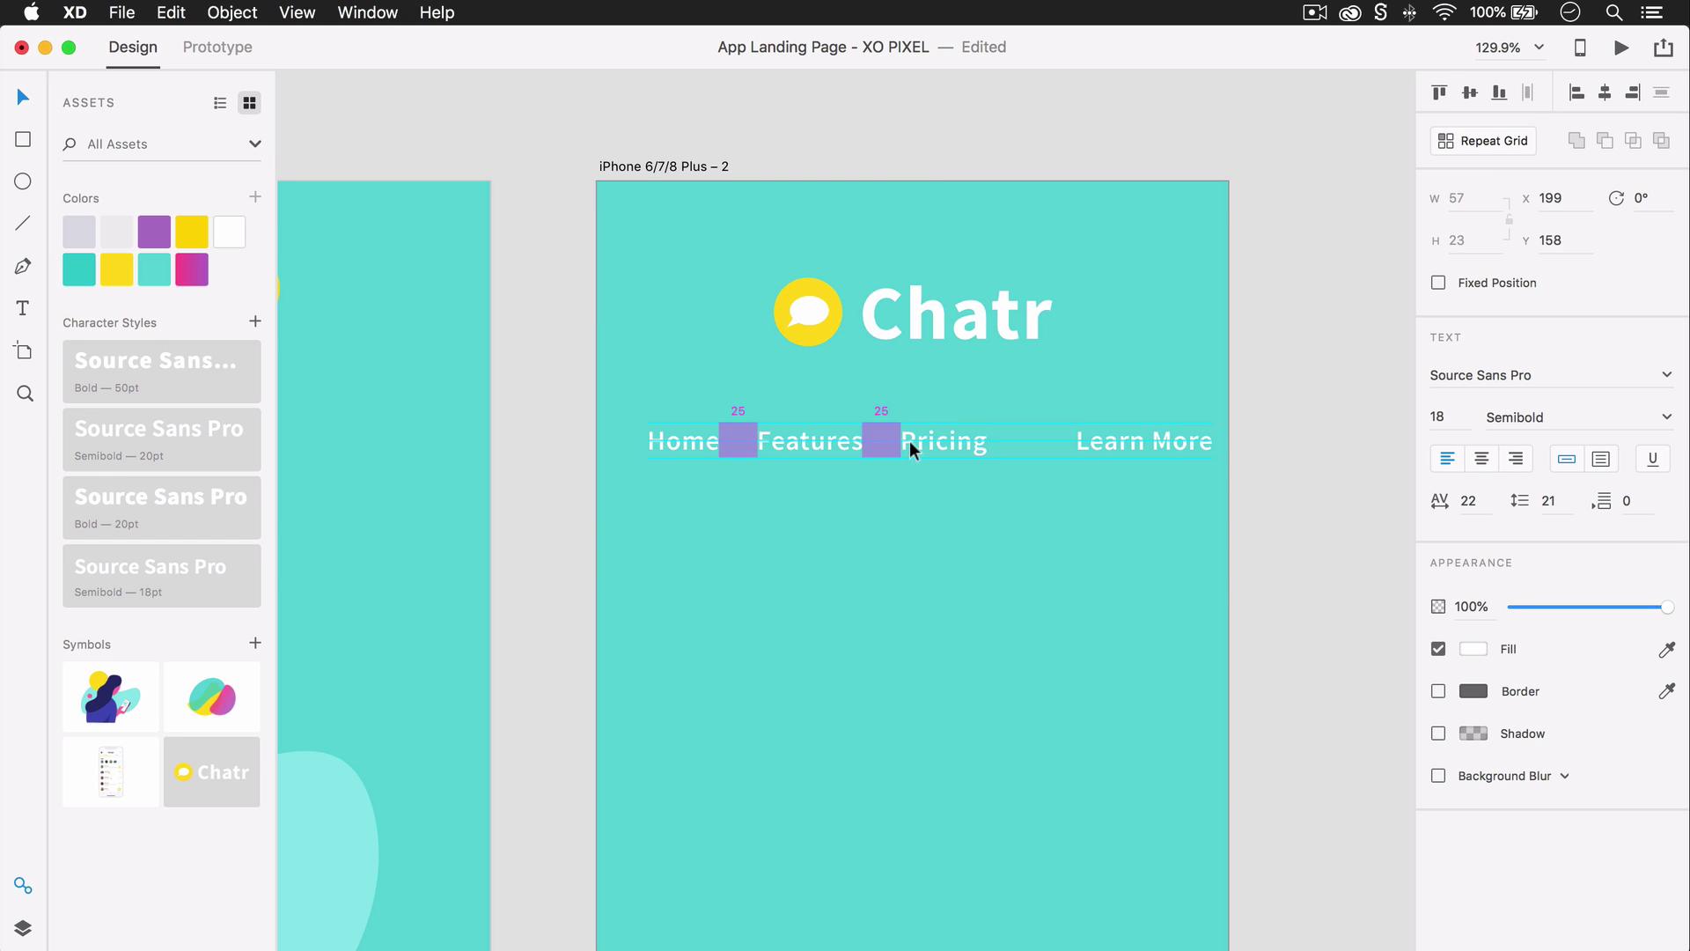
left_click_drag(1081, 440, 1026, 438)
Distribute the four links evenly, centre the row and move the Chatr logo slightly down
left_click(945, 443, "shift")
left_click(828, 440, "shift")
left_click(685, 440, "shift")
key("super+shift+h")
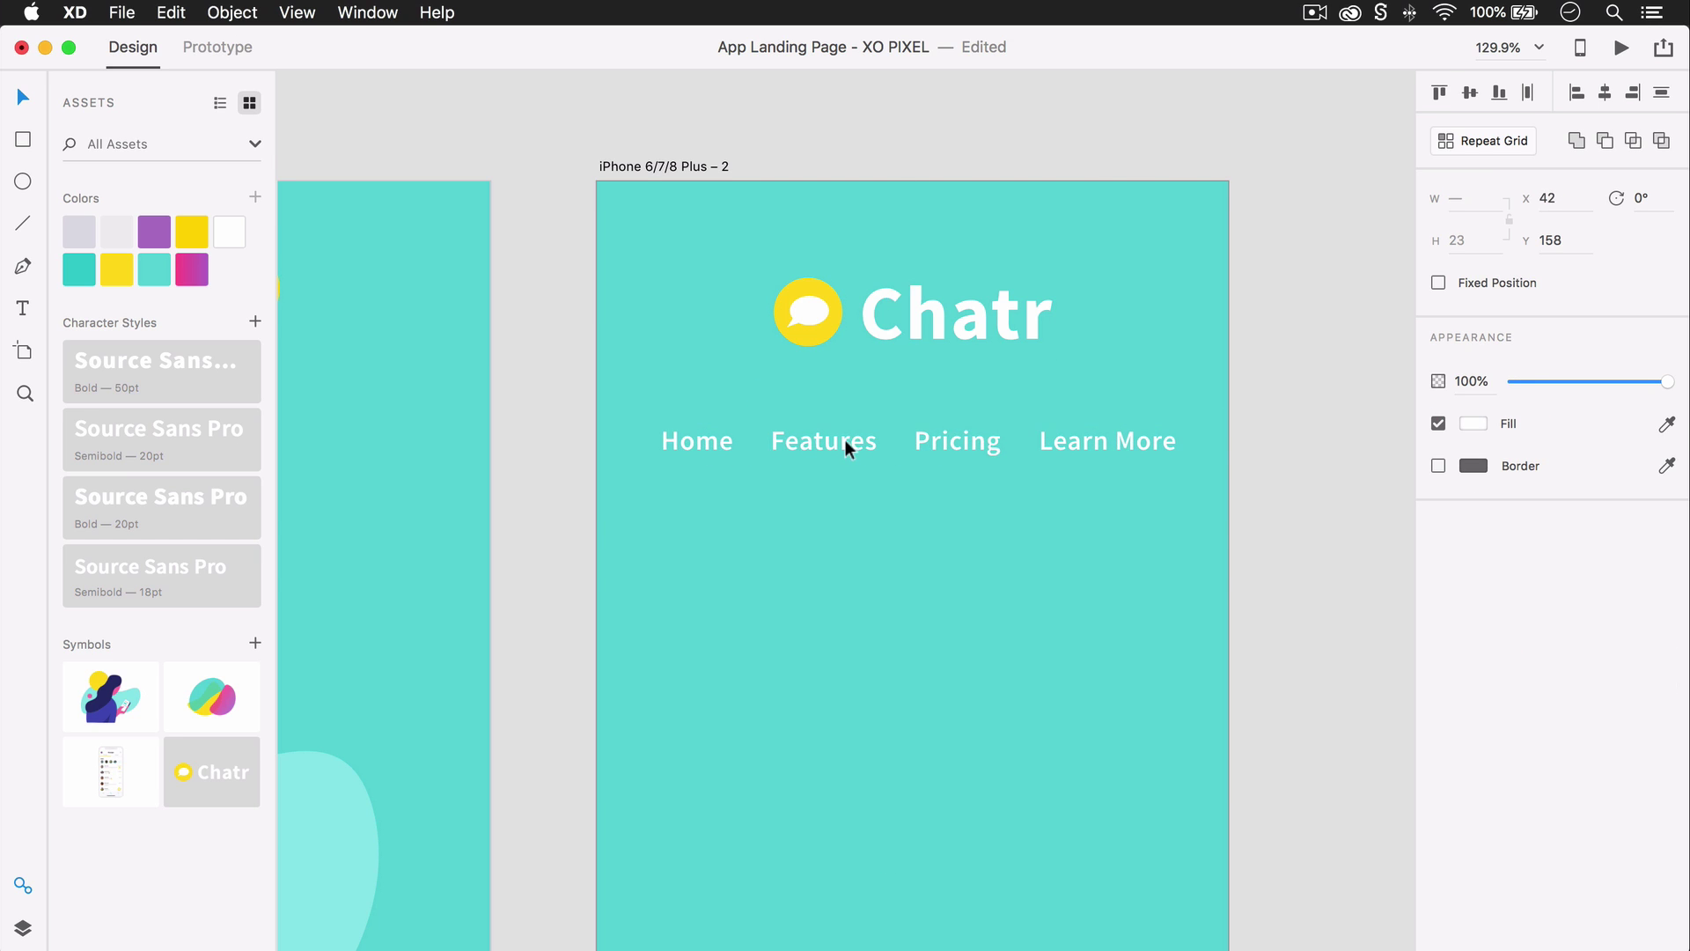
left_click_drag(845, 440, 839, 440)
left_click_drag(929, 305, 929, 319)
left_click(901, 536)
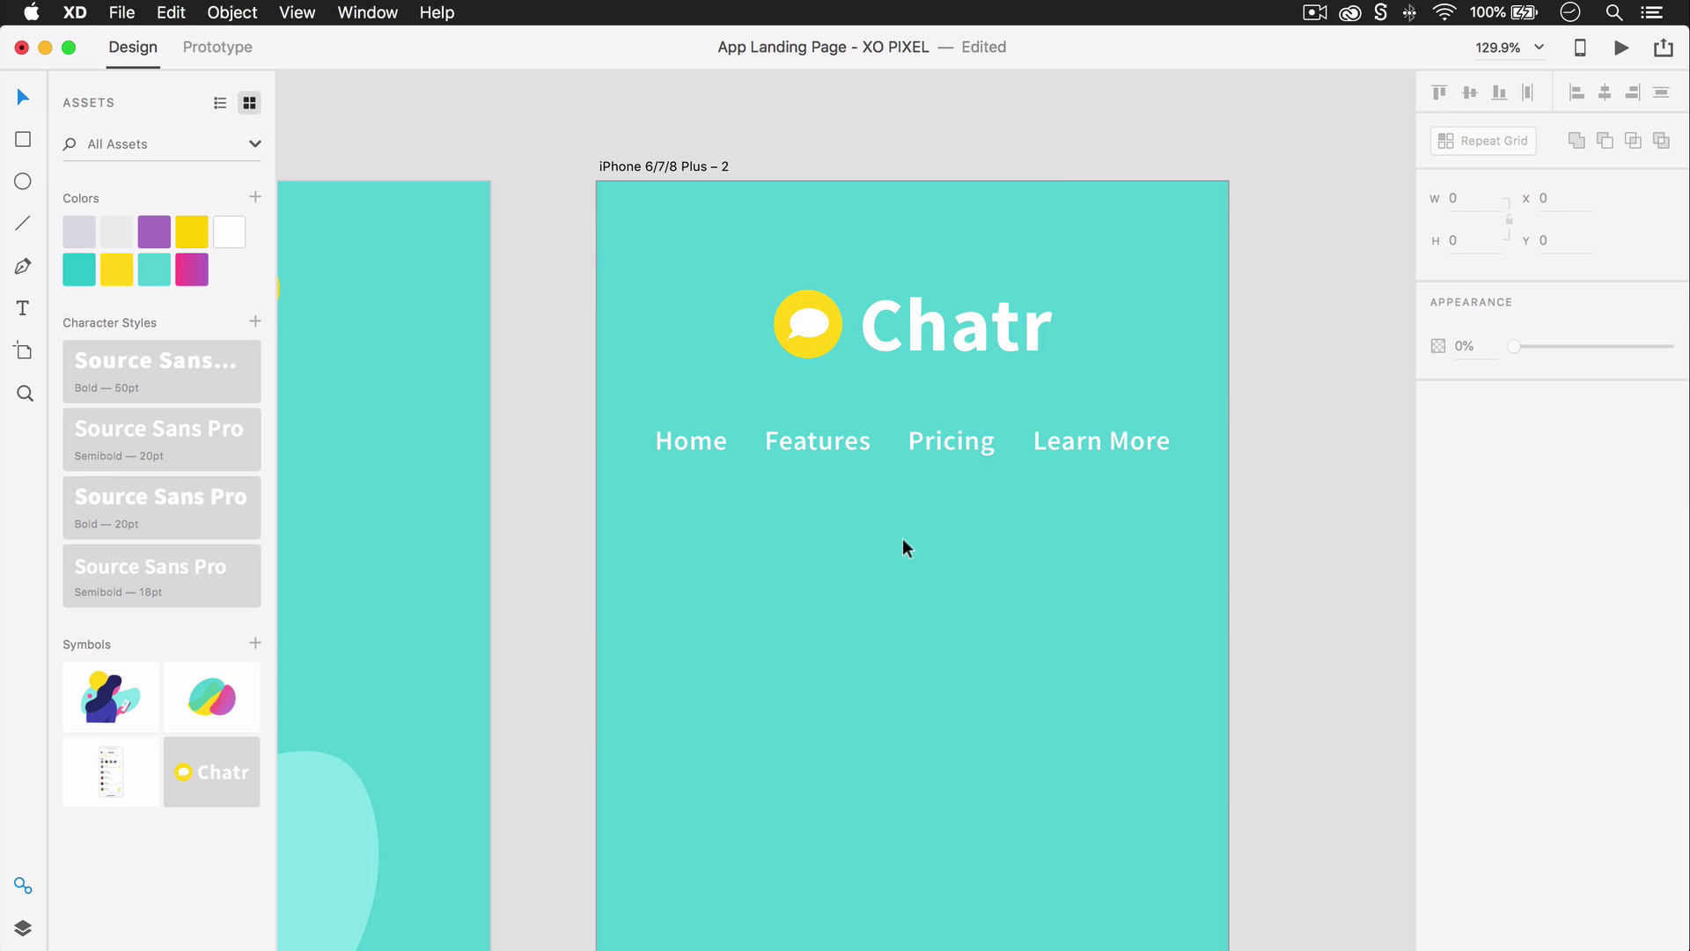
scroll(901, 544, "down", 5)
Place the woman-with-phone symbol from Assets on the iPhone artboard, ungroup it and shrink it
scroll(322, 572, "left", 5)
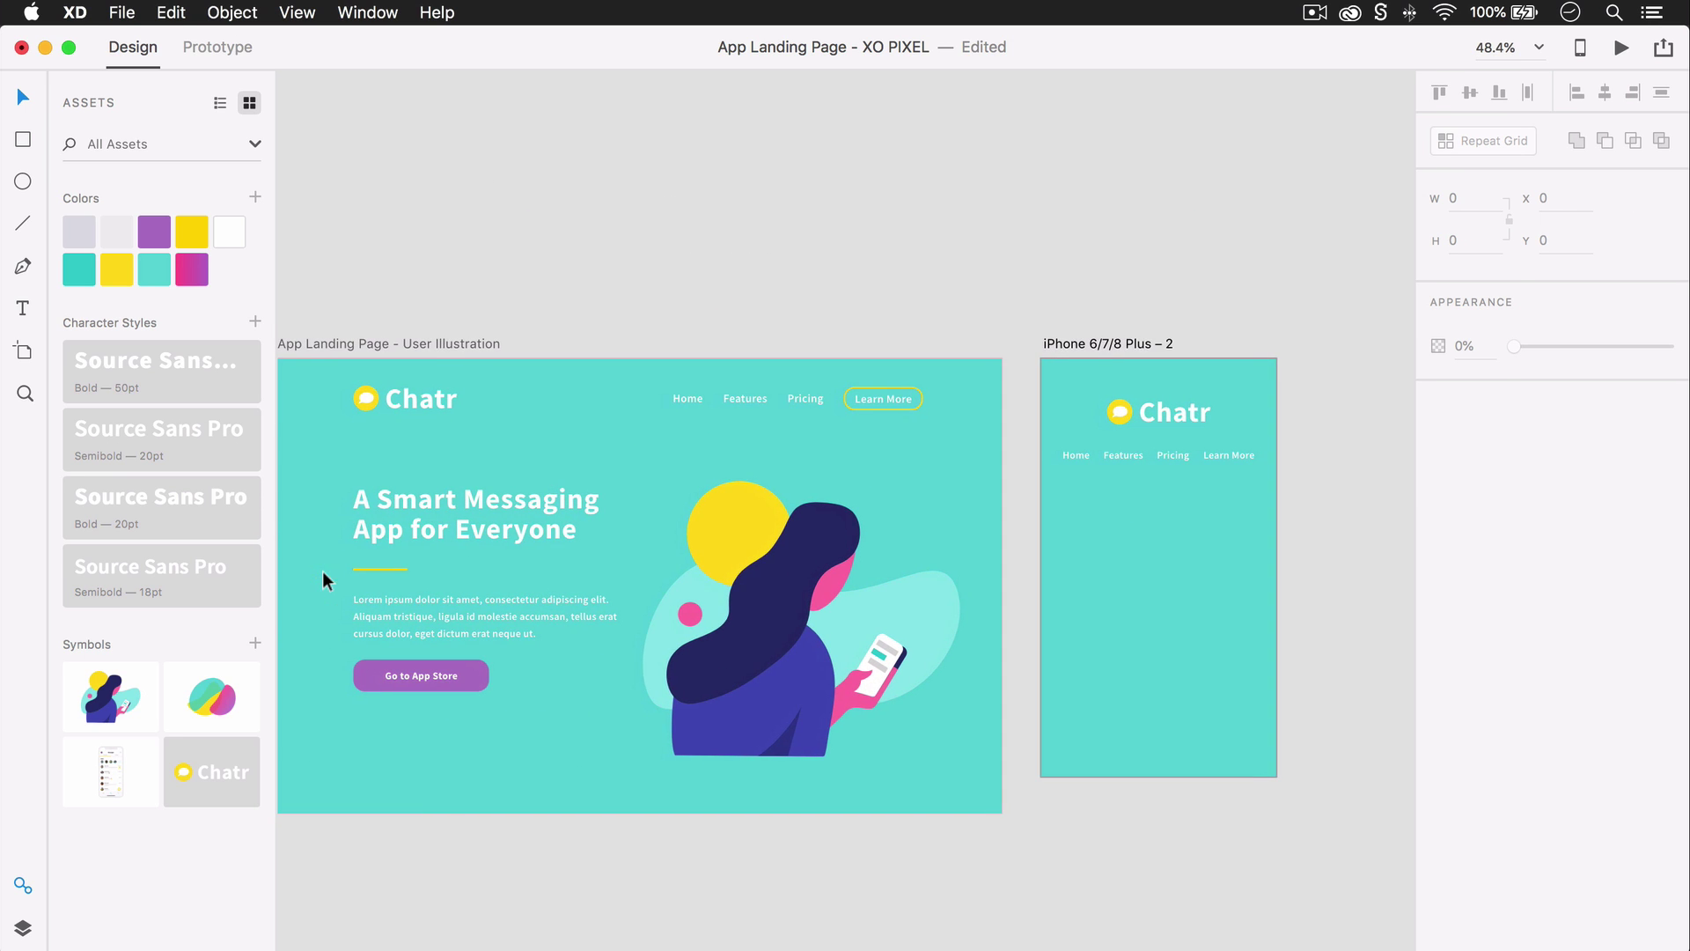
left_click(652, 616)
double_click(712, 633)
left_click_drag(713, 634, 1160, 609)
key("super+z")
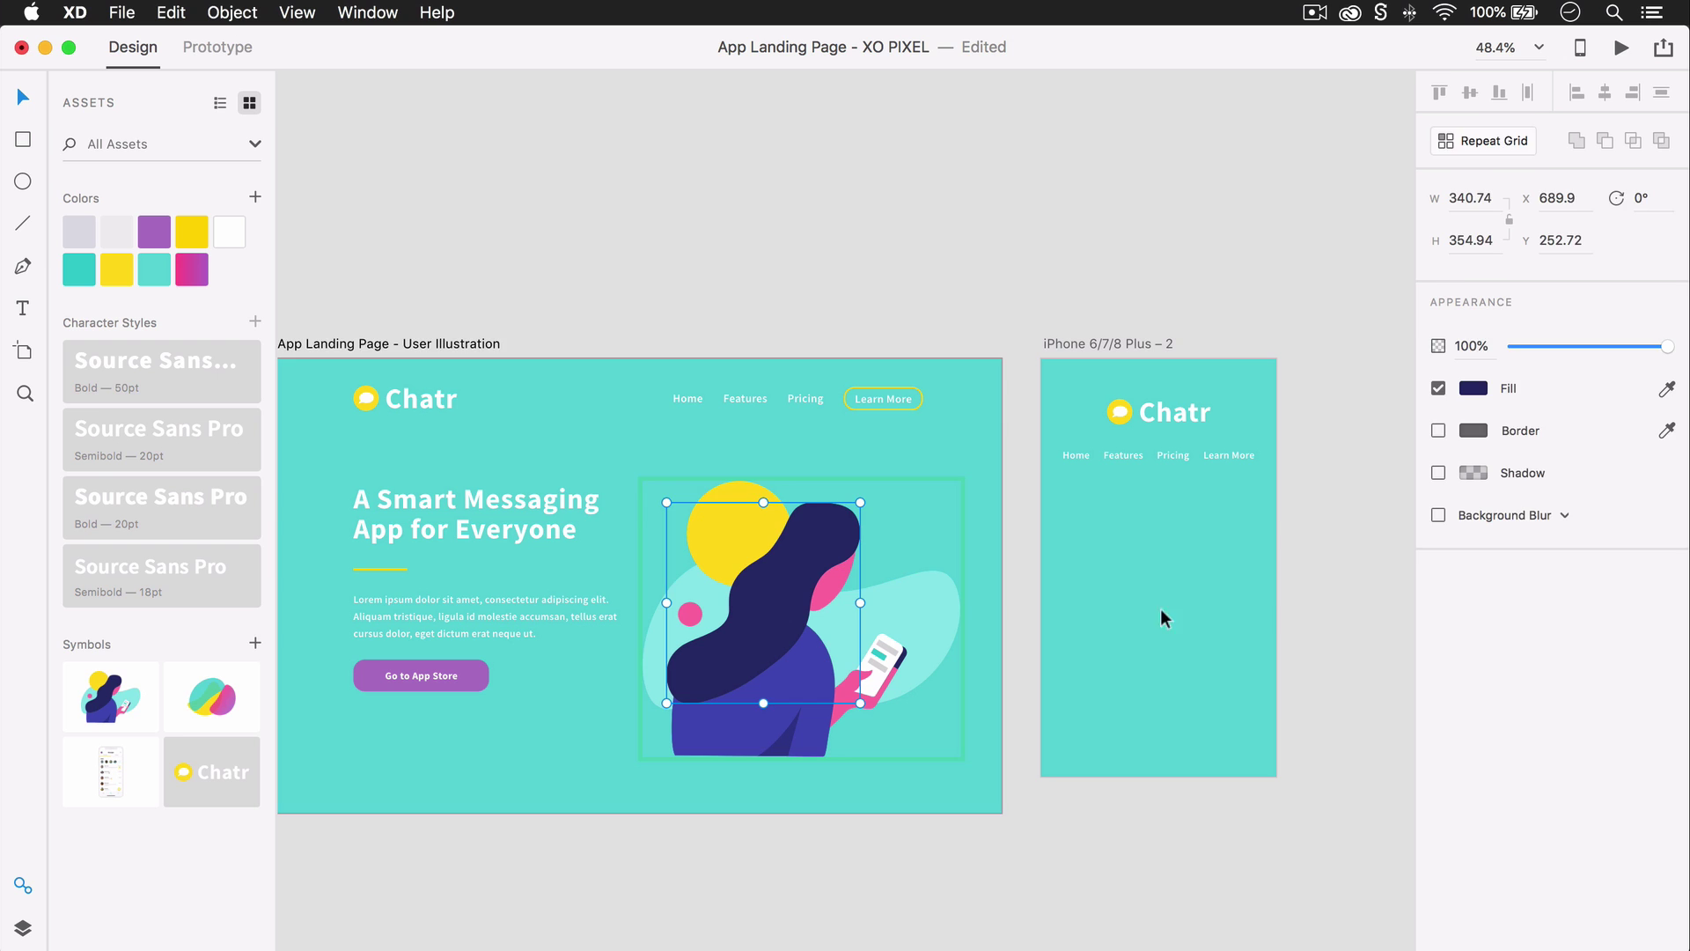
left_click_drag(110, 695, 1167, 562)
scroll(1167, 562, "up", 3)
right_click(1011, 699)
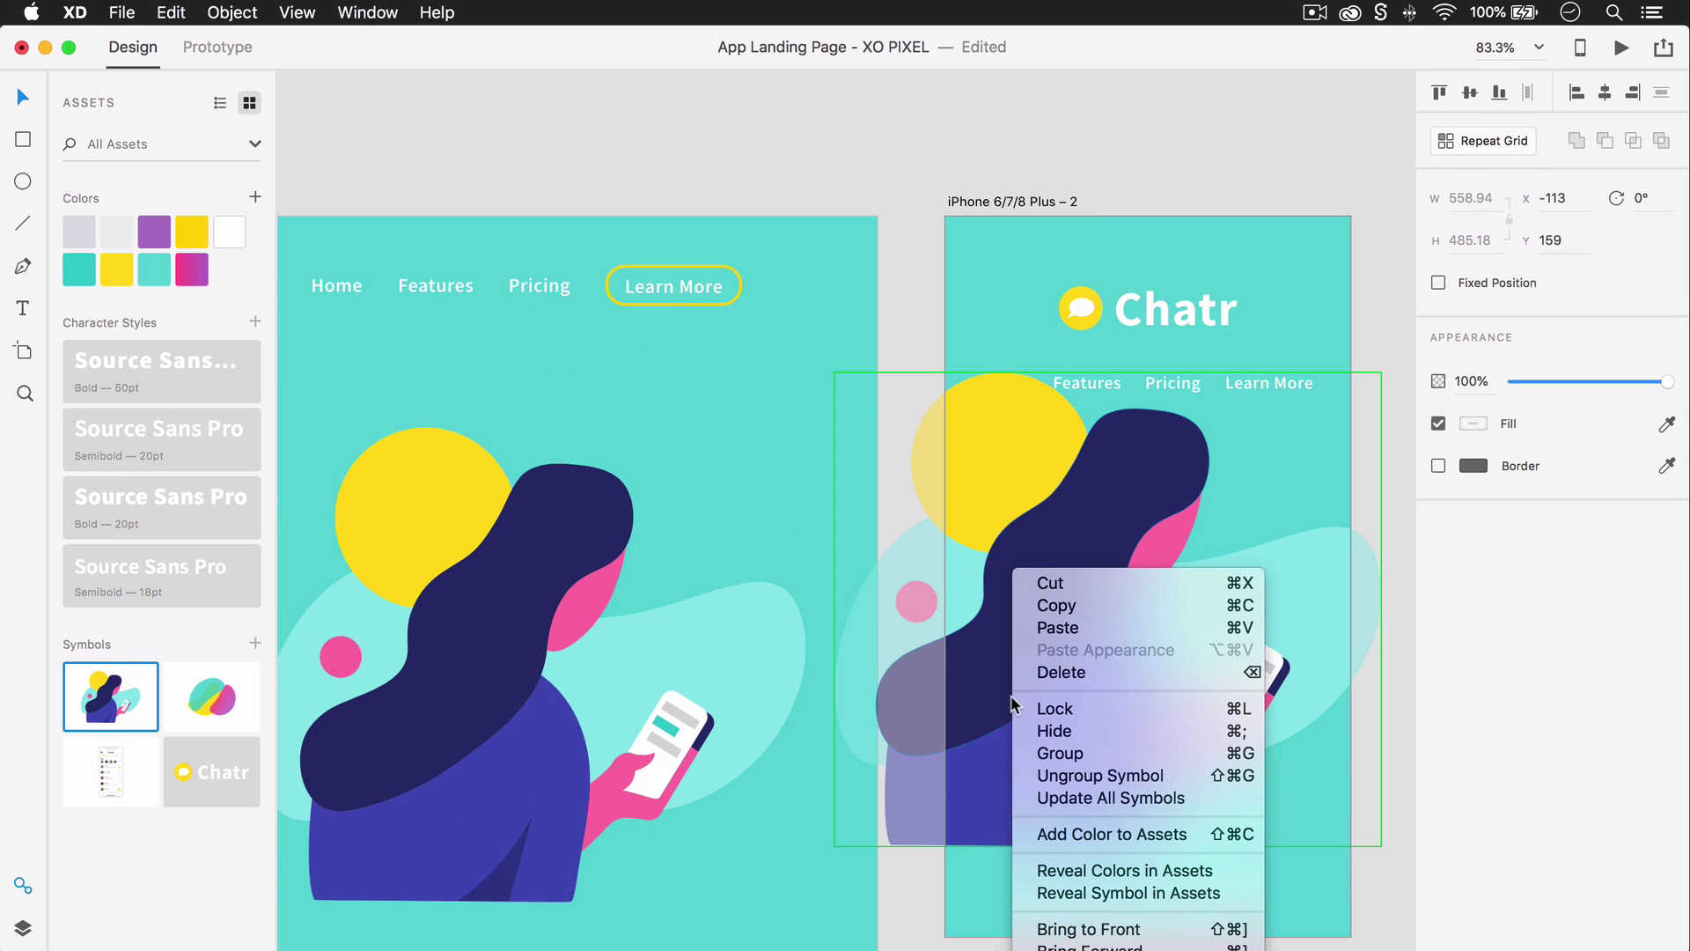
left_click(1097, 776)
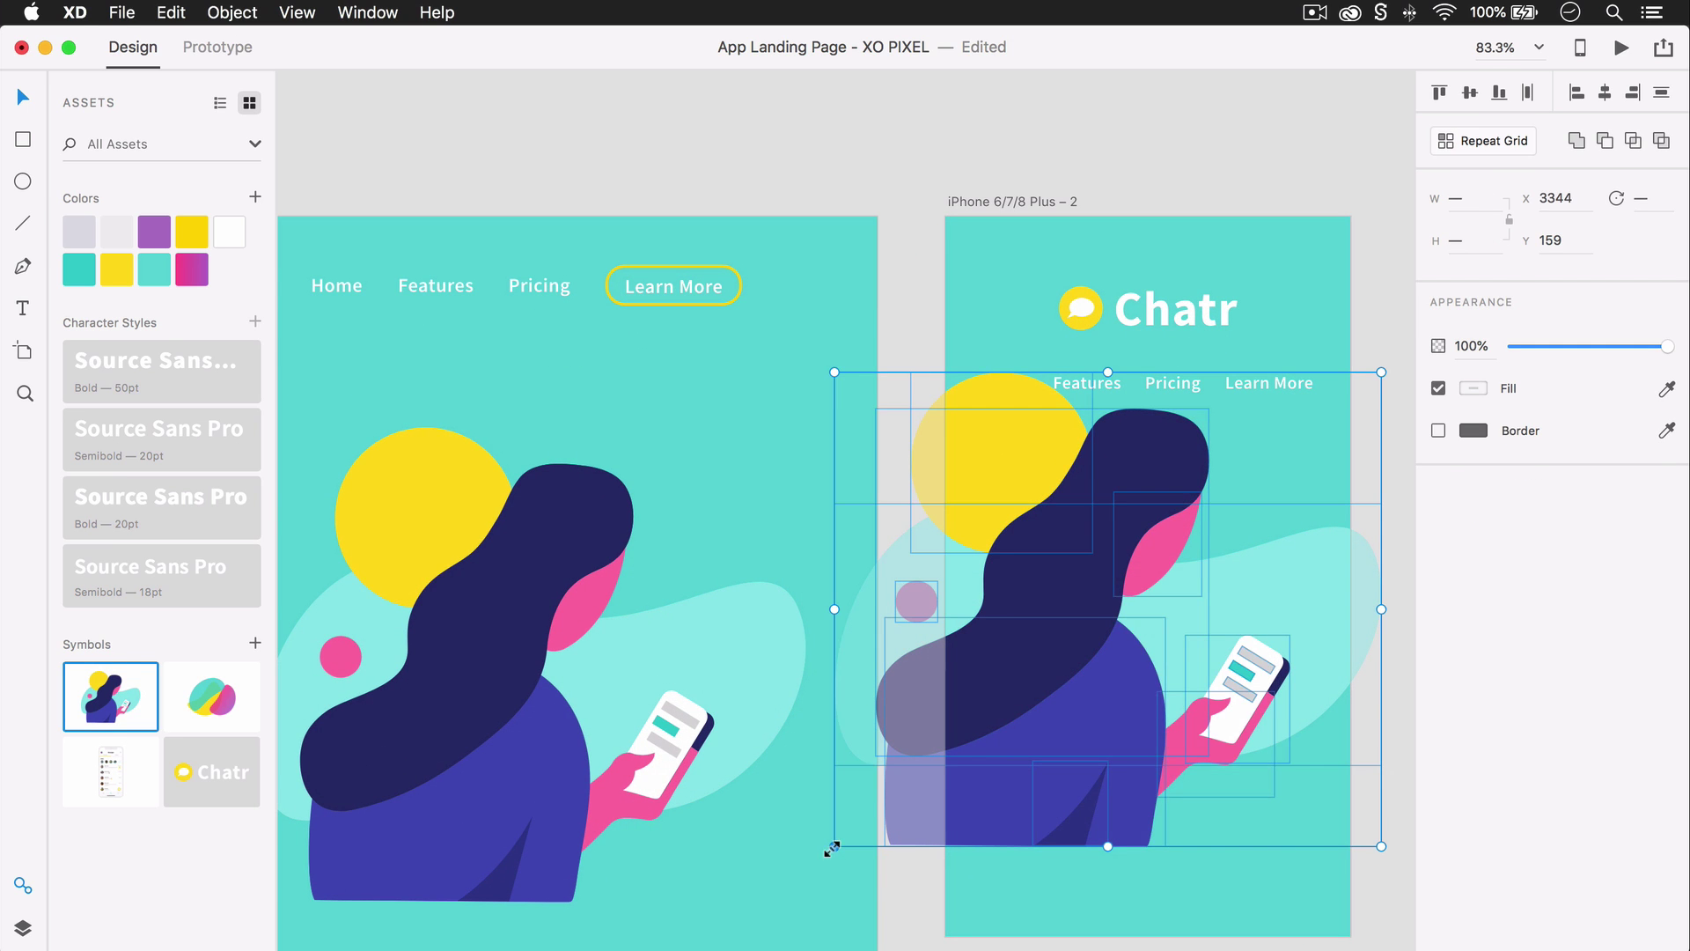
left_click_drag(832, 847, 1066, 616)
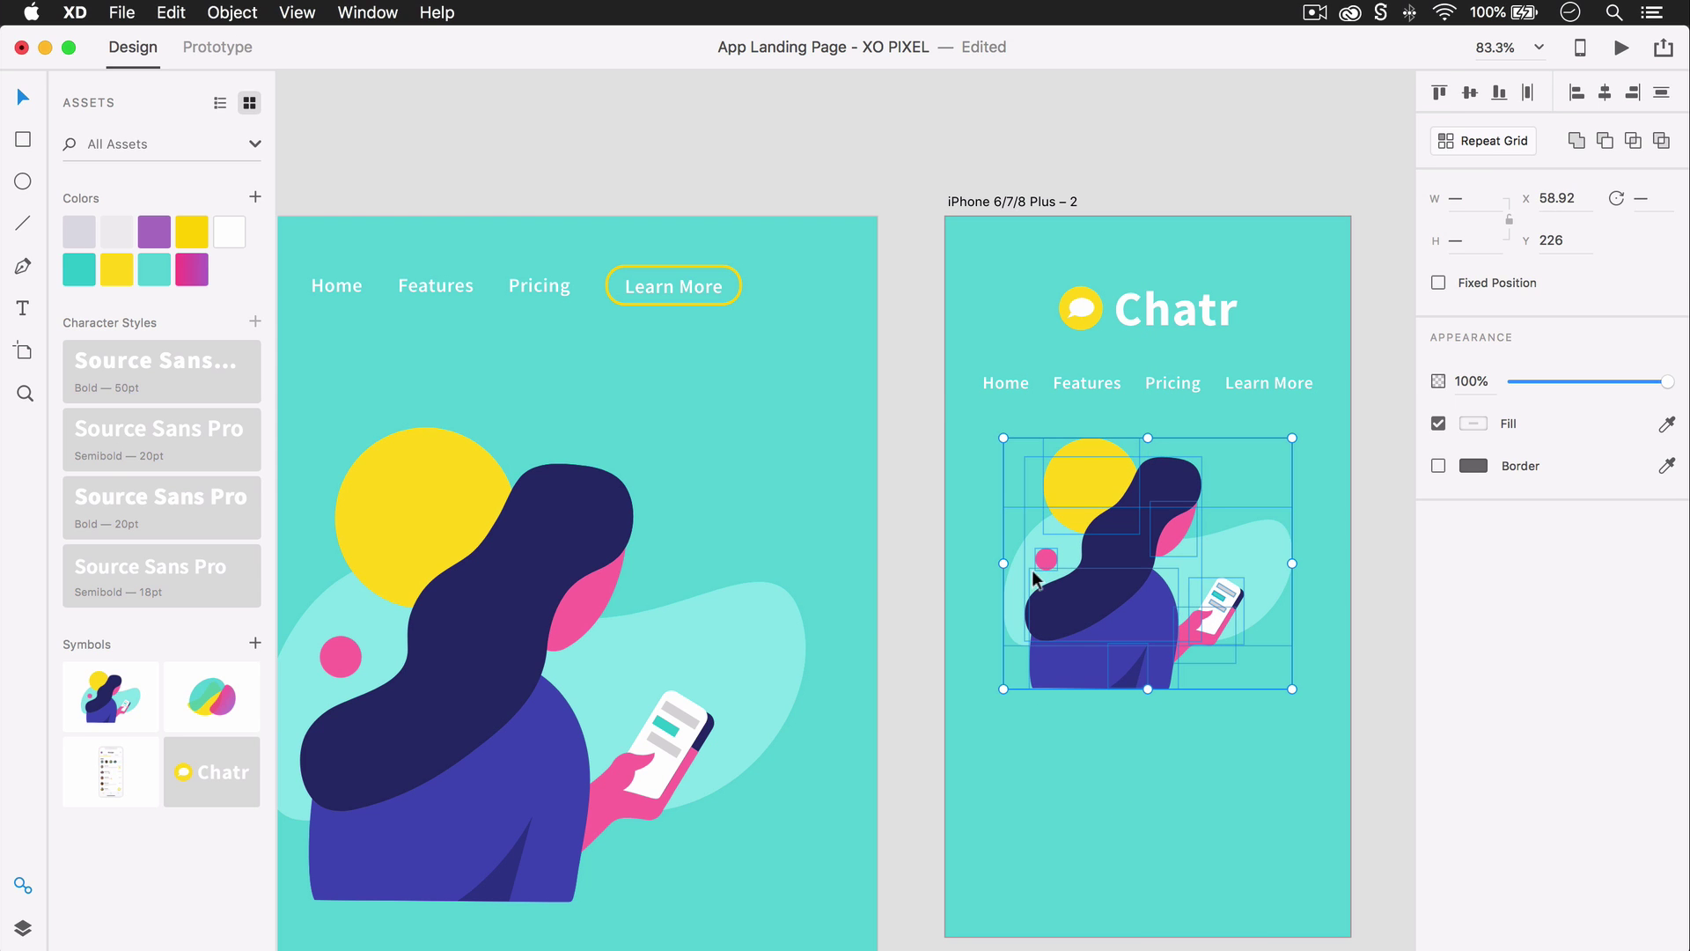
Lower the nav links, then scale the illustration down further and centre it beneath them
left_click_drag(929, 394, 1279, 391)
left_click_drag(915, 677, 1285, 448)
left_click_drag(1117, 553, 1122, 553)
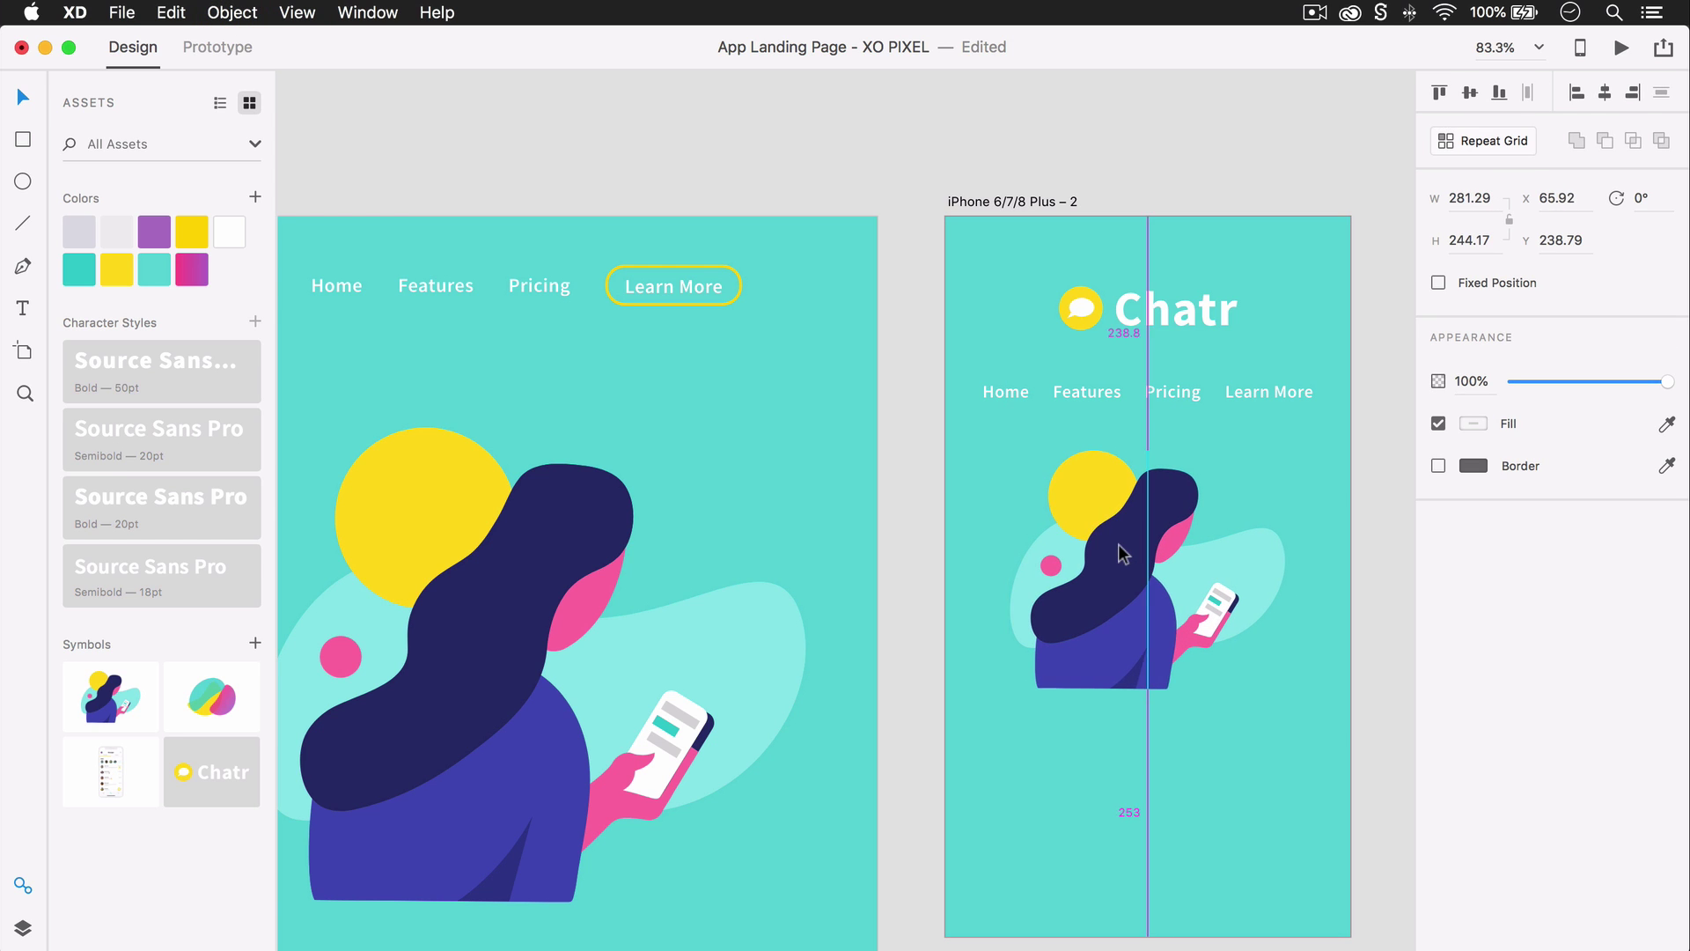
left_click(928, 474)
scroll(928, 474, "down", 5)
Copy the headline, paragraph and Go to App Store button from iPhone artboard 1 into artboard 2
scroll(792, 480, "left", 5)
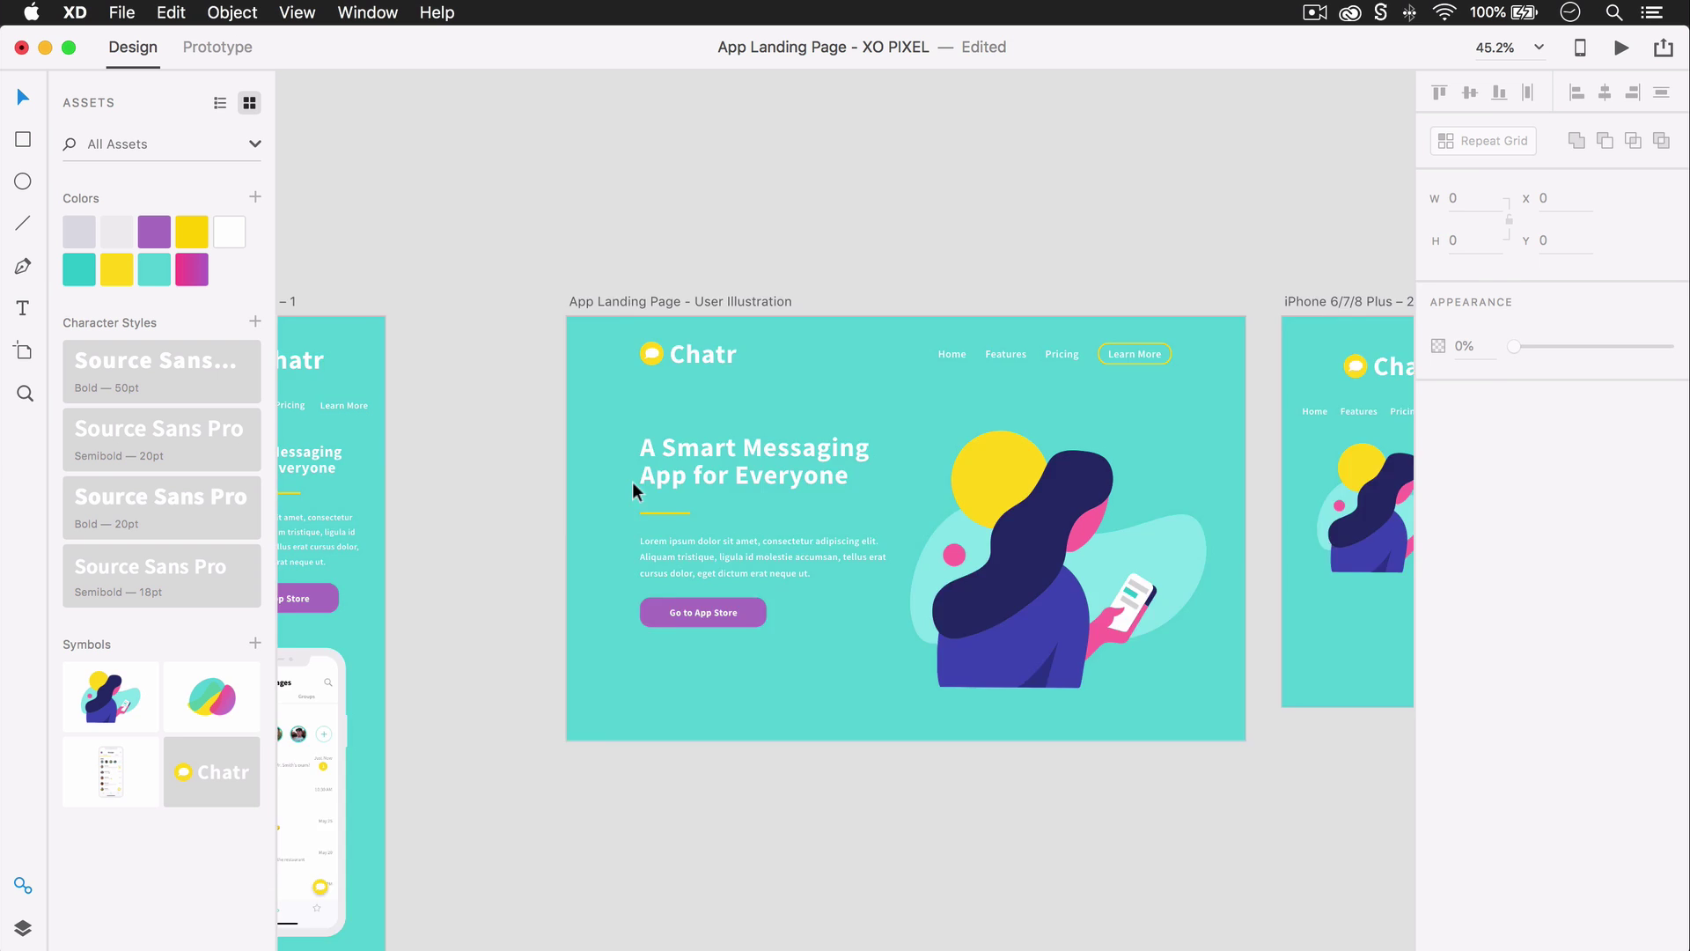
scroll(632, 483, "left", 5)
scroll(632, 482, "down", 2)
left_click_drag(620, 368, 456, 509)
scroll(456, 510, "right", 1)
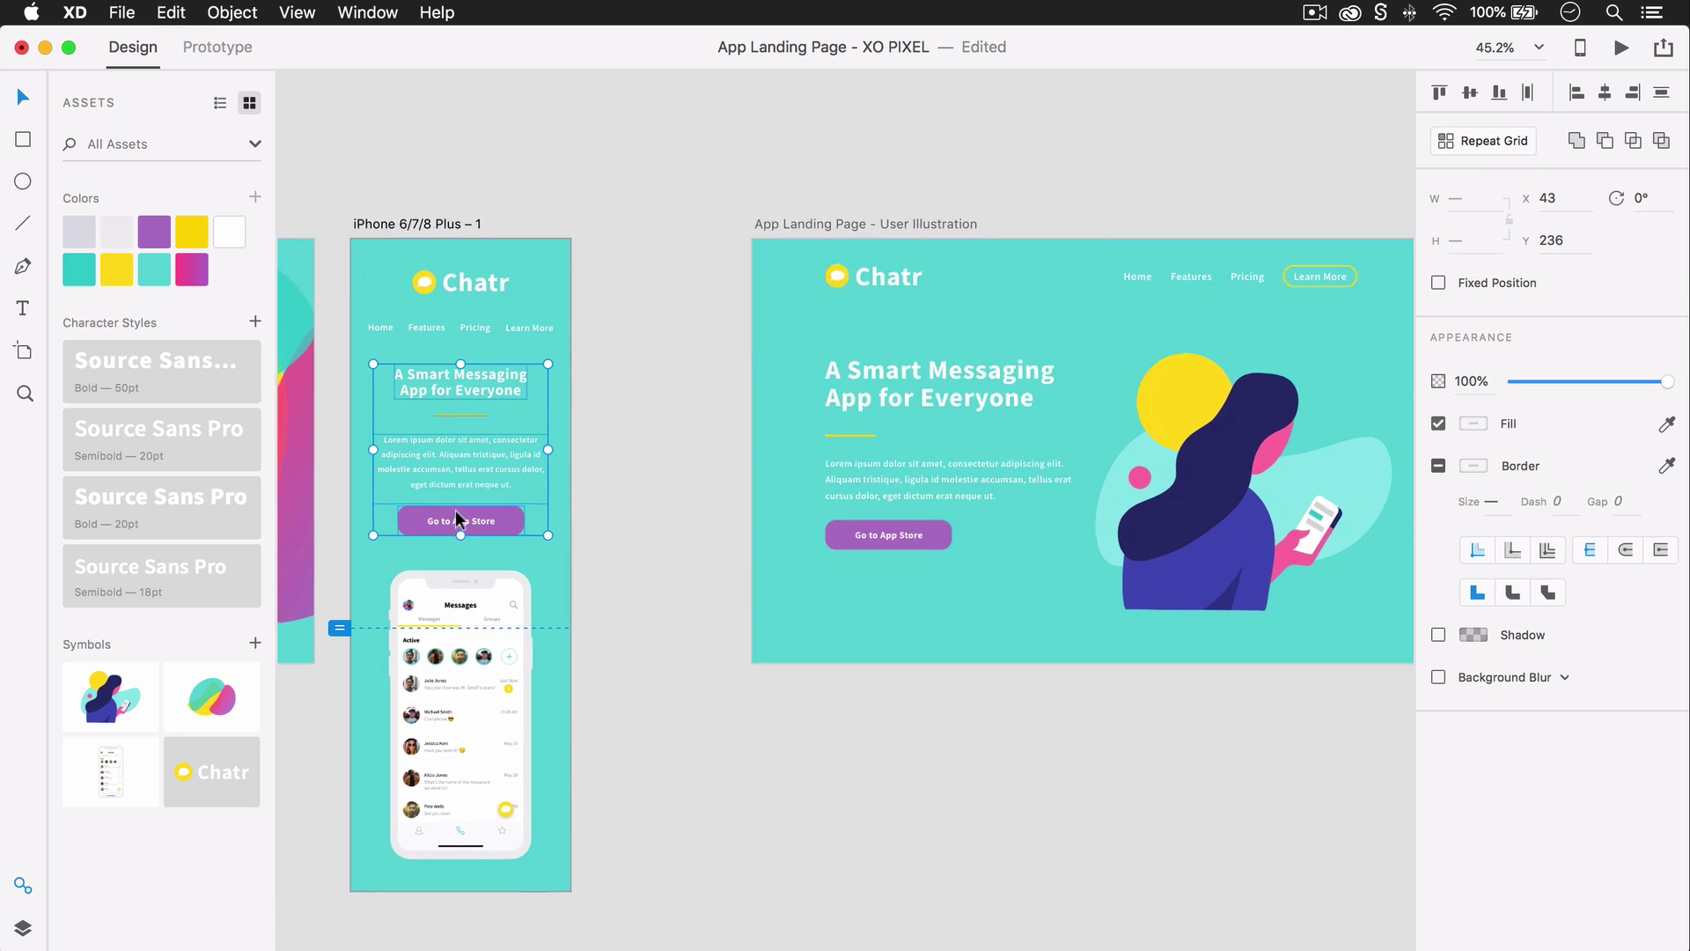
key("super+c")
scroll(456, 516, "right", 10)
scroll(363, 558, "left", 3)
key("super+v")
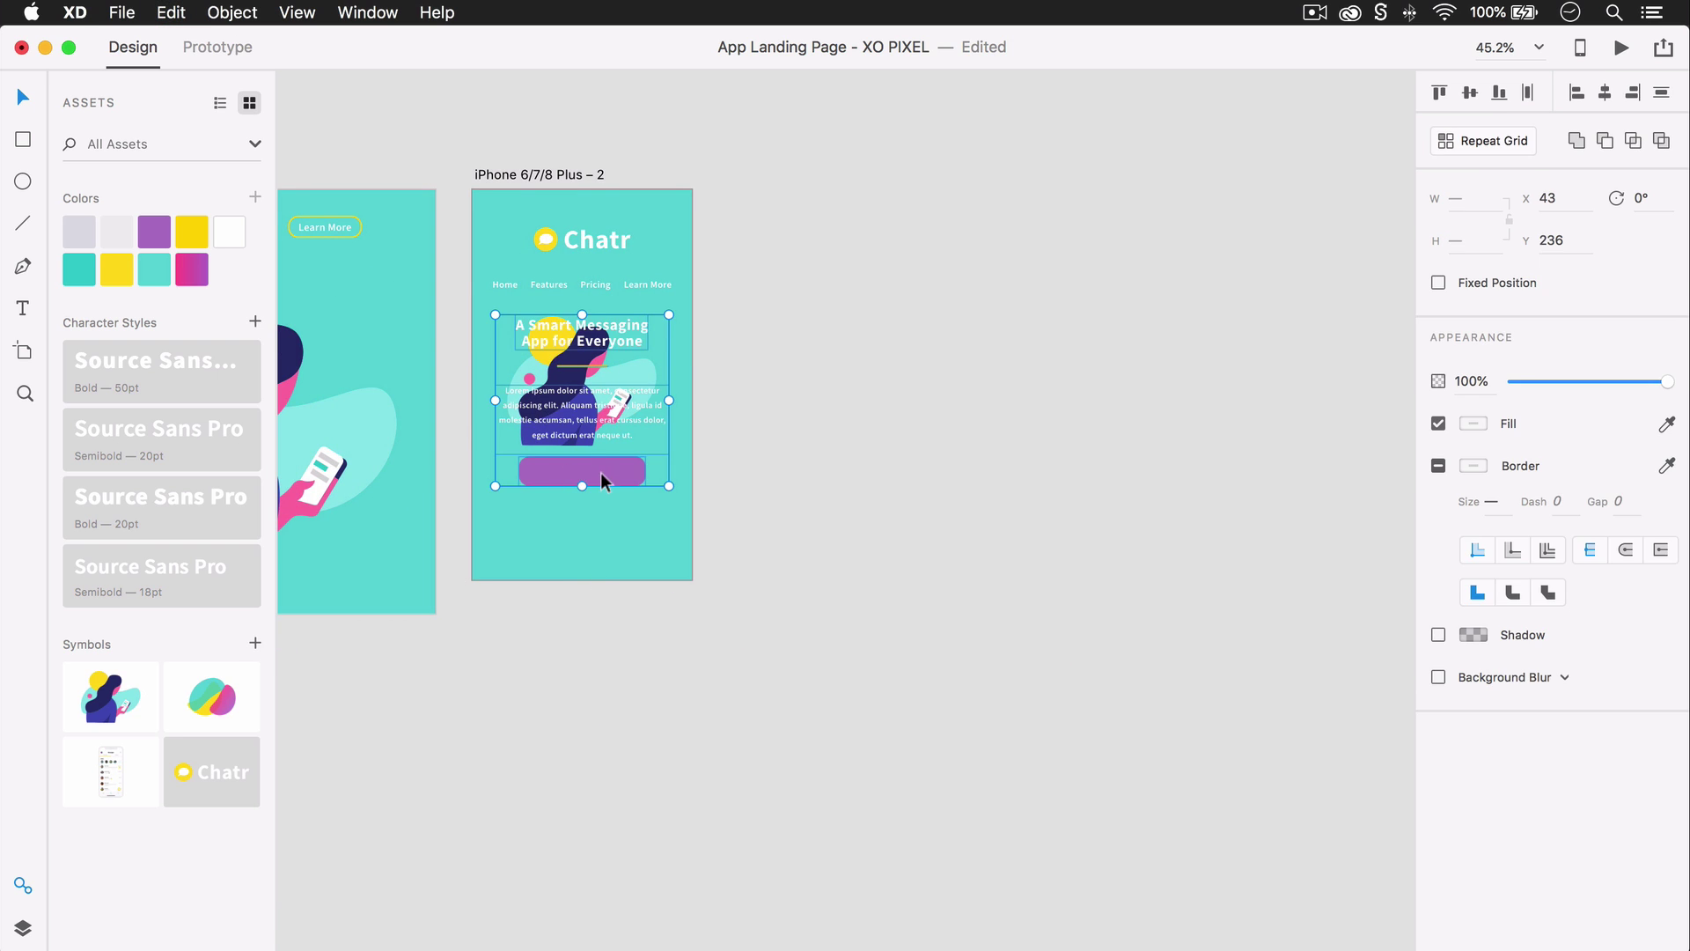
scroll(600, 472, "left", 10)
scroll(600, 472, "down", 2)
Move the pasted headline, text and button block below the illustration on the second iPhone artboard
left_click_drag(602, 394, 470, 257)
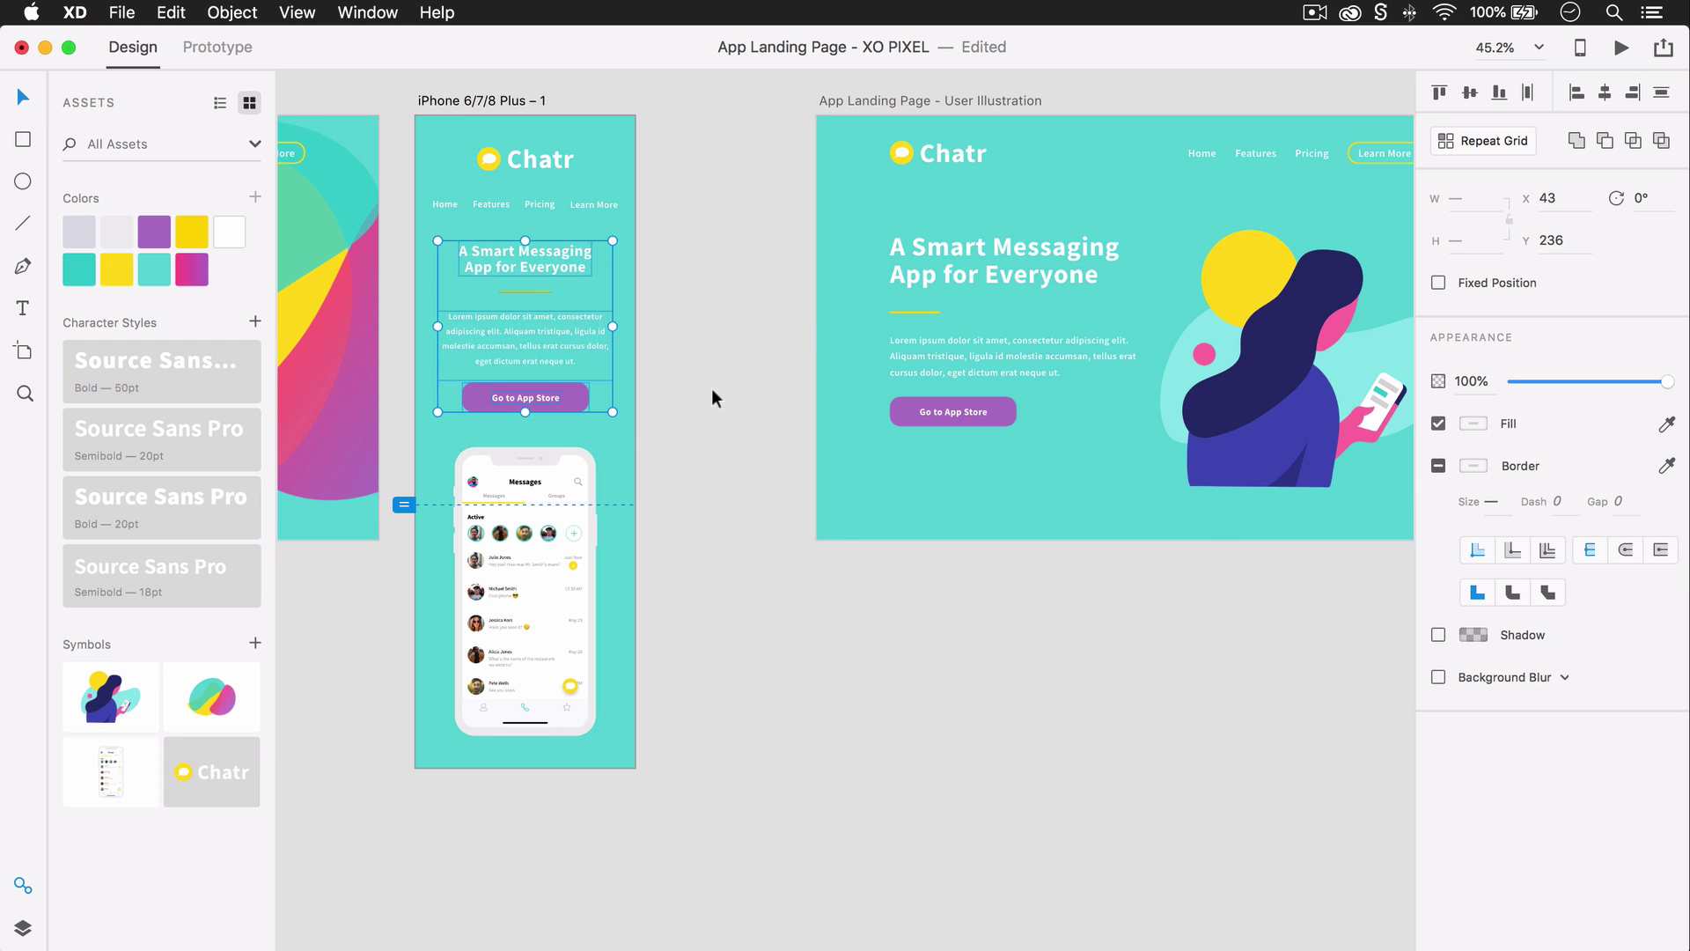
scroll(712, 390, "right", 10)
scroll(584, 441, "left", 4)
left_click_drag(695, 363, 689, 586)
left_click(784, 357)
Lengthen the second iPhone artboard, check the Chatr logo position, and zoom out to all artboards
left_click(768, 456)
left_click(673, 632)
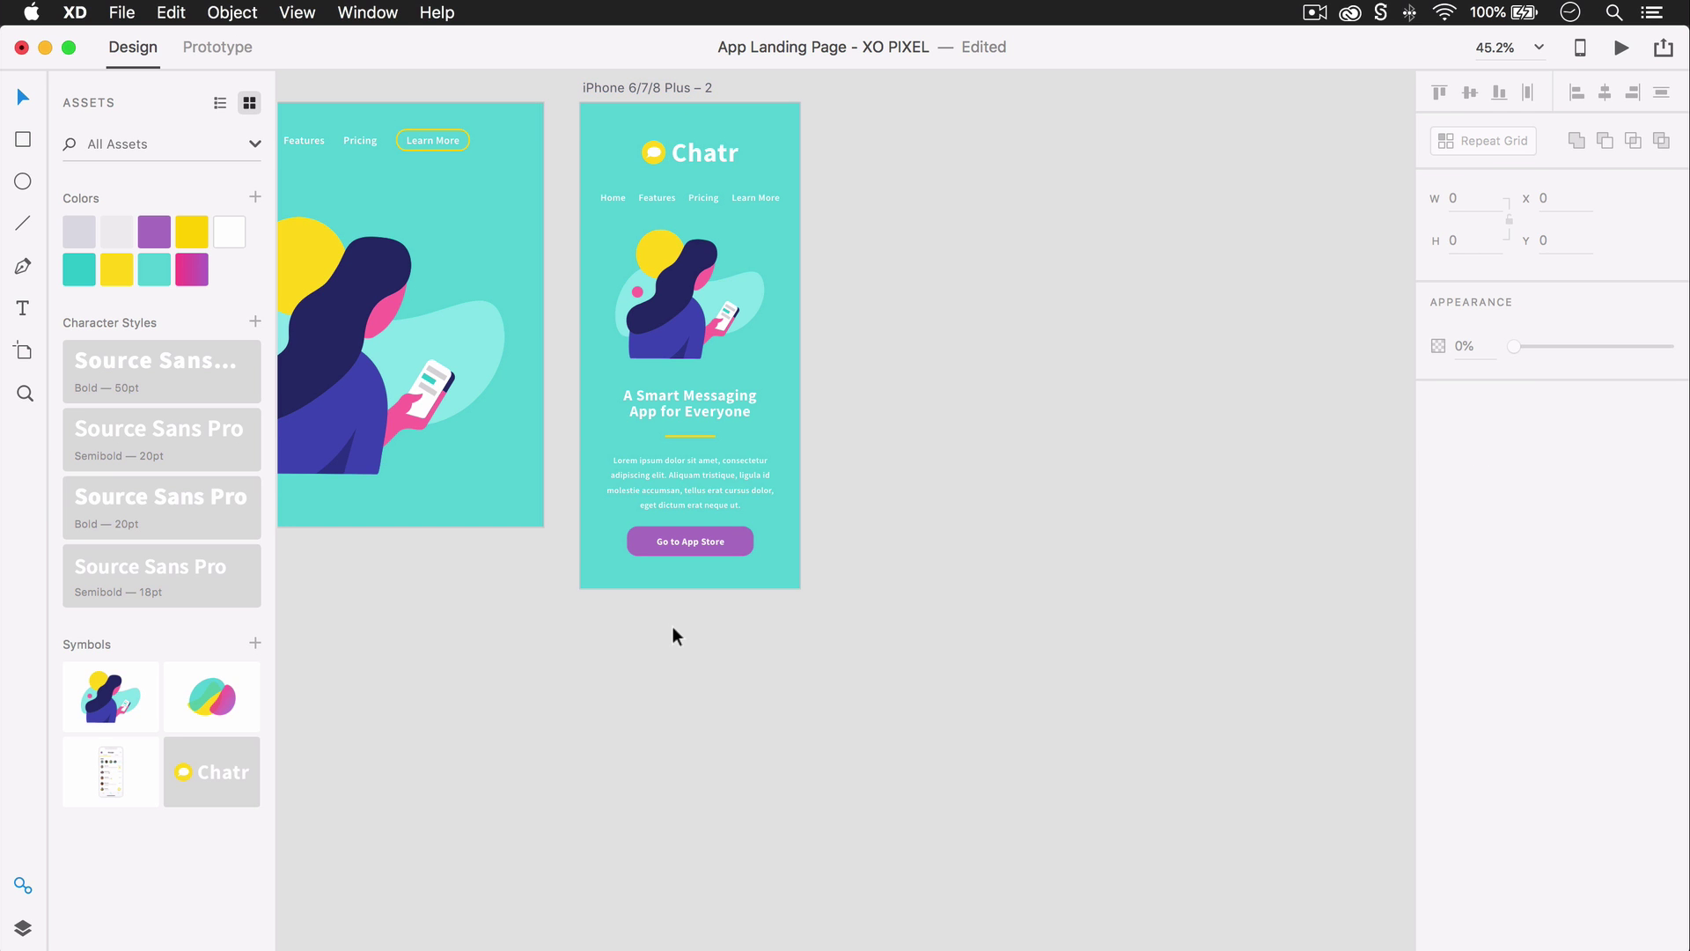
scroll(752, 165, "up", 5)
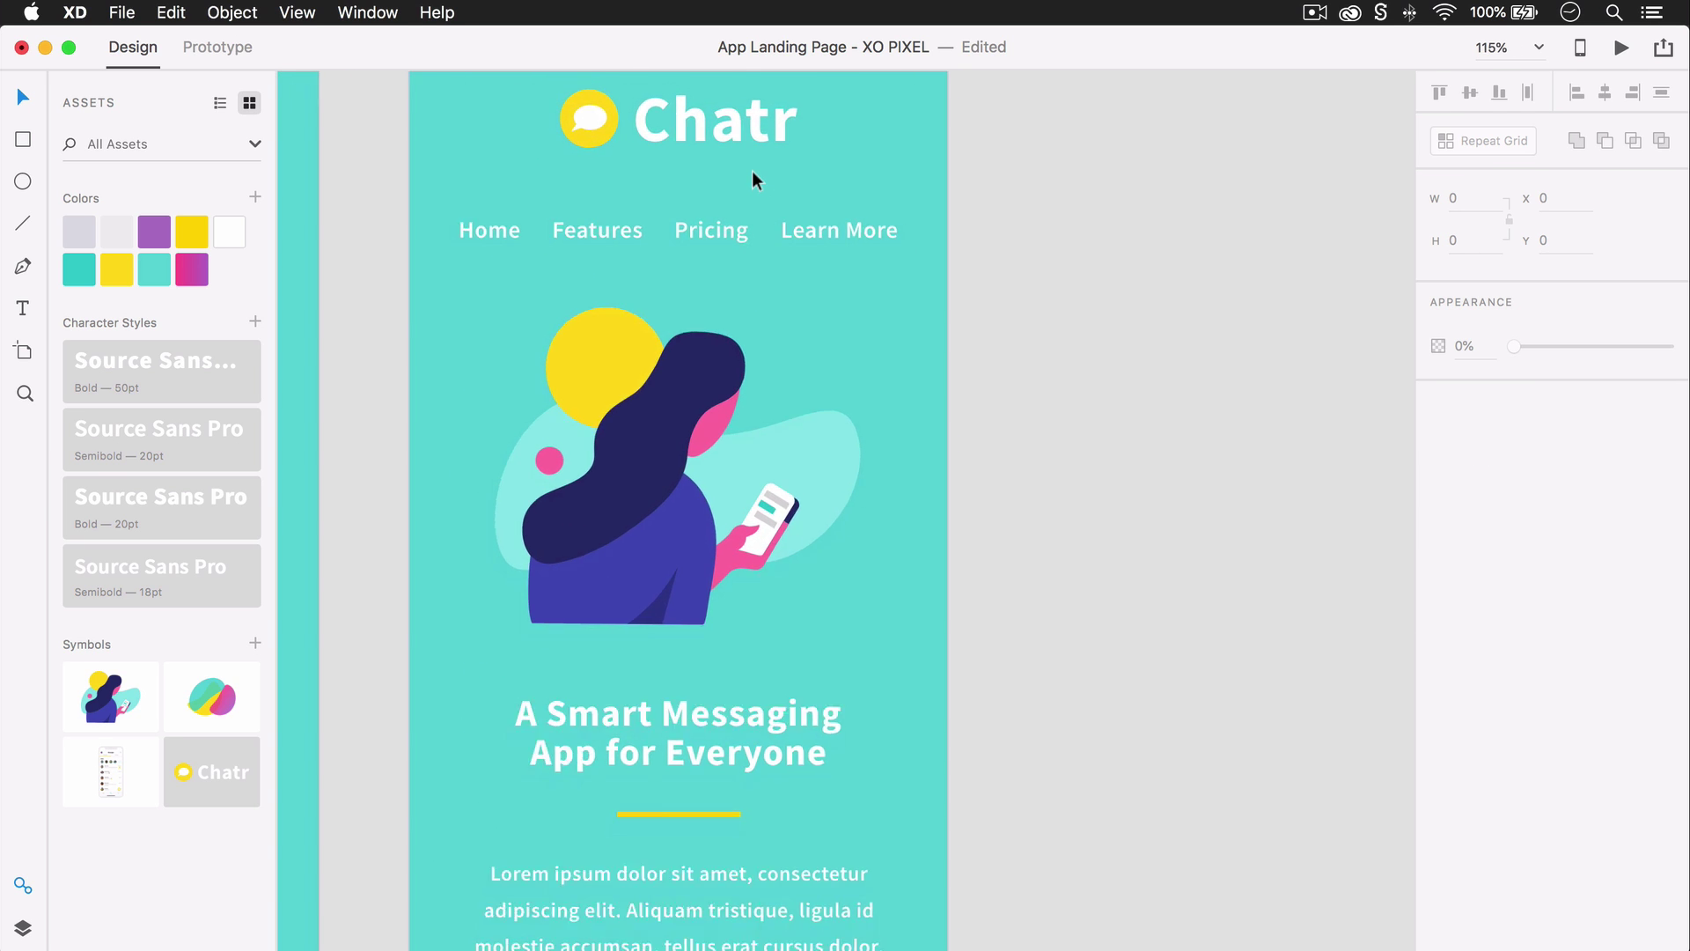
scroll(752, 171, "down", 2)
scroll(752, 171, "up", 2)
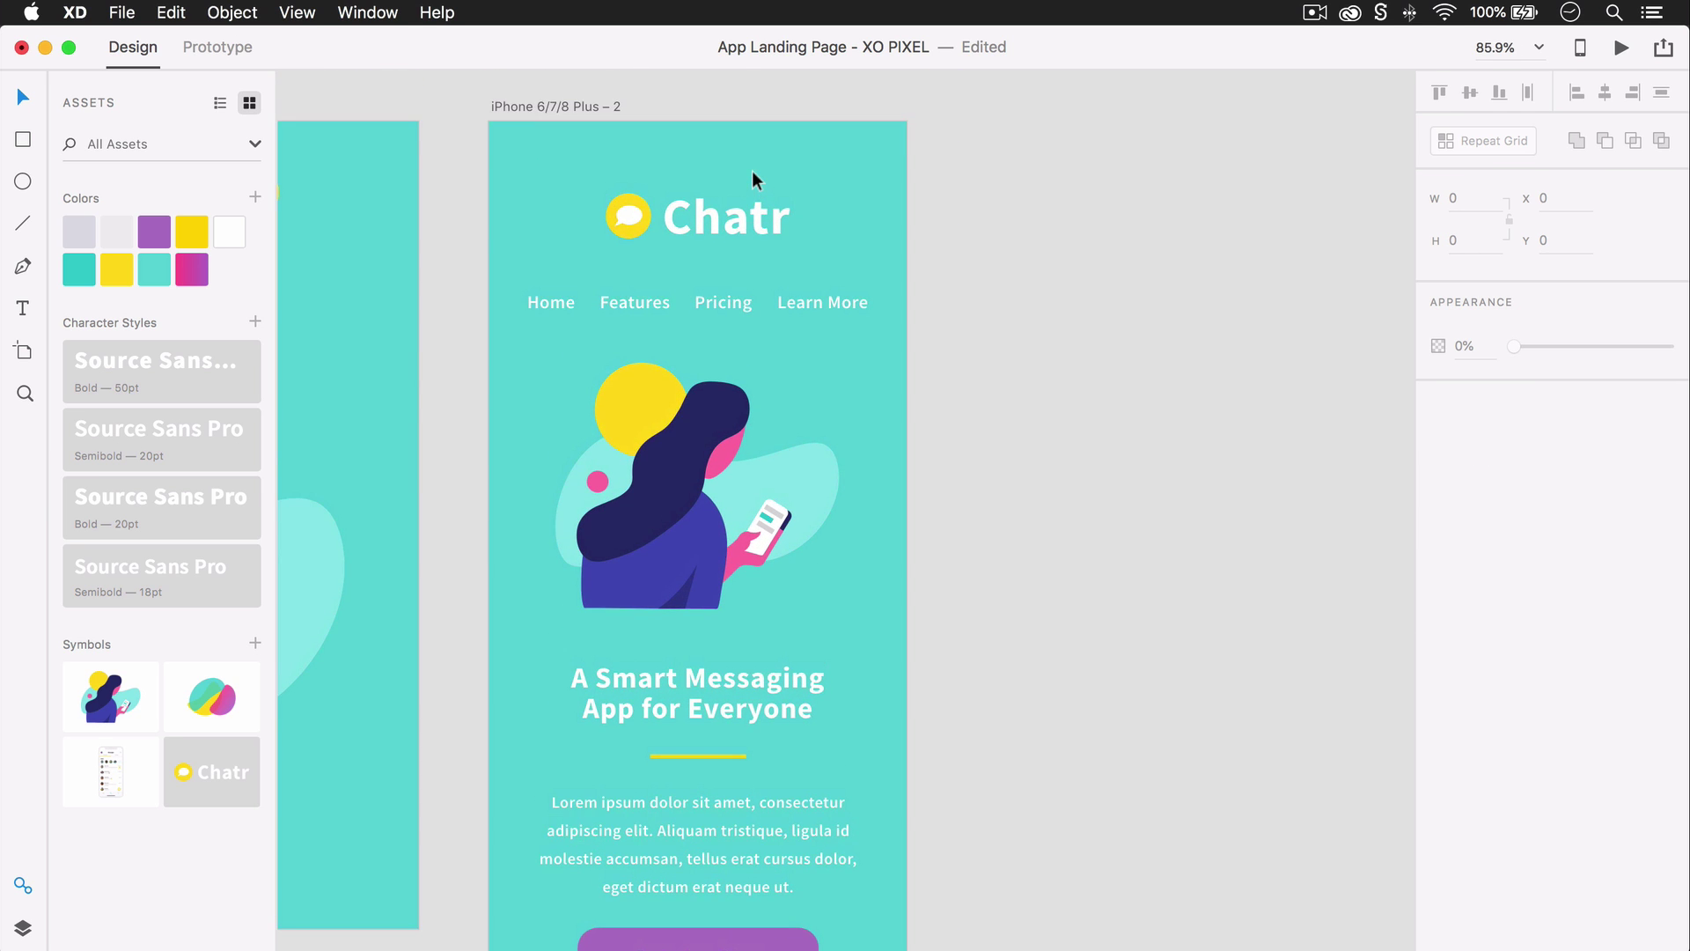
left_click(726, 208)
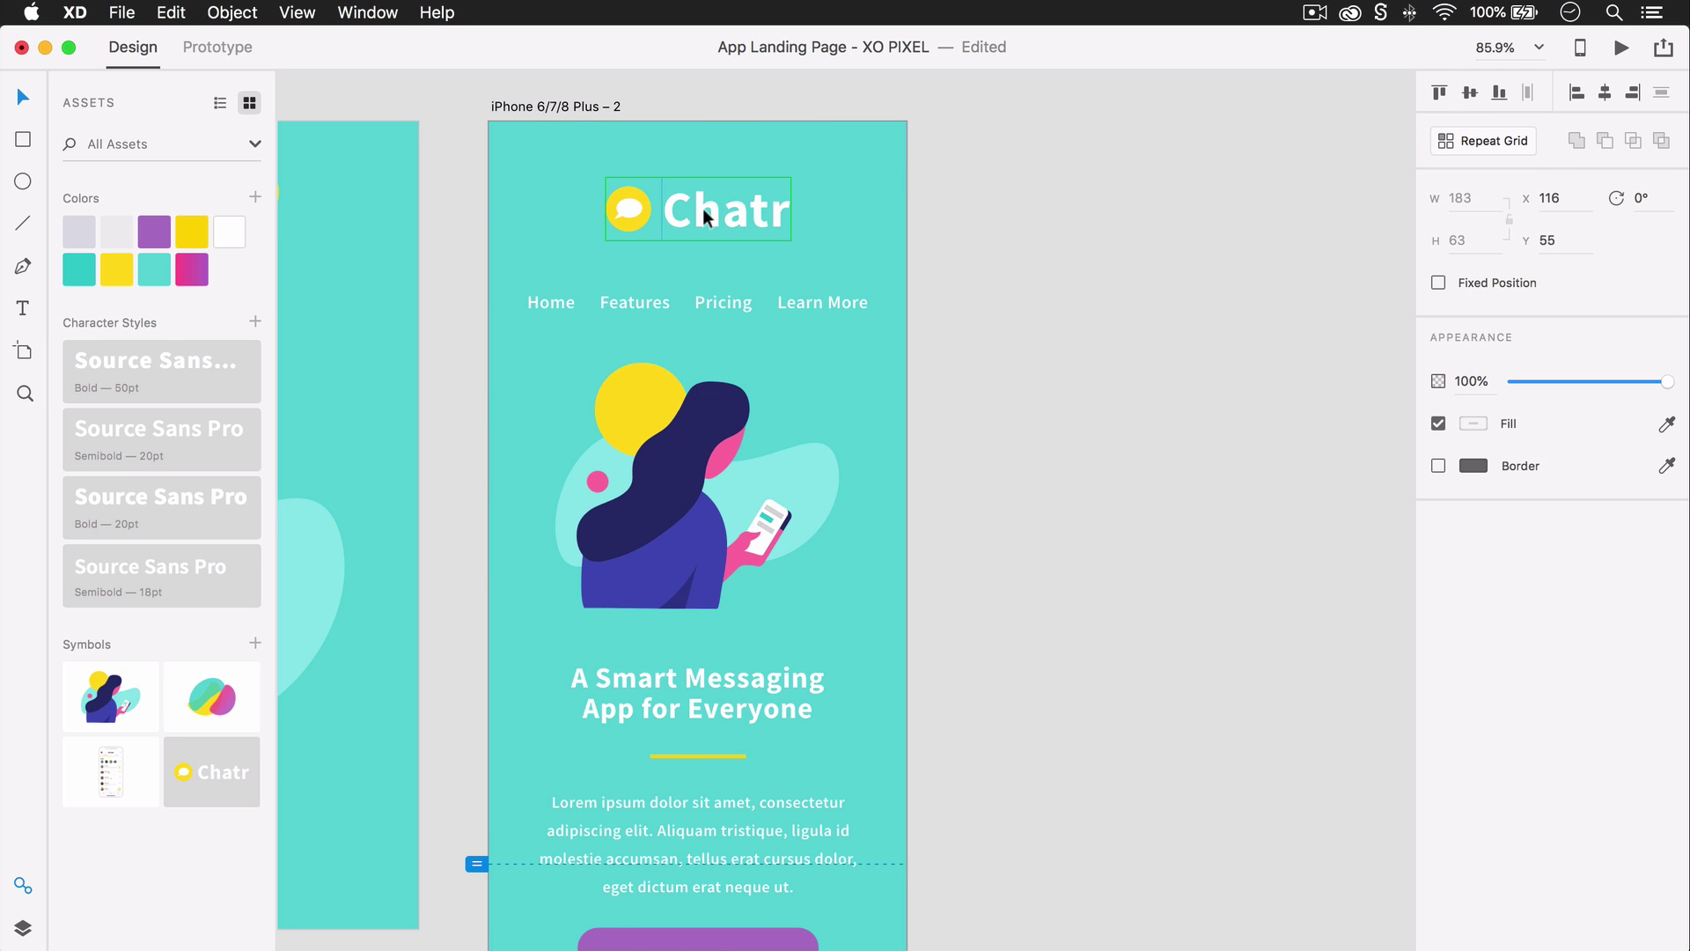
left_click(1007, 230)
key("super+0")
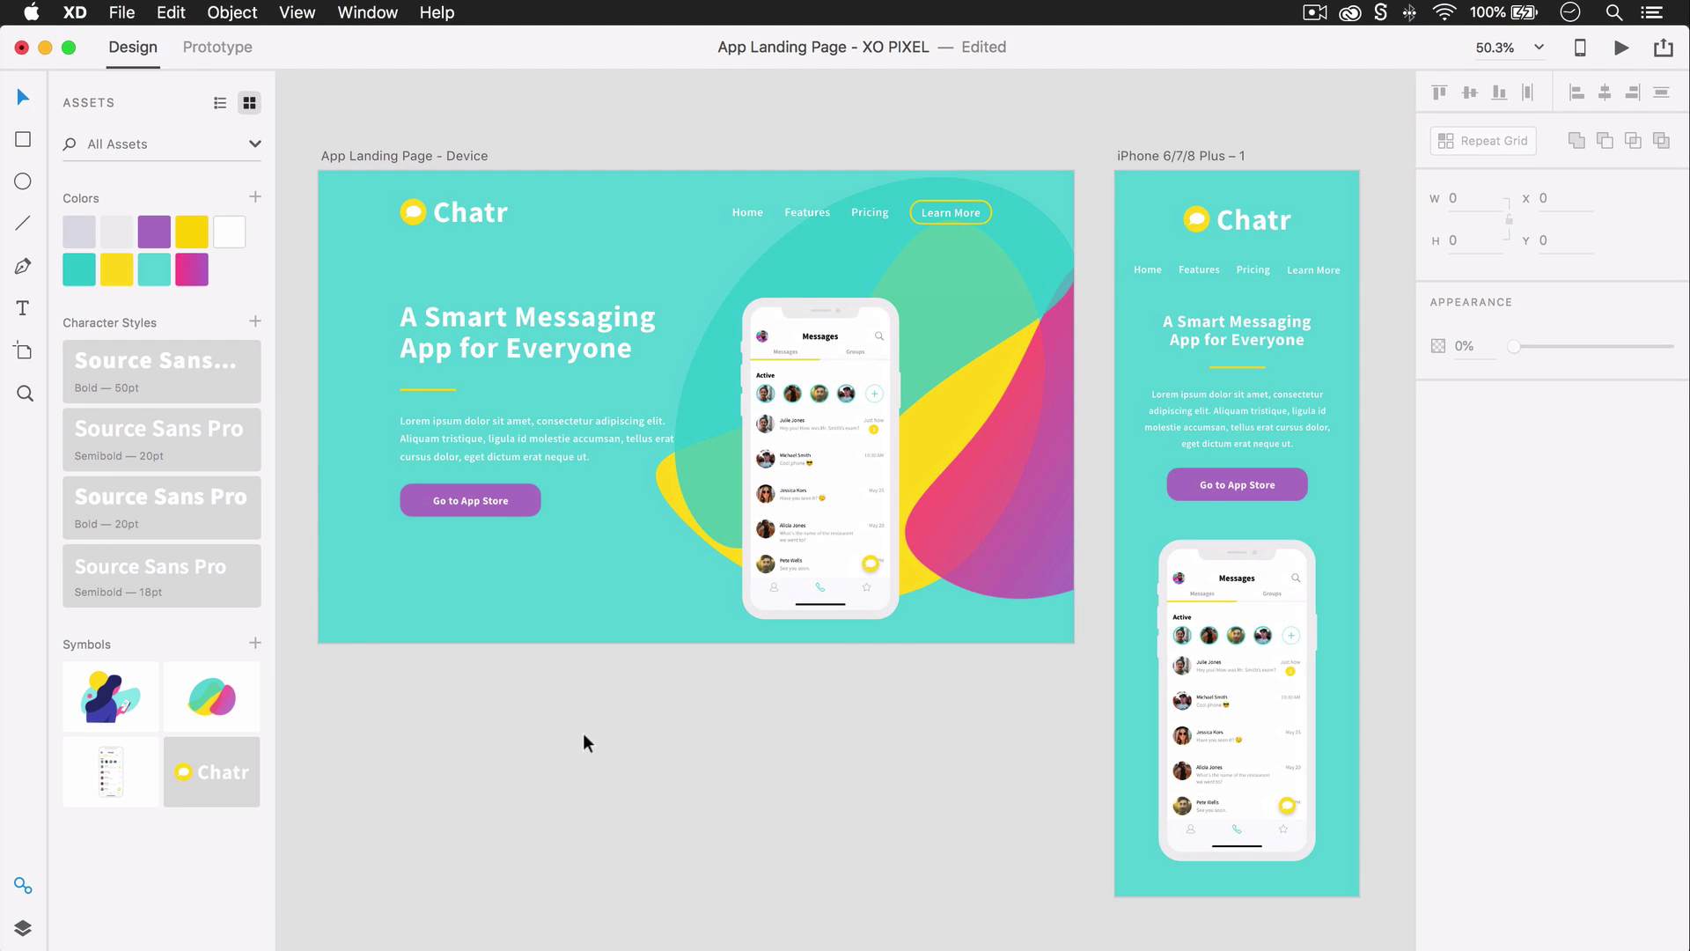